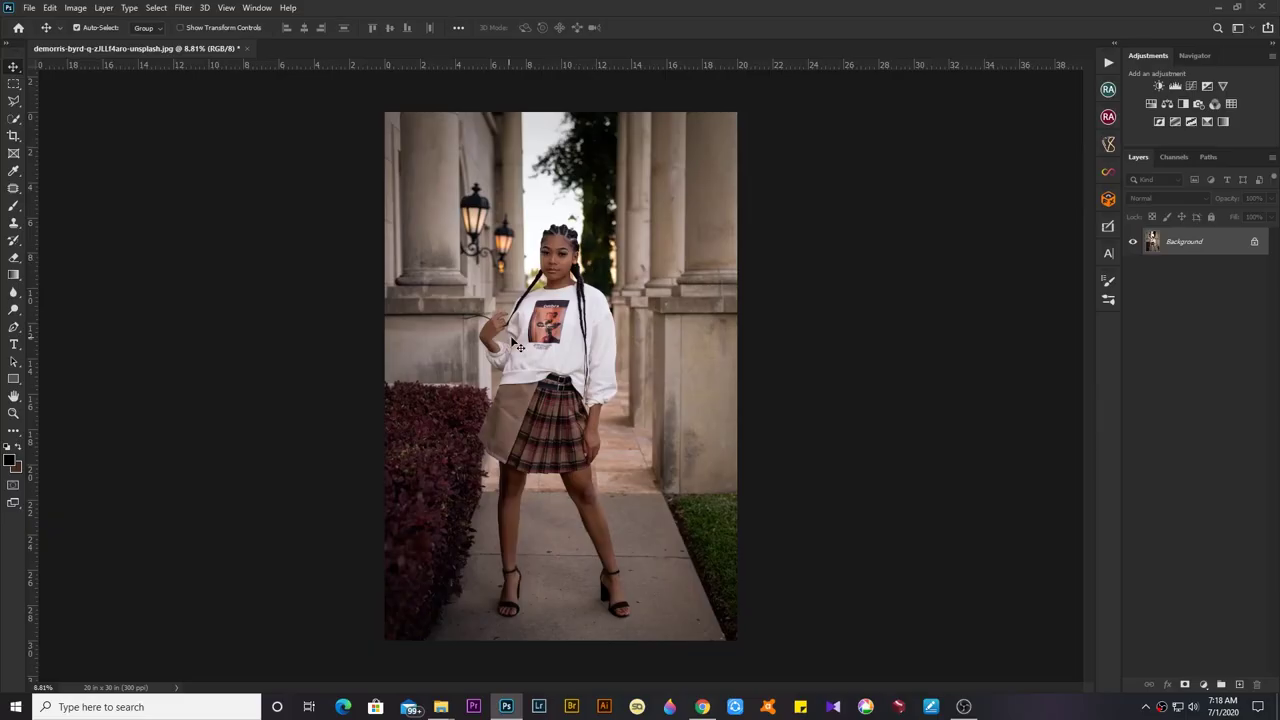
Inspect the woman's face up close, then duplicate the Background onto a new Layer 1
{"action": "key", "text": "z"}
{"action": "left_click_drag", "start_coordinate": [519, 346], "coordinate": [576, 472]}
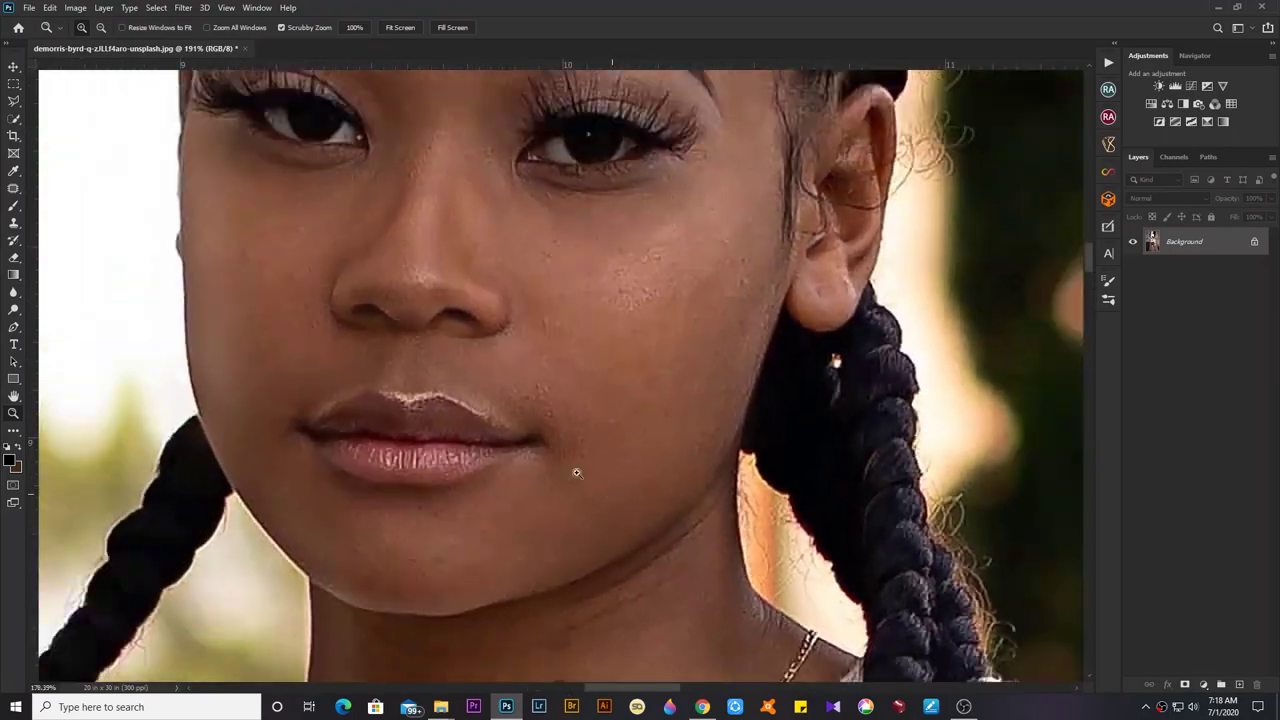
{"action": "key", "text": "ctrl+minus"}
{"action": "key", "text": "ctrl+minus"}
{"action": "key", "text": "ctrl+minus"}
{"action": "key", "text": "ctrl+j"}
{"action": "key", "text": "ctrl+0"}
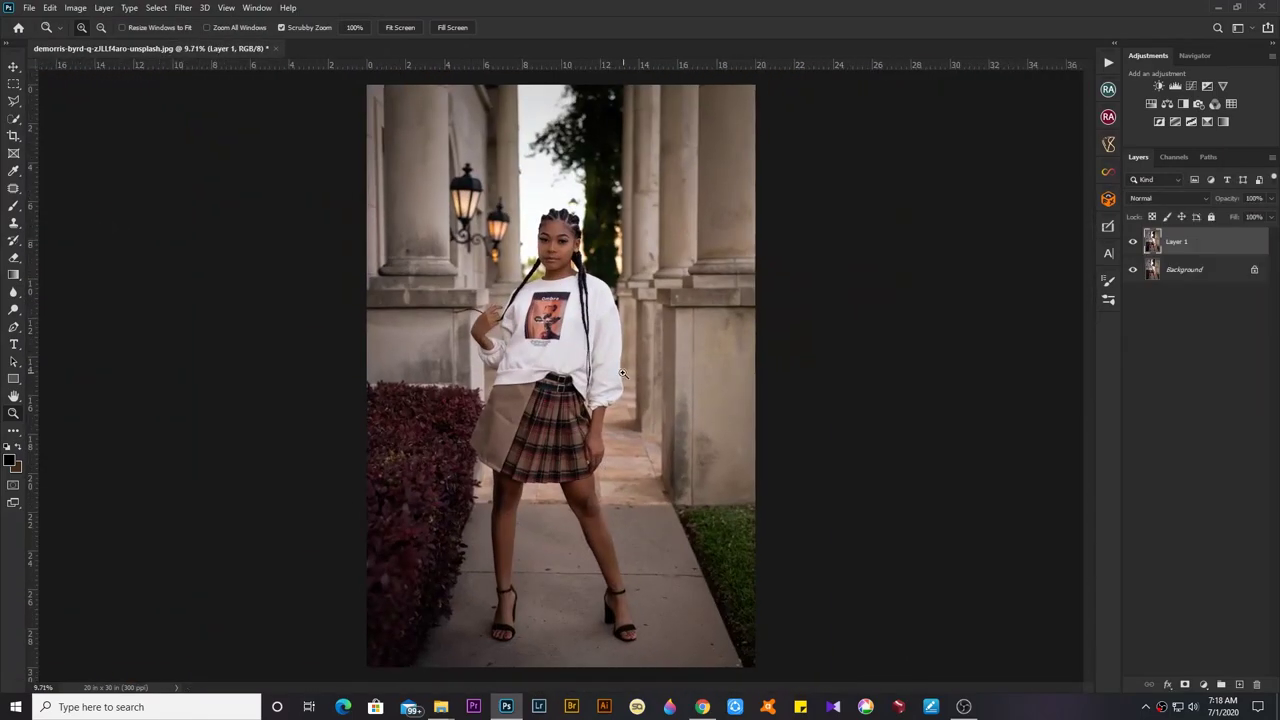
Grade Layer 1 in Camera Raw with lifted Shadows and Whites at -50
{"action": "key", "text": "ctrl+shift+a"}
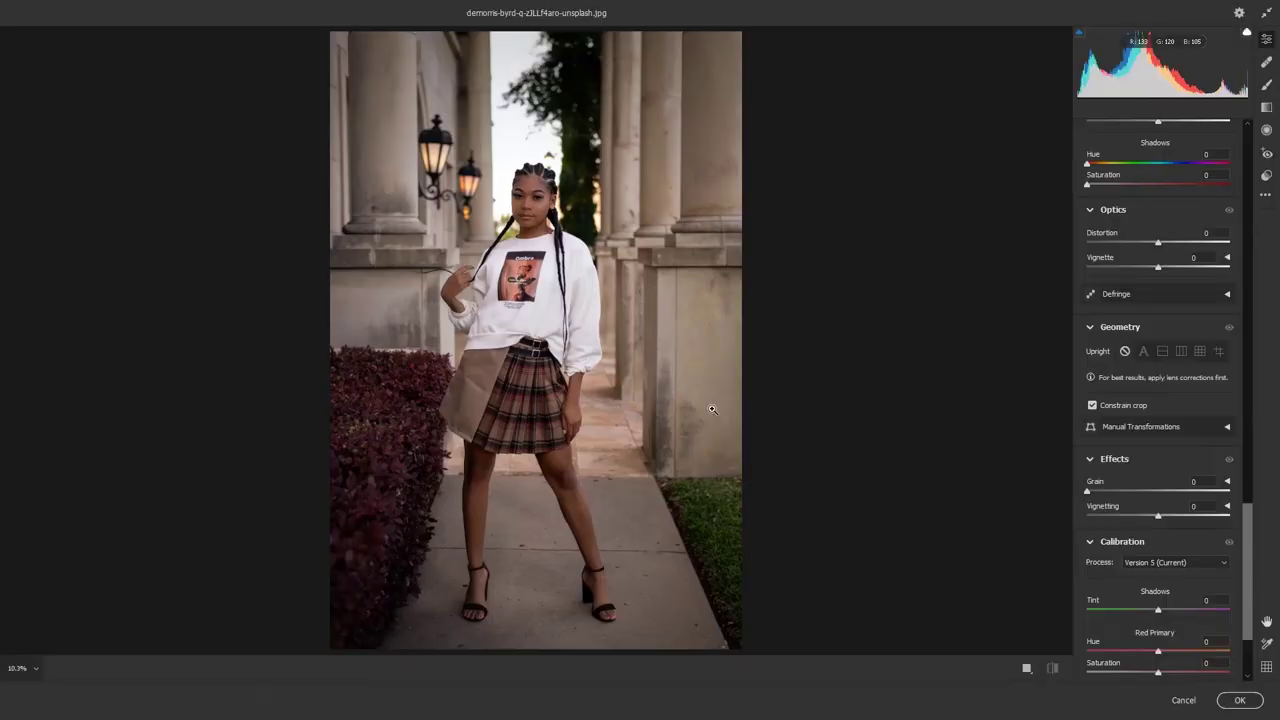
{"action": "scroll", "coordinate": [1227, 470], "scroll_direction": "up", "scroll_amount": 15}
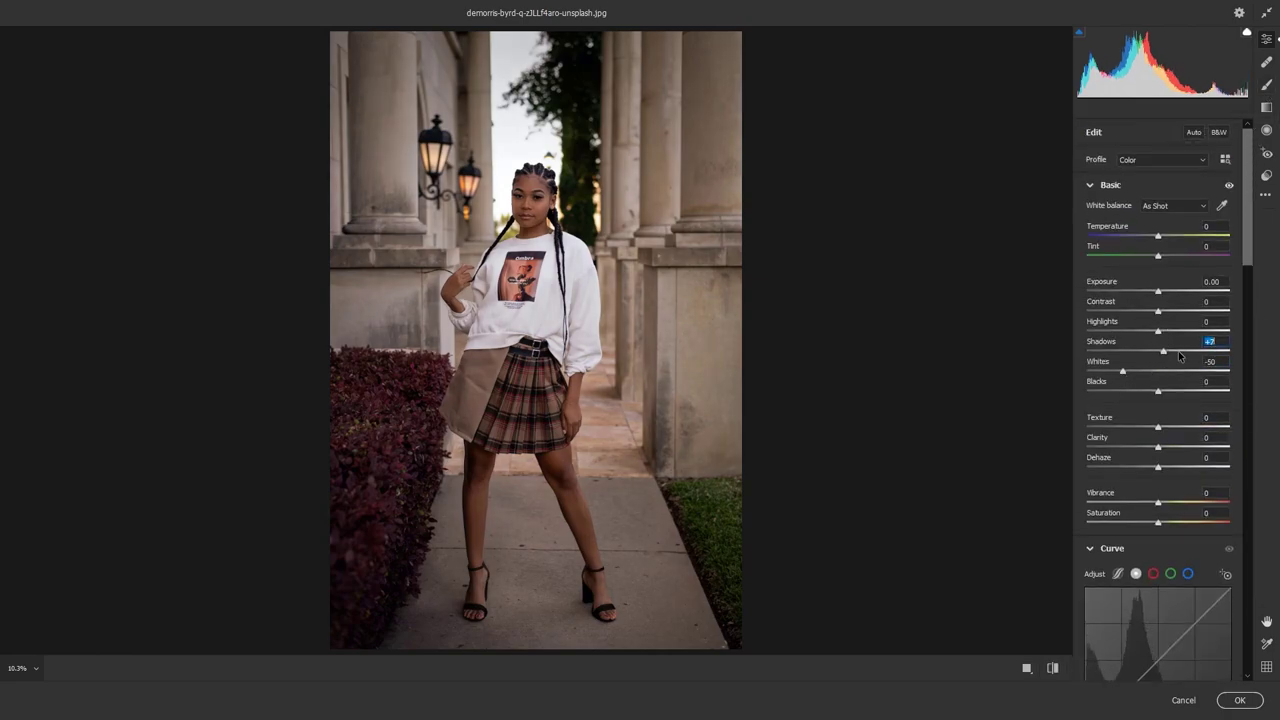
{"action": "left_click", "coordinate": [1239, 700]}
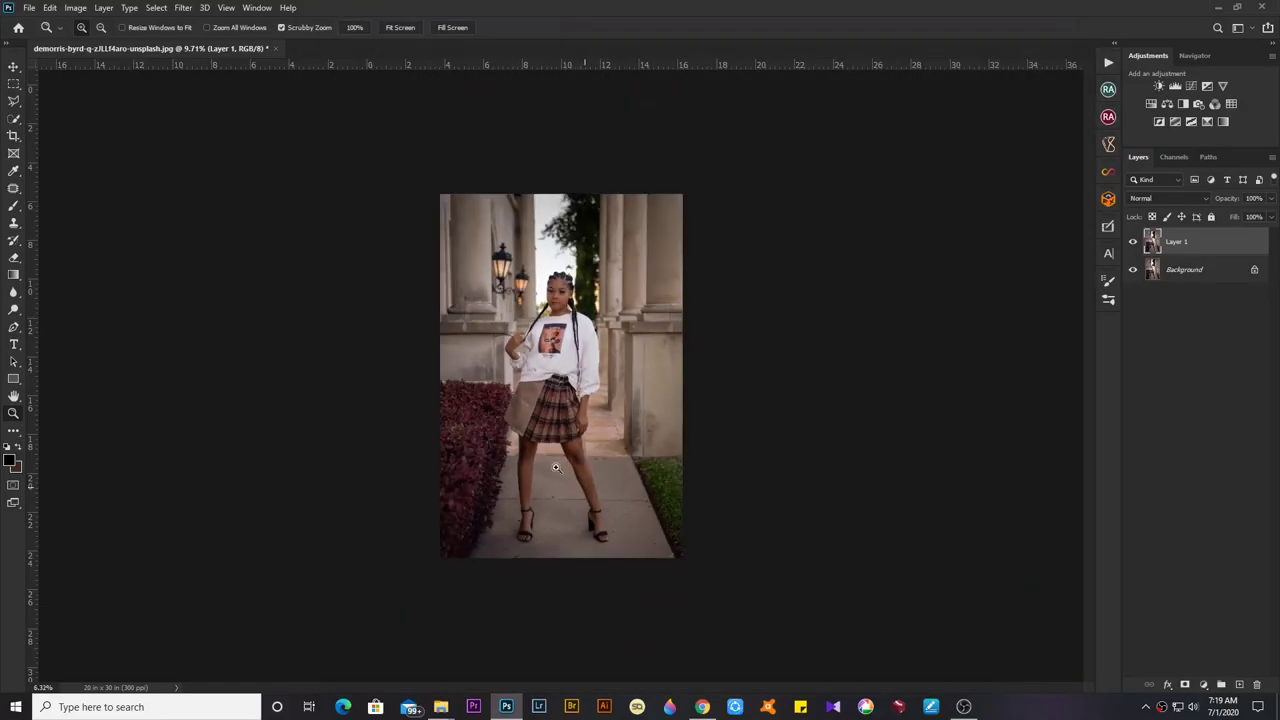
{"action": "left_click_drag", "start_coordinate": [596, 460], "coordinate": [584, 460]}
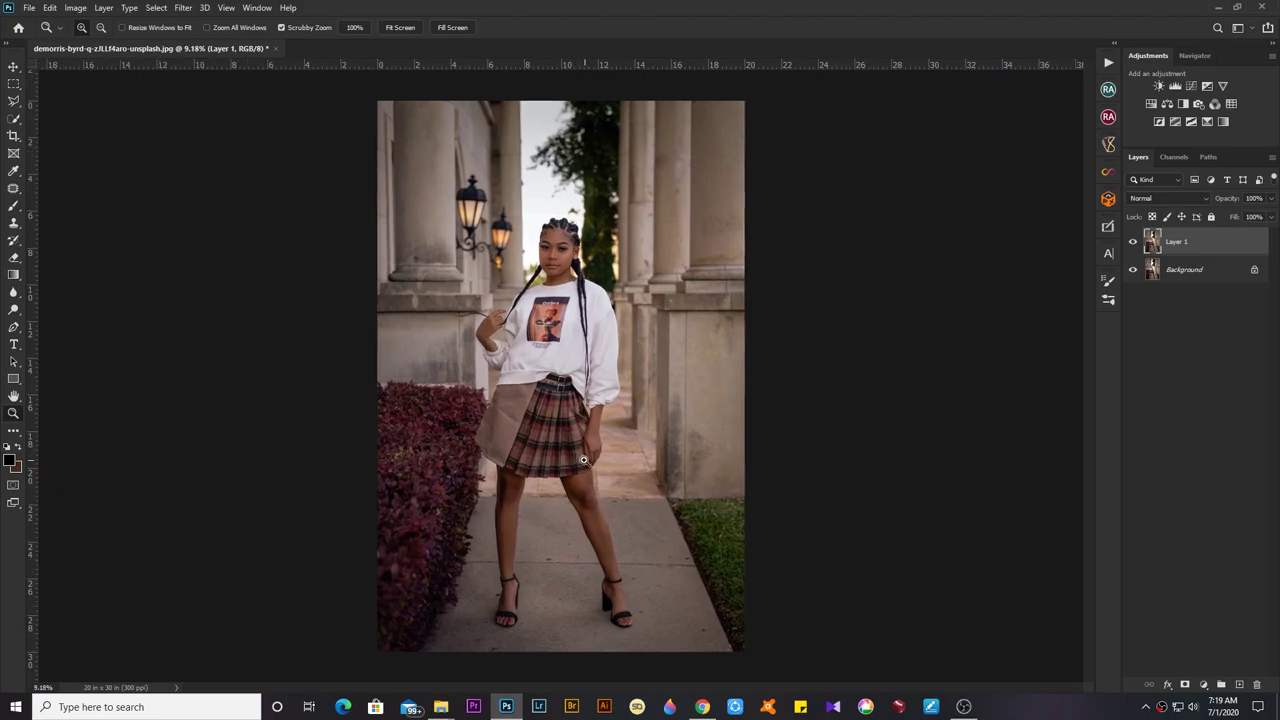
{"action": "left_click_drag", "start_coordinate": [565, 408], "coordinate": [569, 397]}
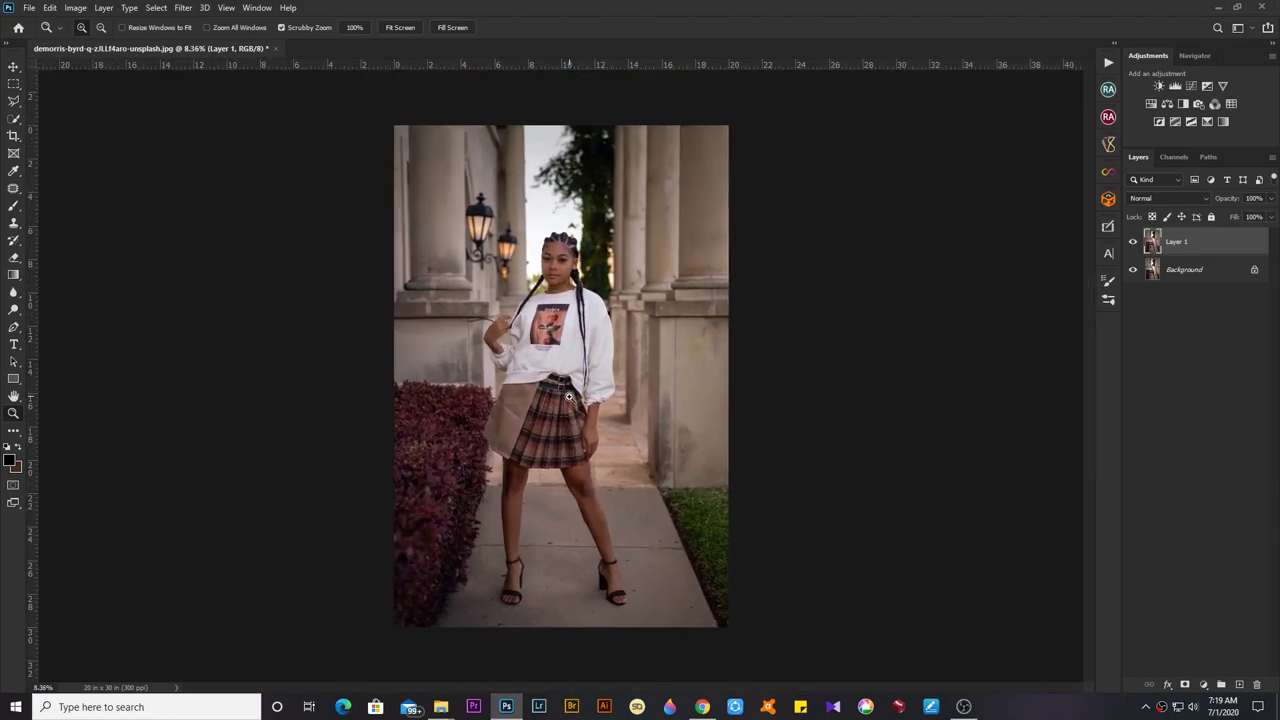
Search the web for 'sky' images and open a sunset sky full size
{"action": "left_click", "coordinate": [703, 707]}
{"action": "left_click", "coordinate": [551, 292]}
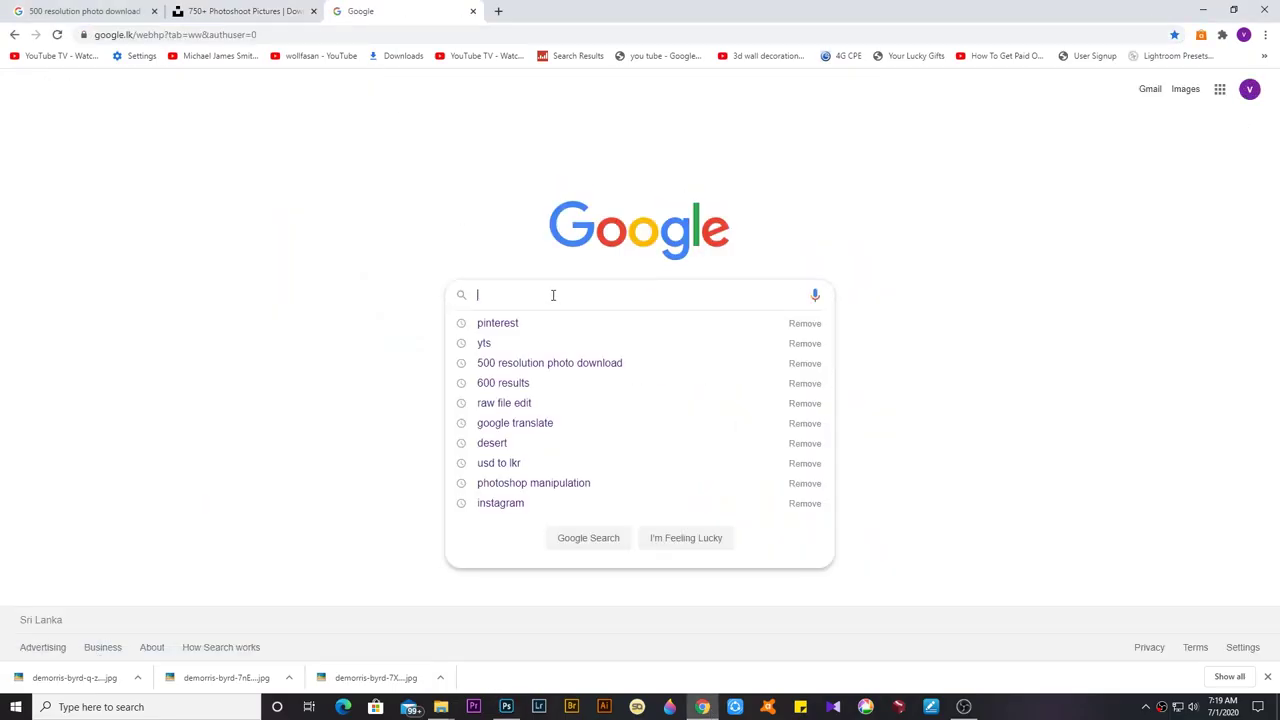
{"action": "type", "text": "sky"}
{"action": "key", "text": "Return"}
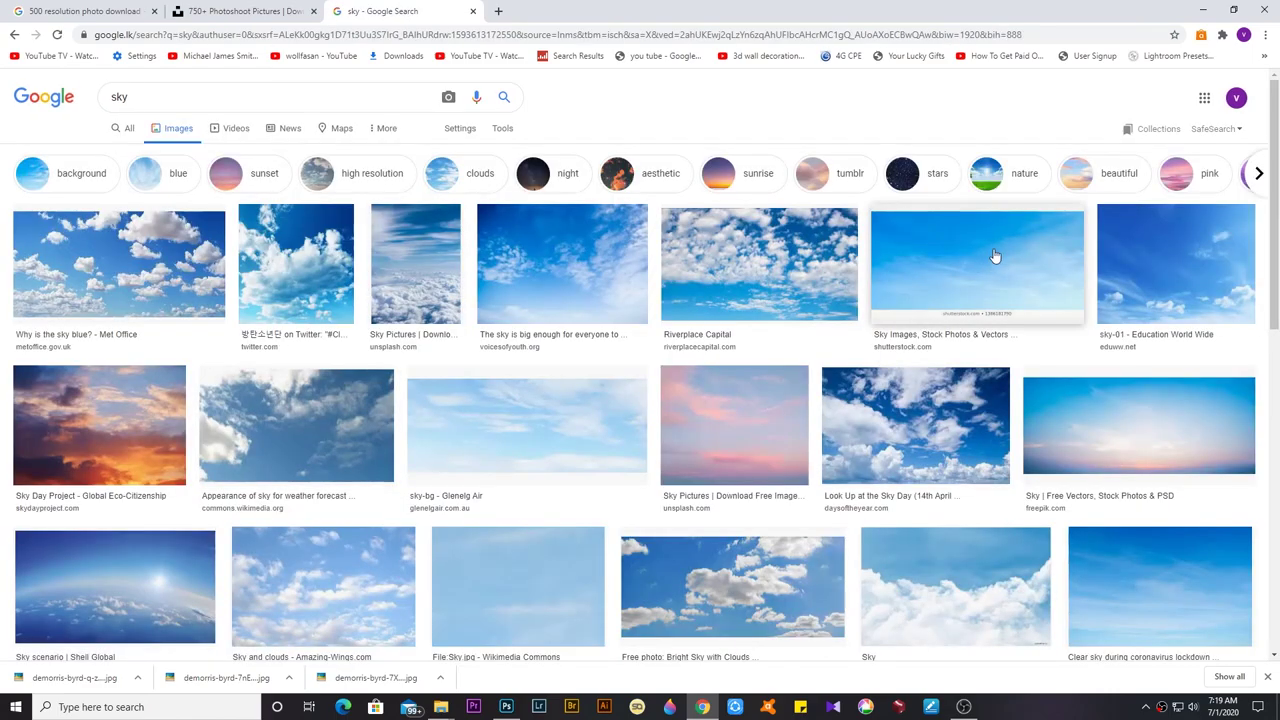
{"action": "left_click", "coordinate": [994, 257]}
{"action": "left_click", "coordinate": [493, 583]}
{"action": "right_click", "coordinate": [955, 188]}
{"action": "left_click", "coordinate": [1000, 290]}
Paste the sunset sky and scale it across the top of the photo
{"action": "left_click", "coordinate": [506, 707]}
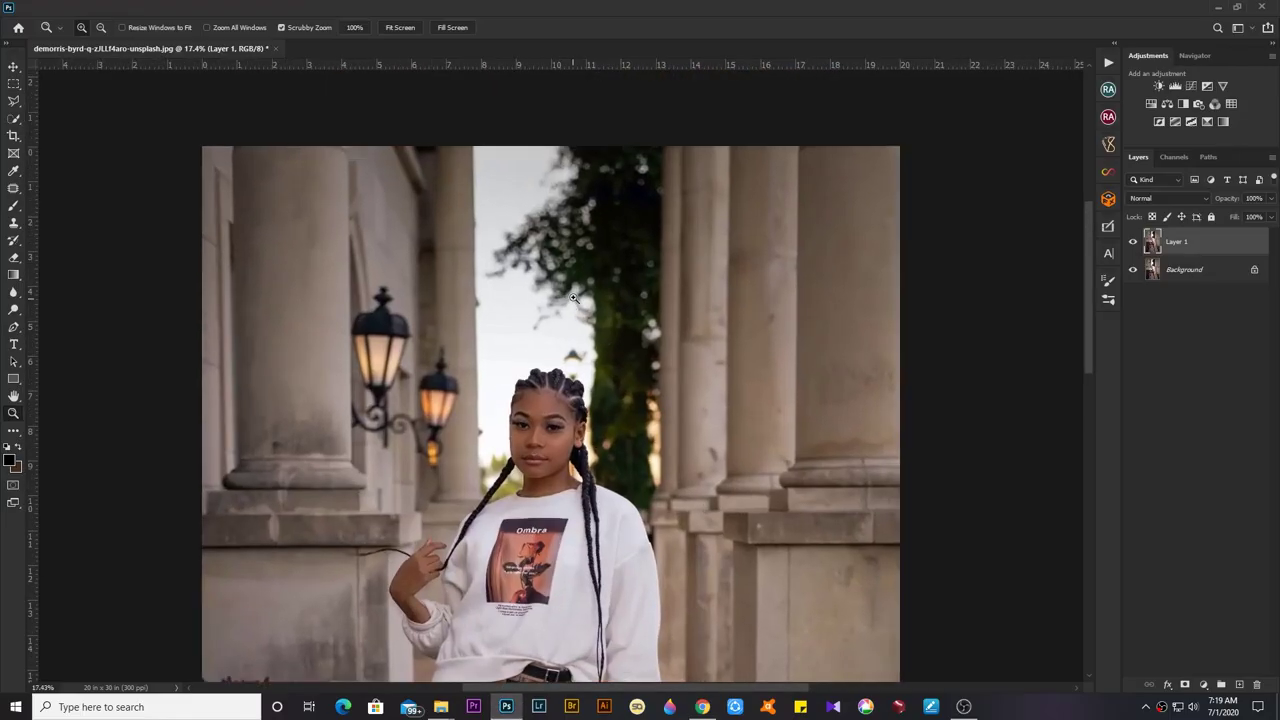
{"action": "key", "text": "ctrl+v"}
{"action": "key", "text": "ctrl+t"}
{"action": "left_click_drag", "start_coordinate": [756, 303], "coordinate": [963, 143]}
{"action": "left_click_drag", "start_coordinate": [577, 271], "coordinate": [849, 323]}
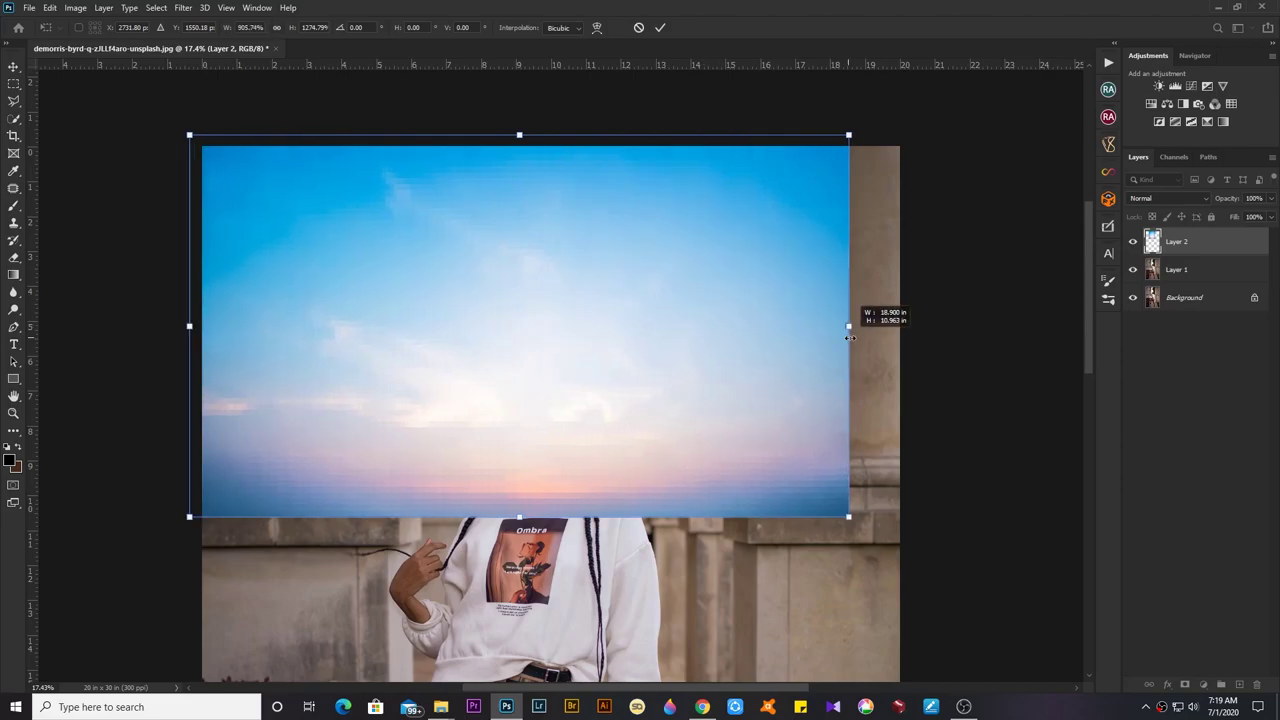
{"action": "key", "text": "Return"}
Set the sky layer's Blend If to Blue with underlying at 179 so columns show through
{"action": "double_click", "coordinate": [1228, 242]}
{"action": "left_click", "coordinate": [1008, 209]}
{"action": "left_click", "coordinate": [995, 262]}
{"action": "left_click_drag", "start_coordinate": [938, 272], "coordinate": [1155, 273]}
{"action": "left_click", "coordinate": [1225, 39]}
Mask the sky's edges with a 20% opacity brush and group the layers into Group 1
{"action": "key", "text": "z"}
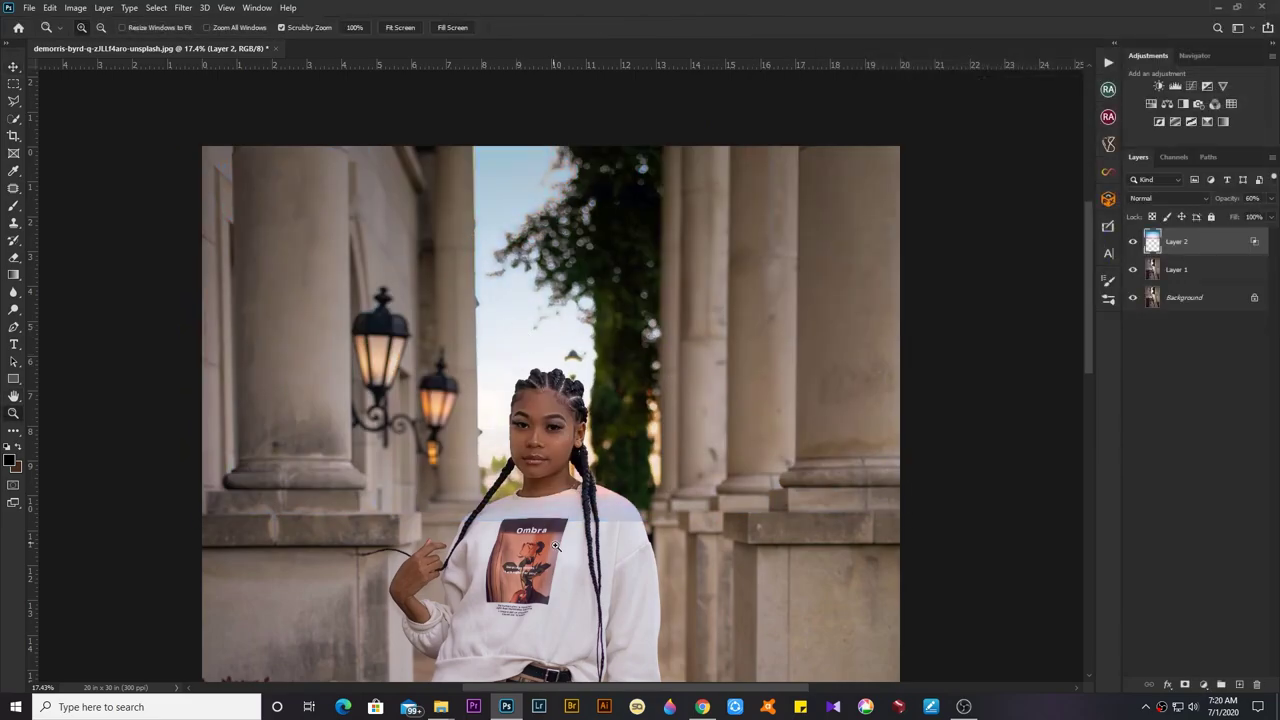
{"action": "key", "text": "ctrl+minus"}
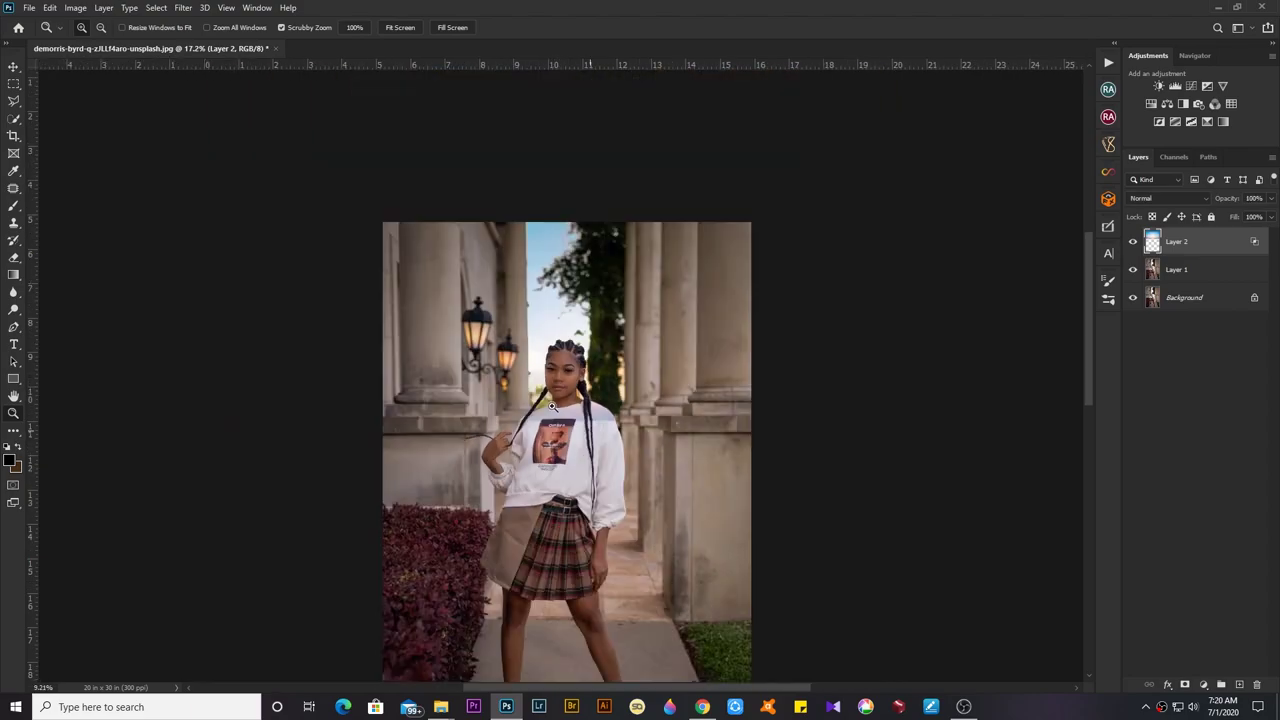
{"action": "mouse_move", "coordinate": [546, 344]}
{"action": "left_mouse_down"}
{"action": "mouse_move", "coordinate": [593, 335]}
{"action": "mouse_move", "coordinate": [574, 446]}
{"action": "left_mouse_up"}
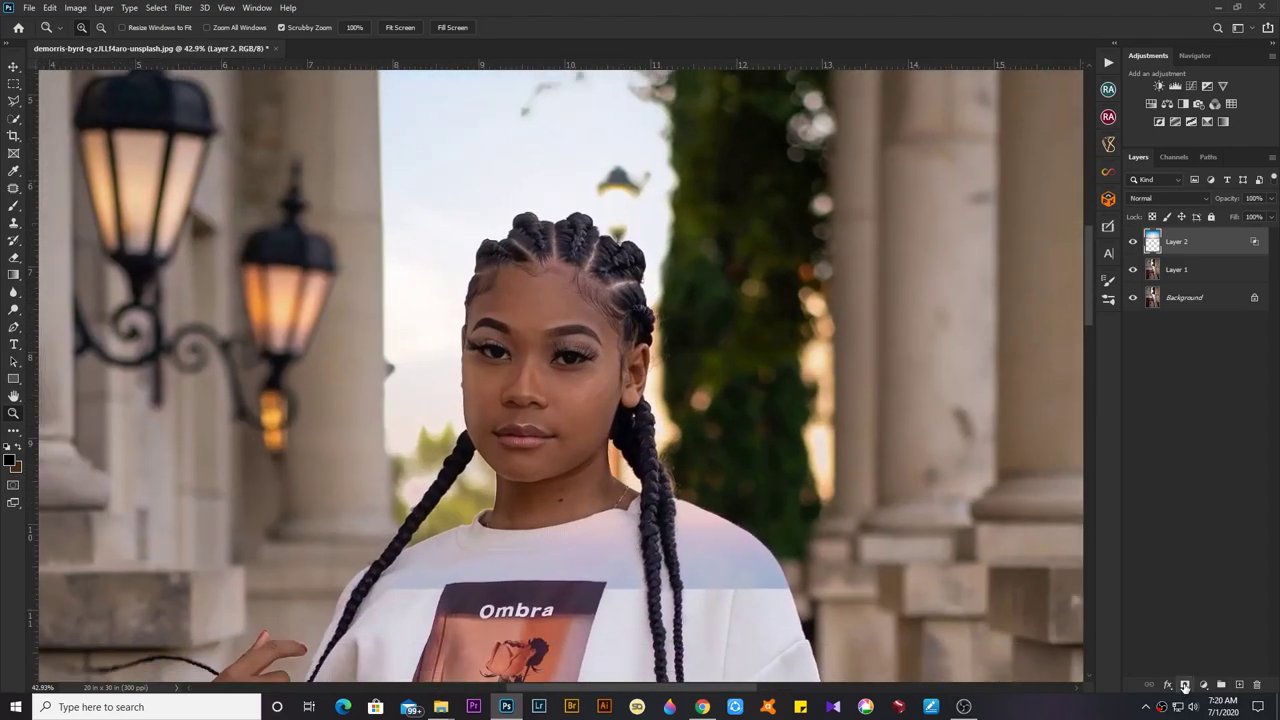
{"action": "key", "text": "b"}
{"action": "key", "text": "bracketleft"}
{"action": "key", "text": "bracketleft"}
{"action": "key", "text": "bracketleft"}
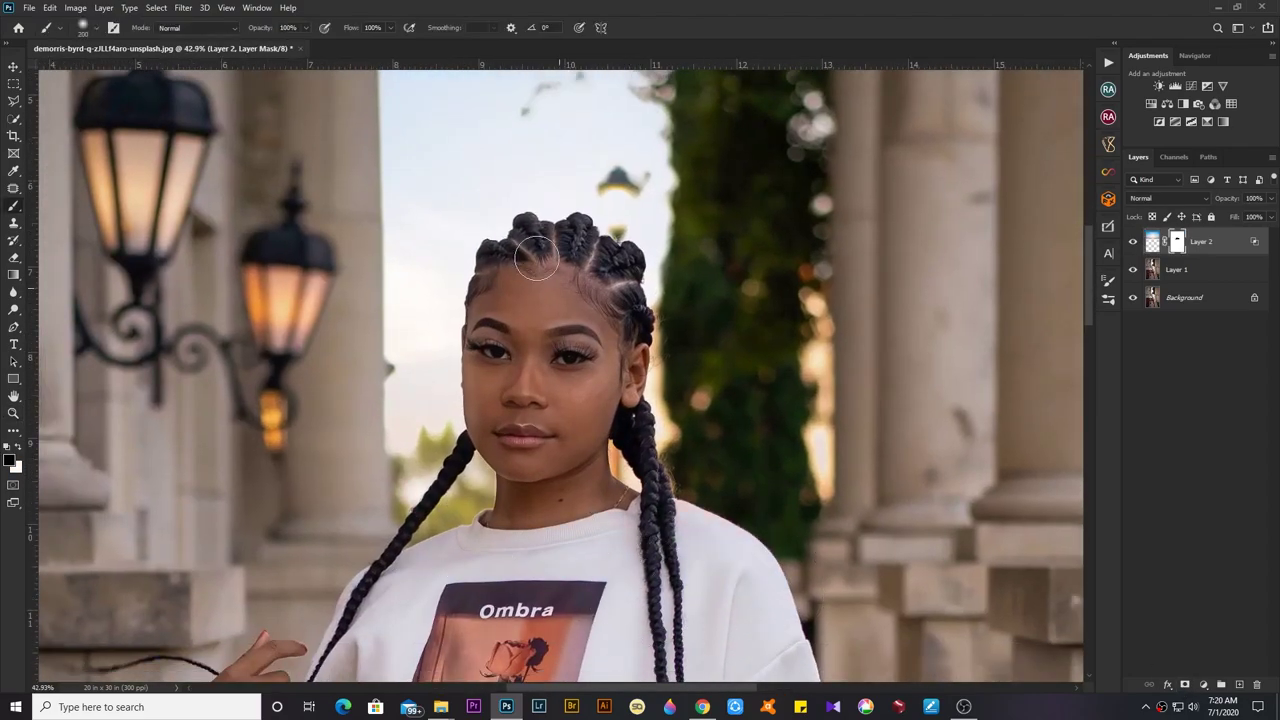
{"action": "scroll", "coordinate": [500, 420], "scroll_direction": "down", "scroll_amount": 3}
{"action": "key", "text": "bracketright"}
{"action": "key", "text": "bracketright"}
{"action": "scroll", "coordinate": [300, 330], "scroll_direction": "up", "scroll_amount": 4}
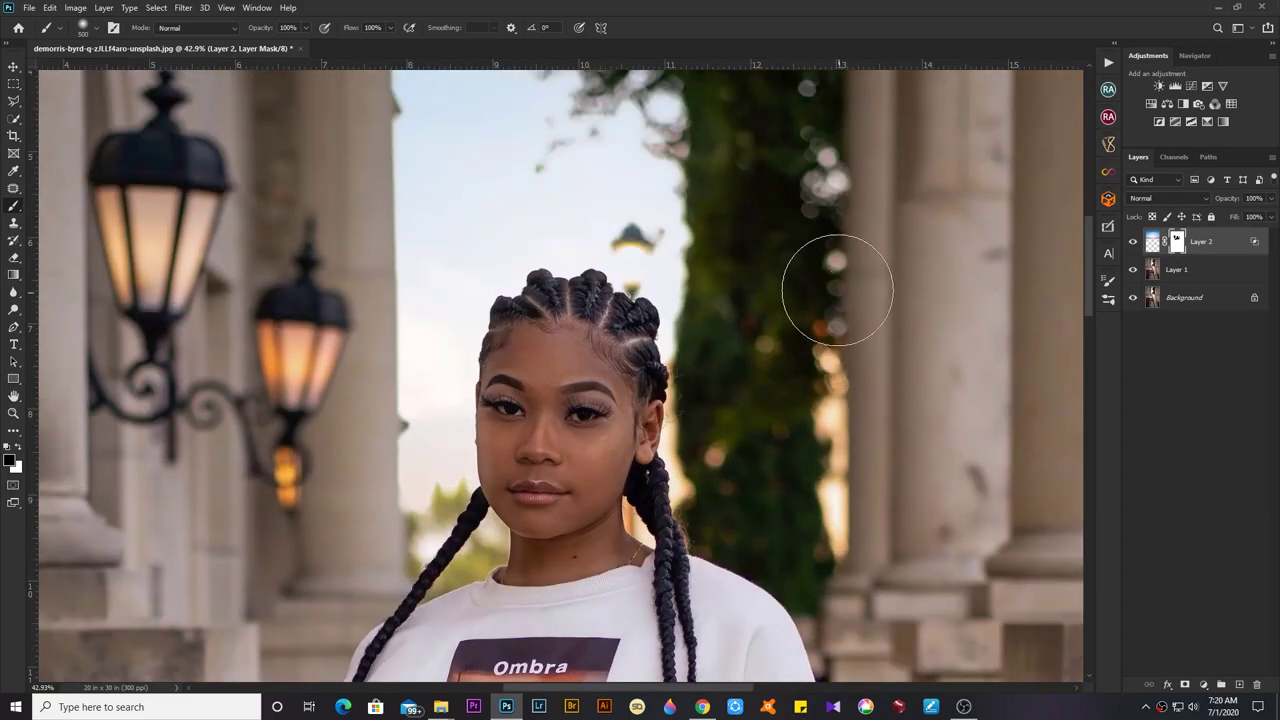
{"action": "scroll", "coordinate": [838, 290], "scroll_direction": "up", "scroll_amount": 5}
{"action": "key", "text": "2"}
{"action": "scroll", "coordinate": [560, 268], "scroll_direction": "down", "scroll_amount": 4}
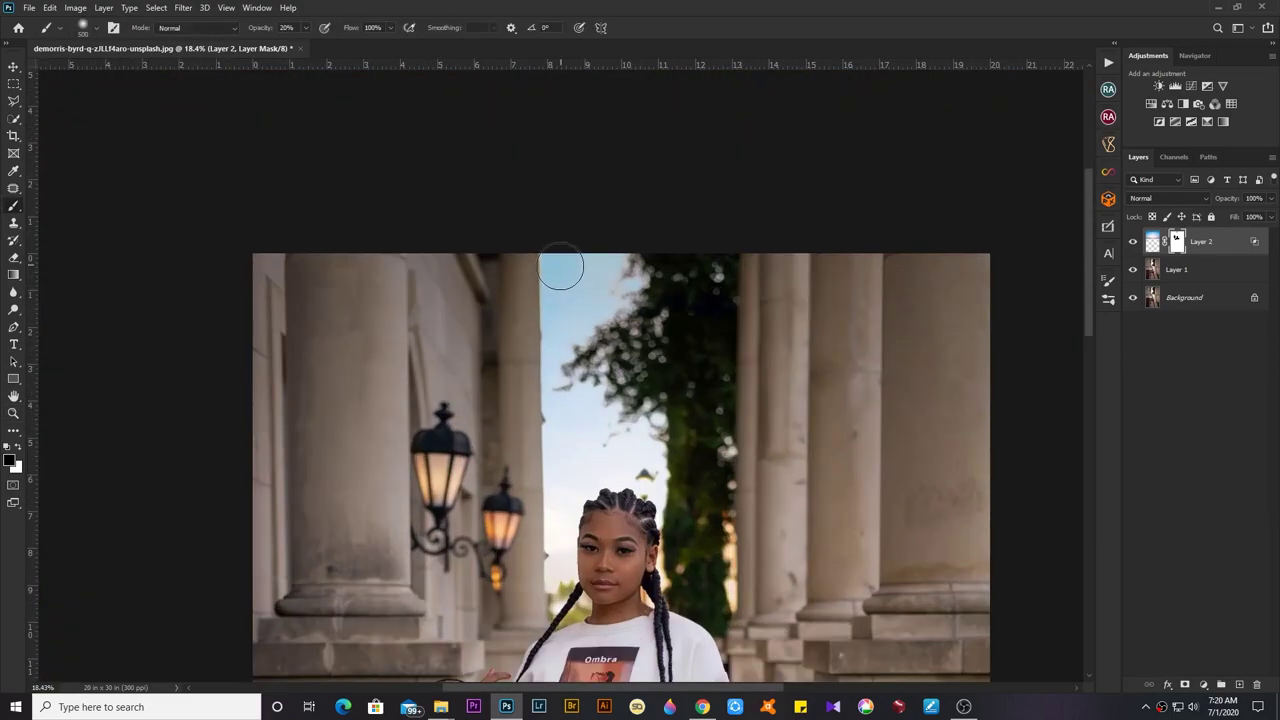
{"action": "key", "text": "z"}
{"action": "scroll", "coordinate": [558, 395], "scroll_direction": "down", "scroll_amount": 3}
{"action": "key", "text": "ctrl+g"}
Duplicate Group 1, merge the copy into Group 1 copy, and hide the original
{"action": "key", "text": "ctrl+j"}
{"action": "key", "text": "ctrl+e"}
{"action": "left_click", "coordinate": [1133, 263]}
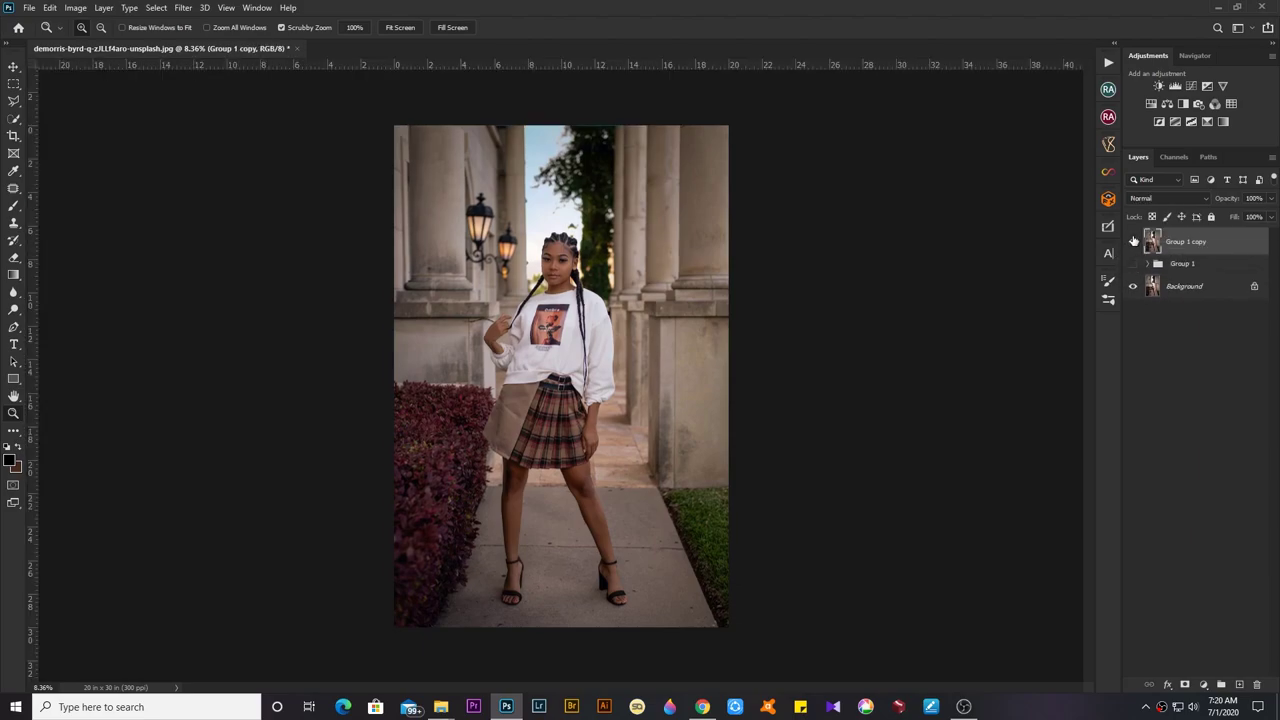
{"action": "scroll", "coordinate": [563, 496], "scroll_direction": "up", "scroll_amount": 5}
Spot-heal dark marks on the pavement and the crack by the grass
{"action": "key", "text": "j"}
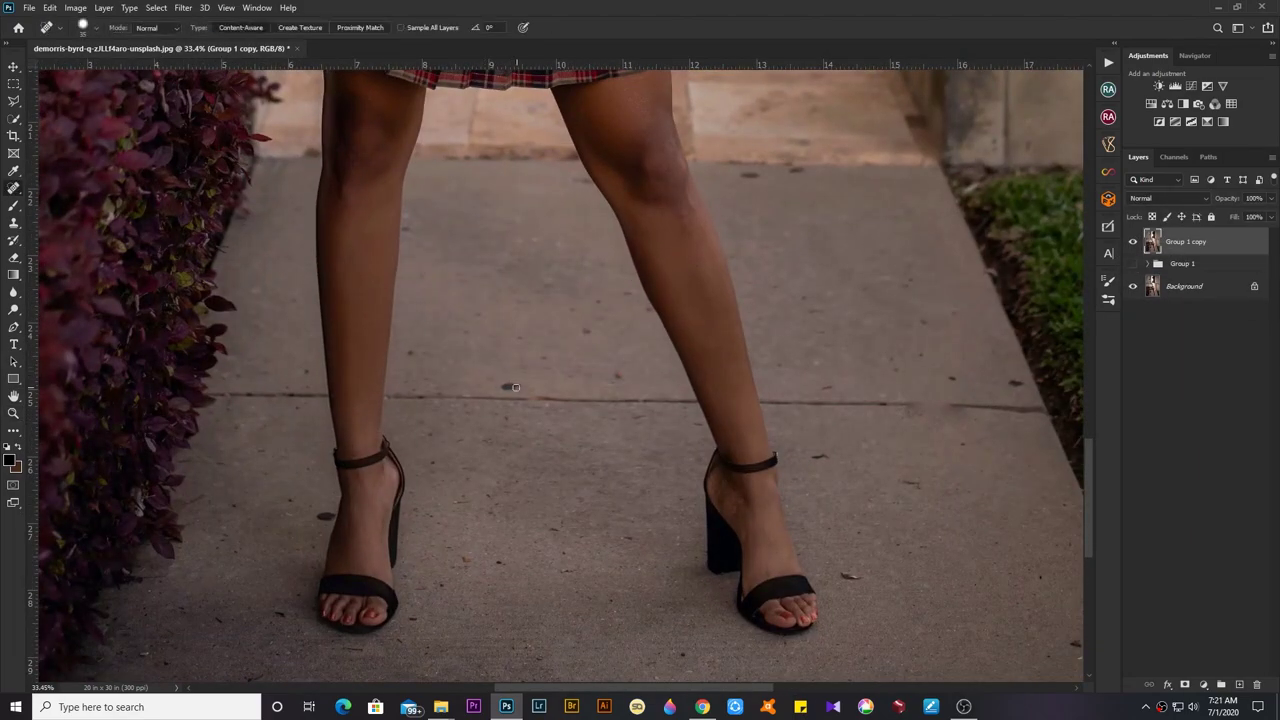
{"action": "left_click", "coordinate": [450, 393]}
{"action": "key", "text": "s"}
{"action": "key", "text": "j"}
{"action": "left_click_drag", "start_coordinate": [896, 267], "coordinate": [626, 217]}
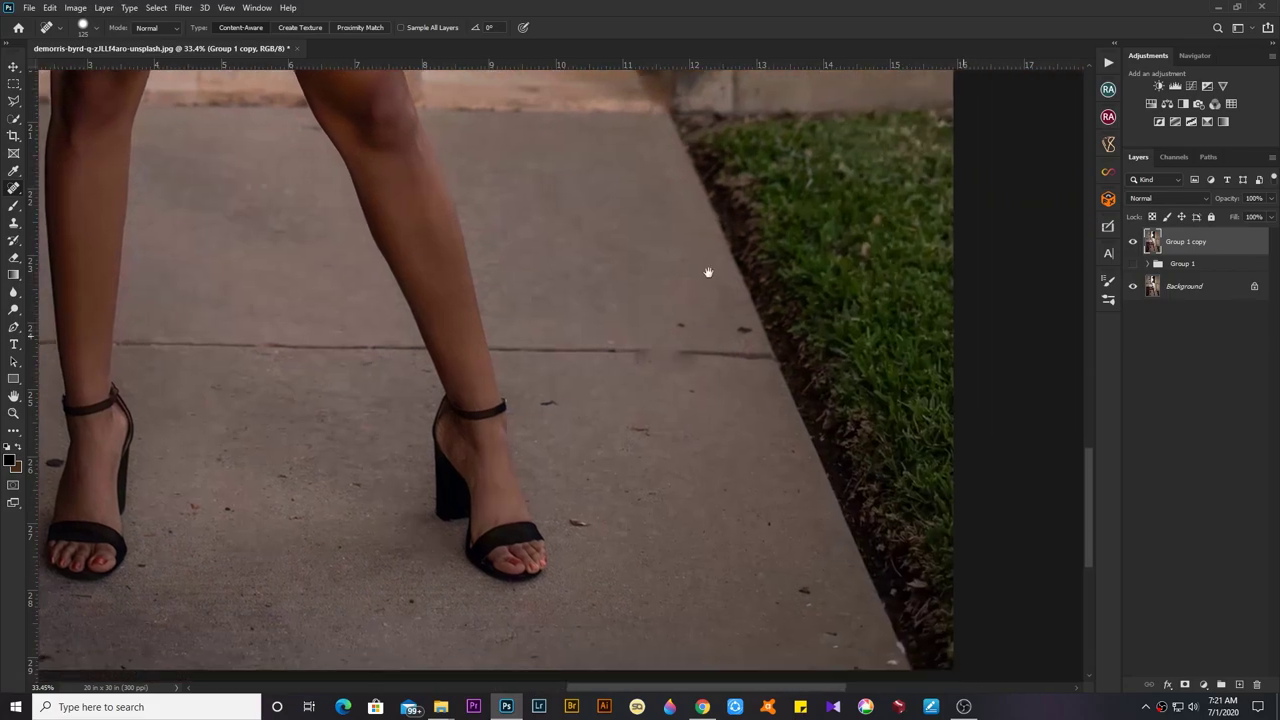
{"action": "left_click", "coordinate": [610, 347]}
{"action": "key", "text": "s"}
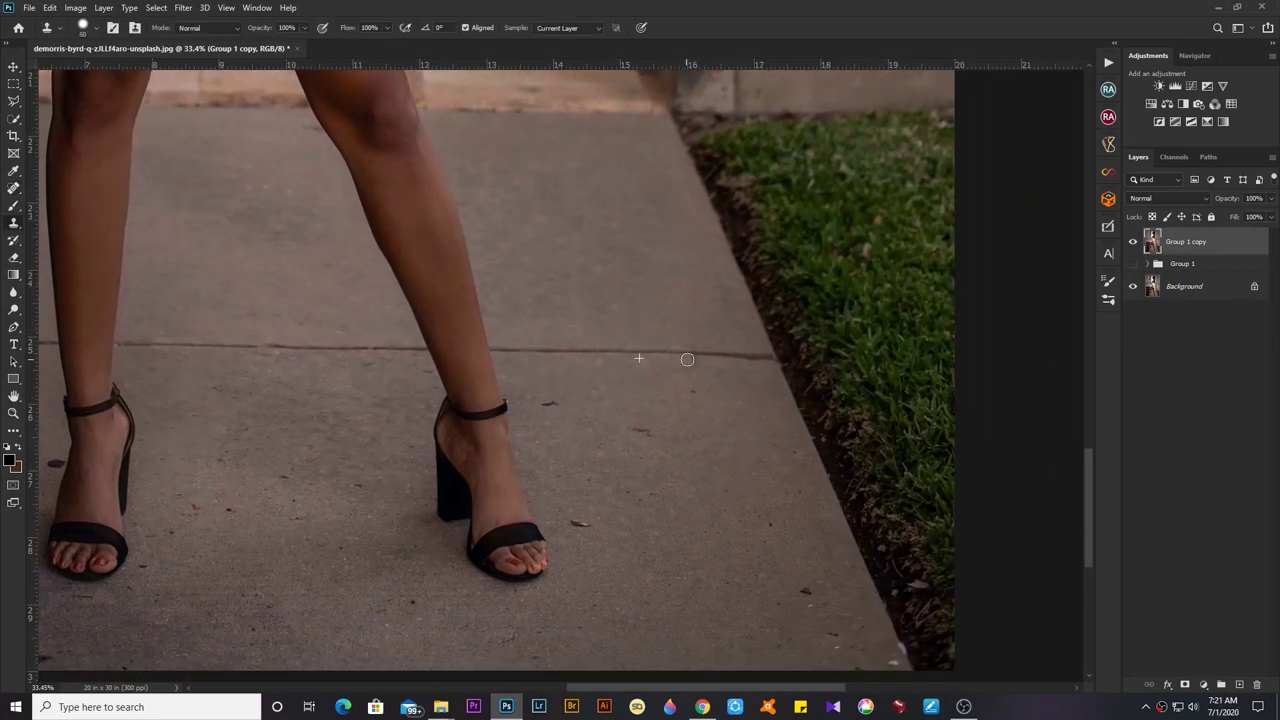
{"action": "key", "text": "j"}
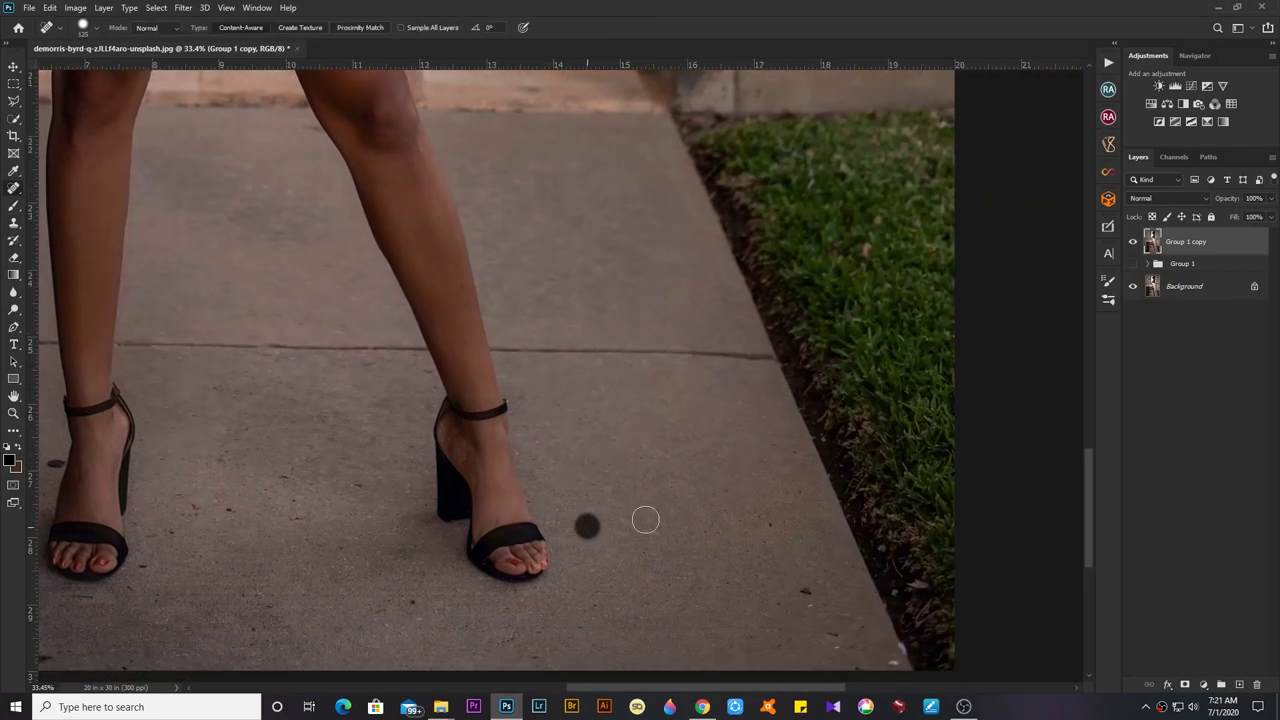
Heal more dark spots lower on the pavement and near the hedge
{"action": "left_click_drag", "start_coordinate": [645, 519], "coordinate": [595, 399]}
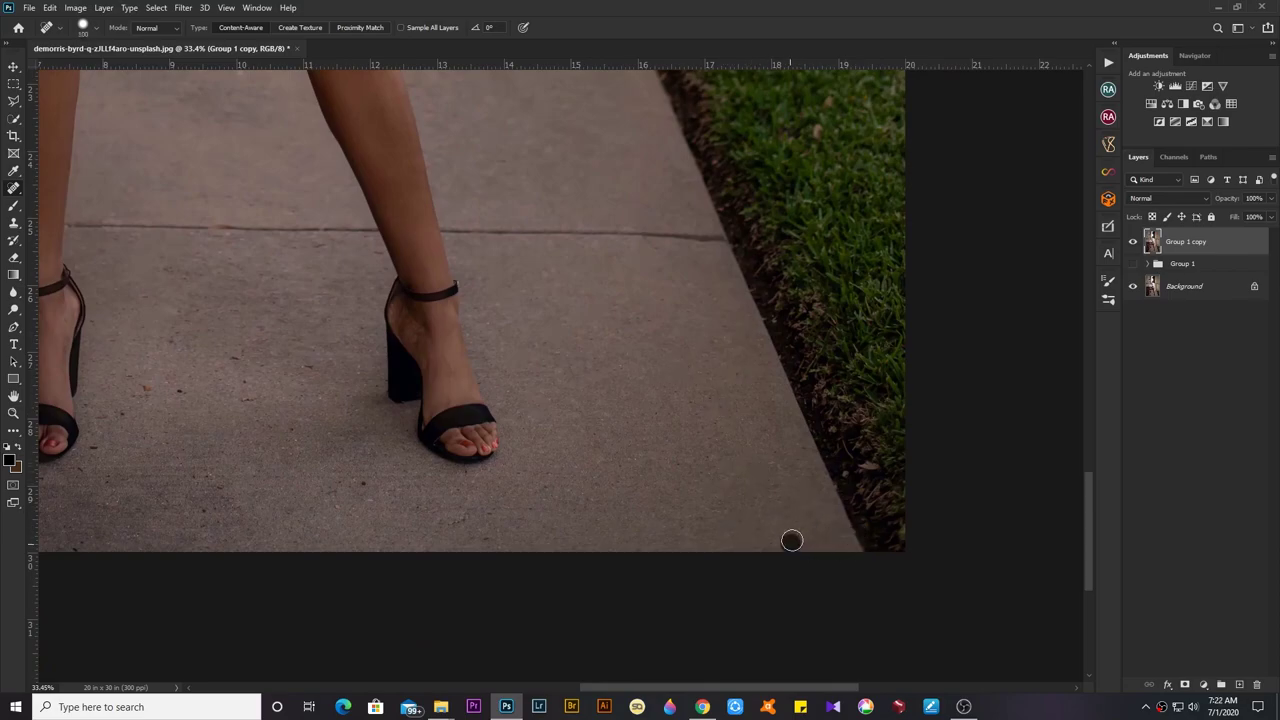
{"action": "scroll", "coordinate": [560, 484], "scroll_direction": "left", "scroll_amount": 3}
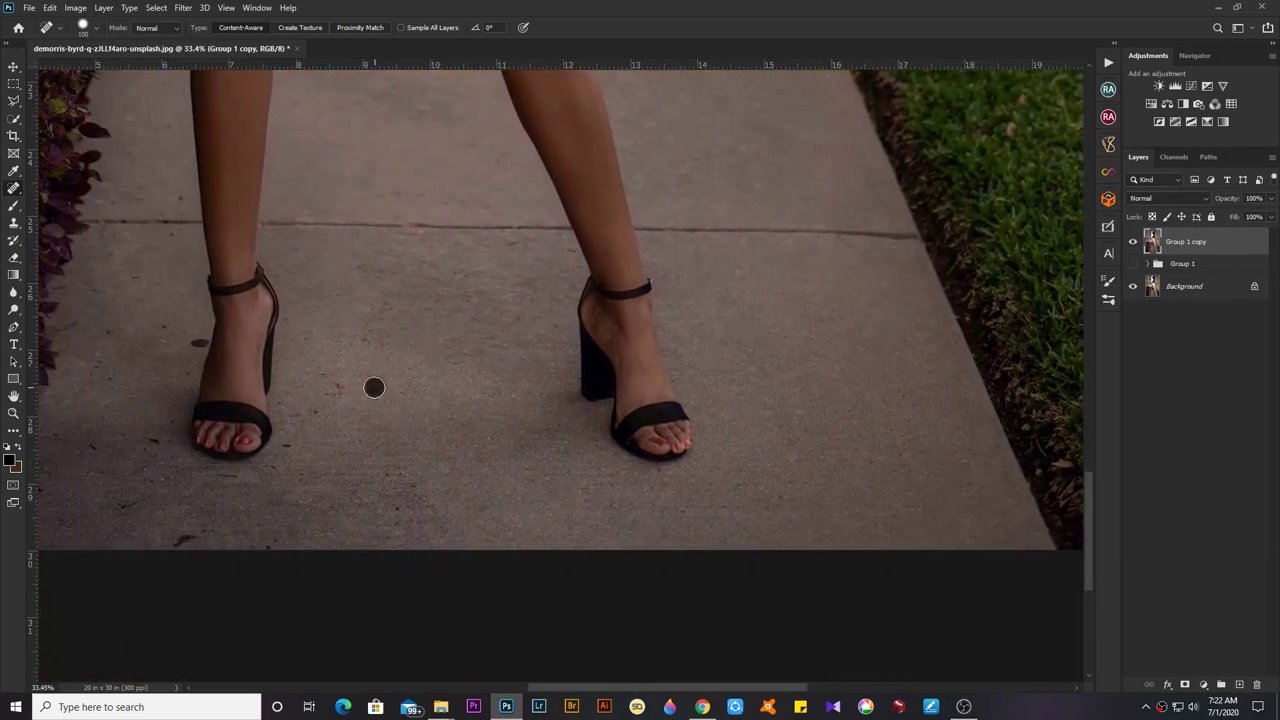
{"action": "scroll", "coordinate": [450, 490], "scroll_direction": "left", "scroll_amount": 4}
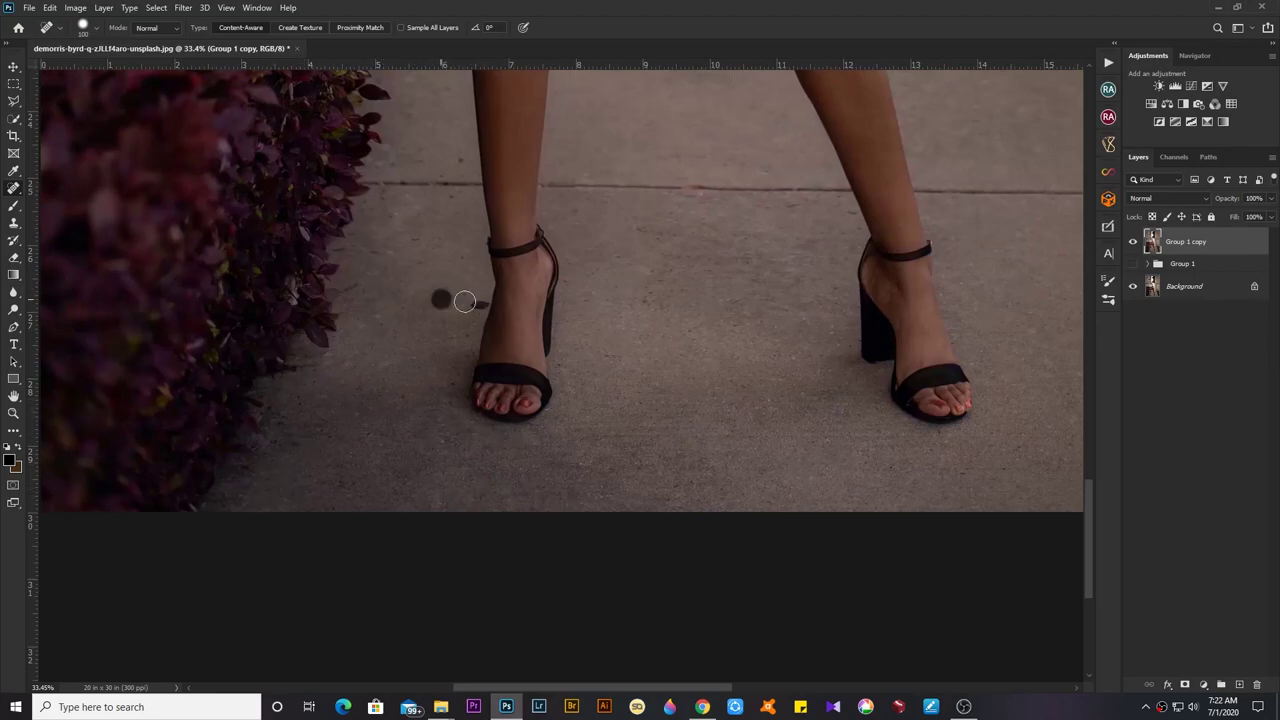
{"action": "left_click", "coordinate": [441, 300]}
{"action": "scroll", "coordinate": [470, 350], "scroll_direction": "up", "scroll_amount": 2}
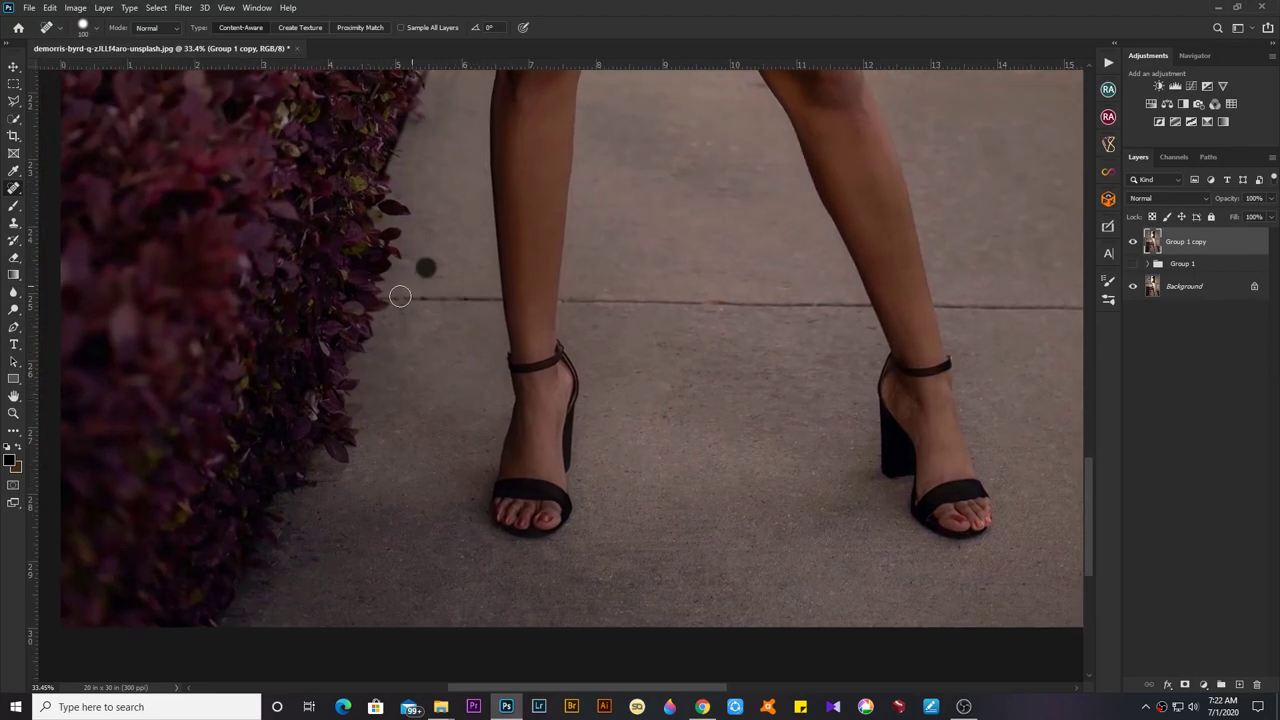
{"action": "left_click", "coordinate": [425, 267]}
{"action": "key", "text": "s"}
Check the skirt, face, sweater, and left columns and lamps for remaining blemishes
{"action": "key", "text": "ctrl+0"}
{"action": "scroll", "coordinate": [534, 417], "scroll_direction": "up", "scroll_amount": 5}
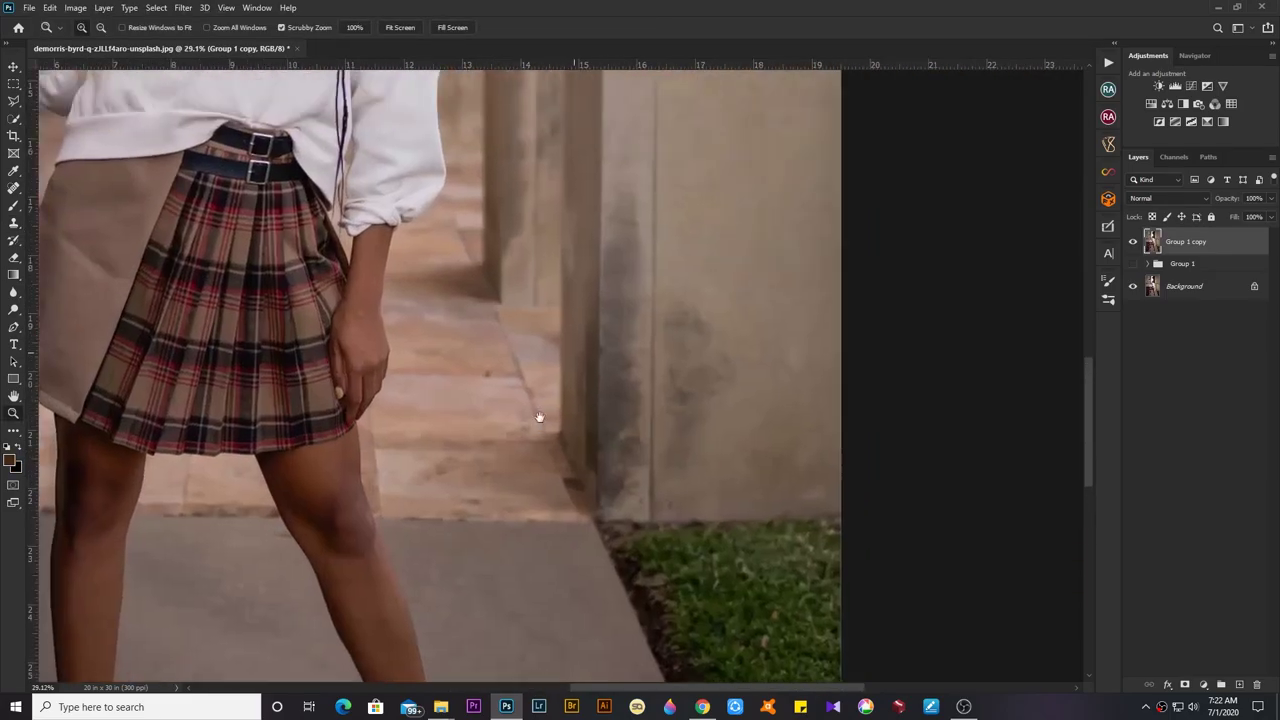
{"action": "key", "text": "j"}
{"action": "scroll", "coordinate": [619, 527], "scroll_direction": "down", "scroll_amount": 1}
{"action": "left_click_drag", "start_coordinate": [619, 527], "coordinate": [696, 700]}
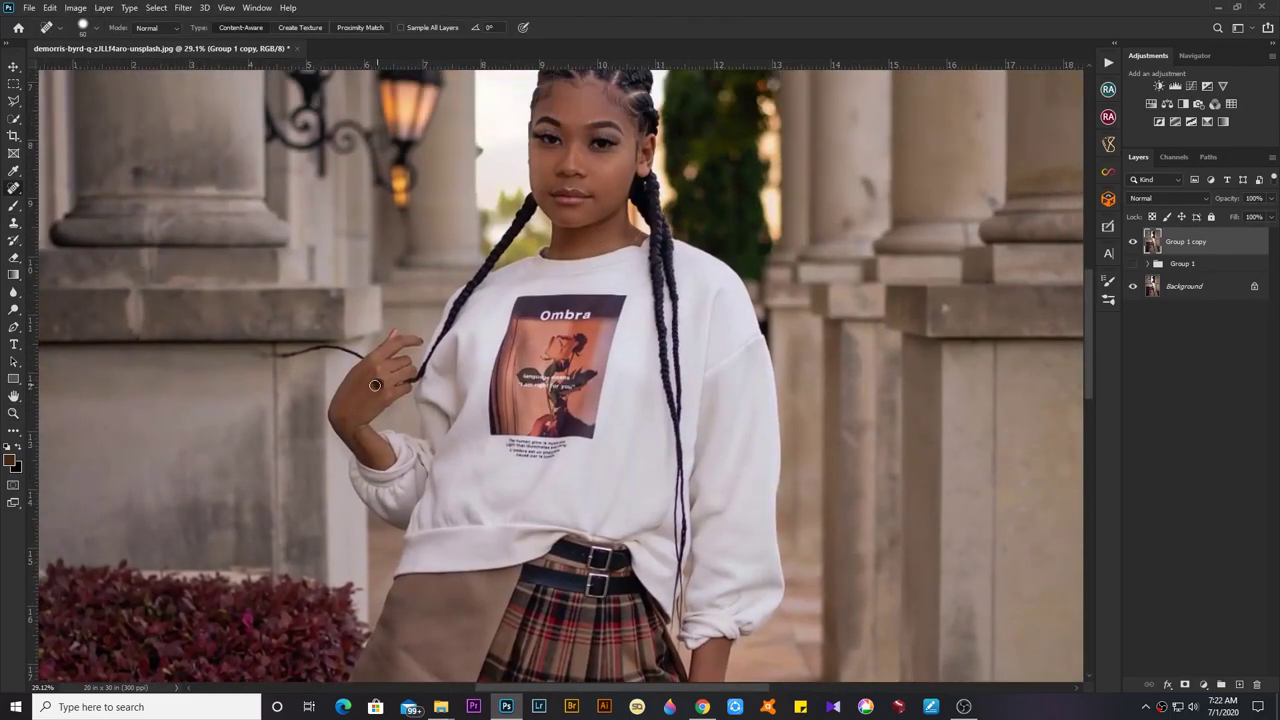
{"action": "scroll", "coordinate": [375, 385], "scroll_direction": "right", "scroll_amount": 10}
{"action": "scroll", "coordinate": [525, 455], "scroll_direction": "up", "scroll_amount": 5}
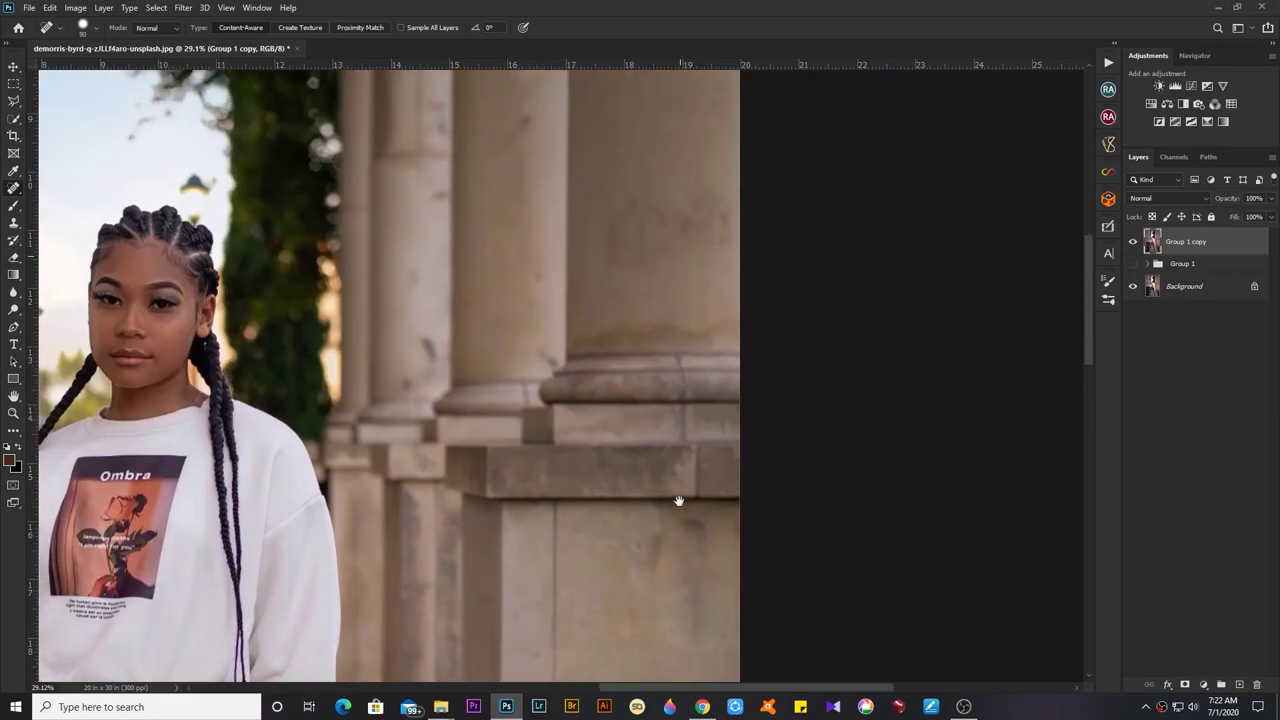
{"action": "scroll", "coordinate": [544, 358], "scroll_direction": "up", "scroll_amount": 6}
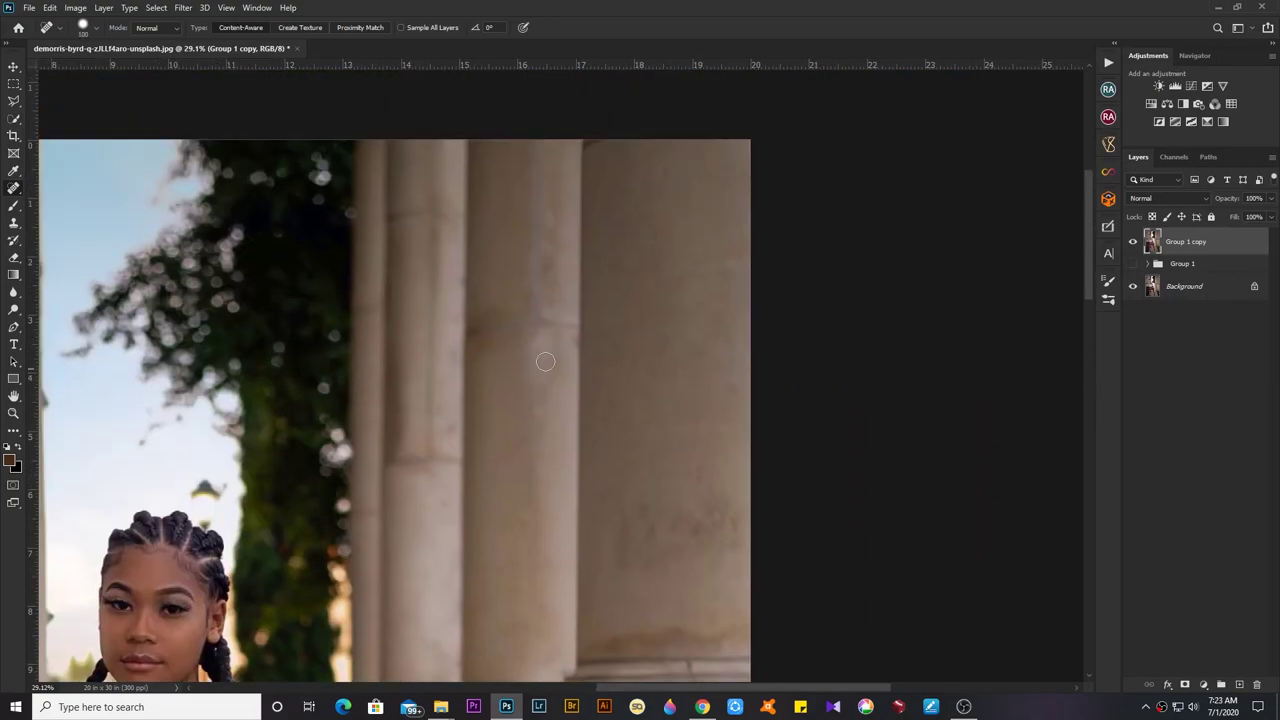
{"action": "mouse_move", "coordinate": [545, 361]}
{"action": "left_mouse_down"}
{"action": "mouse_move", "coordinate": [660, 335]}
{"action": "mouse_move", "coordinate": [578, 400]}
{"action": "left_mouse_up"}
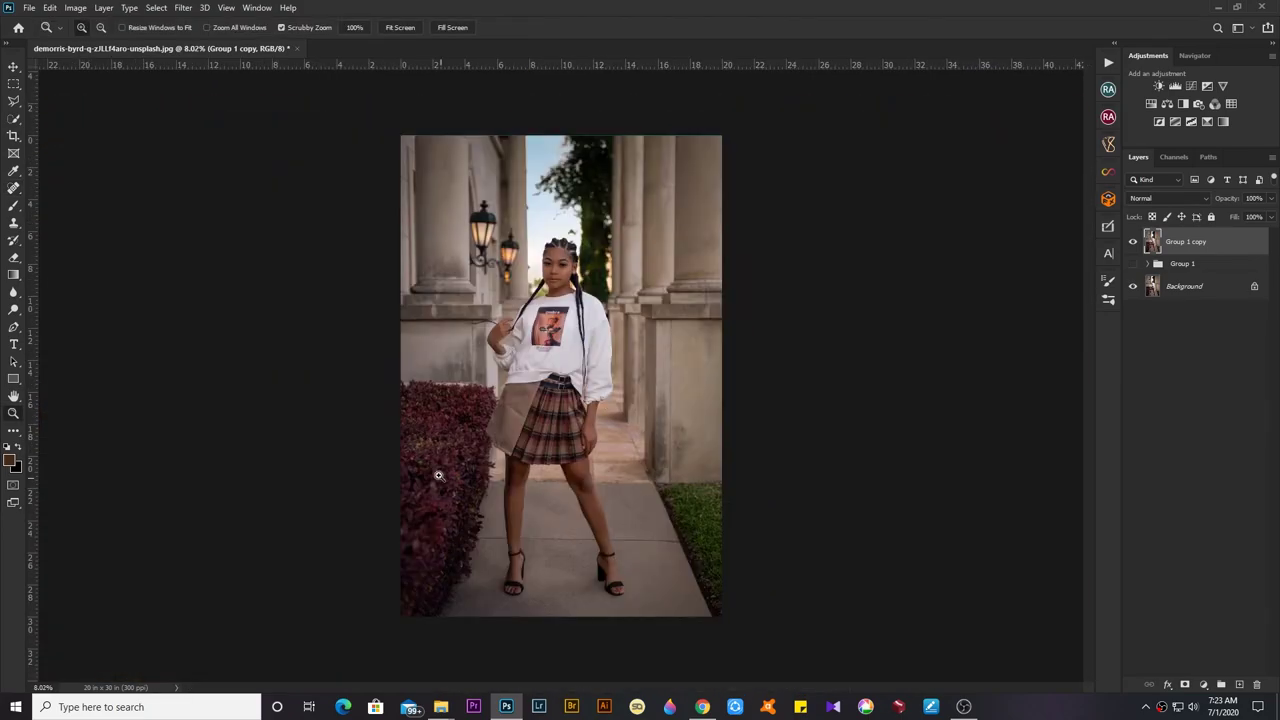
Clone-stamp blemishes on the pillar base beside her arm
{"action": "left_click_drag", "start_coordinate": [438, 476], "coordinate": [577, 386]}
{"action": "key", "text": "s"}
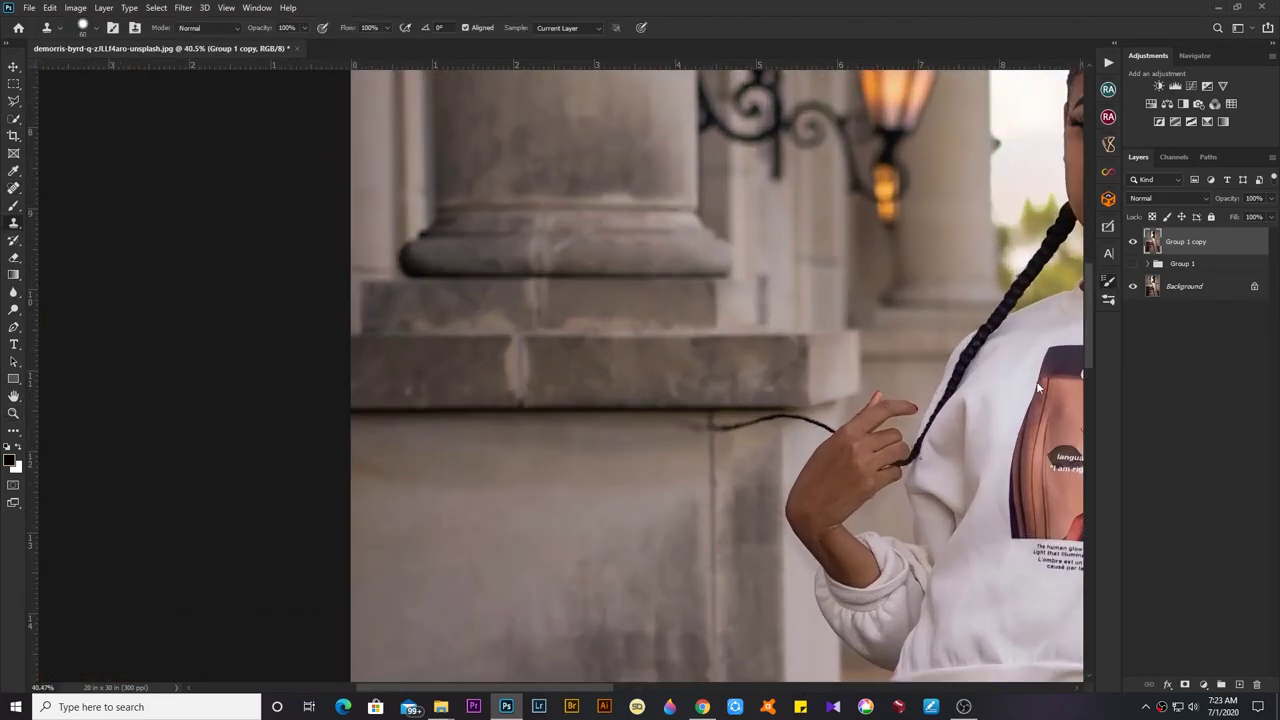
{"action": "key", "text": "F5"}
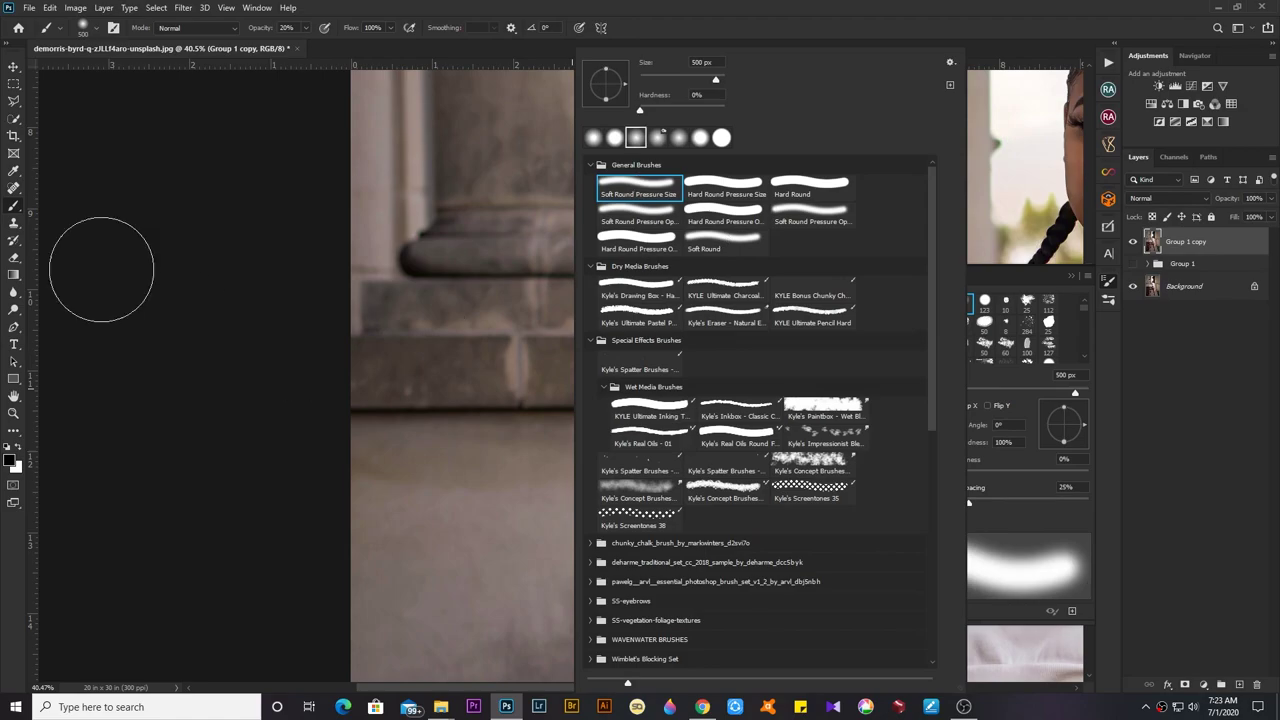
{"action": "key", "text": "F5"}
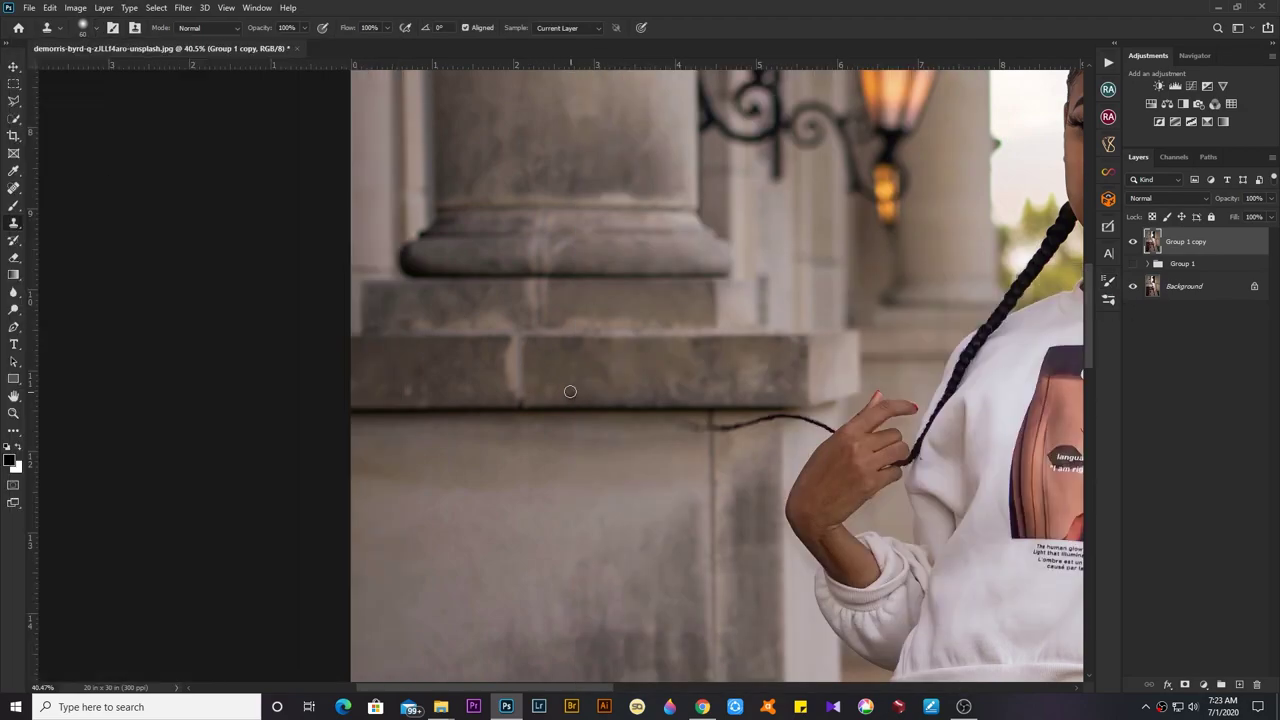
{"action": "key", "text": "ctrl+0"}
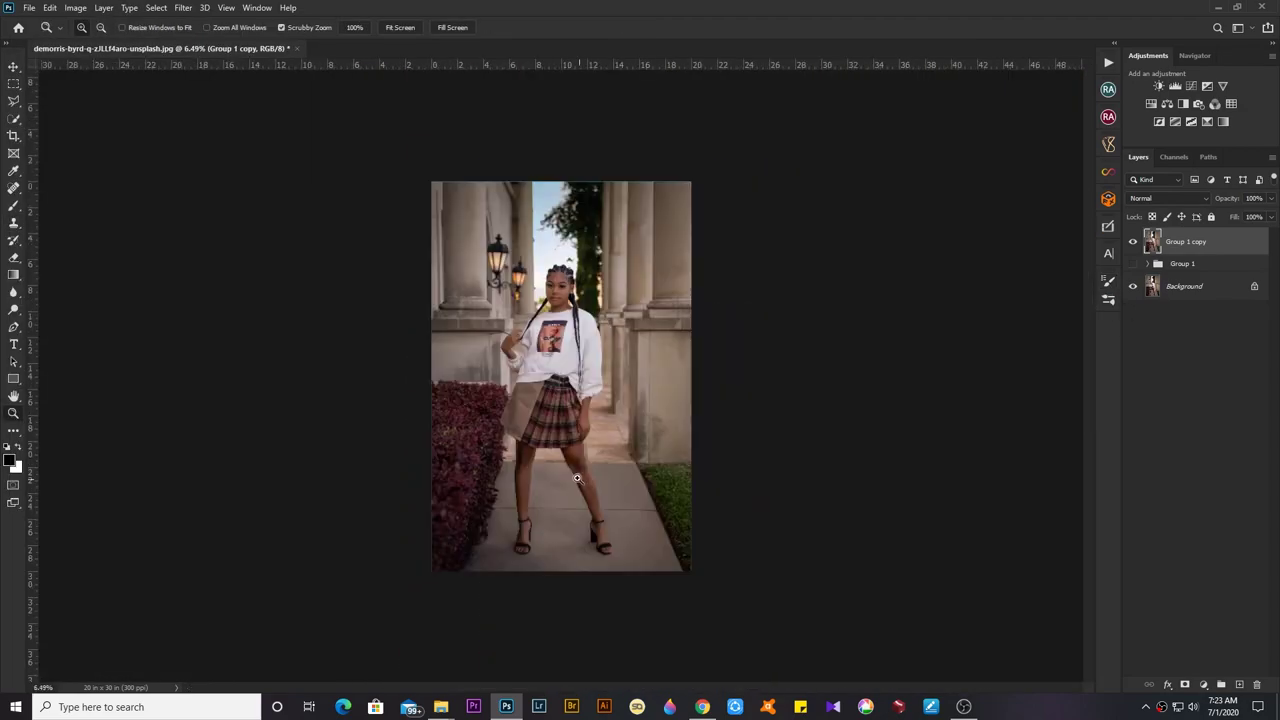
Clone away walkway marks near the skirt at 50% opacity
{"action": "key", "text": "z"}
{"action": "left_click_drag", "start_coordinate": [560, 432], "coordinate": [643, 432]}
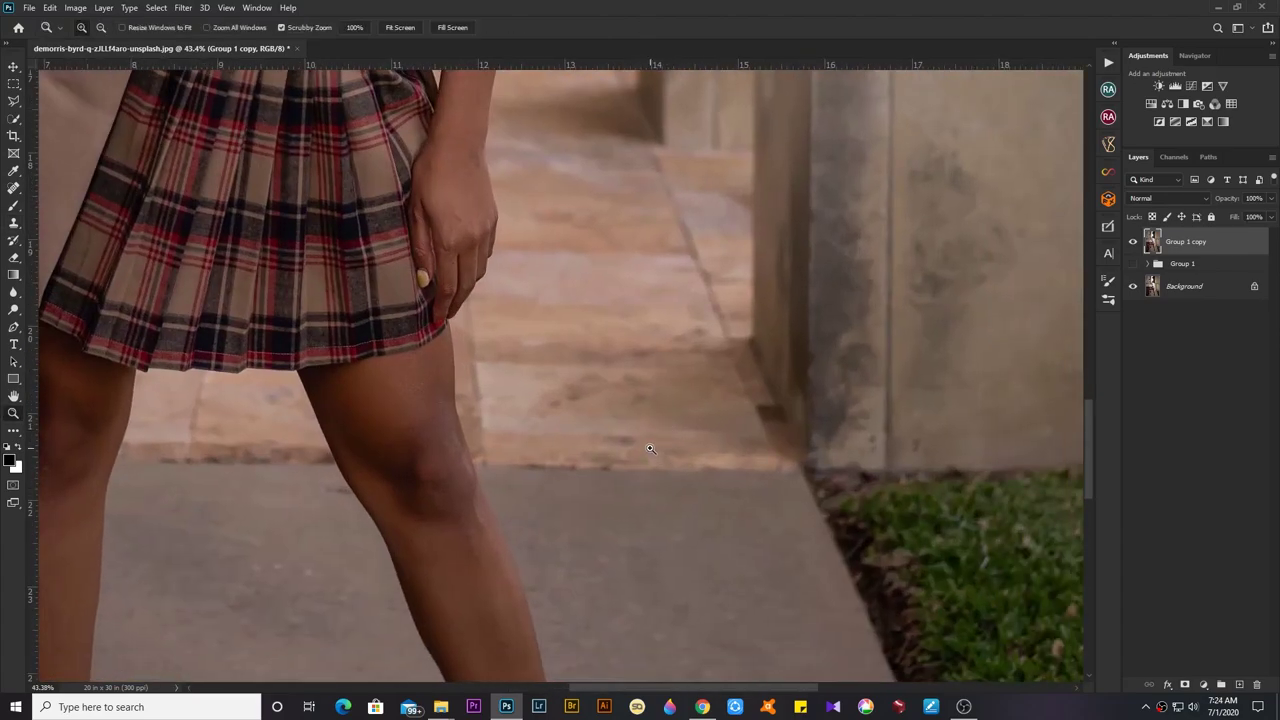
{"action": "key", "text": "s"}
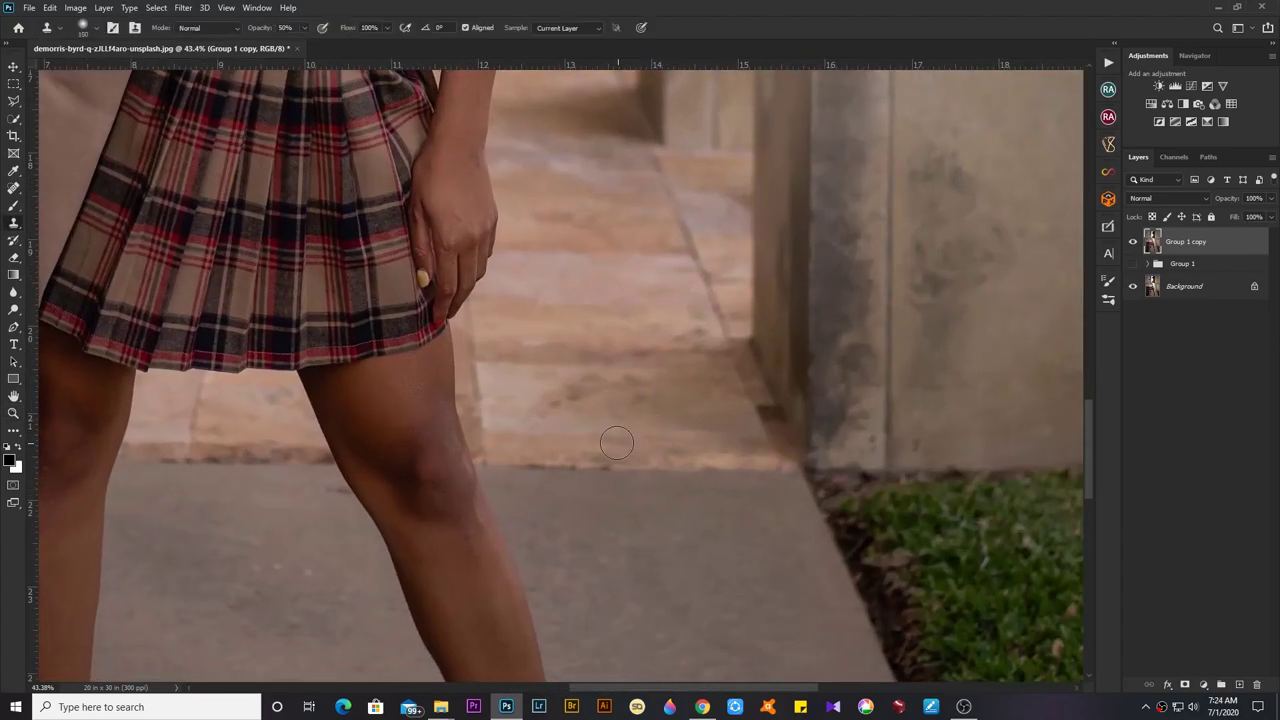
{"action": "key", "text": "z"}
{"action": "left_click_drag", "start_coordinate": [680, 400], "coordinate": [608, 494]}
Duplicate the retouched layer as Group 1 copy 2 and shift the Reds hue in Camera Raw
{"action": "key", "text": "ctrl+j"}
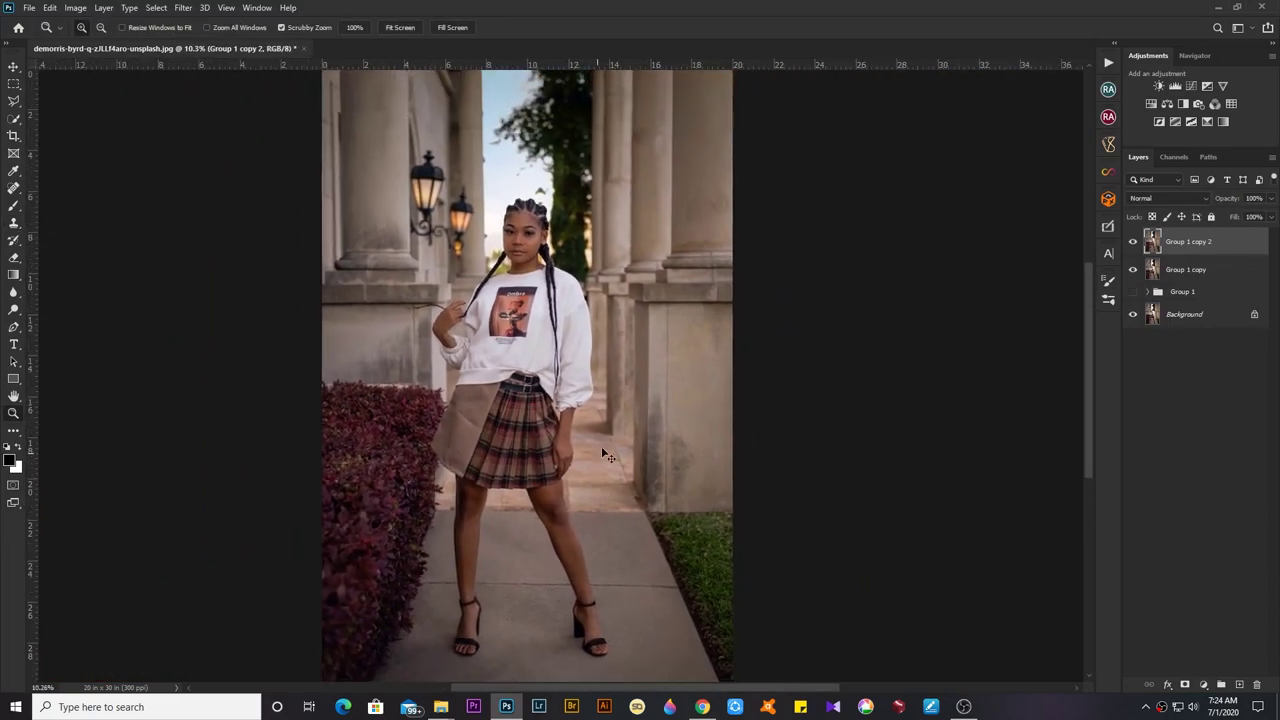
{"action": "key", "text": "ctrl+shift+a"}
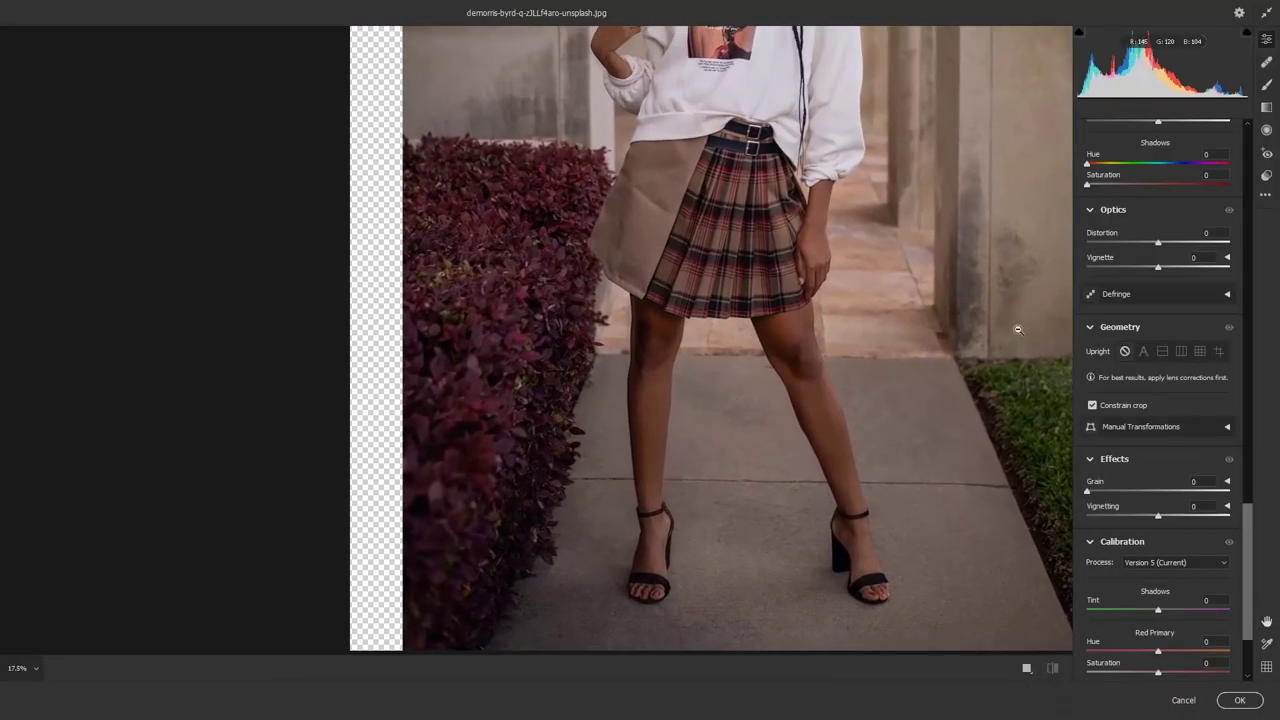
{"action": "scroll", "coordinate": [1160, 400], "scroll_direction": "down", "scroll_amount": 5}
{"action": "left_click_drag", "start_coordinate": [1158, 180], "coordinate": [1178, 180]}
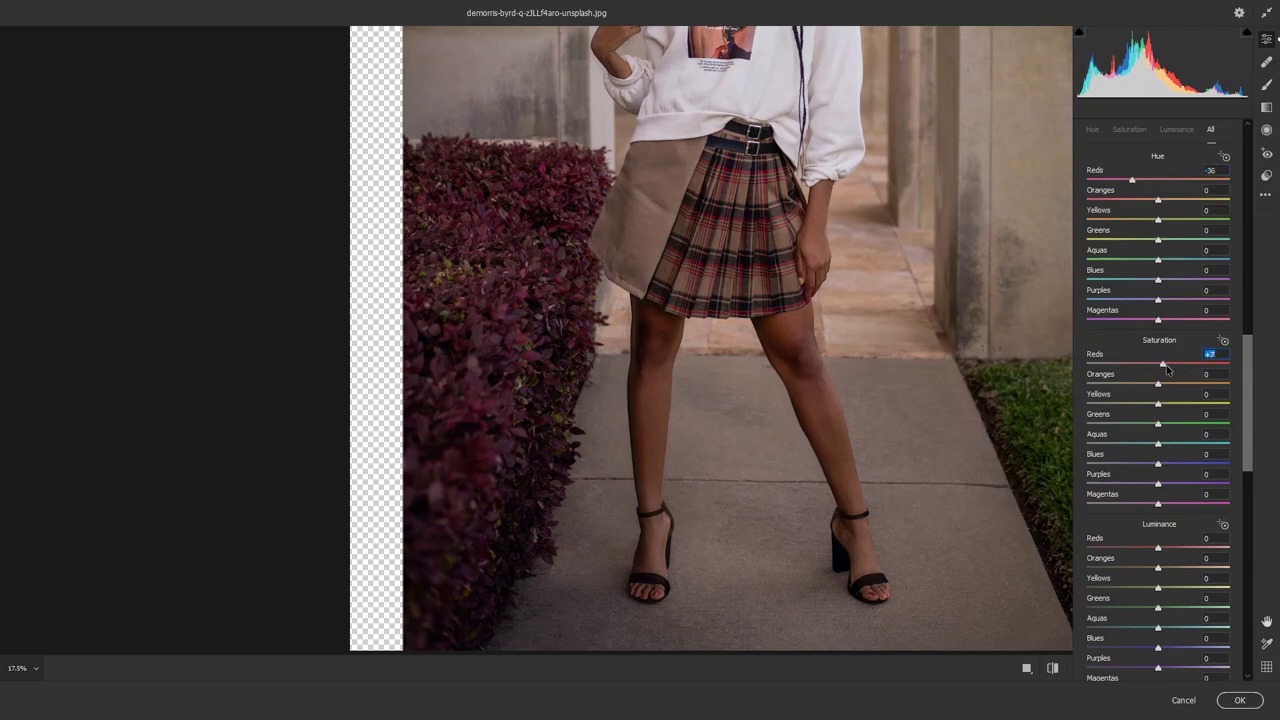
Brush Exposure +0.65 across the hedge and apply the Camera Raw edits
{"action": "key", "text": "k"}
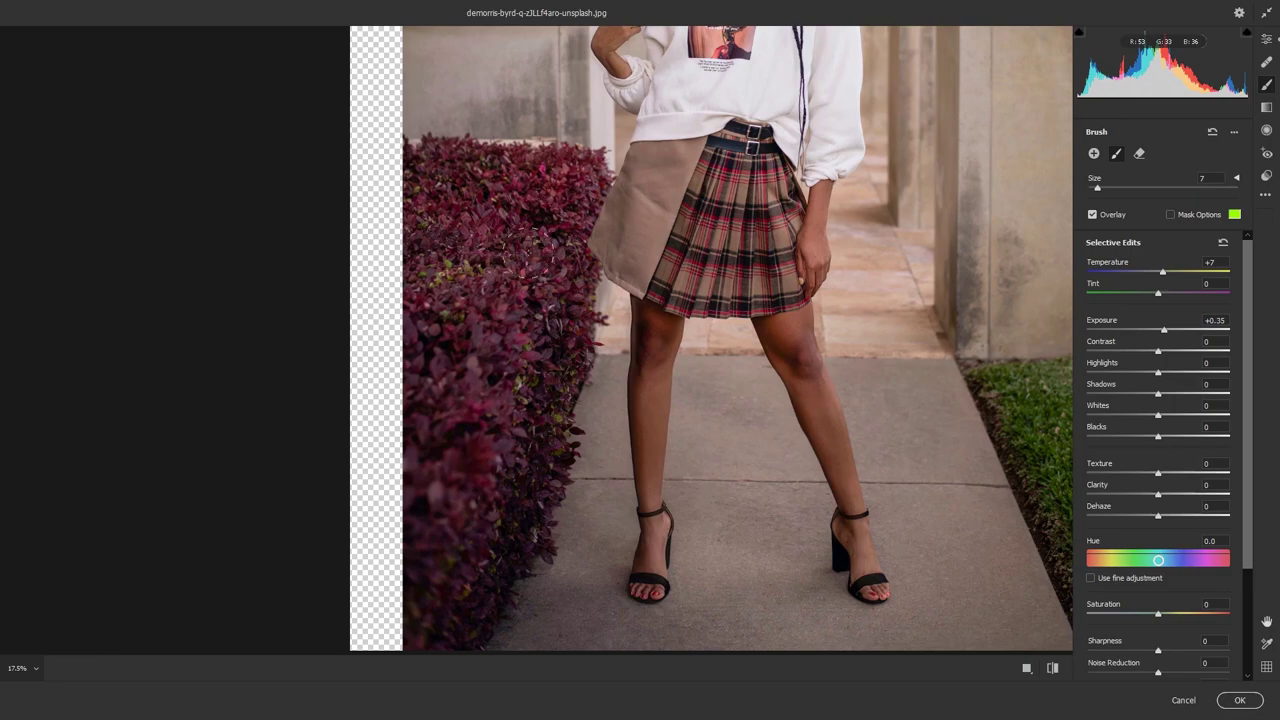
{"action": "key", "text": "bracketright"}
{"action": "key", "text": "bracketright"}
{"action": "key", "text": "bracketright"}
{"action": "left_click_drag", "start_coordinate": [1163, 329], "coordinate": [1169, 329]}
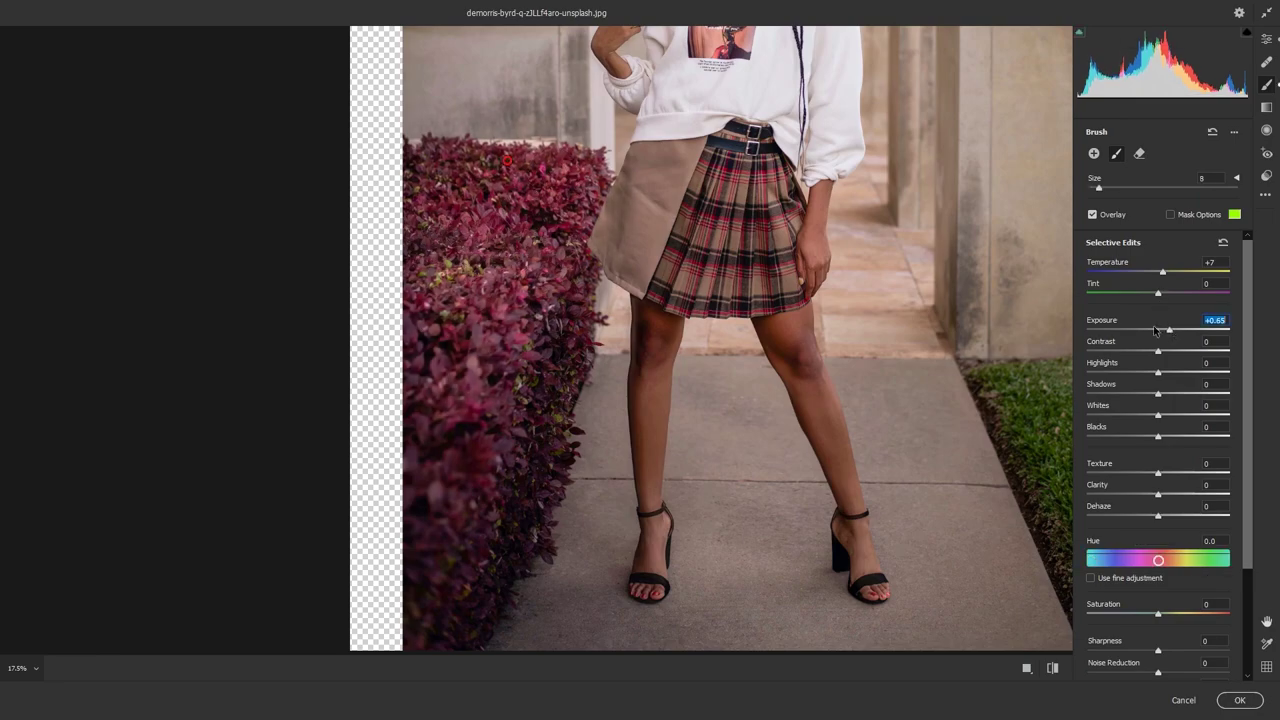
{"action": "left_click_drag", "start_coordinate": [446, 470], "coordinate": [565, 335]}
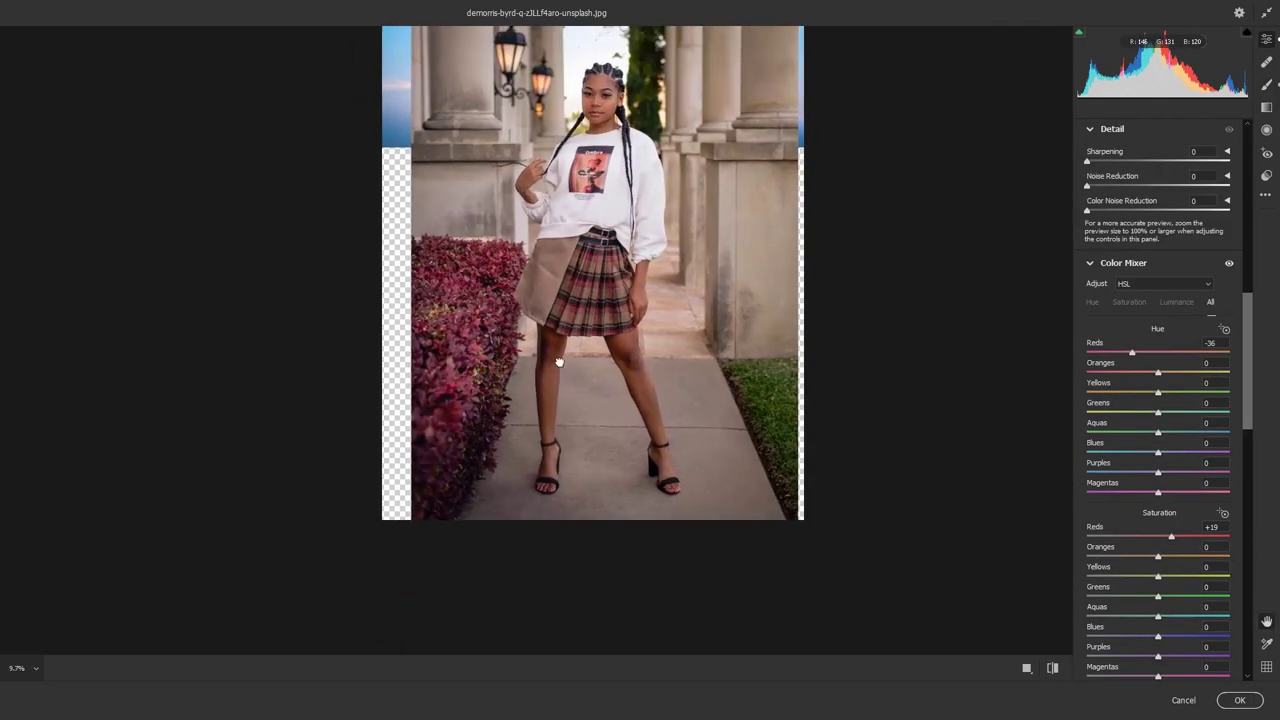
{"action": "left_click", "coordinate": [1239, 700]}
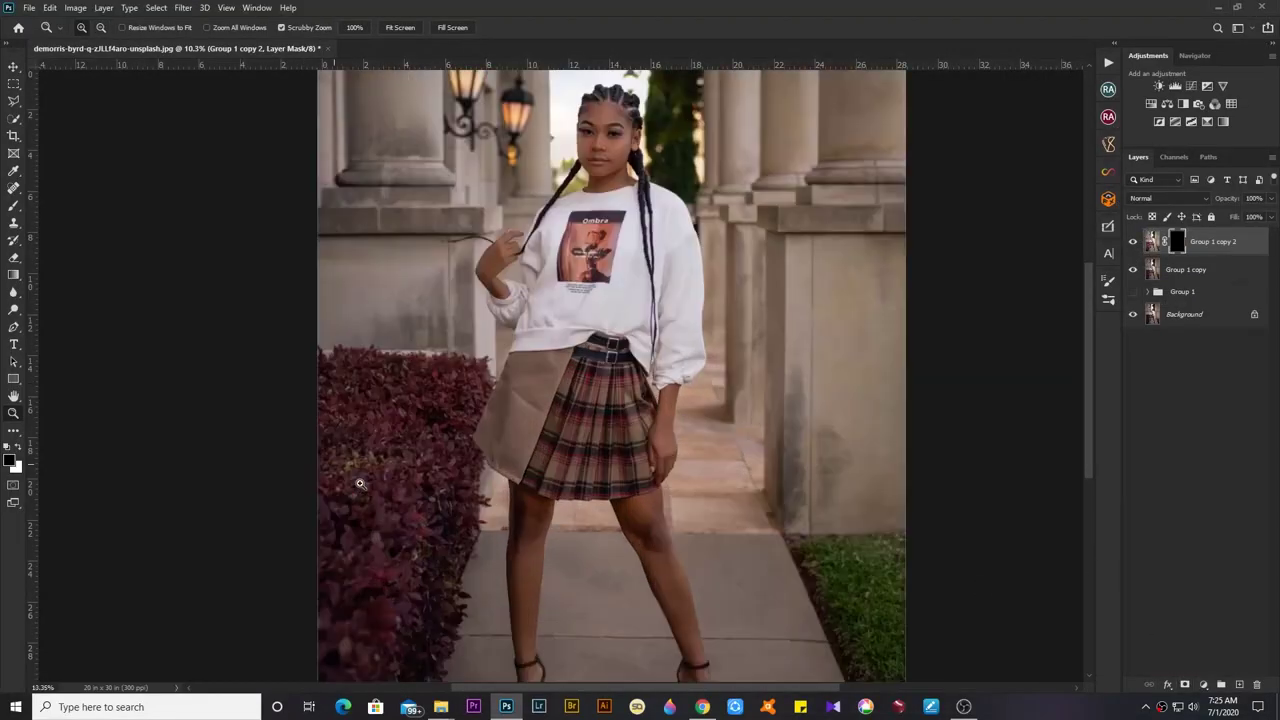
Paint white on Group 1 copy 2's mask to reveal the brightened bushes
{"action": "scroll", "coordinate": [360, 484], "scroll_direction": "up", "scroll_amount": 2}
{"action": "key", "text": "b"}
{"action": "mouse_move", "coordinate": [419, 398]}
{"action": "left_mouse_down"}
{"action": "mouse_move", "coordinate": [391, 580]}
{"action": "mouse_move", "coordinate": [451, 491]}
{"action": "mouse_move", "coordinate": [440, 300]}
{"action": "mouse_move", "coordinate": [600, 212]}
{"action": "mouse_move", "coordinate": [770, 400]}
{"action": "mouse_move", "coordinate": [799, 233]}
{"action": "mouse_move", "coordinate": [800, 370]}
{"action": "left_mouse_up"}
{"action": "key", "text": "z"}
{"action": "scroll", "coordinate": [449, 336], "scroll_direction": "down", "scroll_amount": 2}
{"action": "scroll", "coordinate": [449, 336], "scroll_direction": "up", "scroll_amount": 3}
{"action": "key", "text": "b"}
{"action": "key", "text": "z"}
{"action": "scroll", "coordinate": [477, 498], "scroll_direction": "down", "scroll_amount": 2}
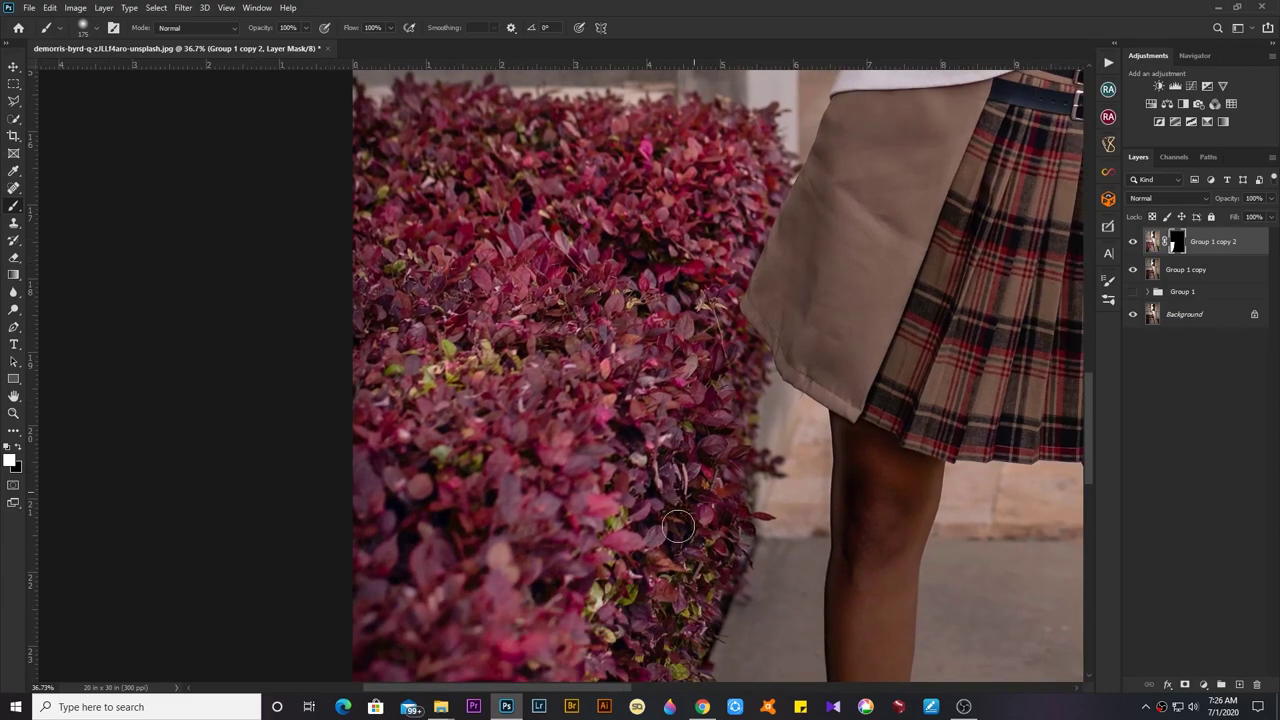
{"action": "scroll", "coordinate": [477, 498], "scroll_direction": "down", "scroll_amount": 3}
{"action": "scroll", "coordinate": [477, 498], "scroll_direction": "up", "scroll_amount": 3}
Duplicate Group 1 copy as Group 1 copy 3
{"action": "left_click", "coordinate": [1156, 281]}
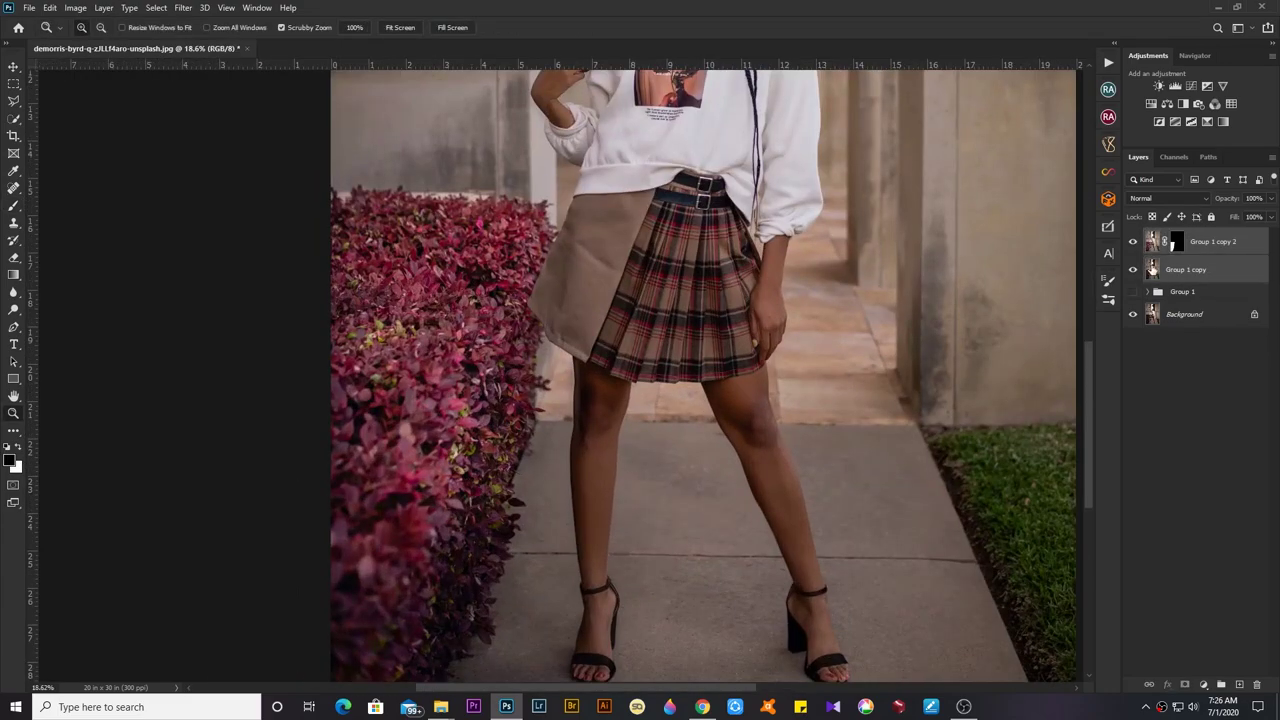
{"action": "key", "text": "ctrl+minus"}
{"action": "key", "text": "ctrl+j"}
Lower the Greens saturation to -32 in Camera Raw on Group 1 copy 3
{"action": "key", "text": "v"}
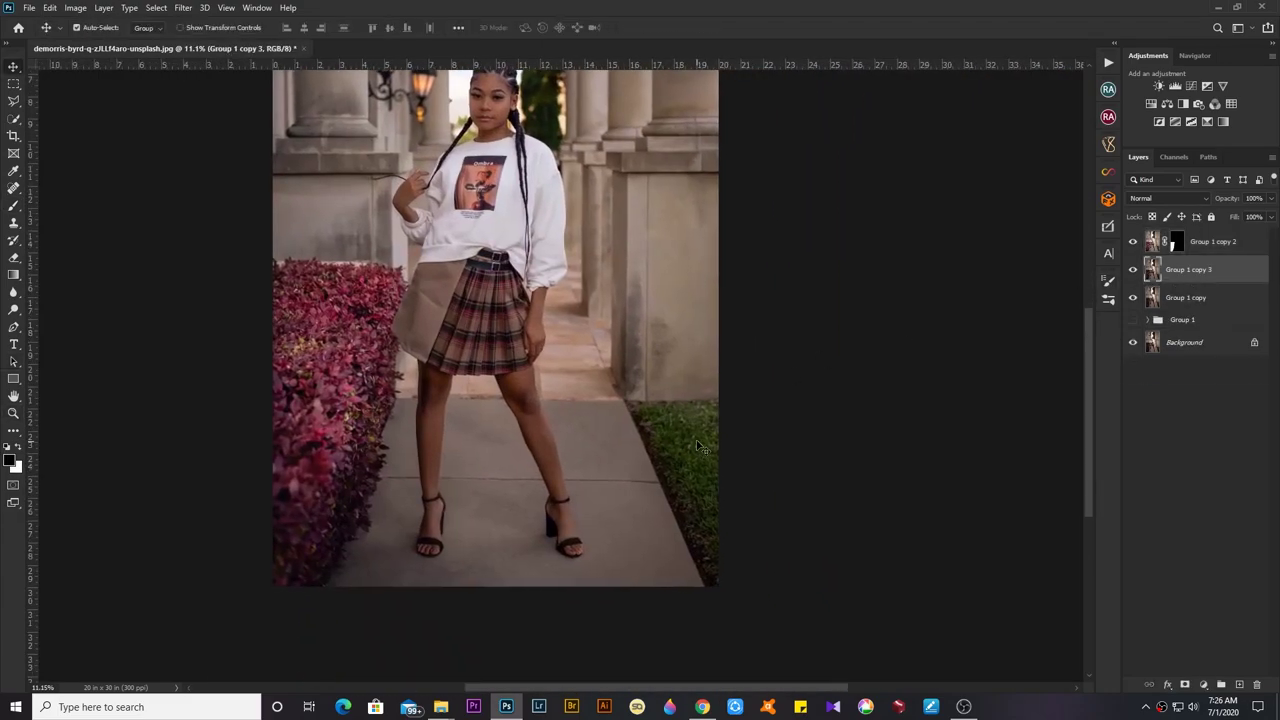
{"action": "key", "text": "ctrl+shift+a"}
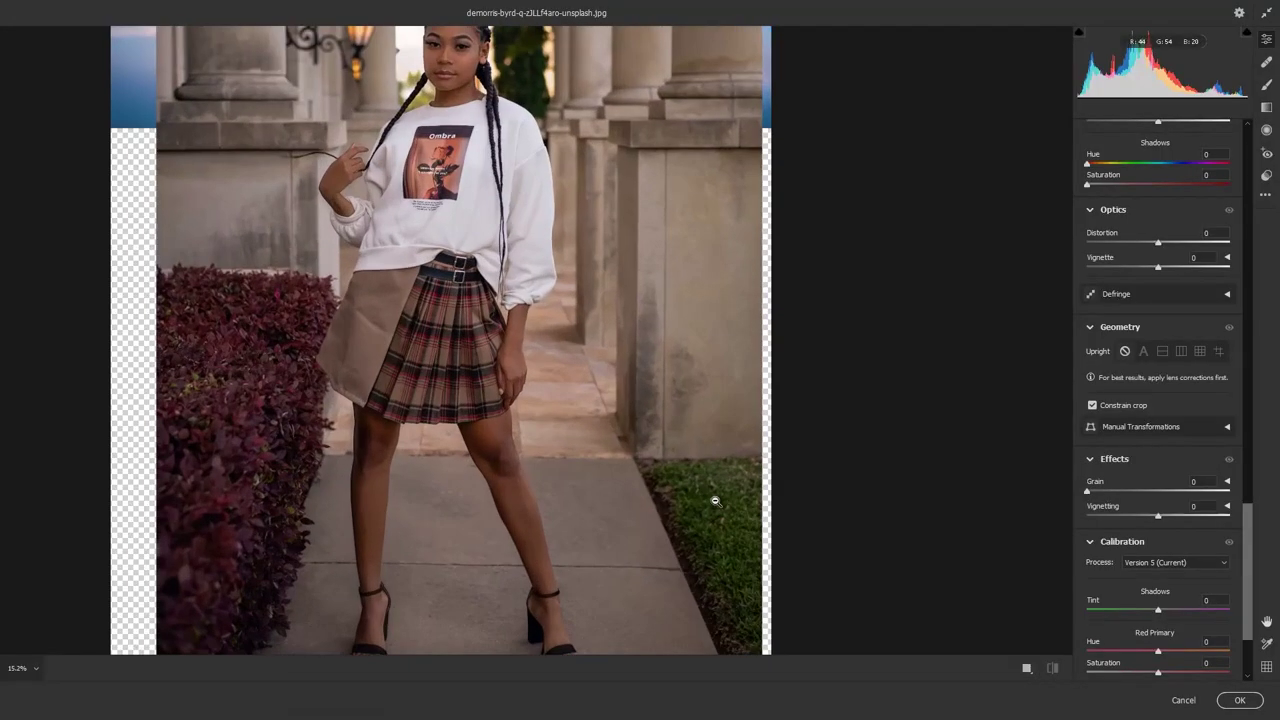
{"action": "scroll", "coordinate": [699, 470], "scroll_direction": "up", "scroll_amount": 2}
{"action": "scroll", "coordinate": [1160, 350], "scroll_direction": "up", "scroll_amount": 10}
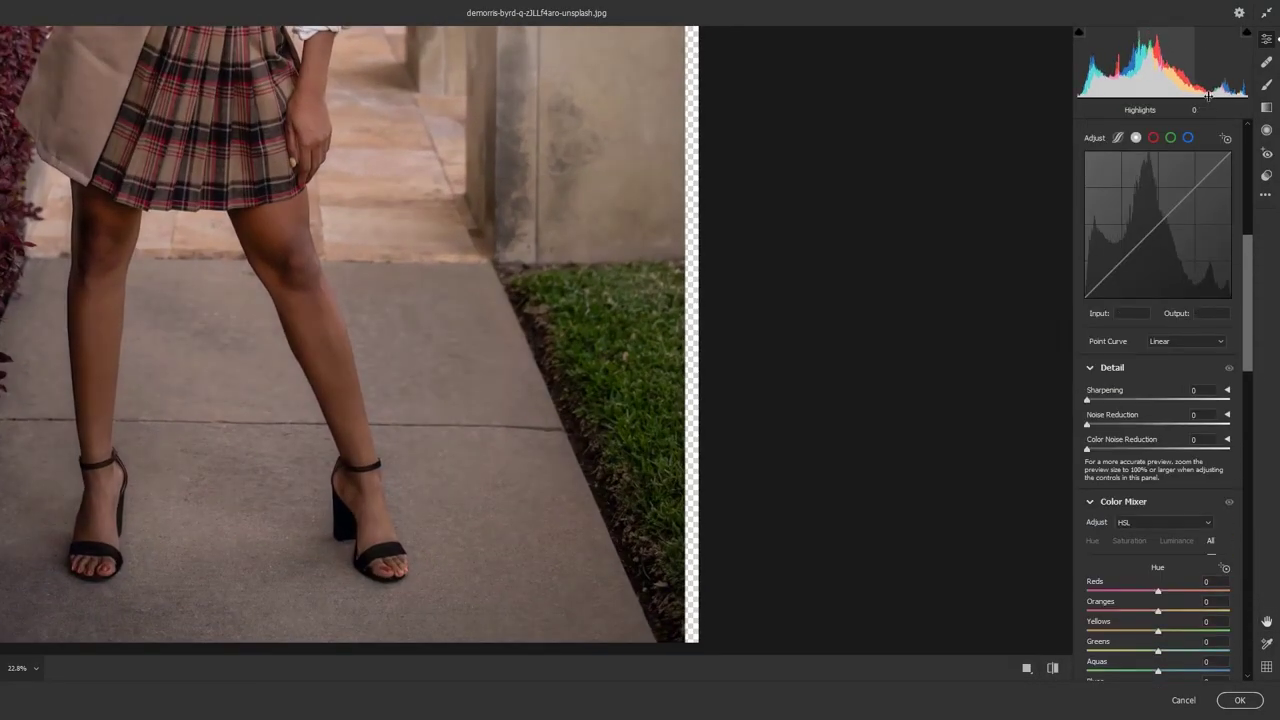
{"action": "left_click_drag", "start_coordinate": [1158, 365], "coordinate": [1187, 370]}
{"action": "scroll", "coordinate": [1173, 392], "scroll_direction": "down", "scroll_amount": 5}
{"action": "left_click_drag", "start_coordinate": [1158, 313], "coordinate": [1143, 316]}
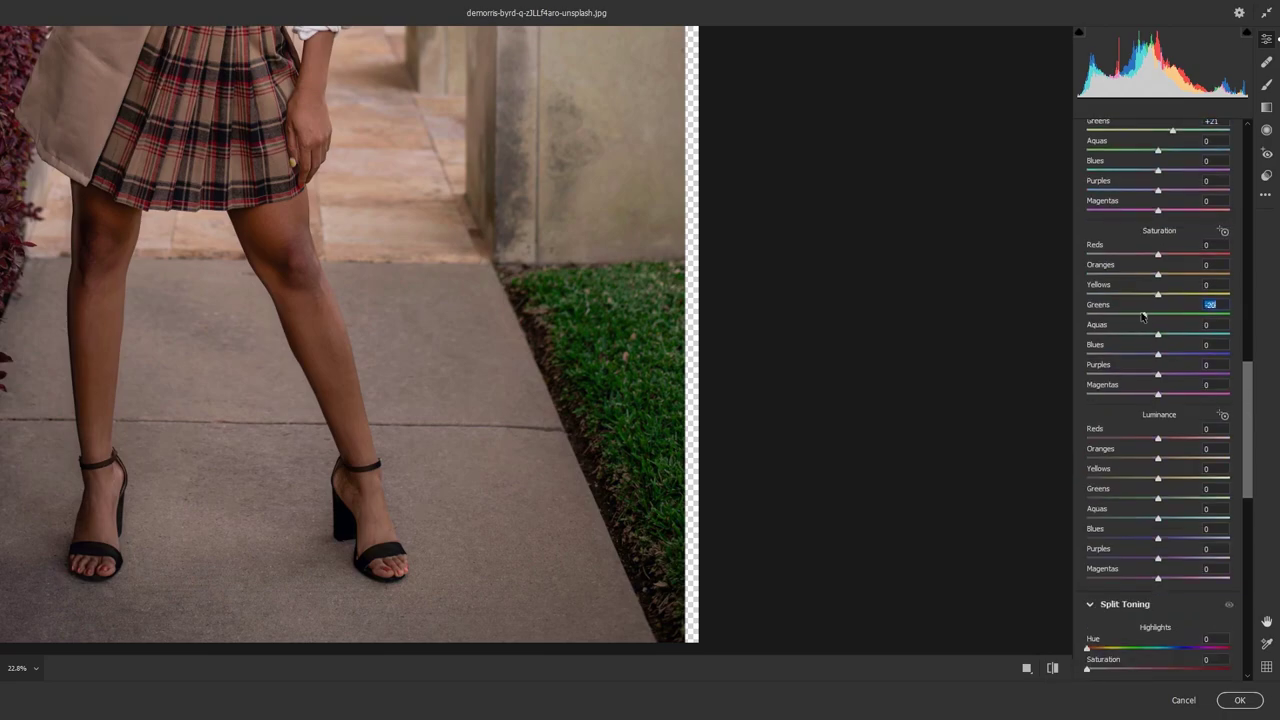
{"action": "left_click", "coordinate": [1165, 500]}
Brush Temperature +19 and Exposure +0.30 onto the grass beside the walkway
{"action": "key", "text": "k"}
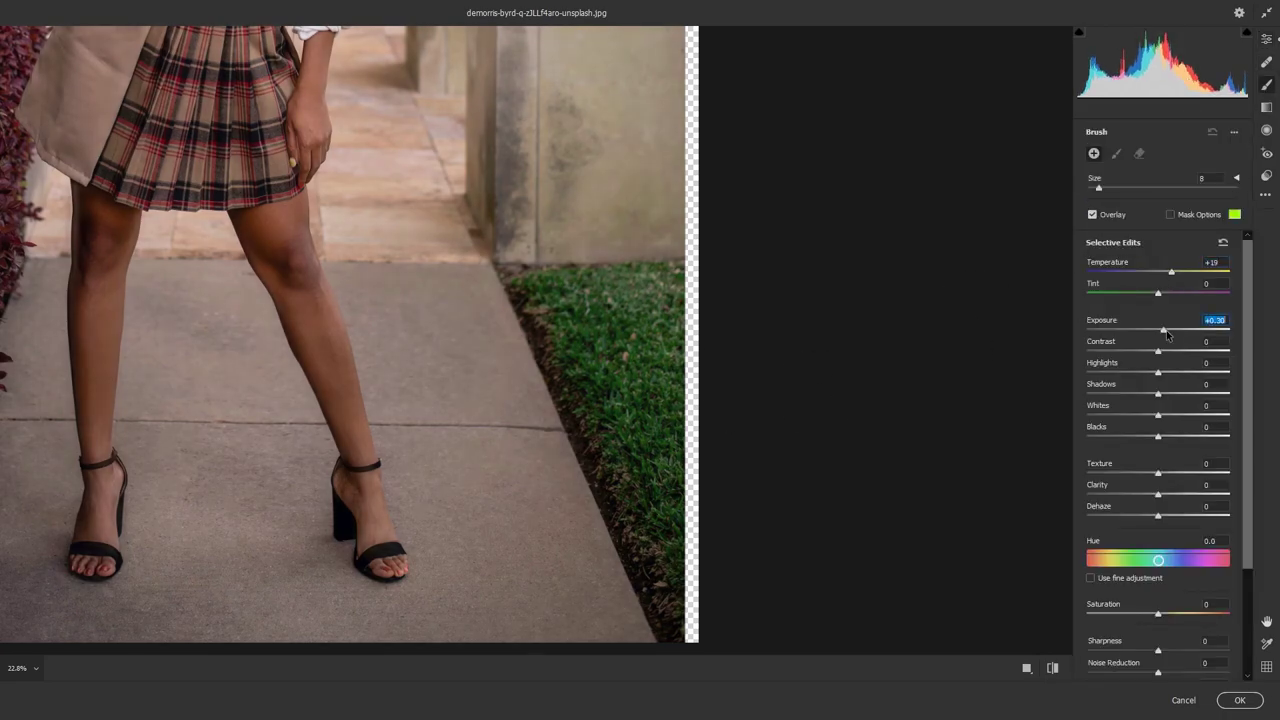
{"action": "left_click_drag", "start_coordinate": [640, 310], "coordinate": [672, 298]}
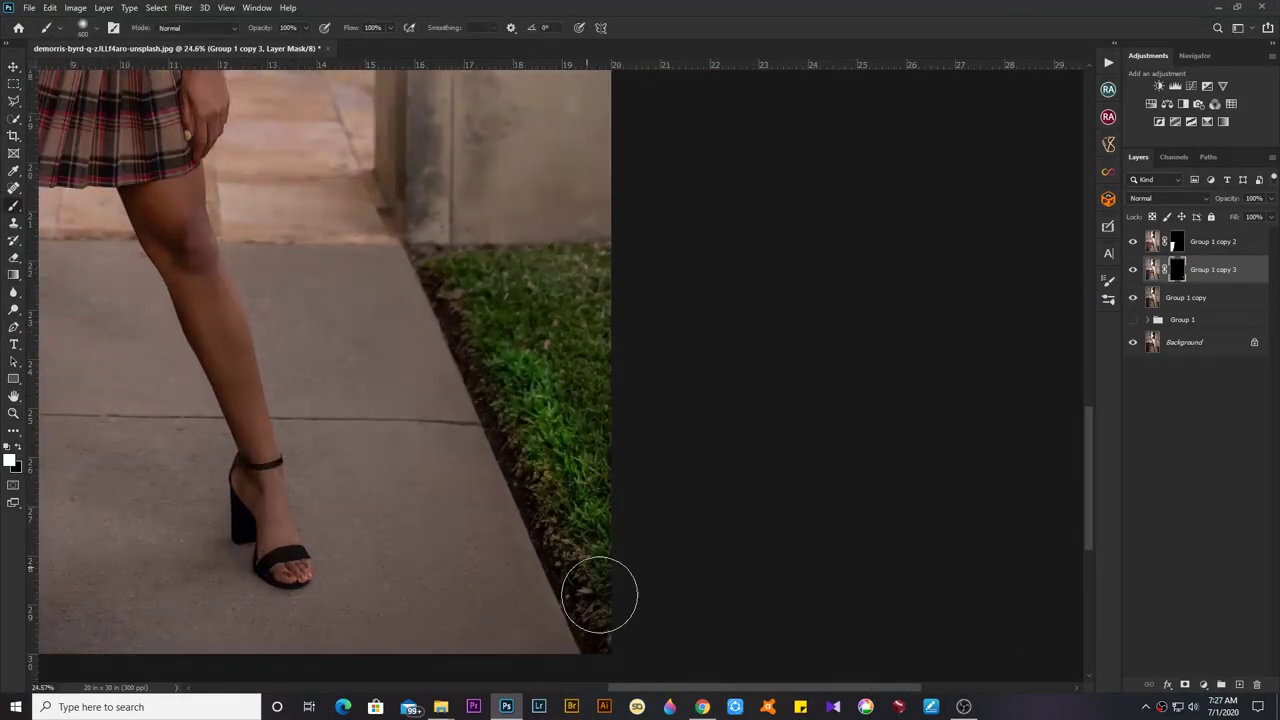
{"action": "left_click_drag", "start_coordinate": [600, 595], "coordinate": [571, 277]}
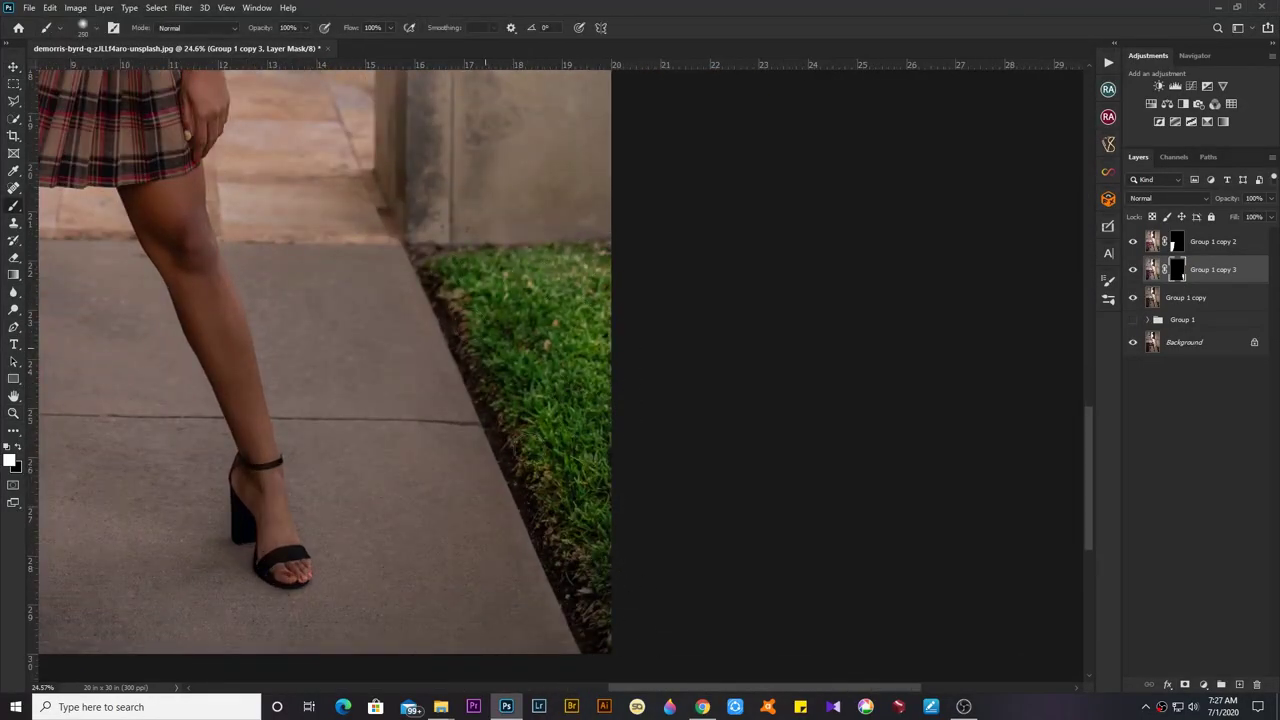
{"action": "key", "text": "z"}
{"action": "left_click", "coordinate": [545, 410]}
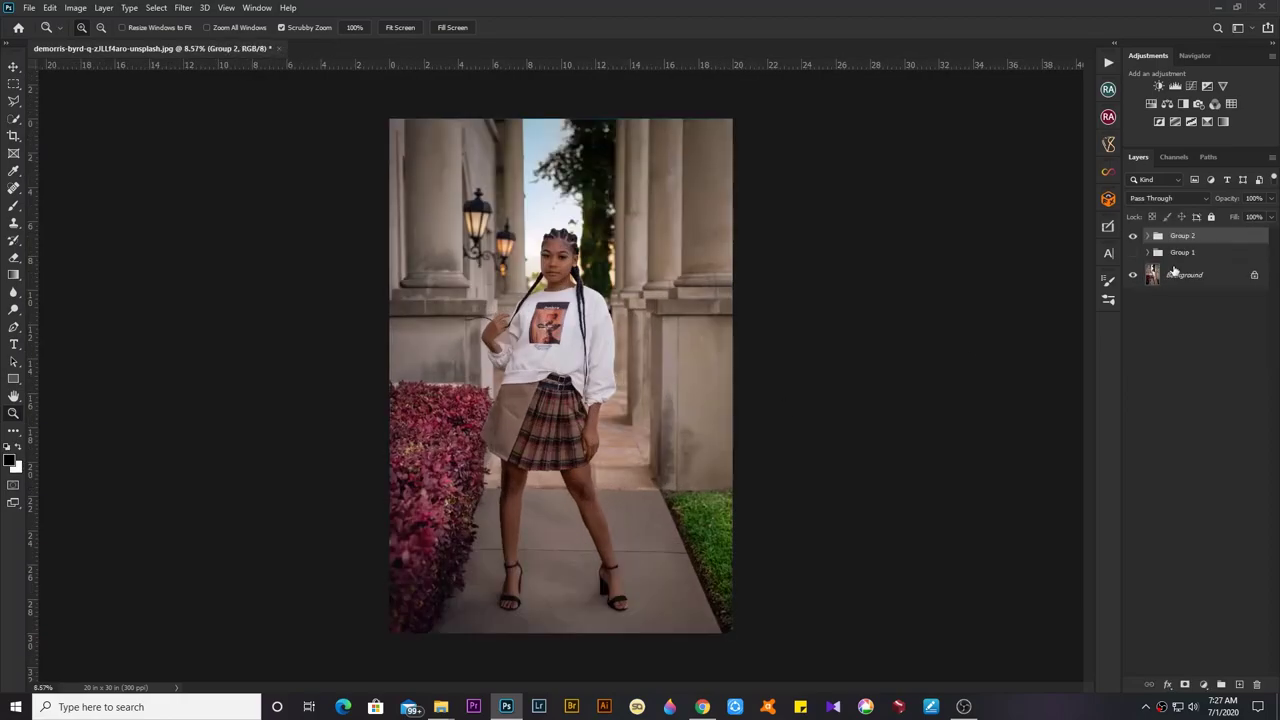
Toggle Group 2 copy to compare, then adjust its Greens hue in Camera Raw
{"action": "left_click", "coordinate": [1133, 242]}
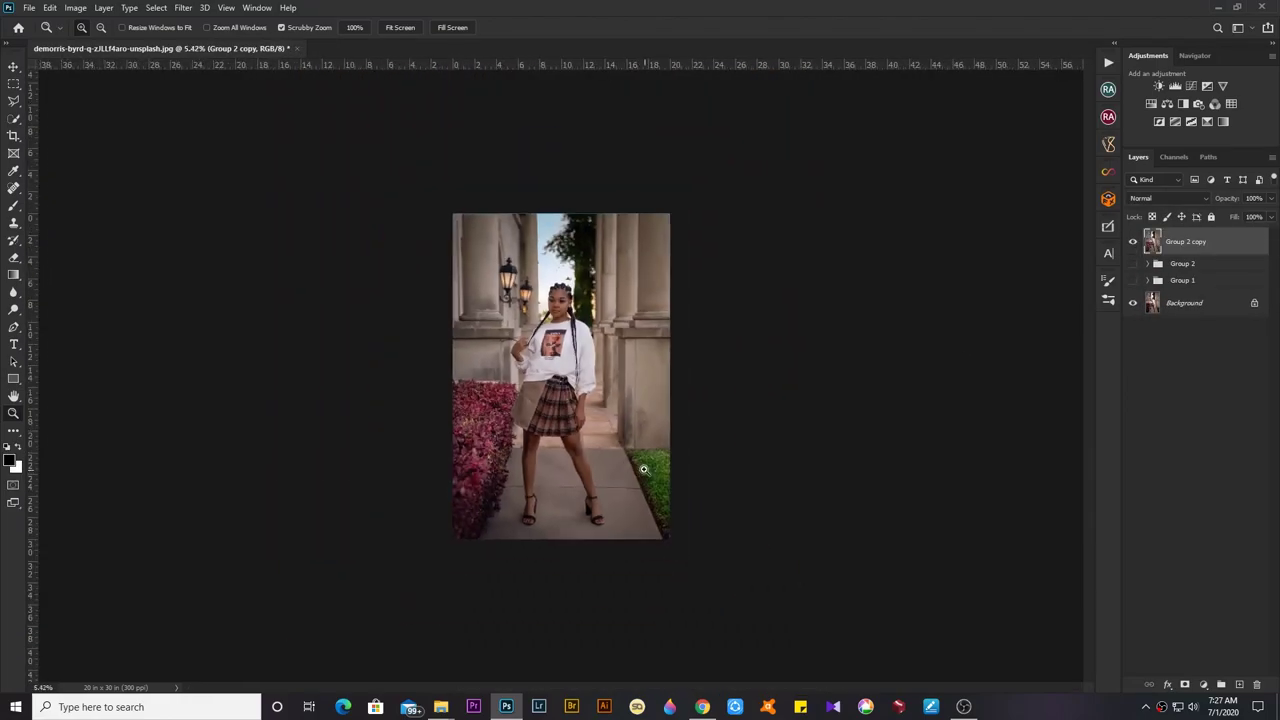
{"action": "key", "text": "ctrl+shift+a"}
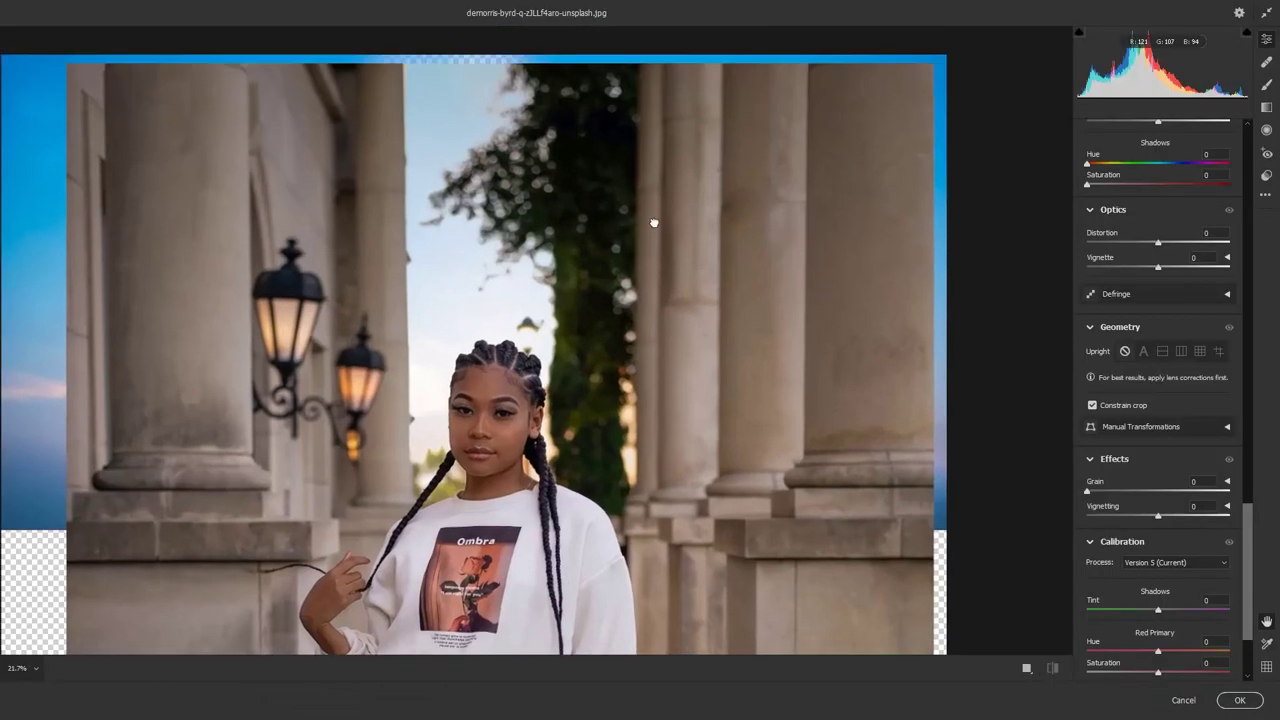
{"action": "scroll", "coordinate": [1180, 308], "scroll_direction": "up", "scroll_amount": 5}
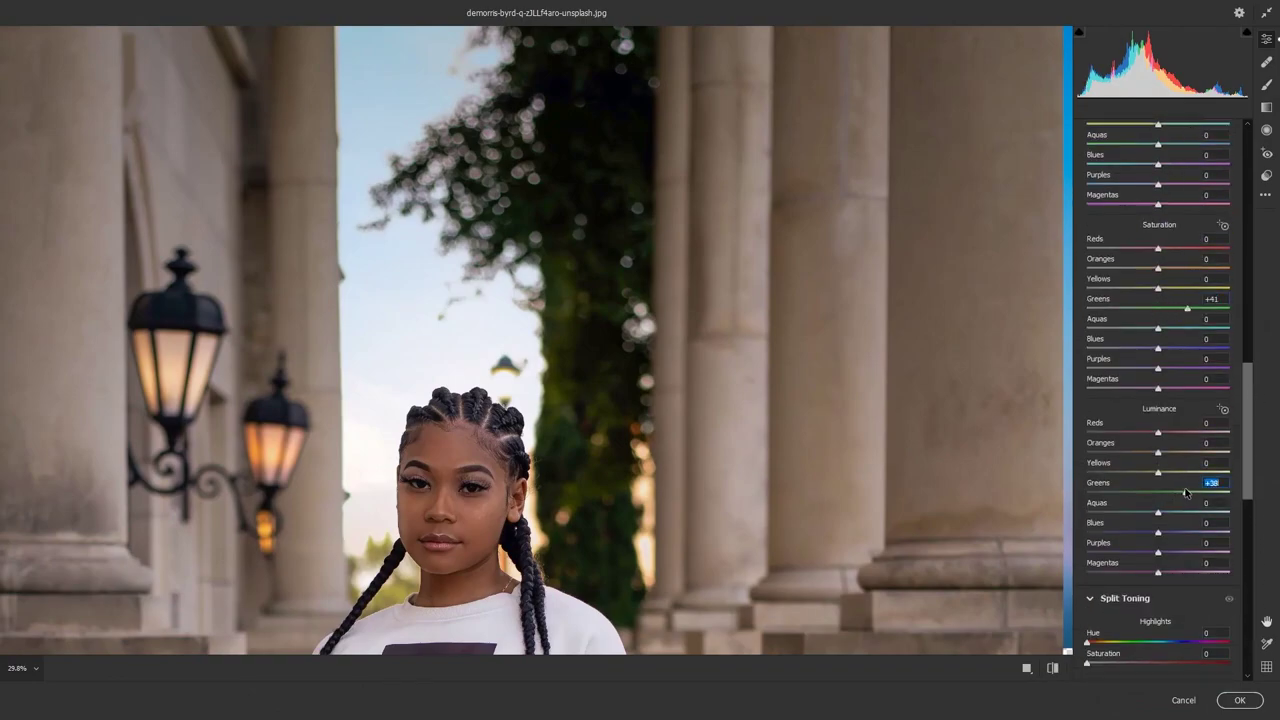
{"action": "scroll", "coordinate": [1195, 430], "scroll_direction": "up", "scroll_amount": 5}
{"action": "left_click", "coordinate": [1208, 360]}
{"action": "key", "text": "k"}
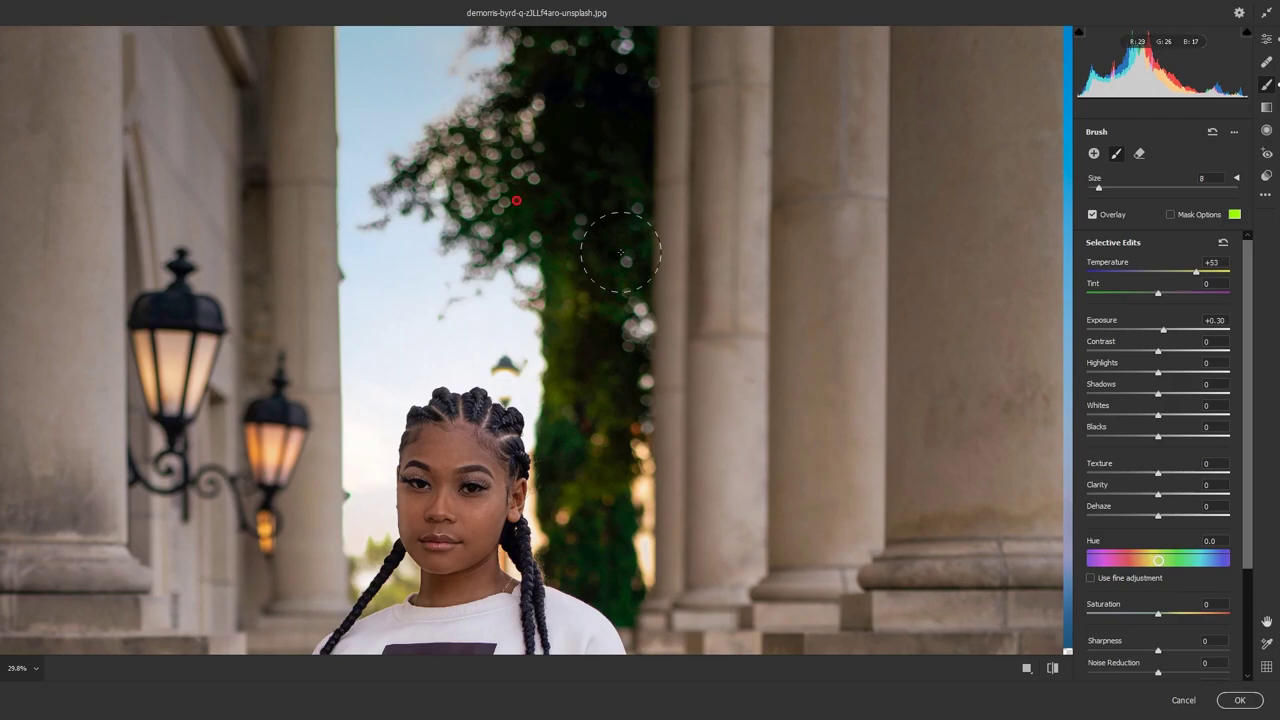
{"action": "key", "text": "Return"}
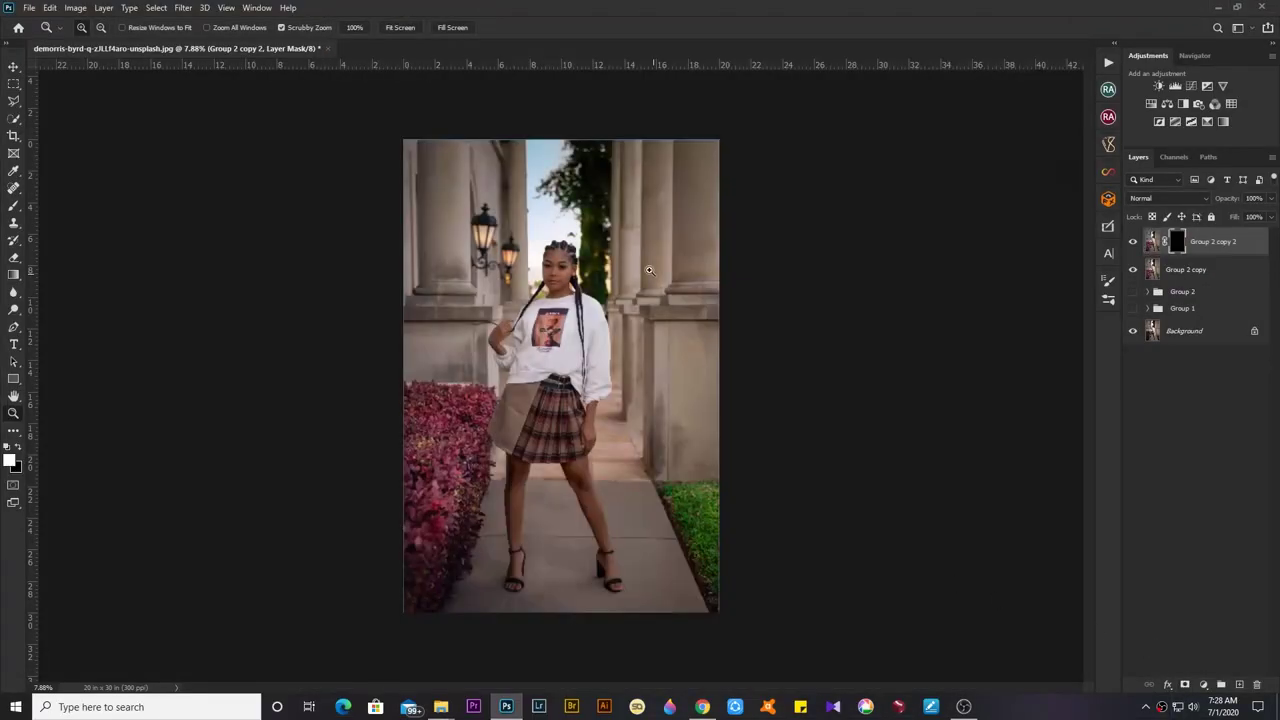
Paint on the mask with the Brush tool, adjusting the zoom around it
{"action": "scroll", "coordinate": [649, 270], "scroll_direction": "up", "scroll_amount": 5}
{"action": "key", "text": "b"}
{"action": "key", "text": "z"}
{"action": "scroll", "coordinate": [608, 336], "scroll_direction": "down", "scroll_amount": 5}
{"action": "scroll", "coordinate": [608, 336], "scroll_direction": "up", "scroll_amount": 1}
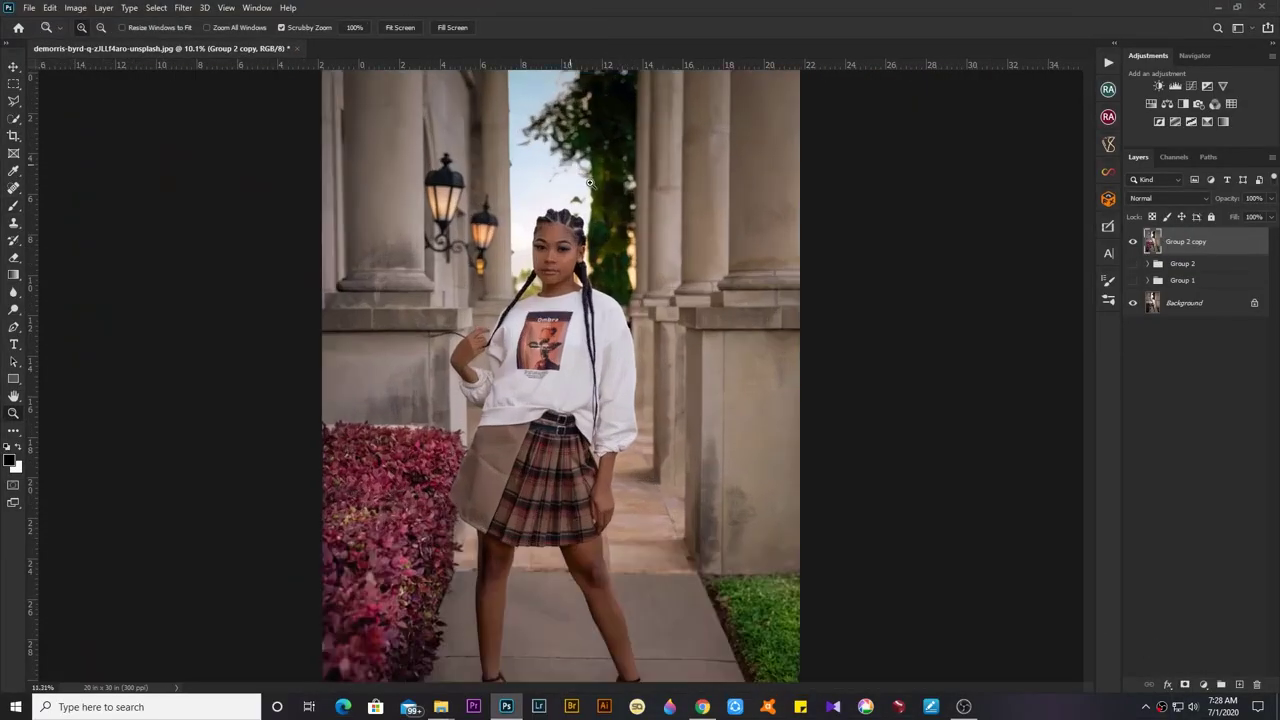
{"action": "scroll", "coordinate": [608, 336], "scroll_direction": "down", "scroll_amount": 1}
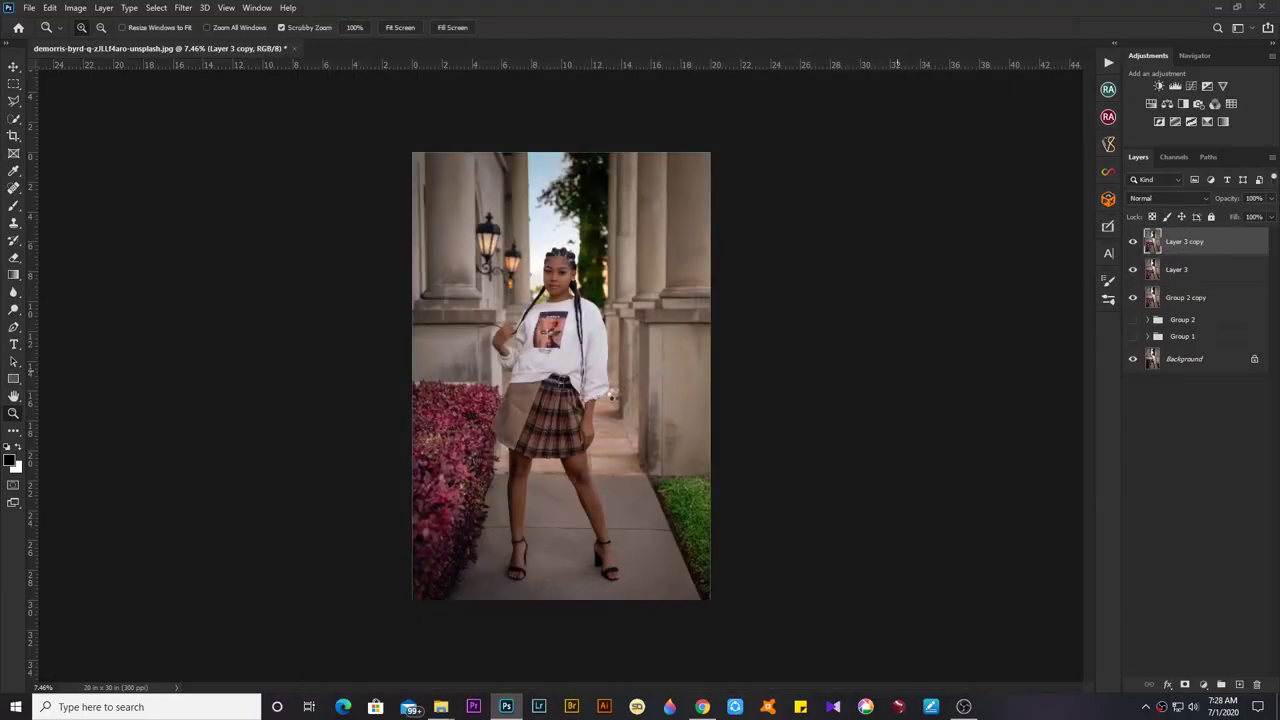
Add an inverted oval Radial Filter around the subject: Exposure -0.45, Shadows +27, Whites -28
{"action": "key", "text": "ctrl+shift+a"}
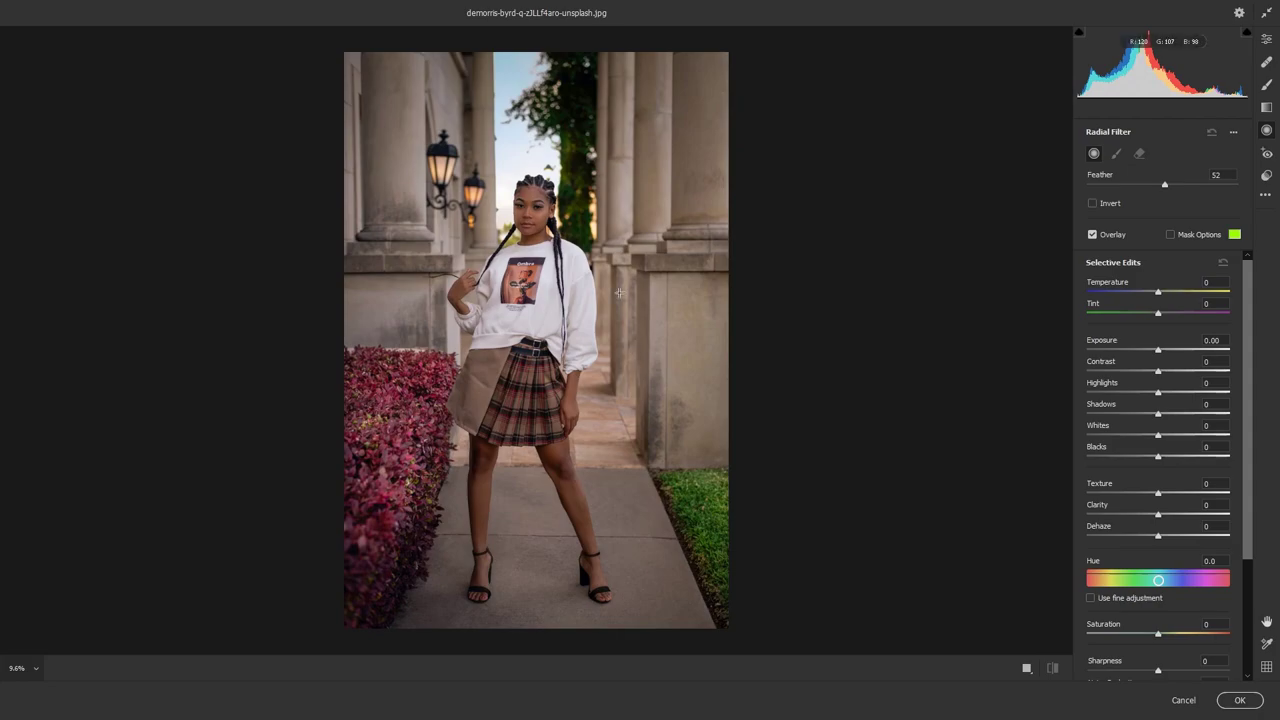
{"action": "left_click_drag", "start_coordinate": [680, 40], "coordinate": [190, 600]}
{"action": "left_click_drag", "start_coordinate": [1158, 349], "coordinate": [1150, 349]}
{"action": "key", "text": "apostrophe"}
{"action": "left_click_drag", "start_coordinate": [1158, 437], "coordinate": [1131, 437]}
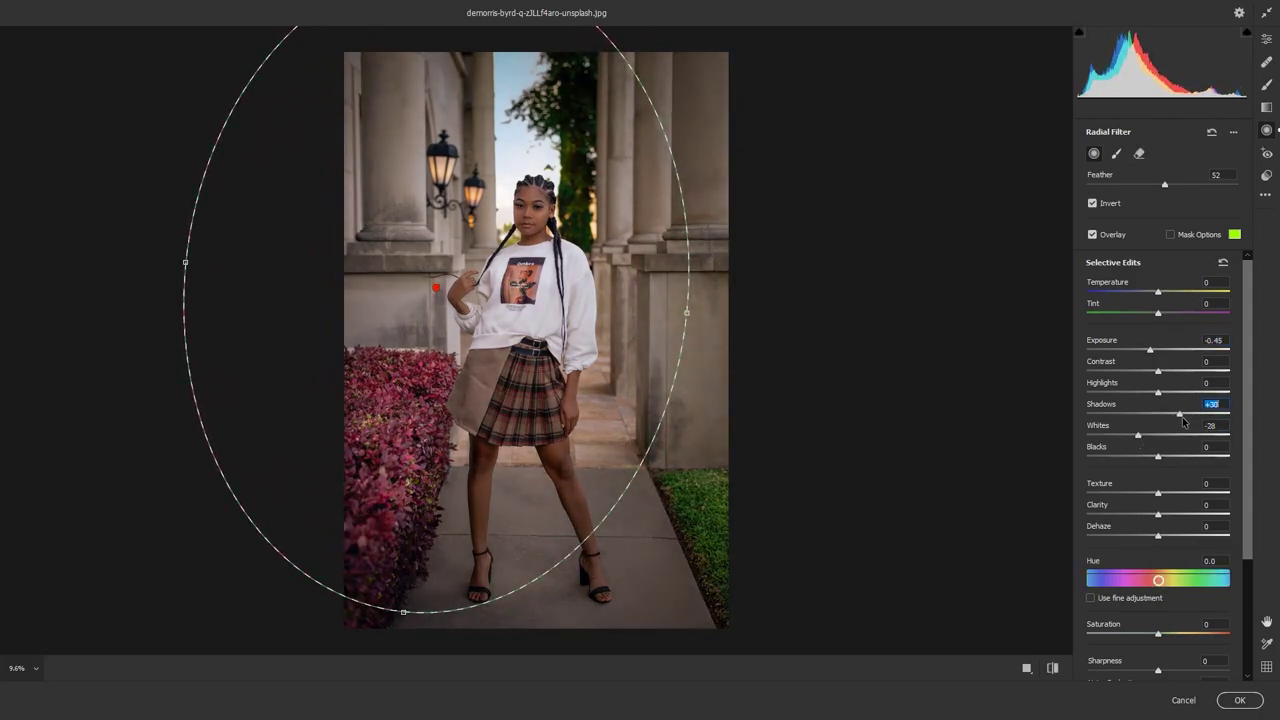
{"action": "scroll", "coordinate": [1246, 318], "scroll_direction": "down", "scroll_amount": 3}
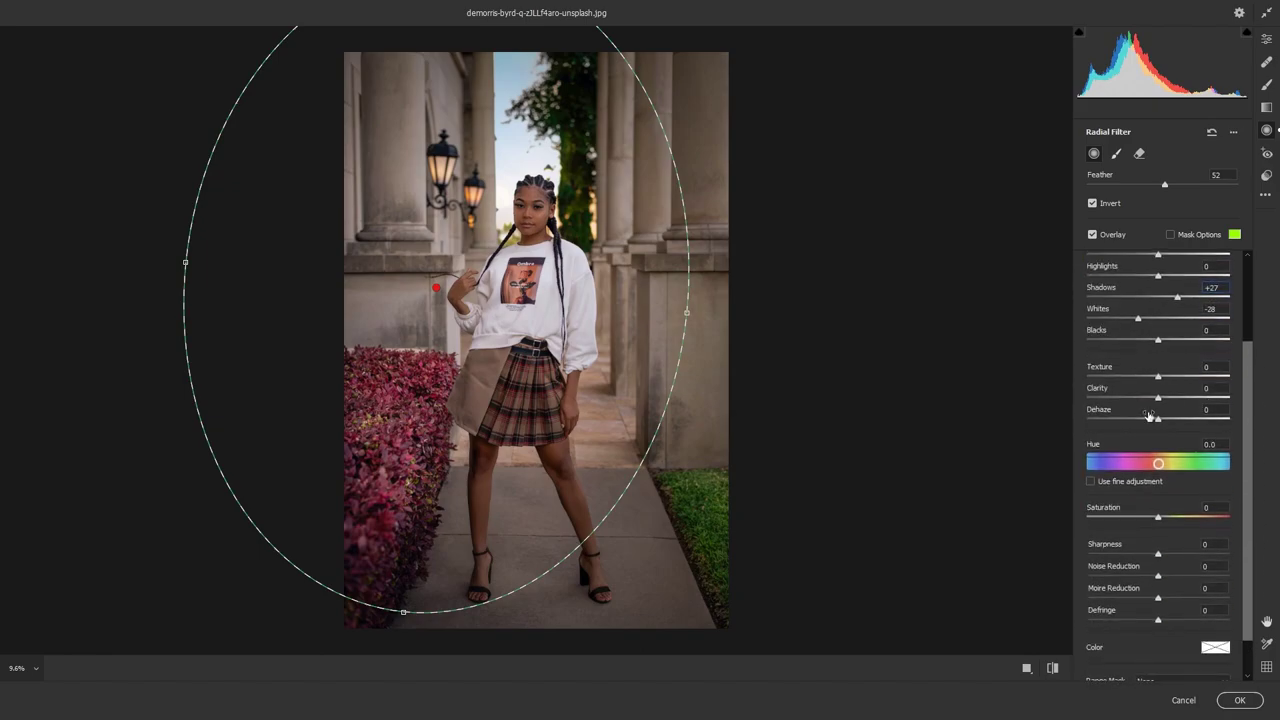
{"action": "left_click_drag", "start_coordinate": [1158, 465], "coordinate": [1155, 467]}
{"action": "double_click", "coordinate": [1149, 517]}
{"action": "scroll", "coordinate": [1160, 450], "scroll_direction": "up", "scroll_amount": 2}
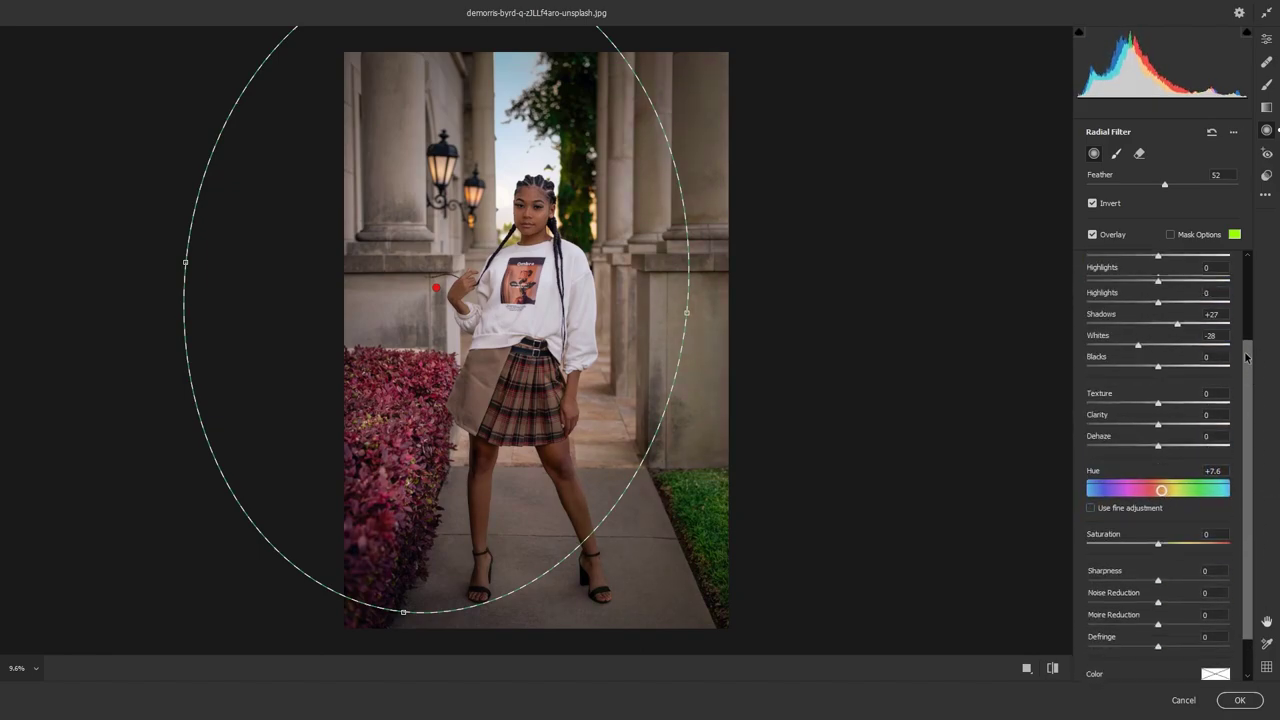
{"action": "left_click_drag", "start_coordinate": [1158, 355], "coordinate": [1178, 358]}
Try a second, brighter oval on the subject, undo it, then apply the Camera Raw edits
{"action": "key", "text": "Delete"}
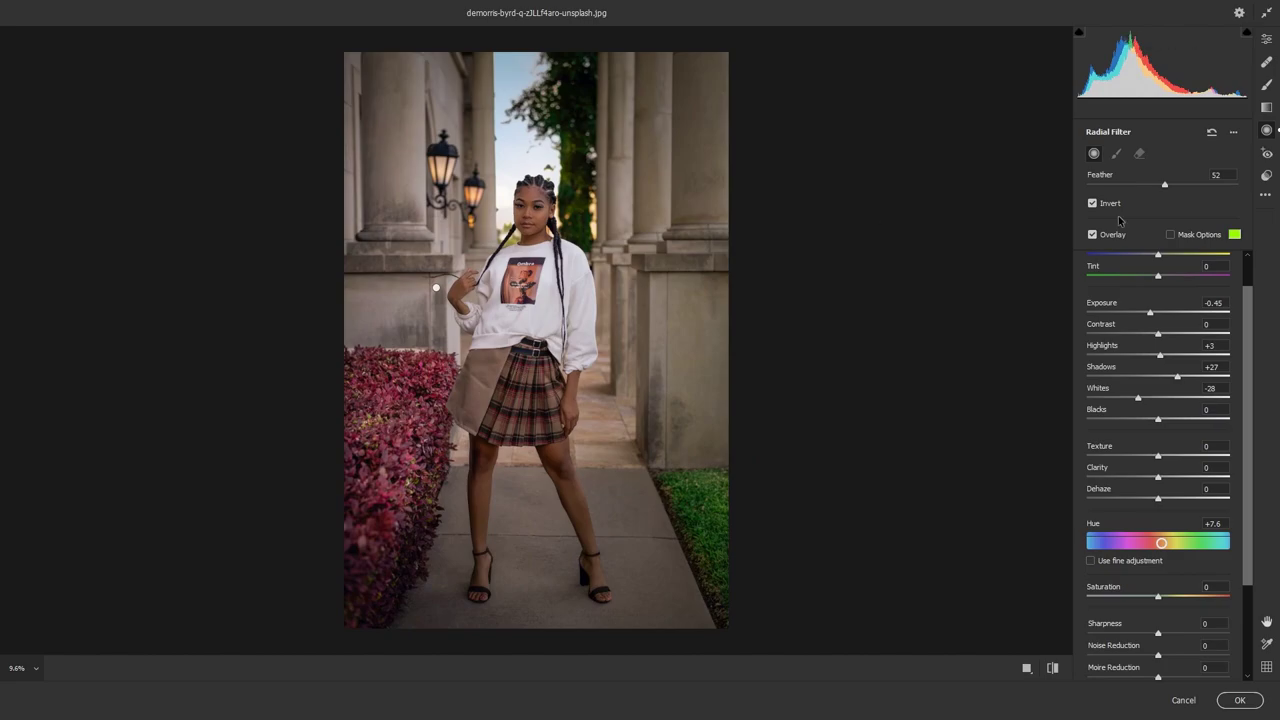
{"action": "left_click_drag", "start_coordinate": [548, 316], "coordinate": [747, 612]}
{"action": "left_click_drag", "start_coordinate": [1150, 312], "coordinate": [1164, 316]}
{"action": "key", "text": "ctrl+z"}
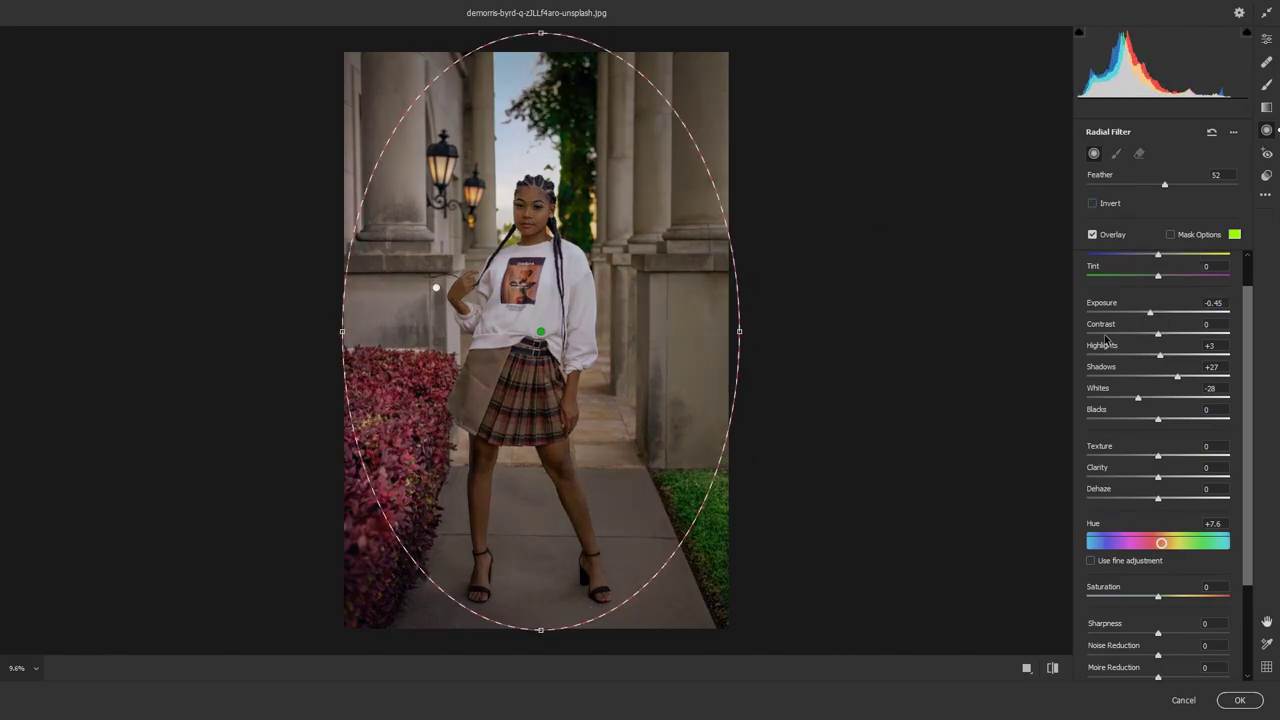
{"action": "key", "text": "ctrl+z"}
{"action": "left_click", "coordinate": [1239, 700]}
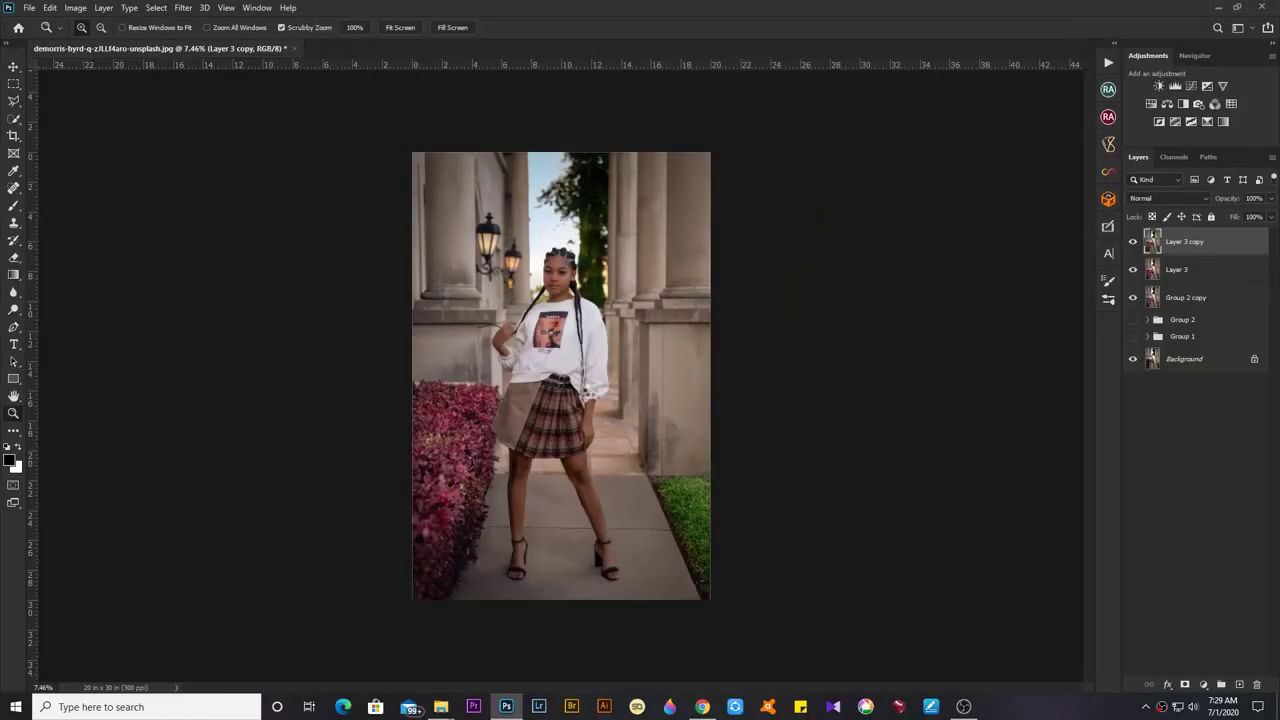
Hide Layer 3 and Group 2 copy, then toggle Layer 3 copy for comparison
{"action": "left_click", "coordinate": [1133, 269]}
{"action": "left_click", "coordinate": [1133, 297]}
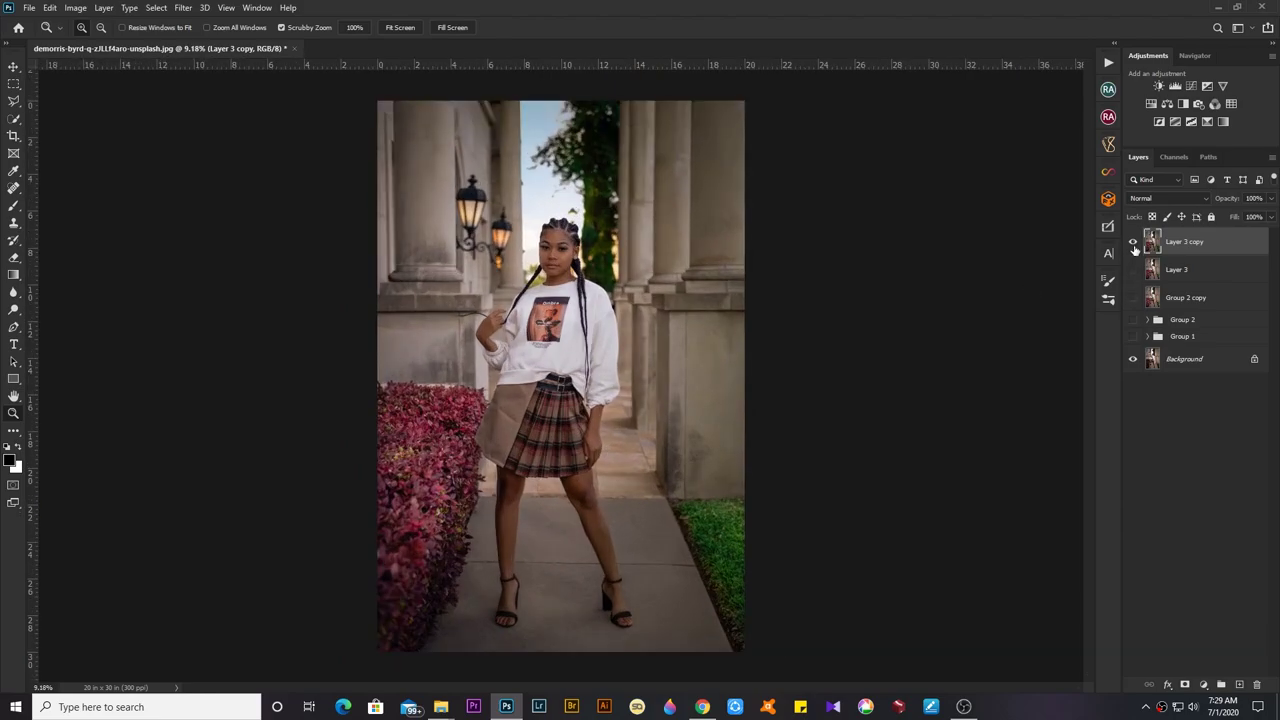
{"action": "left_click", "coordinate": [617, 474]}
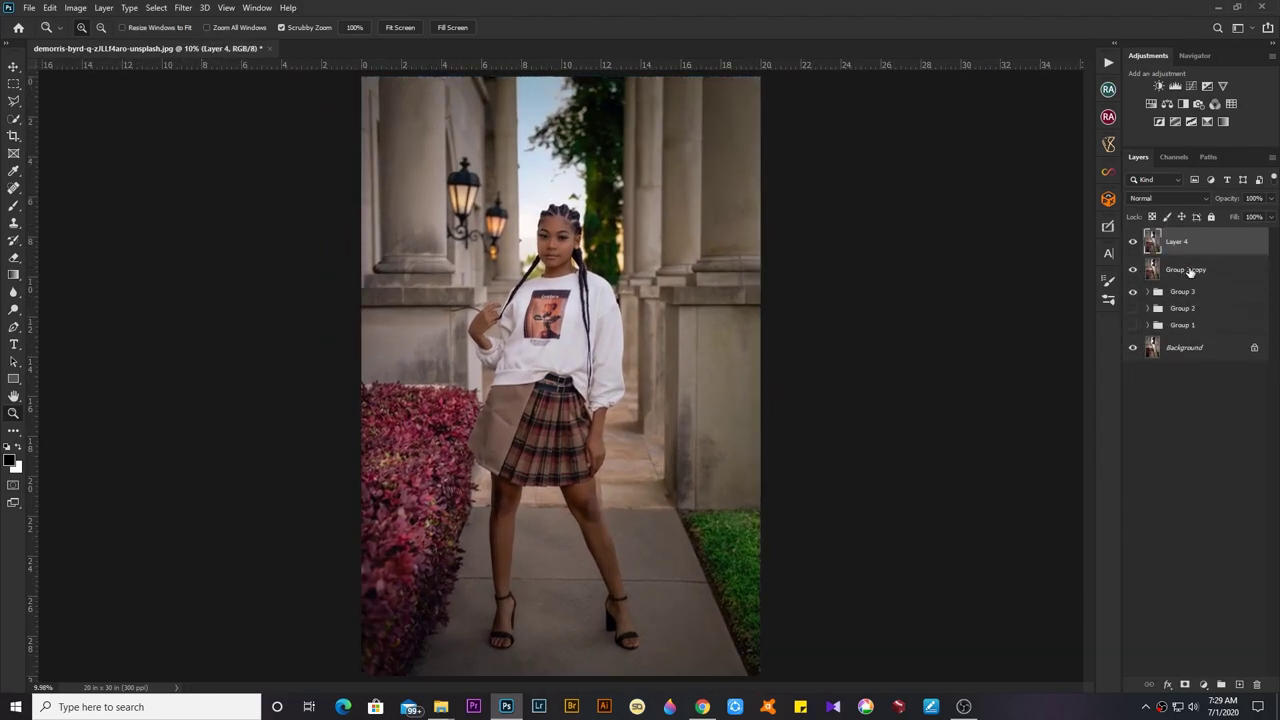
Apply Camera Raw with Exposure -0.75, Whites -76, lower vibrance and a darkening lens vignette
{"action": "key", "text": "ctrl+shift+a"}
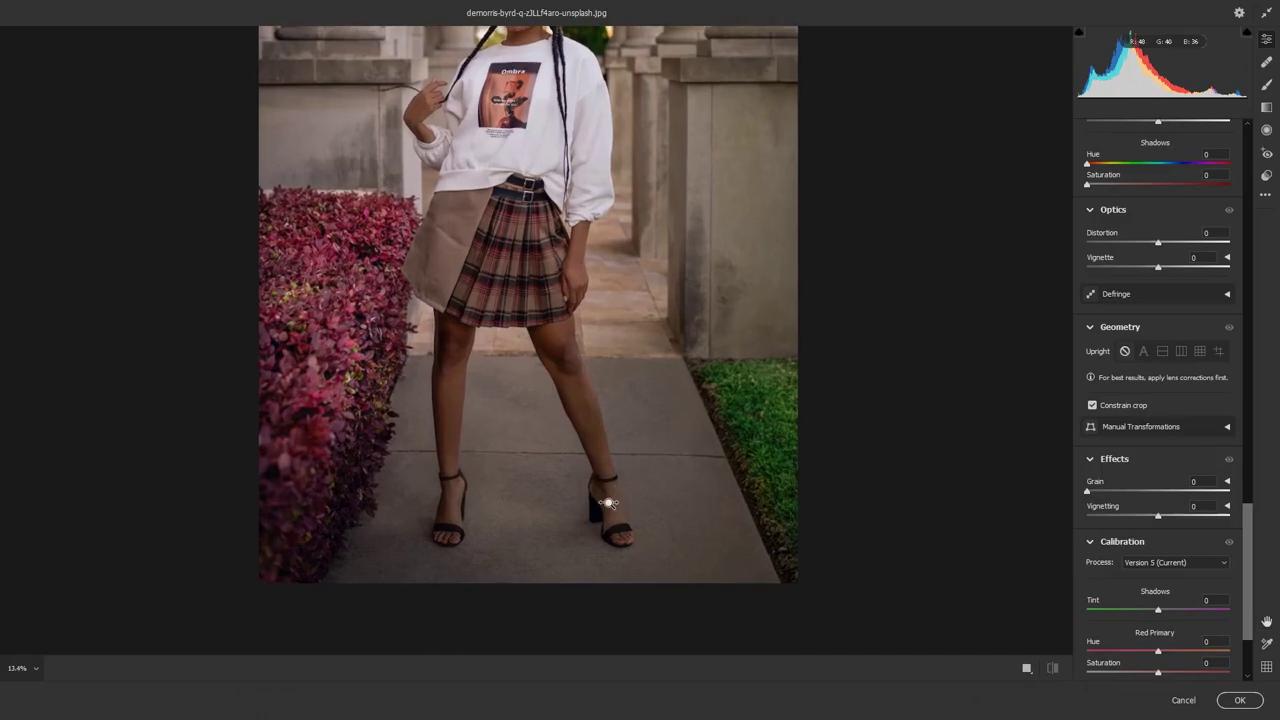
{"action": "scroll", "coordinate": [1157, 400], "scroll_direction": "up", "scroll_amount": 10}
{"action": "left_click_drag", "start_coordinate": [1158, 290], "coordinate": [1147, 290]}
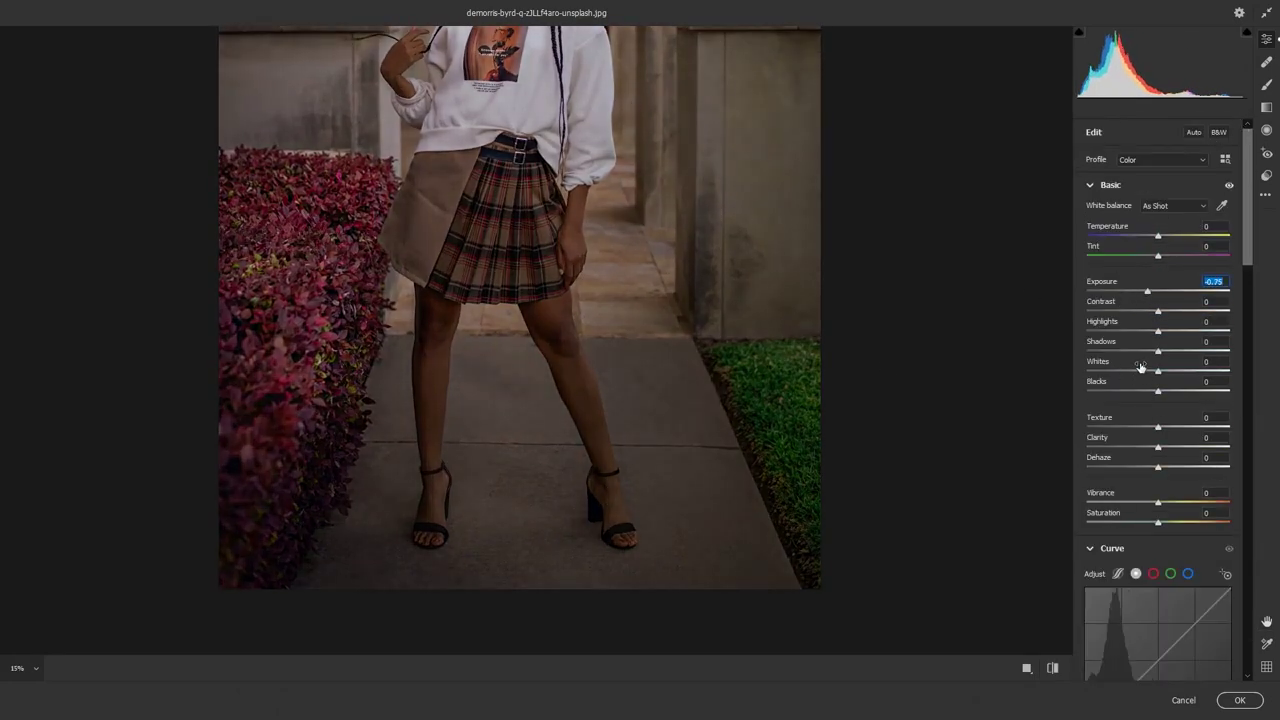
{"action": "left_click_drag", "start_coordinate": [1140, 369], "coordinate": [1104, 370]}
{"action": "left_click_drag", "start_coordinate": [1158, 502], "coordinate": [1130, 503]}
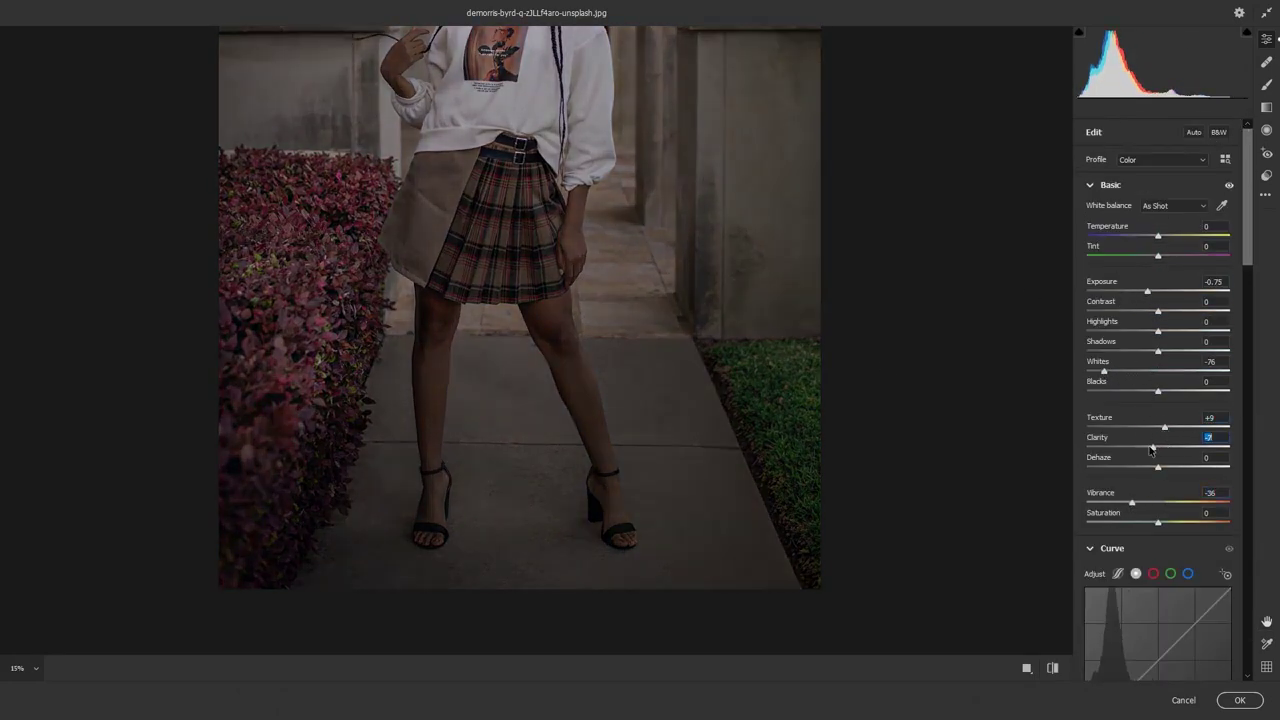
{"action": "scroll", "coordinate": [1238, 236], "scroll_direction": "down", "scroll_amount": 20}
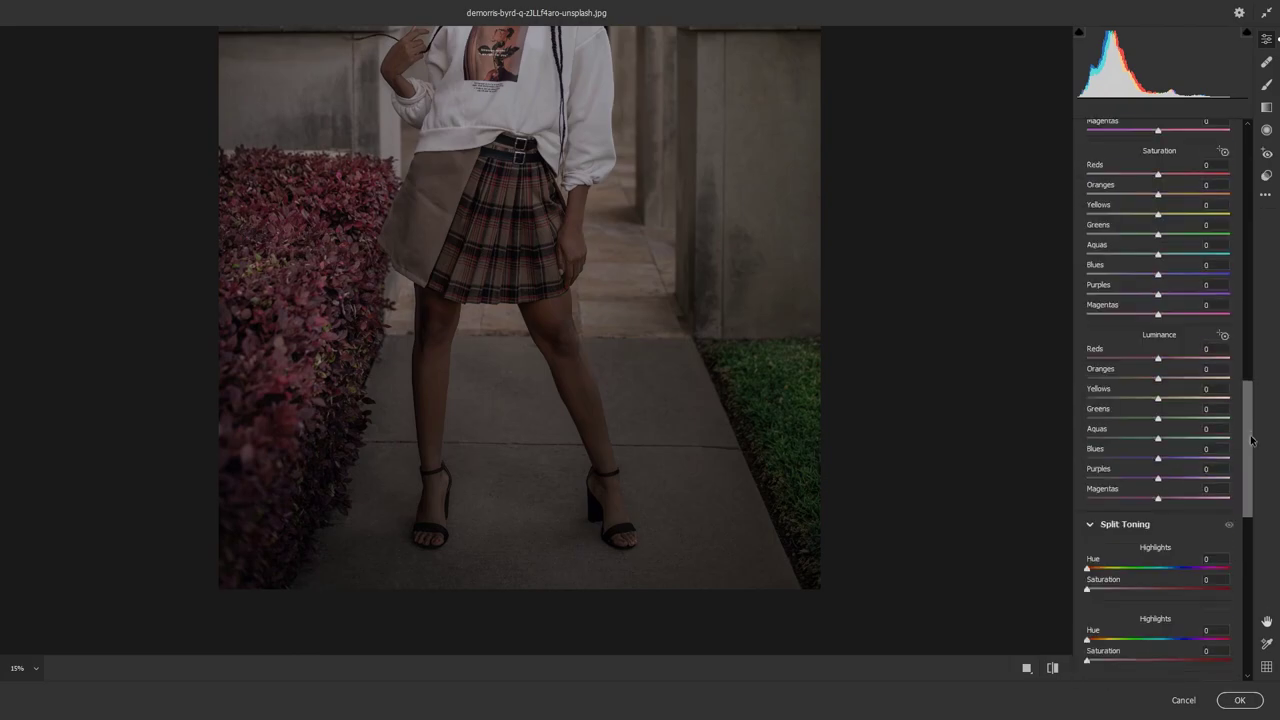
{"action": "left_click_drag", "start_coordinate": [1158, 301], "coordinate": [1149, 301]}
{"action": "left_click", "coordinate": [1240, 702]}
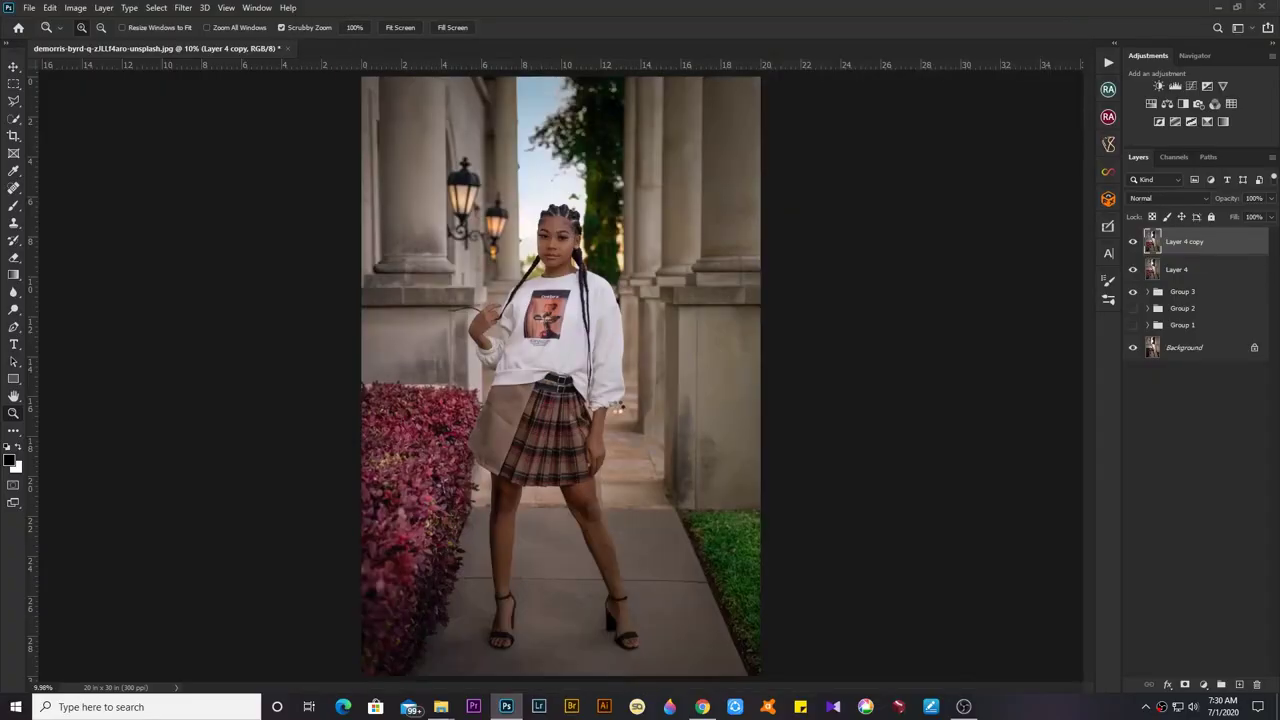
Hide the darkened copy behind a black mask and paint it onto the right-hand columns
{"action": "left_click_drag", "start_coordinate": [510, 465], "coordinate": [517, 465]}
{"action": "key", "text": "ctrl+j"}
{"action": "left_click", "coordinate": [1133, 269]}
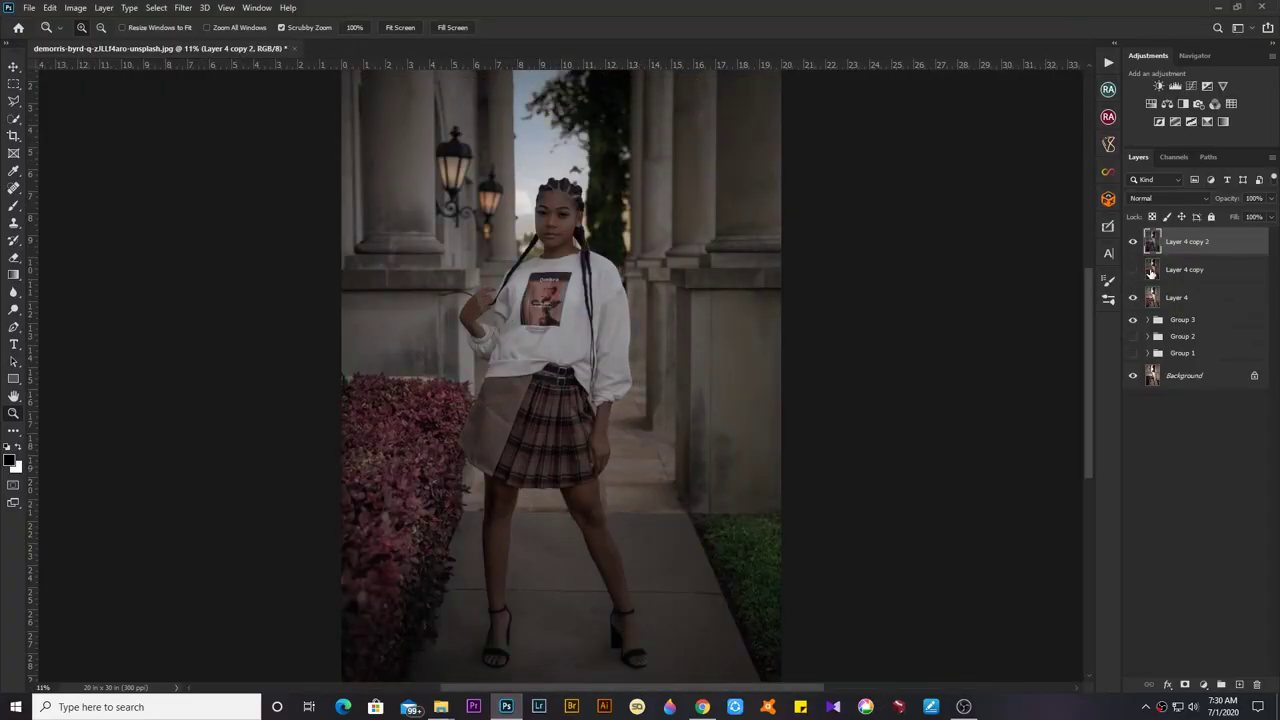
{"action": "scroll", "coordinate": [650, 257], "scroll_direction": "up", "scroll_amount": 3}
{"action": "left_click", "coordinate": [1203, 684], "text": "alt"}
{"action": "key", "text": "b"}
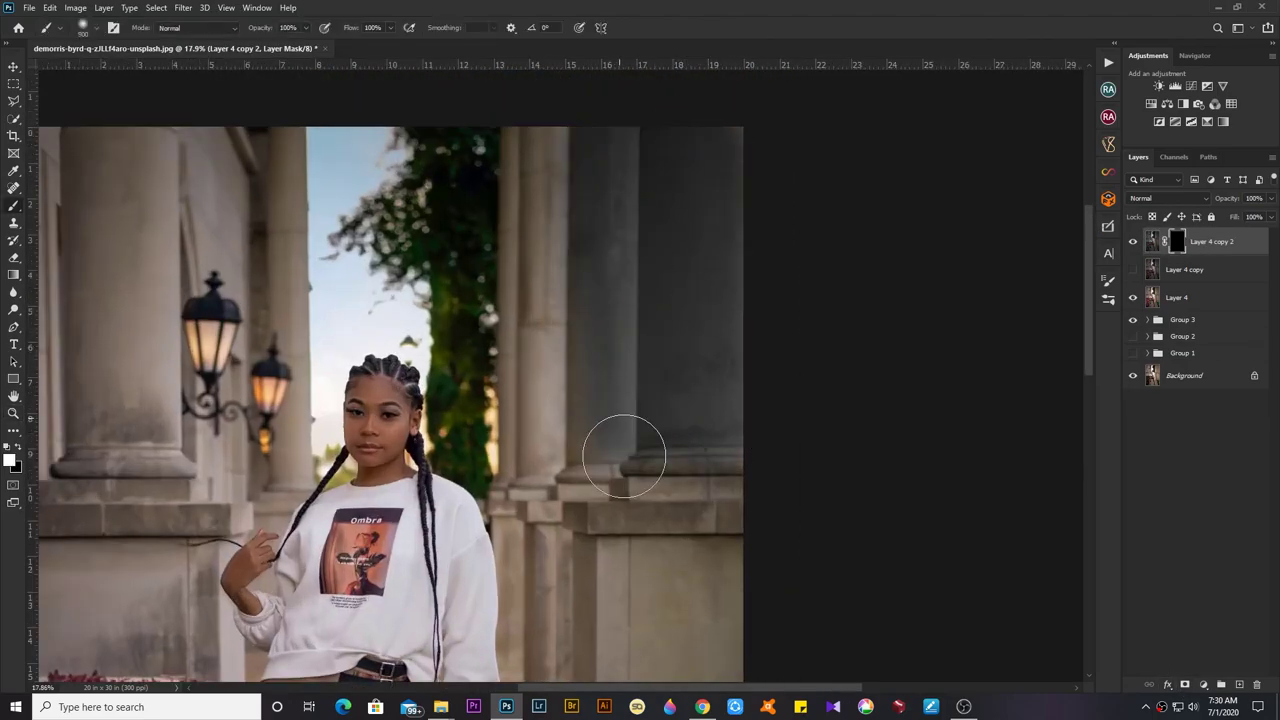
{"action": "left_click_drag", "start_coordinate": [645, 541], "coordinate": [725, 615]}
Set the masked layer's opacity to 70% and paint the darkening along the column edge
{"action": "key", "text": "z"}
{"action": "left_click", "coordinate": [1271, 198]}
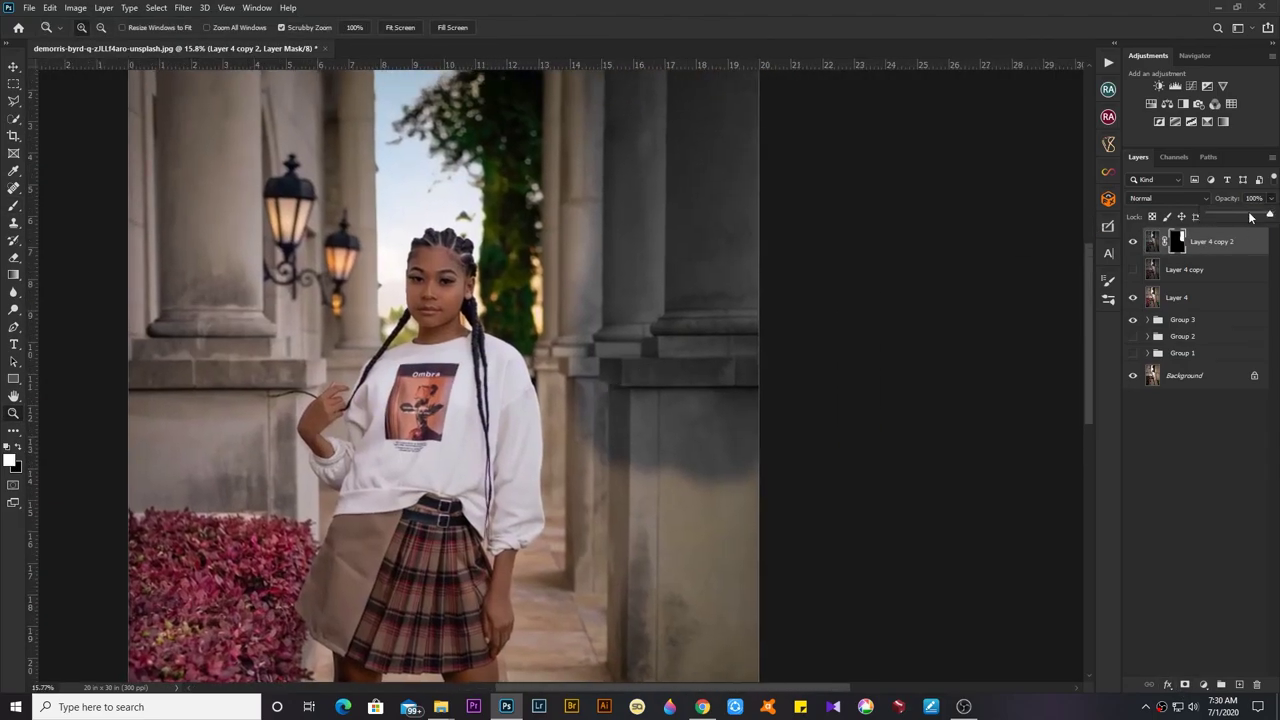
{"action": "left_click_drag", "start_coordinate": [1268, 217], "coordinate": [1256, 217]}
{"action": "left_click_drag", "start_coordinate": [649, 388], "coordinate": [557, 486]}
{"action": "key", "text": "b"}
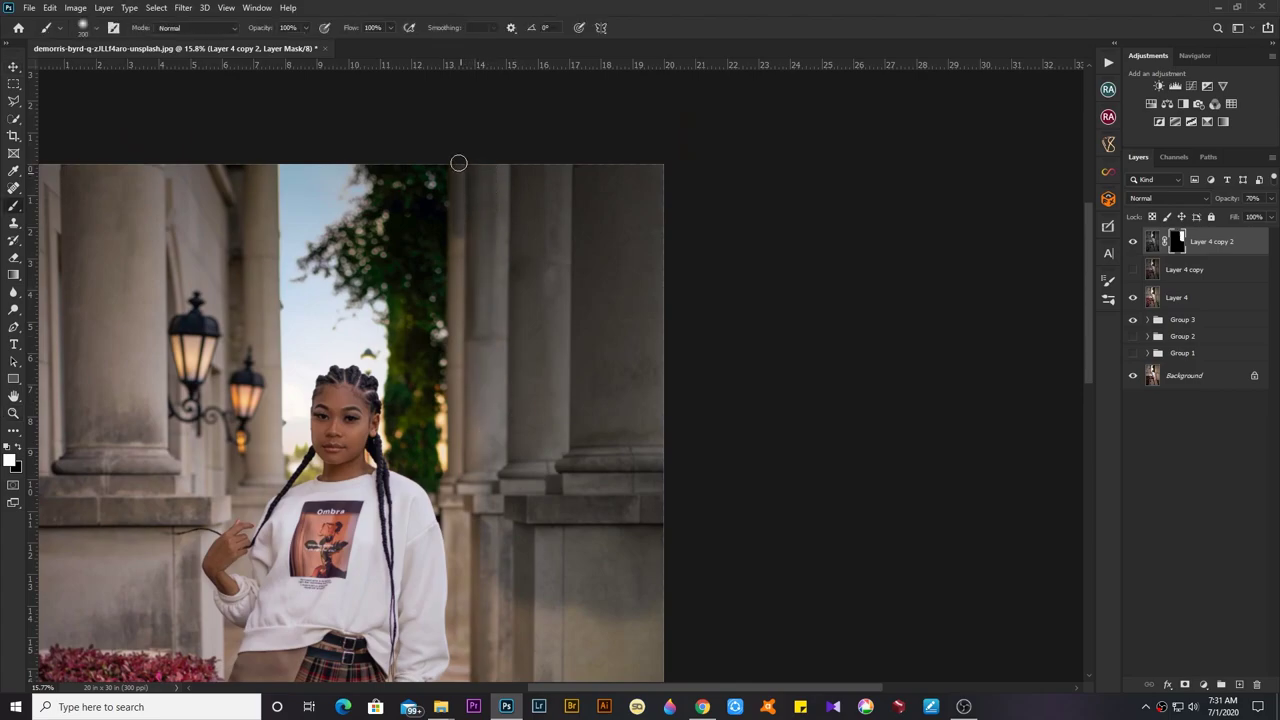
{"action": "left_click_drag", "start_coordinate": [457, 163], "coordinate": [463, 421]}
{"action": "scroll", "coordinate": [463, 421], "scroll_direction": "down", "scroll_amount": 3}
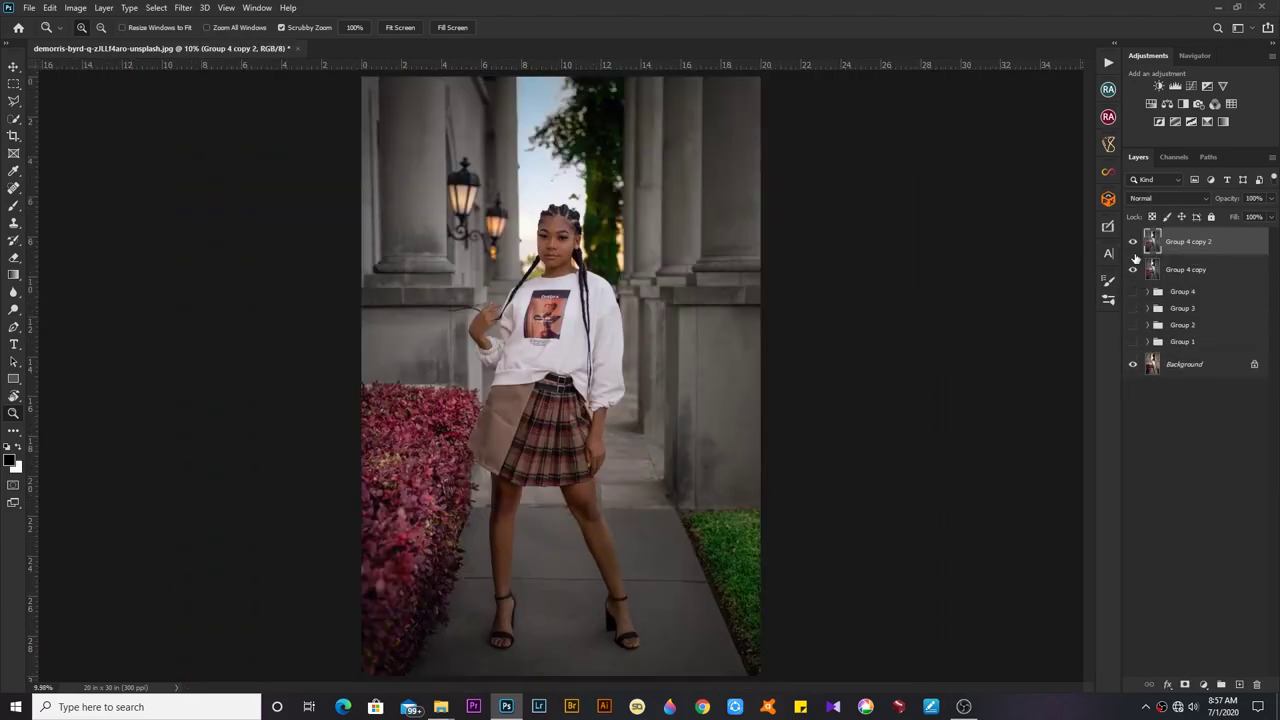
Duplicate the layer above Group 4 copy 2 and boost its vibrance in Camera Raw
{"action": "key", "text": "ctrl+j"}
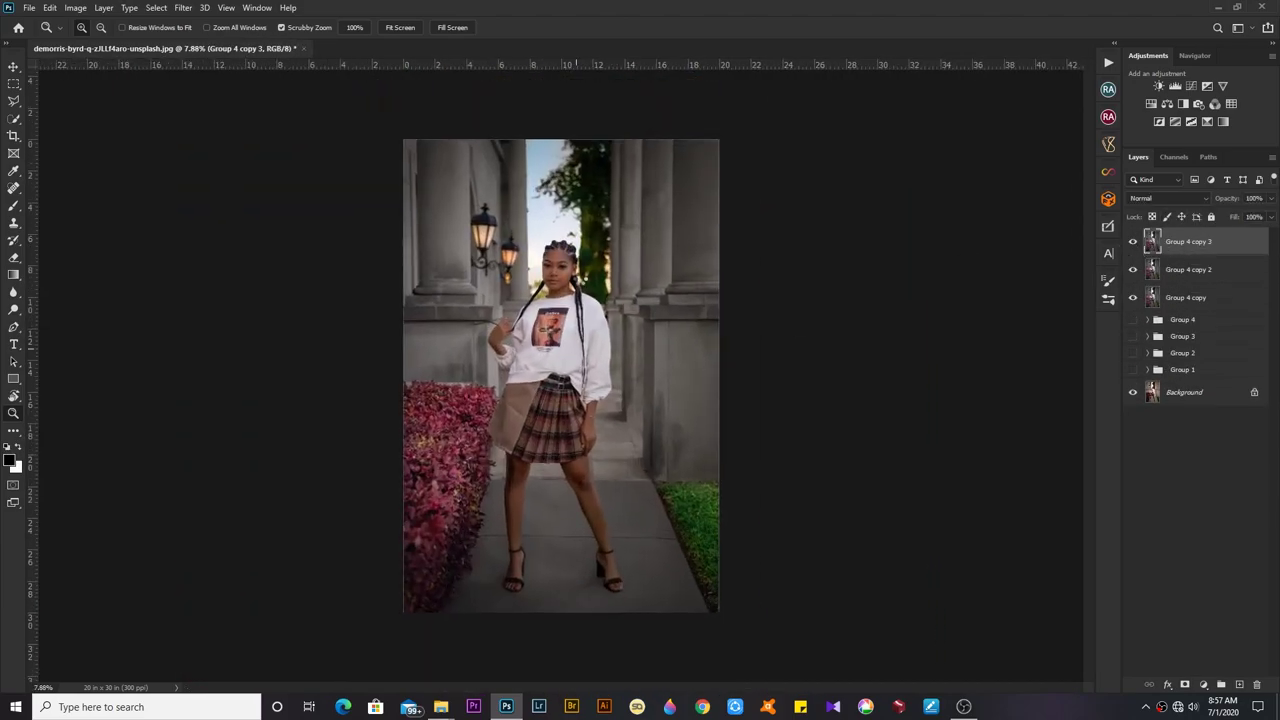
{"action": "key", "text": "ctrl+shift+a"}
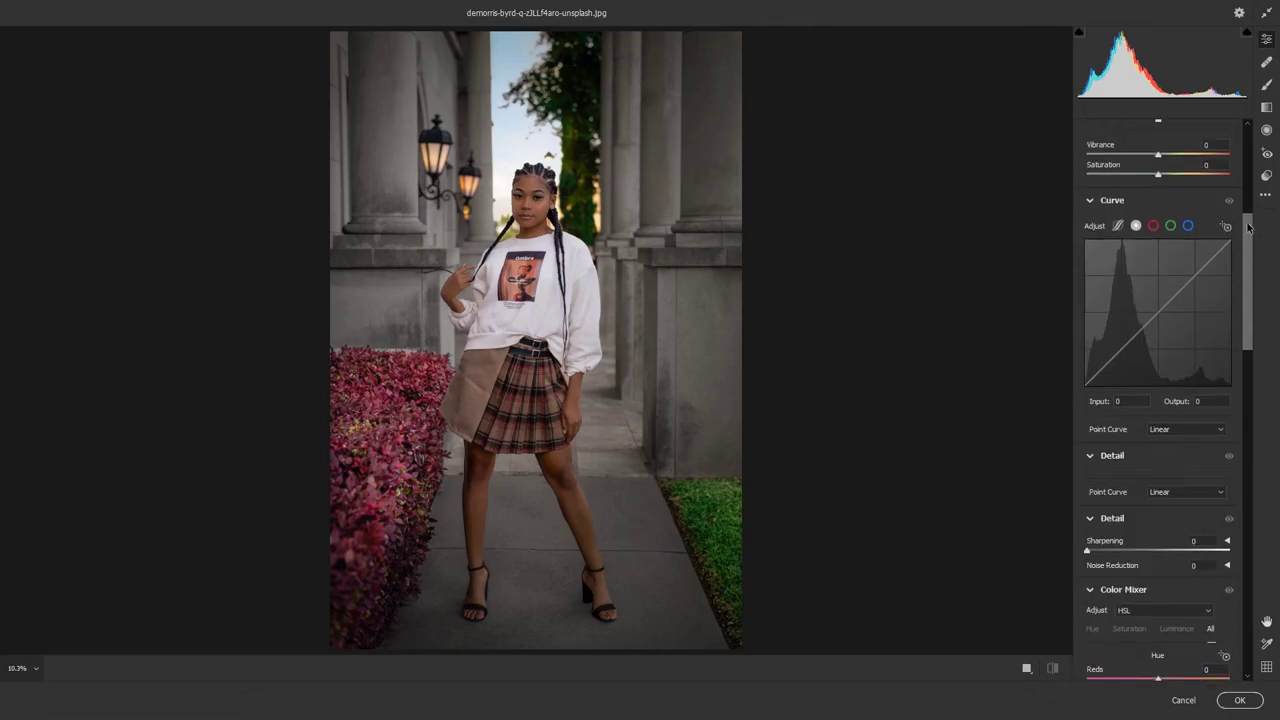
{"action": "left_click_drag", "start_coordinate": [1158, 447], "coordinate": [1190, 450]}
{"action": "scroll", "coordinate": [1211, 452], "scroll_direction": "down", "scroll_amount": 5}
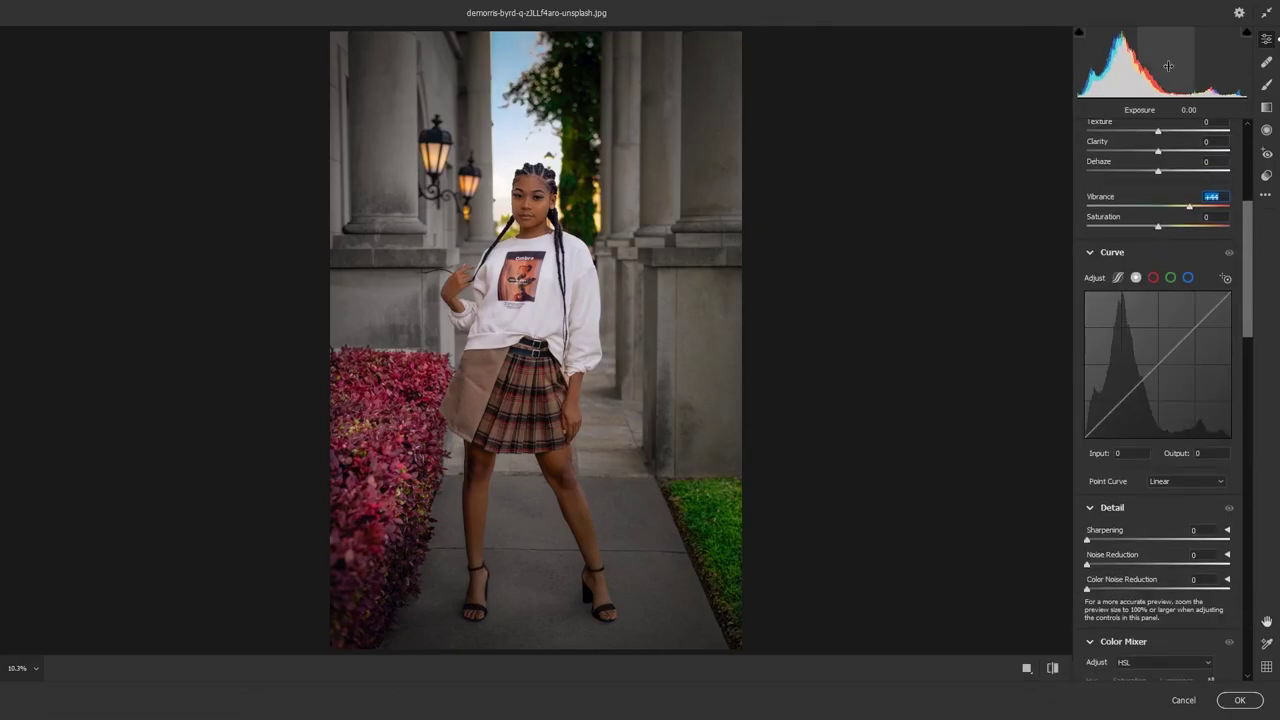
{"action": "key", "text": "e"}
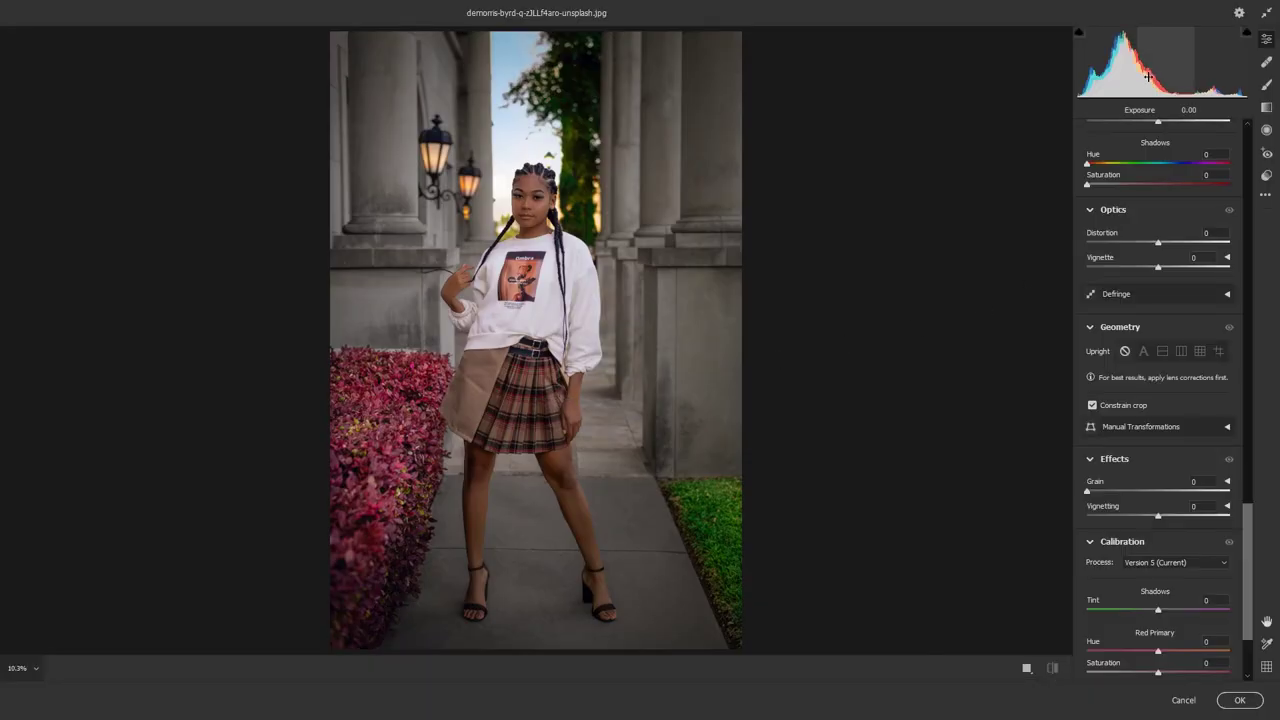
Stamp a new top layer, apply another Camera Raw adjustment, and add a mask to Group 4 copy 4
{"action": "key", "text": "ctrl+j"}
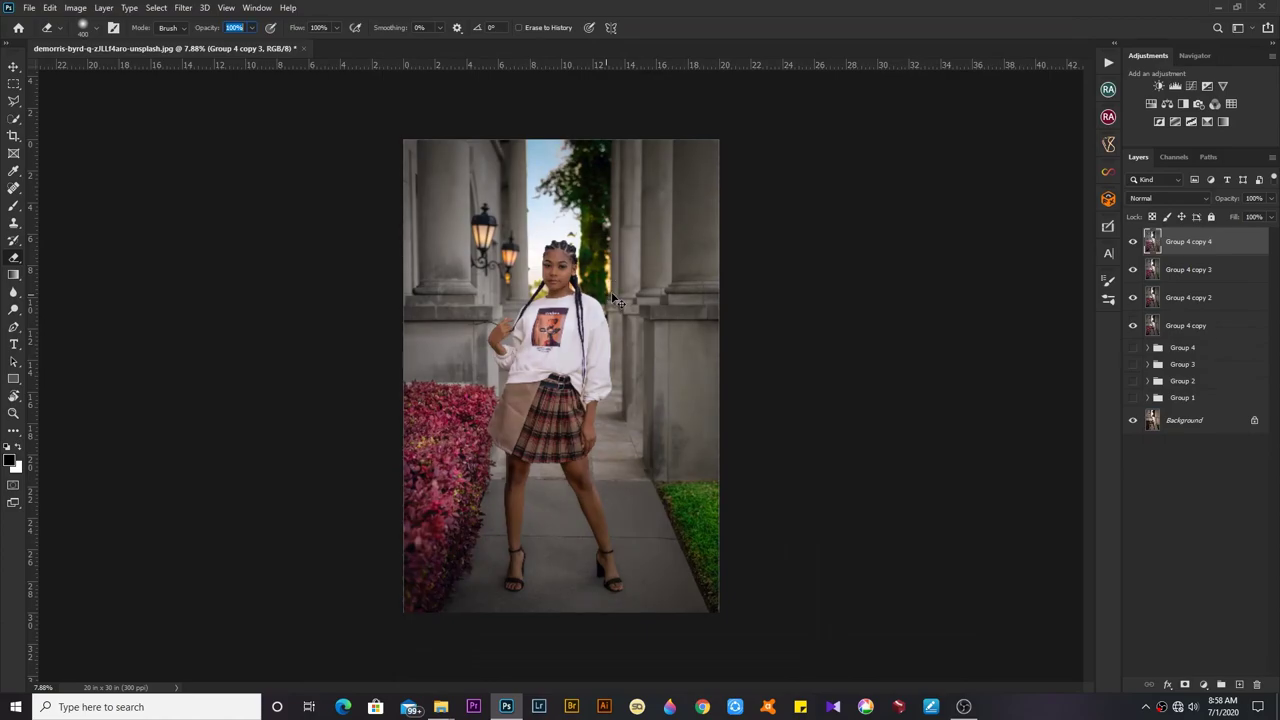
{"action": "key", "text": "v"}
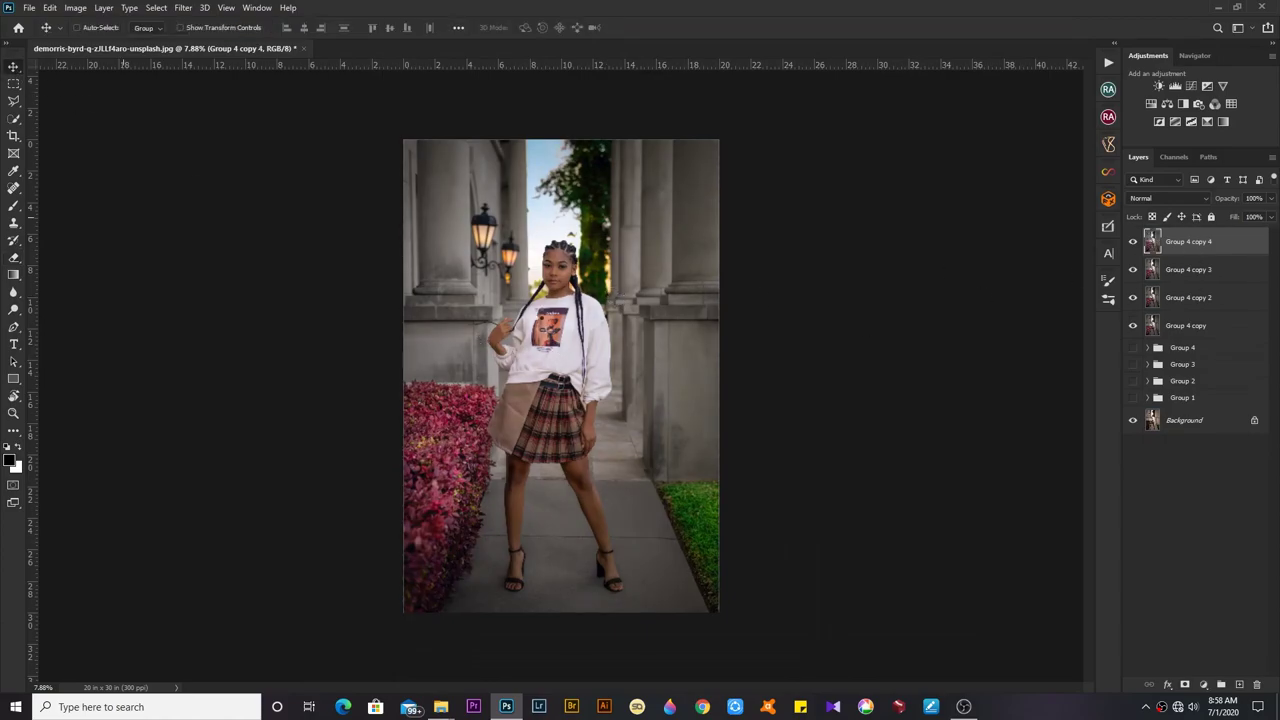
{"action": "key", "text": "ctrl+shift+a"}
{"action": "left_click_drag", "start_coordinate": [1245, 560], "coordinate": [1245, 220]}
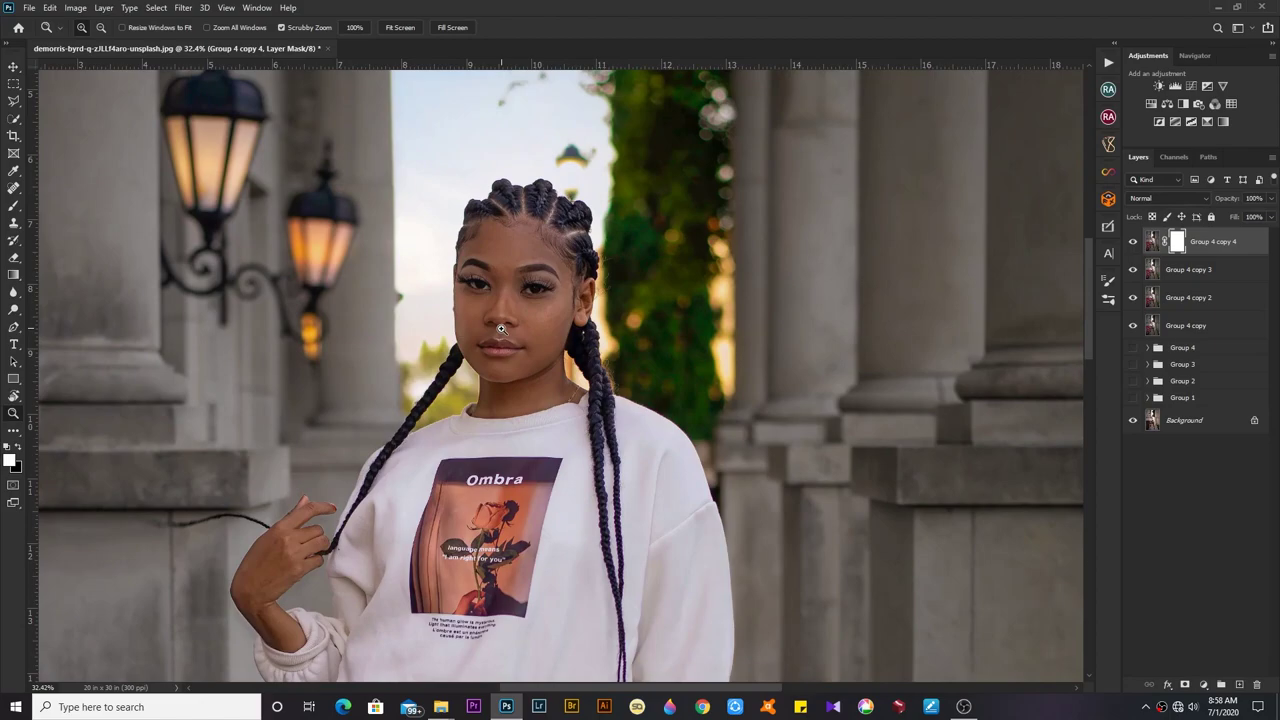
{"action": "key", "text": "b"}
{"action": "right_click", "coordinate": [500, 300]}
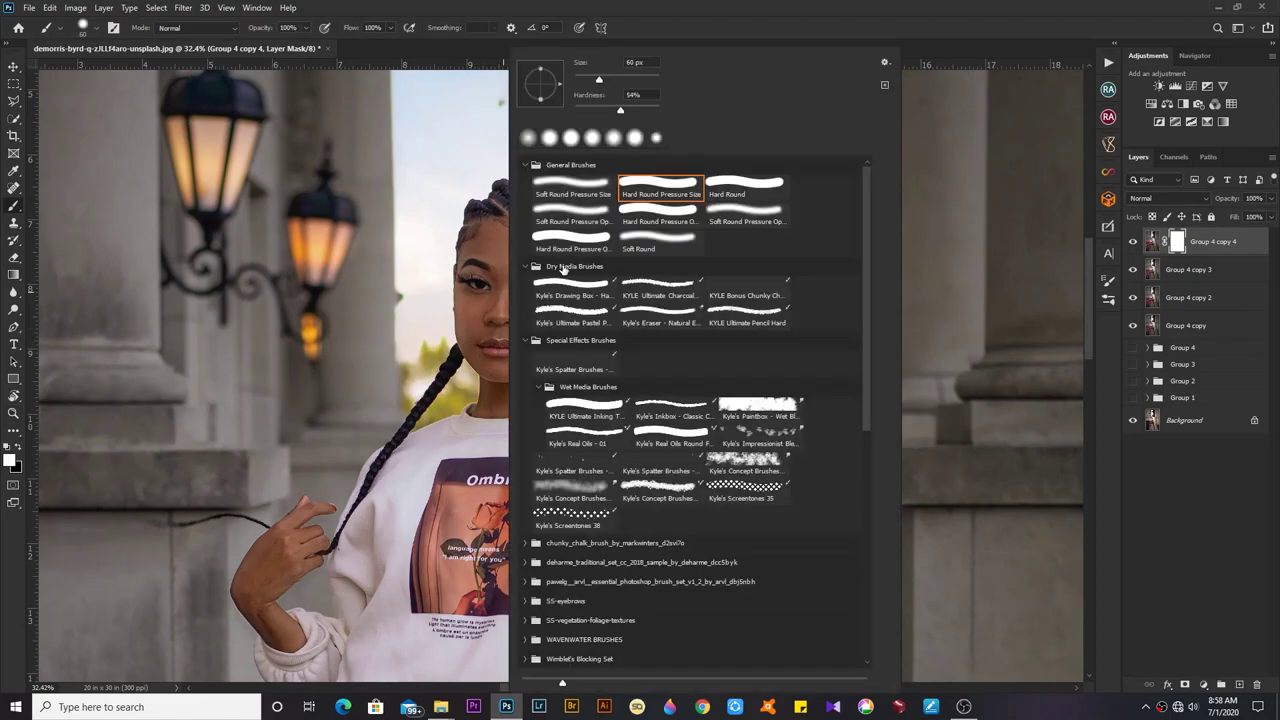
{"action": "key", "text": "Escape"}
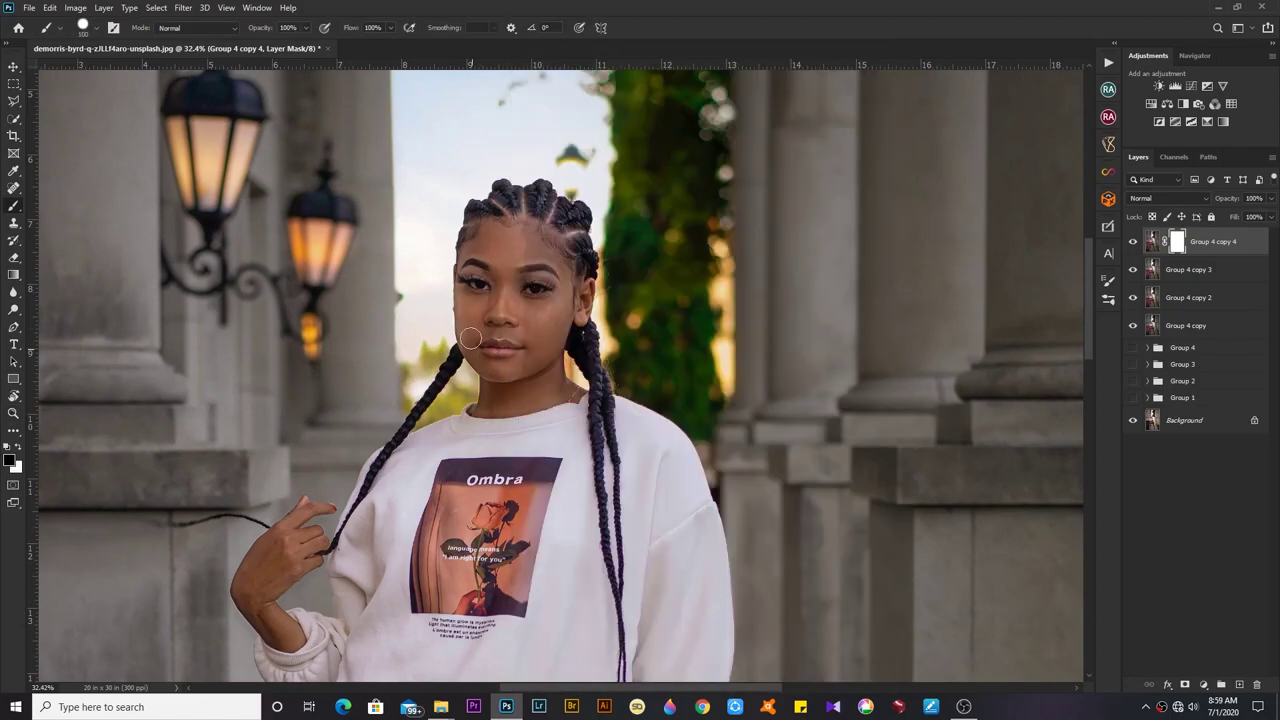
{"action": "left_click", "coordinate": [1108, 281]}
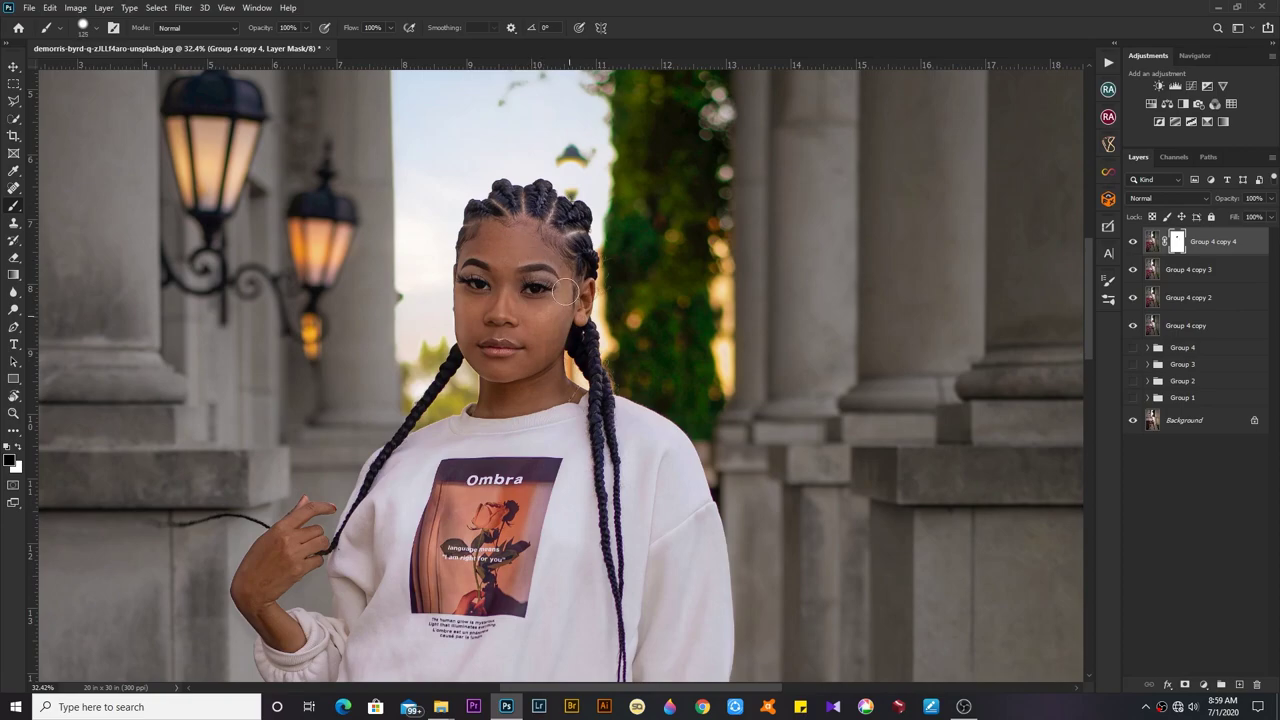
Paint the effect over the sweater's scallops, elbow, sleeve cuff and hem to smooth them
{"action": "mouse_move", "coordinate": [578, 412]}
{"action": "left_mouse_down"}
{"action": "mouse_move", "coordinate": [374, 486]}
{"action": "mouse_move", "coordinate": [531, 634]}
{"action": "mouse_move", "coordinate": [646, 441]}
{"action": "left_mouse_up"}
{"action": "scroll", "coordinate": [646, 441], "scroll_direction": "down", "scroll_amount": 3}
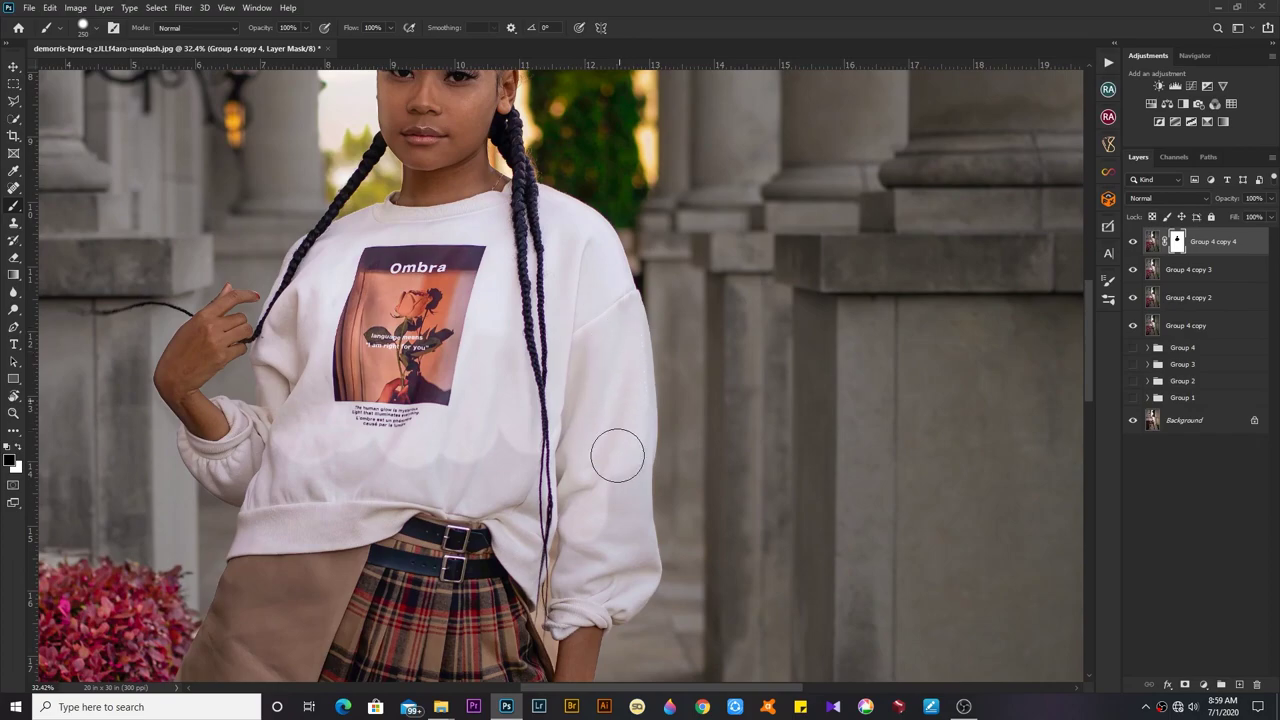
{"action": "scroll", "coordinate": [605, 474], "scroll_direction": "down", "scroll_amount": 2}
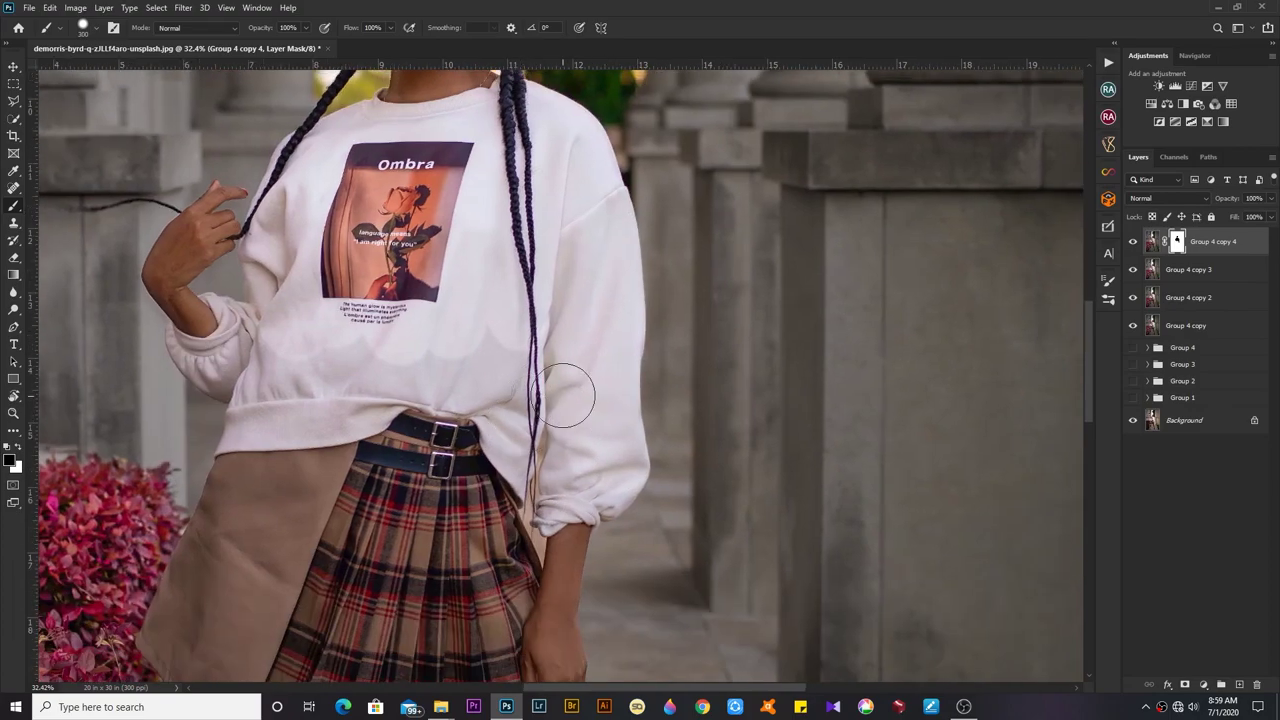
{"action": "left_click_drag", "start_coordinate": [564, 396], "coordinate": [303, 294]}
{"action": "key", "text": "bracketleft"}
{"action": "key", "text": "bracketleft"}
{"action": "key", "text": "bracketleft"}
{"action": "left_click_drag", "start_coordinate": [250, 340], "coordinate": [186, 323]}
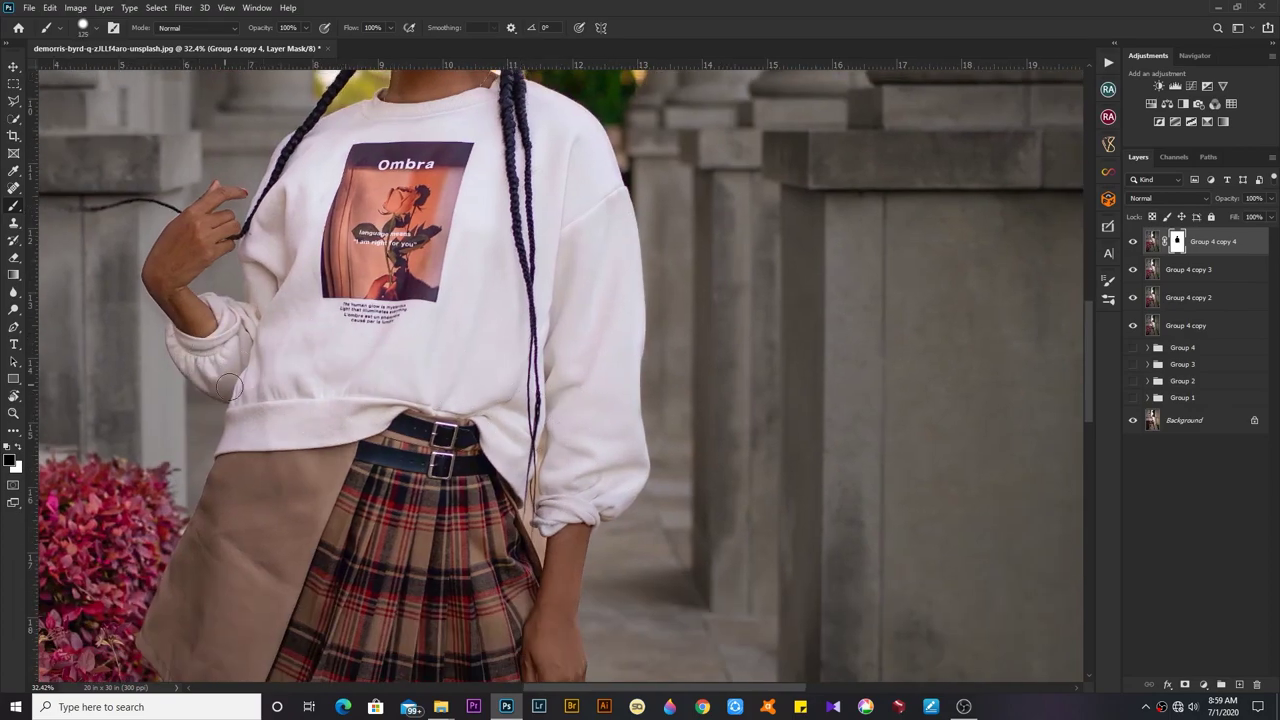
{"action": "left_click_drag", "start_coordinate": [229, 388], "coordinate": [241, 413]}
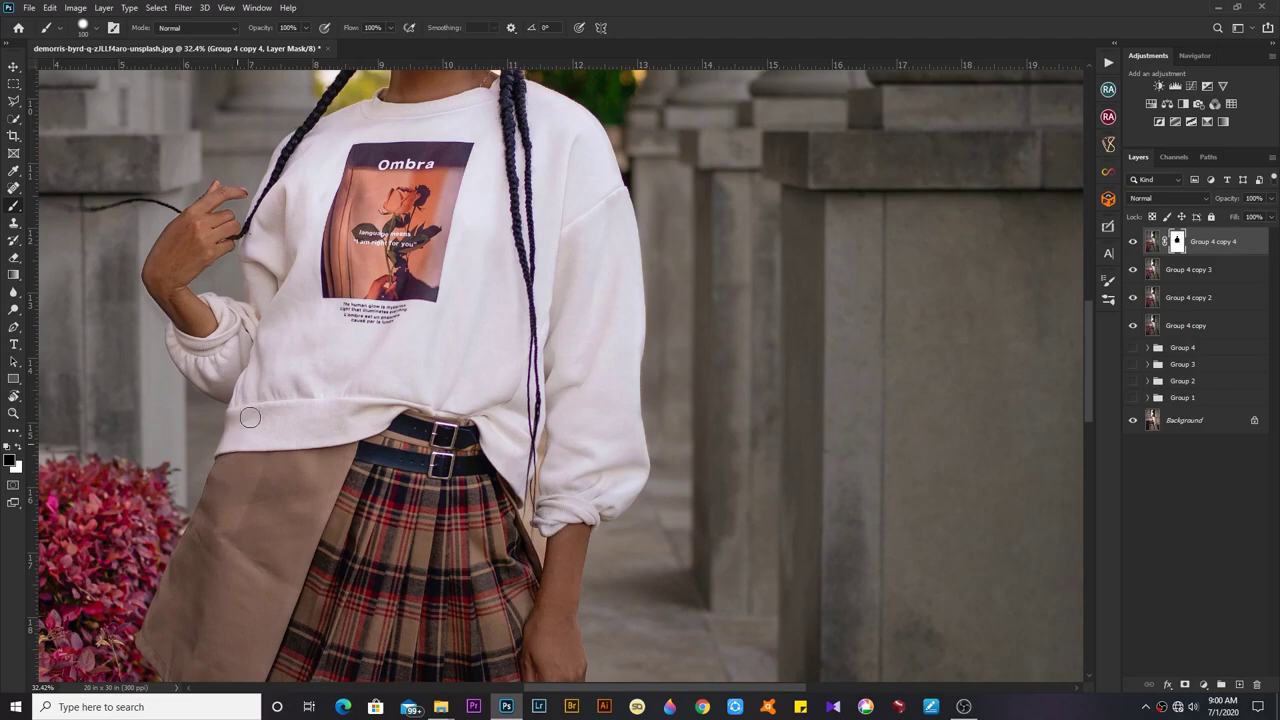
Paint the effect onto the tan skirt flap edges and legs, then fit the whole photo
{"action": "scroll", "coordinate": [250, 417], "scroll_direction": "down", "scroll_amount": 3}
{"action": "scroll", "coordinate": [244, 443], "scroll_direction": "down", "scroll_amount": 2}
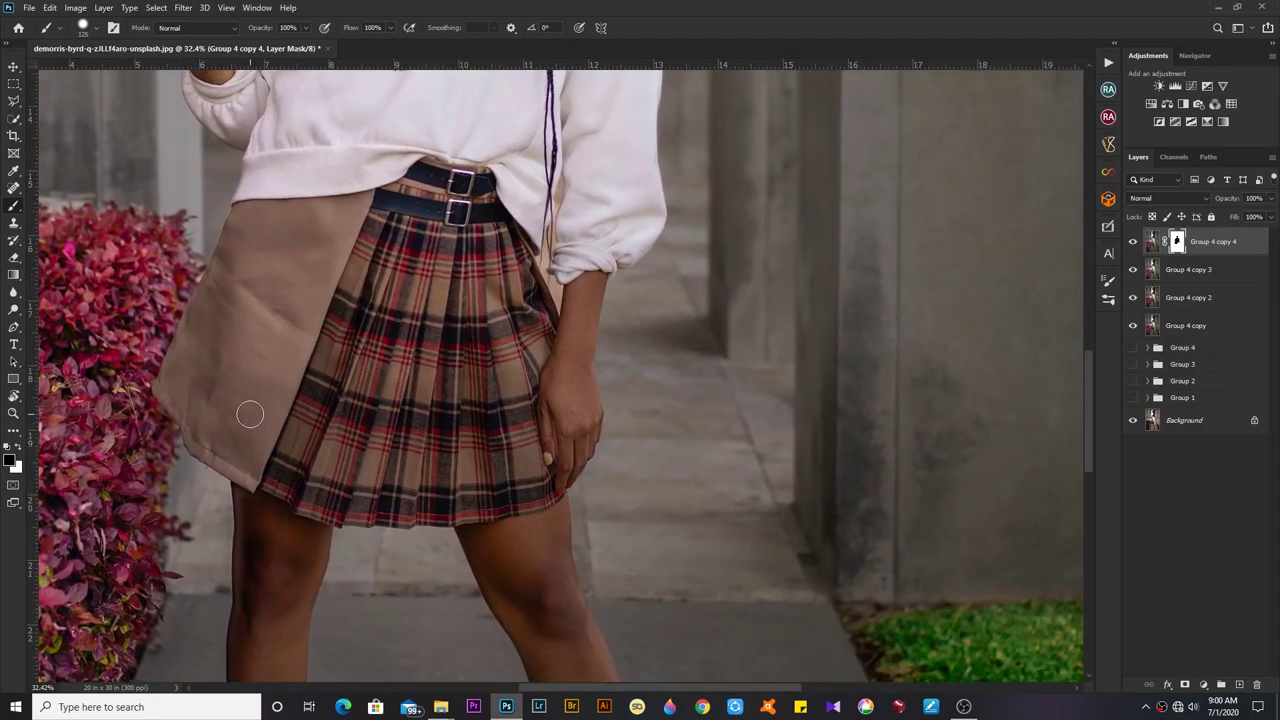
{"action": "left_click_drag", "start_coordinate": [270, 437], "coordinate": [231, 338]}
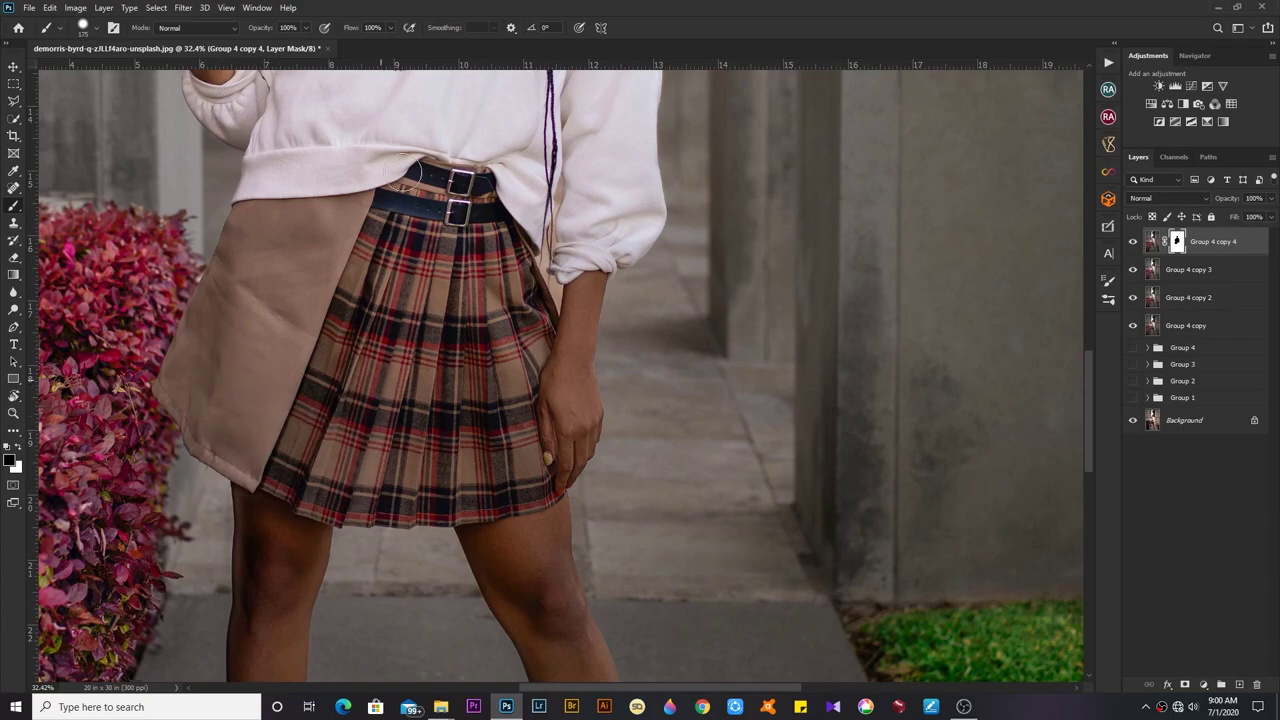
{"action": "key", "text": "bracketleft"}
{"action": "key", "text": "bracketleft"}
{"action": "key", "text": "bracketleft"}
{"action": "scroll", "coordinate": [616, 254], "scroll_direction": "down", "scroll_amount": 2}
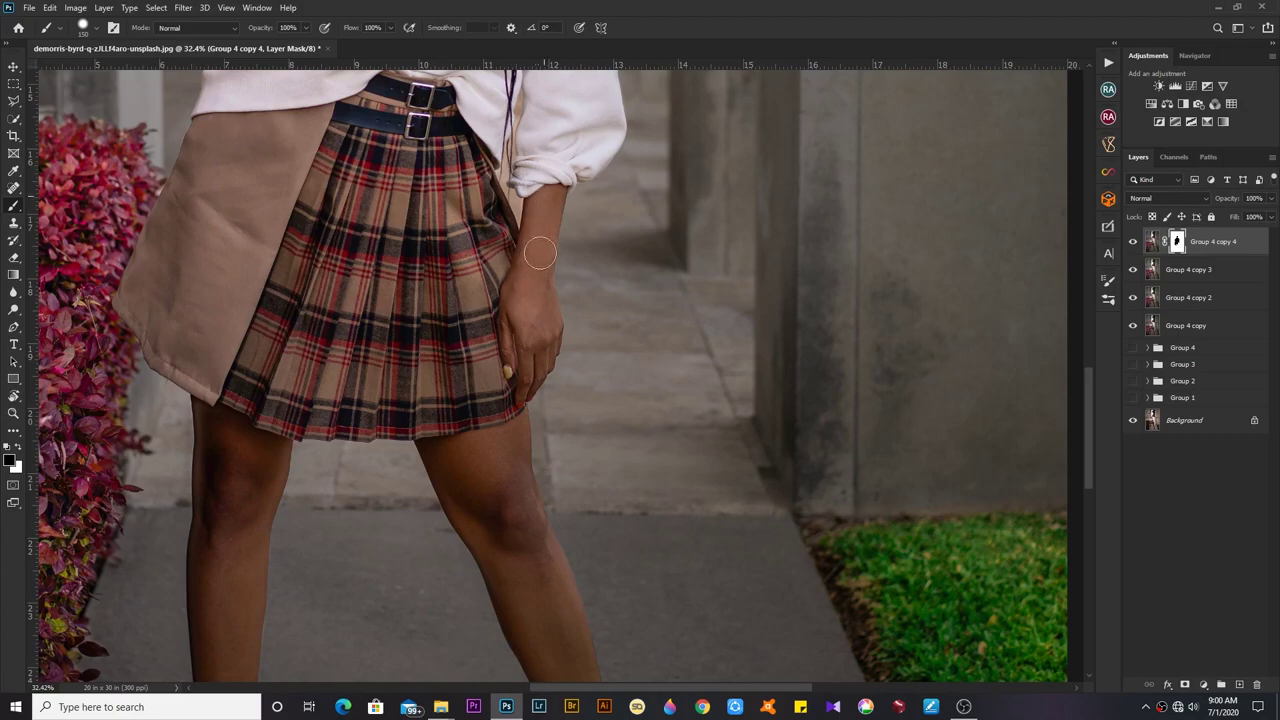
{"action": "scroll", "coordinate": [234, 329], "scroll_direction": "down", "scroll_amount": 3}
{"action": "left_click_drag", "start_coordinate": [246, 355], "coordinate": [288, 293]}
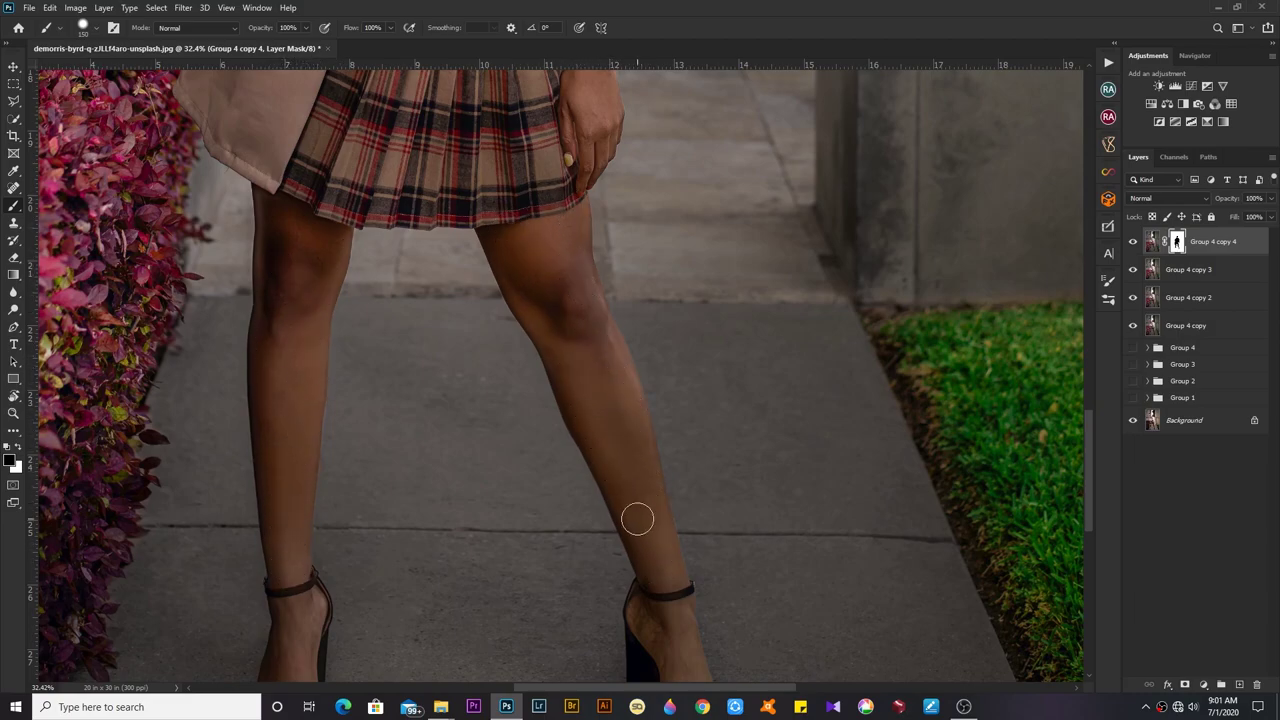
{"action": "scroll", "coordinate": [637, 518], "scroll_direction": "down", "scroll_amount": 5}
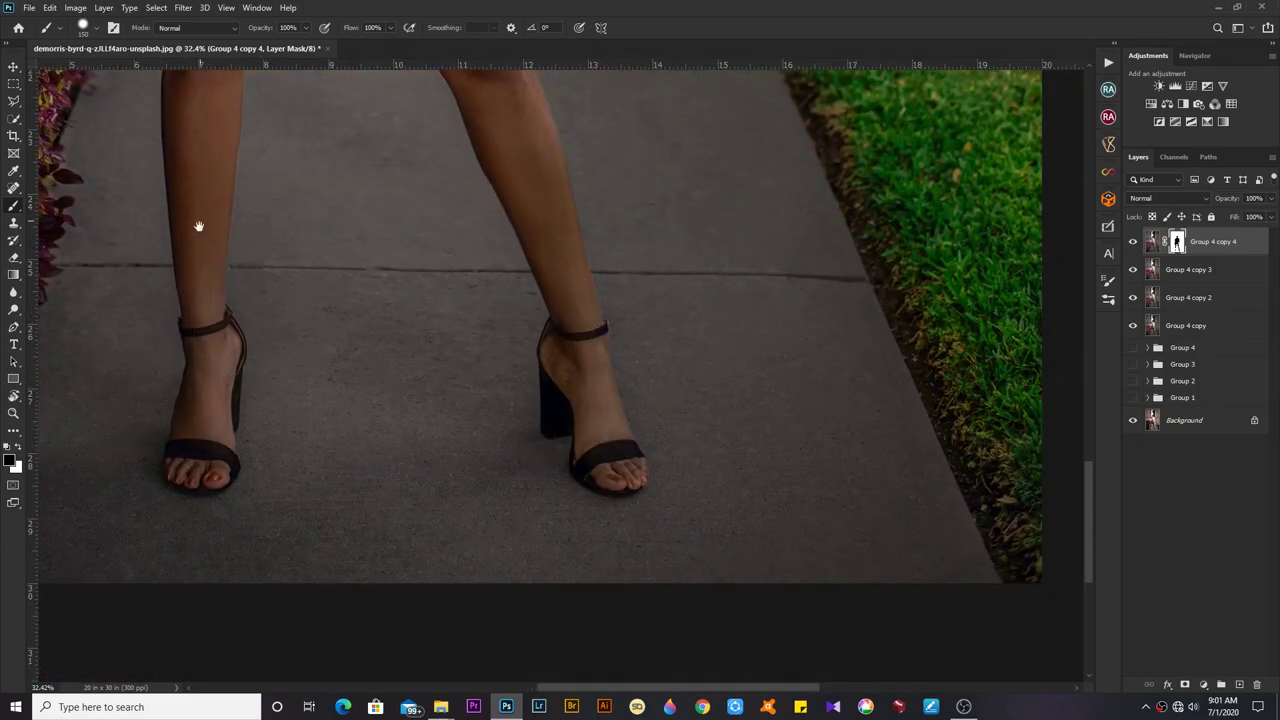
{"action": "key", "text": "z"}
{"action": "key", "text": "ctrl+minus"}
{"action": "key", "text": "ctrl+0"}
{"action": "key", "text": "ctrl+plus"}
Group the Group 4 copy layers into Group 5, stamp a merged copy, and duplicate it
{"action": "key", "text": "ctrl+0"}
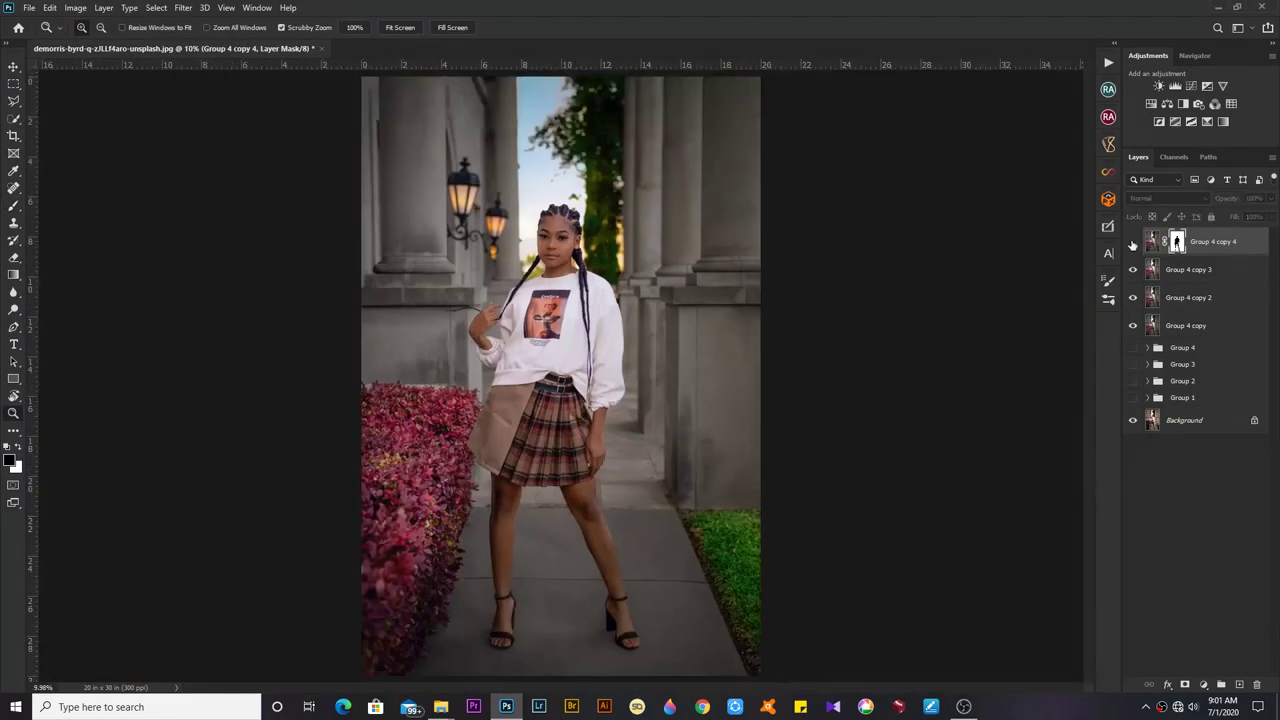
{"action": "left_click", "coordinate": [1185, 325], "text": "shift"}
{"action": "key", "text": "ctrl+g"}
{"action": "key", "text": "ctrl+j"}
{"action": "key", "text": "ctrl+e"}
{"action": "key", "text": "ctrl+minus"}
{"action": "scroll", "coordinate": [572, 432], "scroll_direction": "up", "scroll_amount": 1}
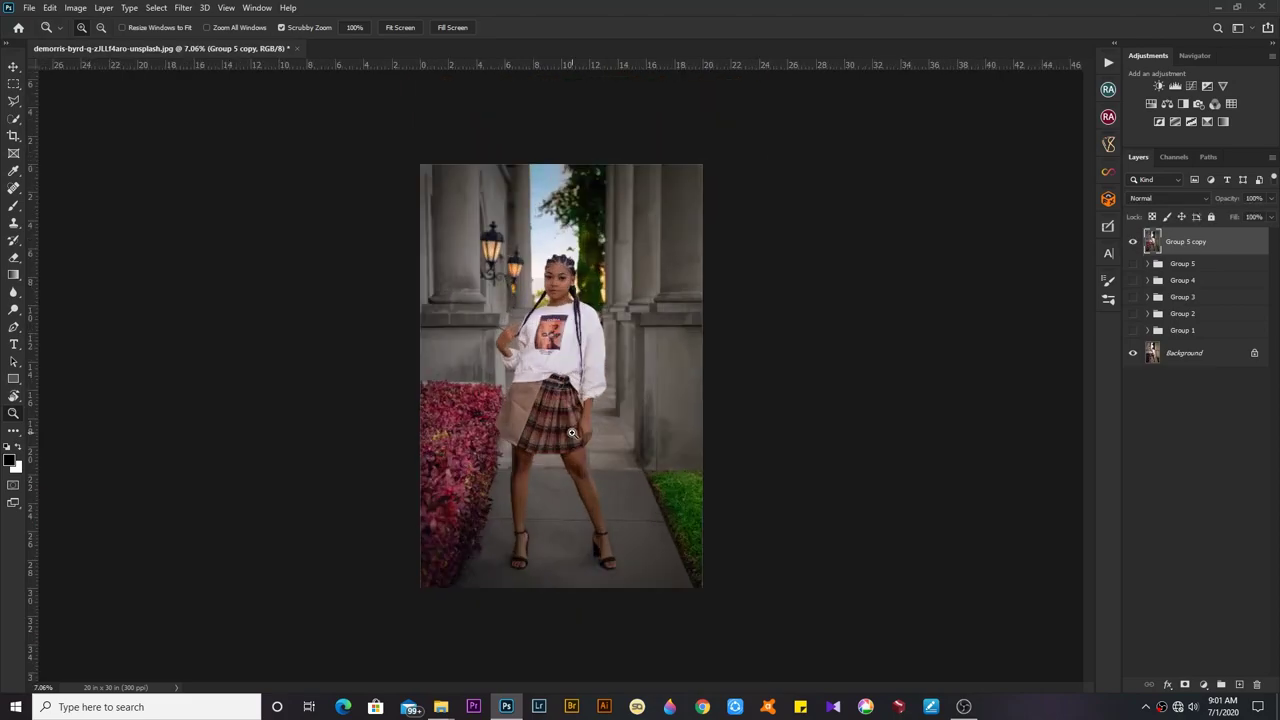
{"action": "left_click", "coordinate": [572, 432]}
{"action": "key", "text": "ctrl+j"}
Add a Selective Color adjustment on Yellows and a Brightness/Contrast adjustment with Brightness 25
{"action": "left_click", "coordinate": [1223, 121]}
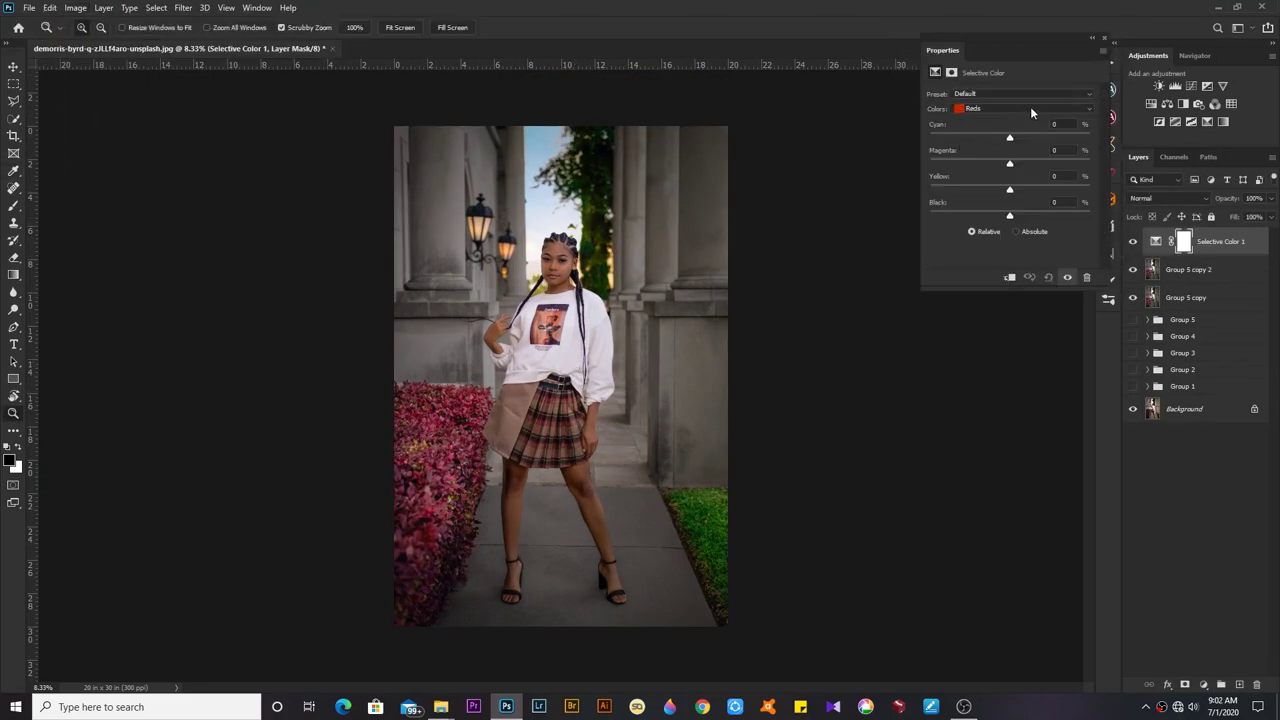
{"action": "left_click", "coordinate": [1020, 108]}
{"action": "left_click", "coordinate": [985, 122]}
{"action": "left_click", "coordinate": [1159, 85]}
{"action": "left_click_drag", "start_coordinate": [1009, 131], "coordinate": [1017, 136]}
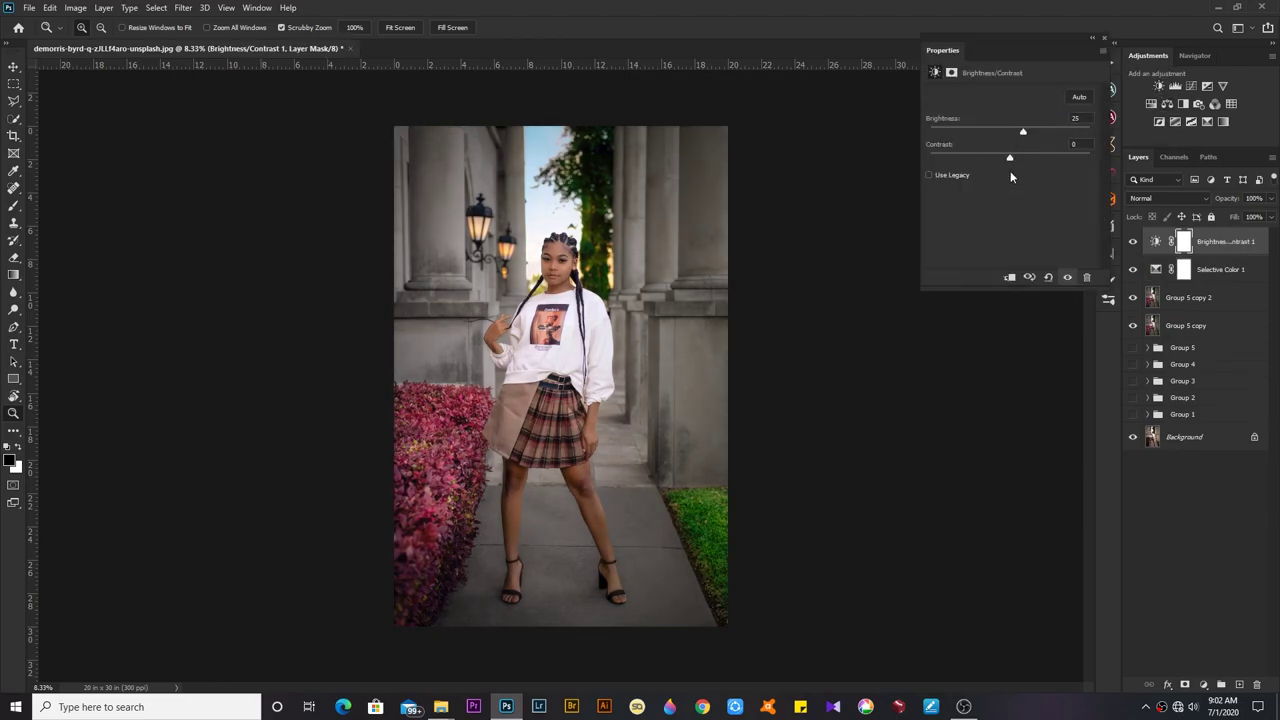
Group both adjustments into Group 6 and hide them behind an inverted black mask
{"action": "left_click", "coordinate": [1110, 76]}
{"action": "key", "text": "ctrl+g"}
{"action": "left_click", "coordinate": [1221, 685]}
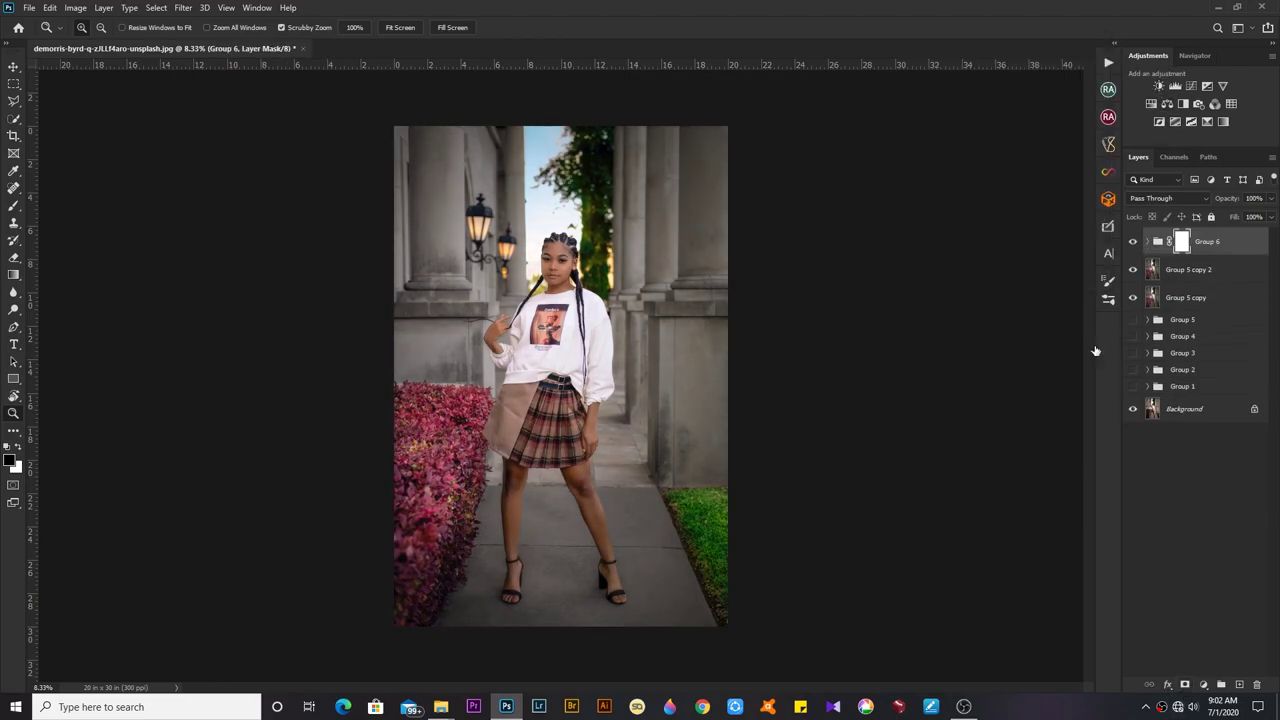
{"action": "key", "text": "ctrl+i"}
{"action": "scroll", "coordinate": [533, 320], "scroll_direction": "up", "scroll_amount": 5}
Paint white on Group 6's mask to bring the brightening onto the face
{"action": "key", "text": "b"}
{"action": "key", "text": "x"}
{"action": "mouse_move", "coordinate": [495, 230]}
{"action": "left_mouse_down"}
{"action": "mouse_move", "coordinate": [495, 335]}
{"action": "mouse_move", "coordinate": [470, 213]}
{"action": "left_mouse_up"}
{"action": "key", "text": "F5"}
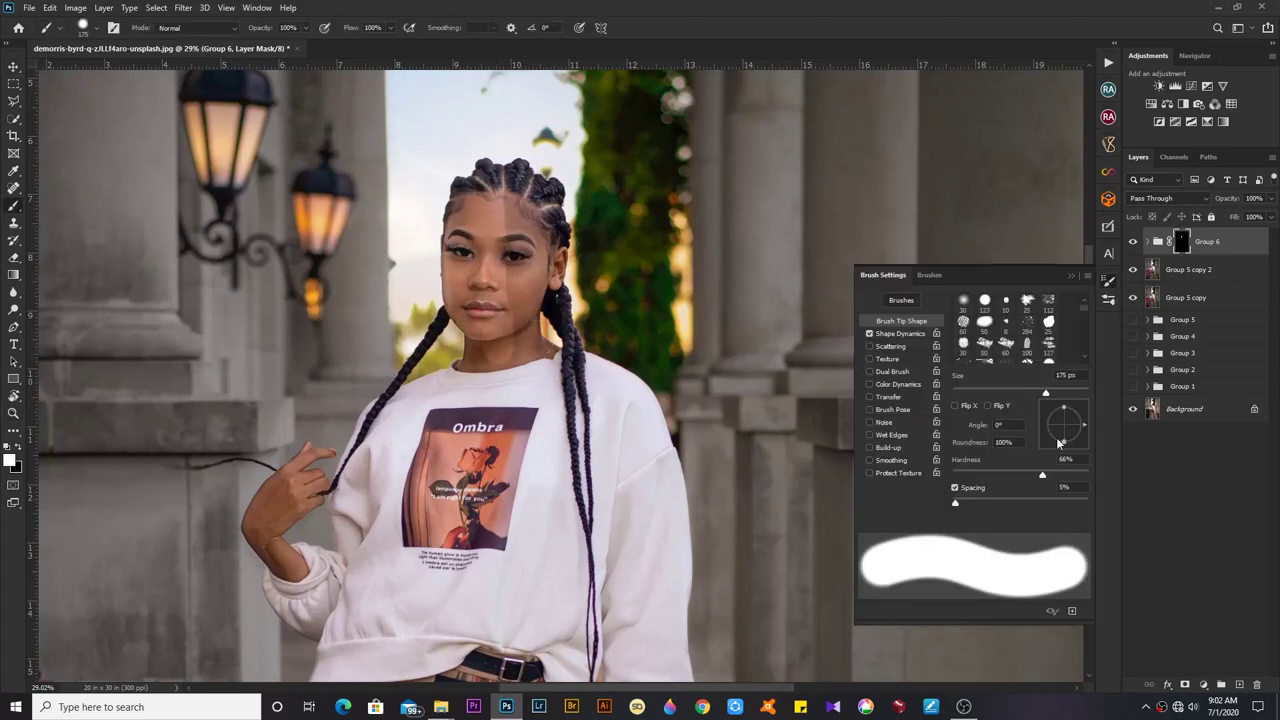
{"action": "mouse_move", "coordinate": [505, 300]}
{"action": "left_mouse_down"}
{"action": "mouse_move", "coordinate": [525, 170]}
{"action": "mouse_move", "coordinate": [524, 330]}
{"action": "left_mouse_up"}
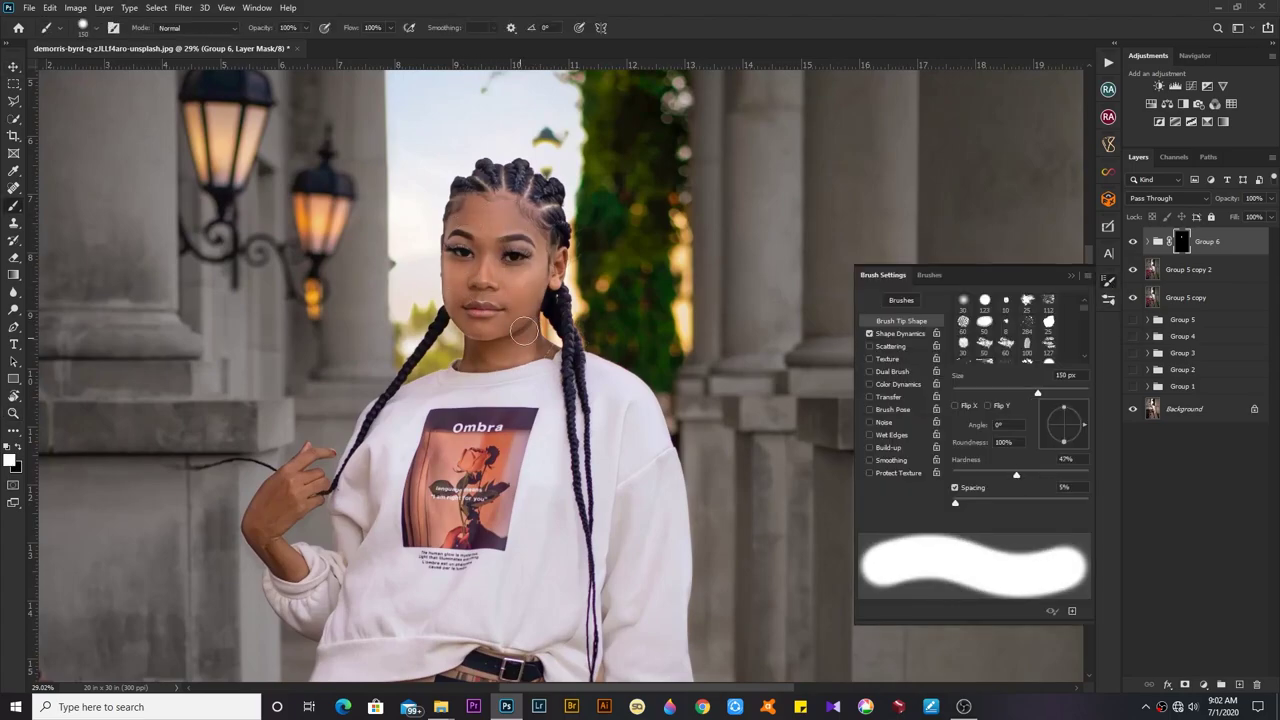
{"action": "scroll", "coordinate": [520, 321], "scroll_direction": "up", "scroll_amount": 5}
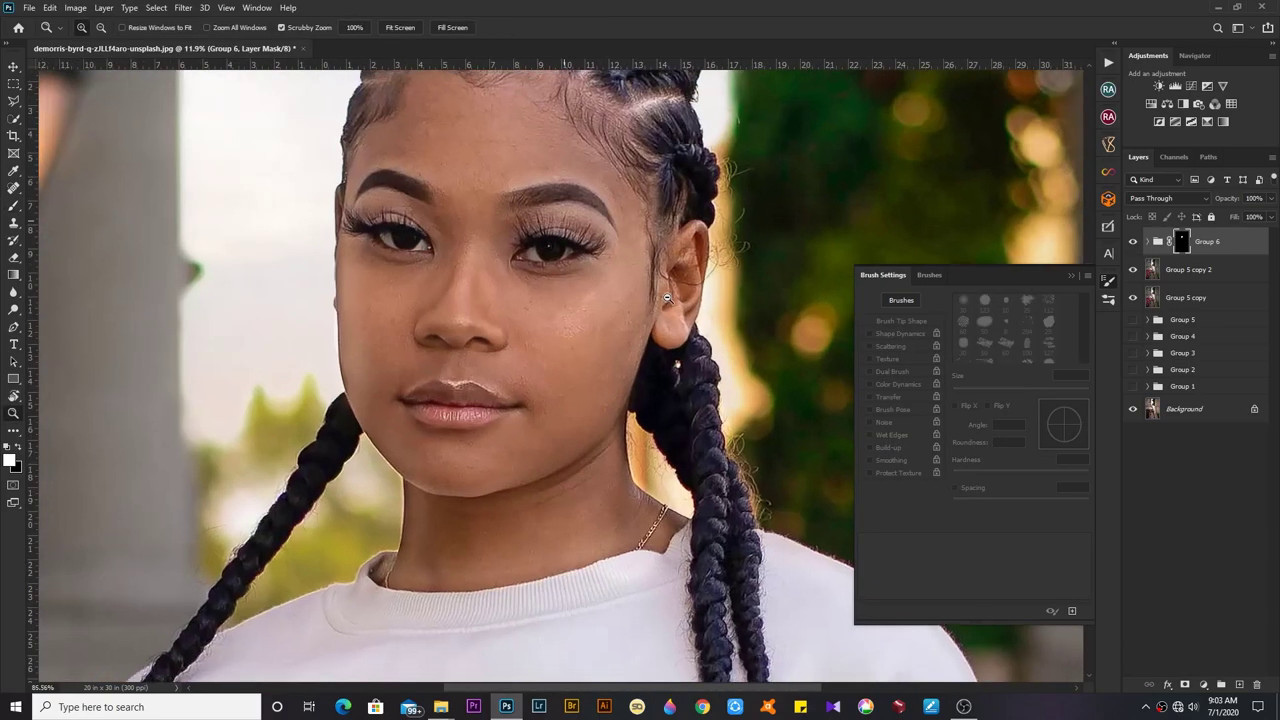
{"action": "scroll", "coordinate": [520, 321], "scroll_direction": "down", "scroll_amount": 8}
{"action": "scroll", "coordinate": [420, 260], "scroll_direction": "up", "scroll_amount": 8}
Resize the brush to 35 px and lighten the forearm beside the skirt
{"action": "key", "text": "bracketright"}
{"action": "key", "text": "bracketright"}
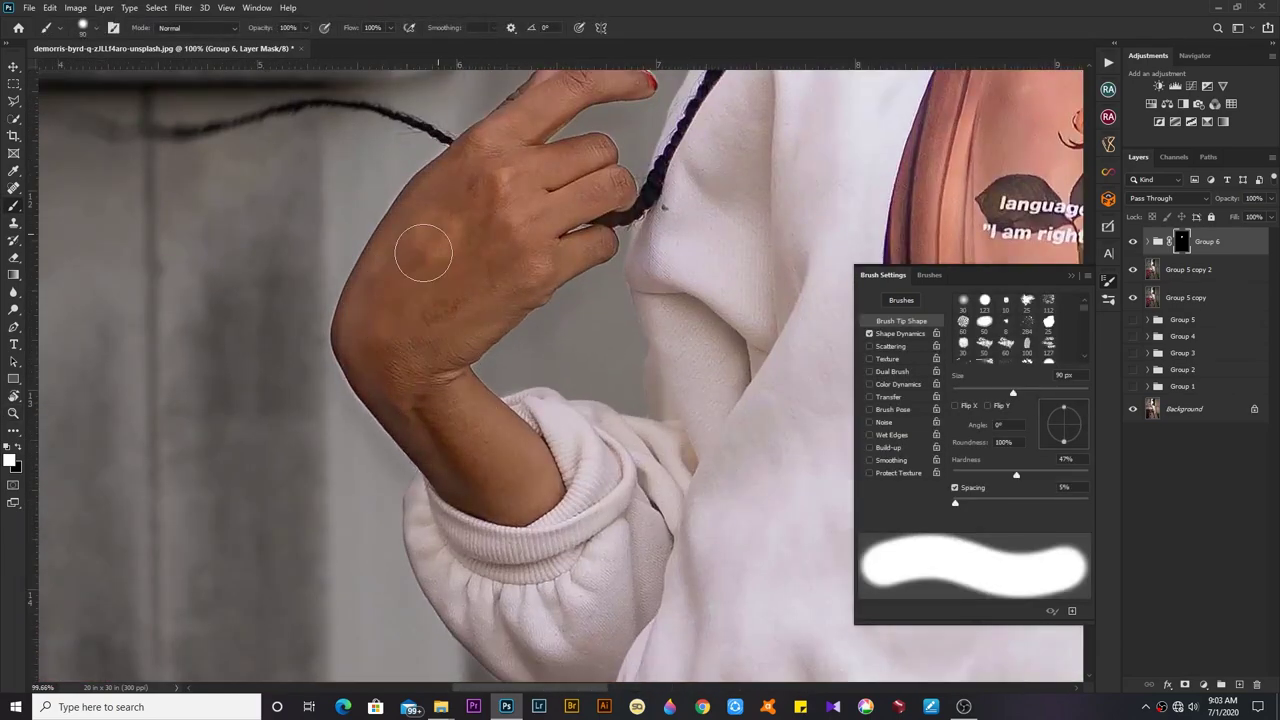
{"action": "scroll", "coordinate": [386, 300], "scroll_direction": "down", "scroll_amount": 1}
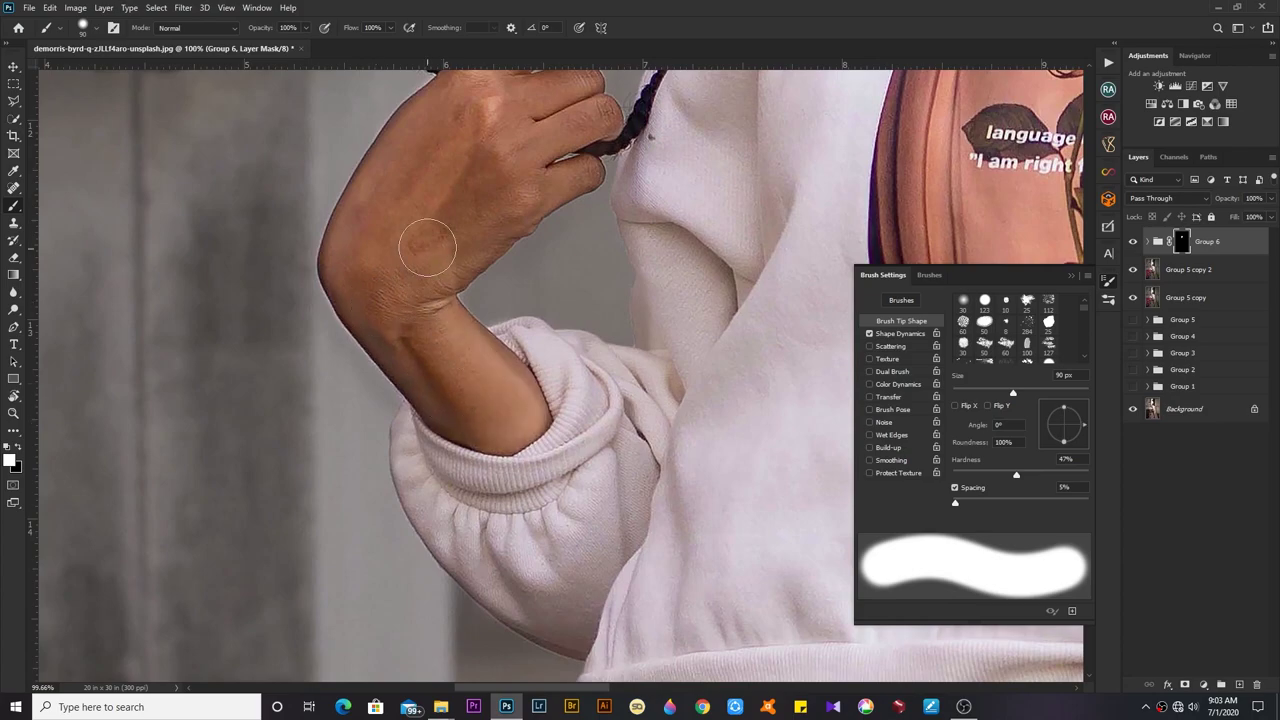
{"action": "key", "text": "bracketleft"}
{"action": "key", "text": "bracketleft"}
{"action": "key", "text": "bracketleft"}
{"action": "scroll", "coordinate": [532, 421], "scroll_direction": "up", "scroll_amount": 2}
{"action": "key", "text": "bracketleft"}
{"action": "key", "text": "bracketleft"}
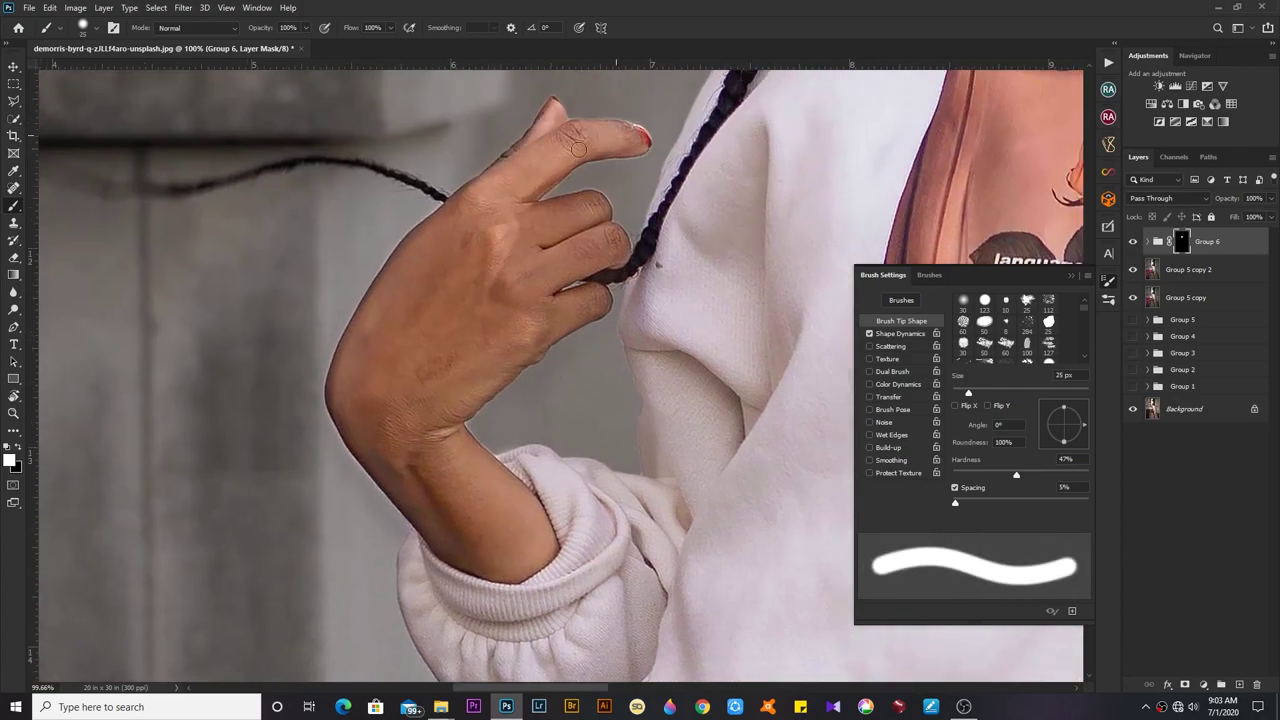
{"action": "key", "text": "bracketright"}
{"action": "key", "text": "bracketright"}
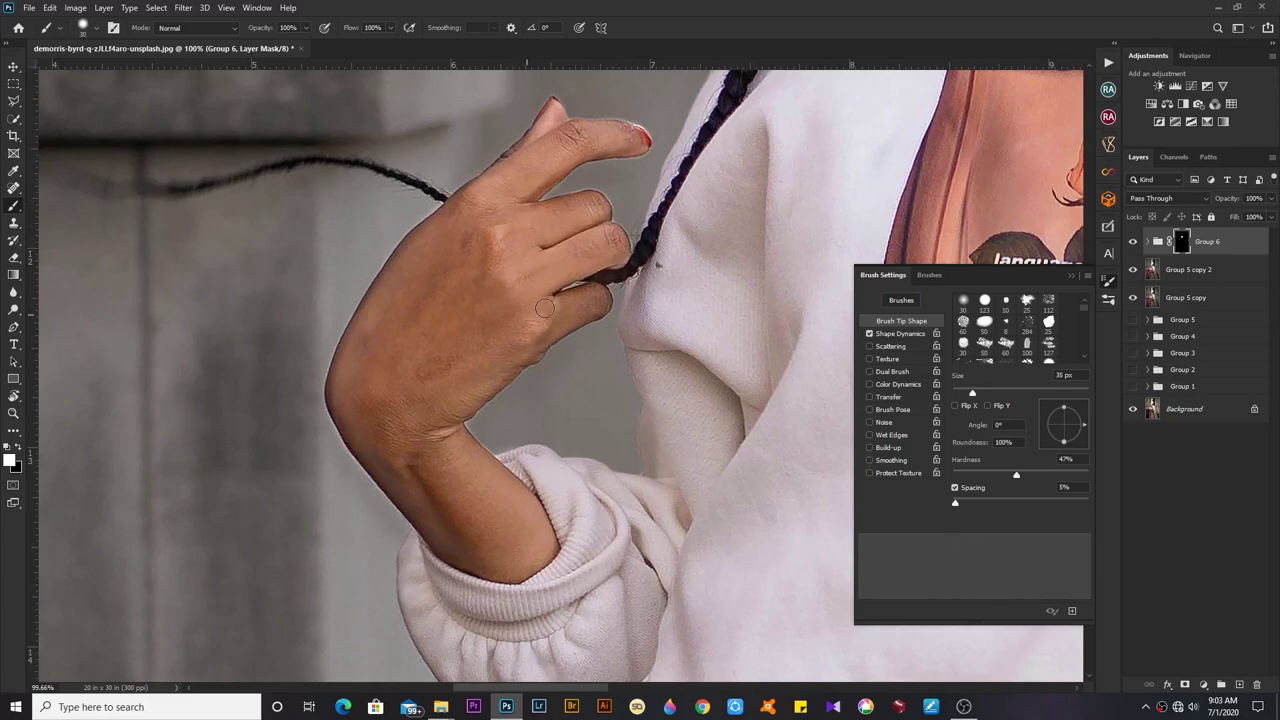
{"action": "scroll", "coordinate": [600, 300], "scroll_direction": "down", "scroll_amount": 5}
{"action": "scroll", "coordinate": [530, 420], "scroll_direction": "up", "scroll_amount": 3}
{"action": "key", "text": "bracketright"}
{"action": "key", "text": "bracketright"}
{"action": "key", "text": "bracketright"}
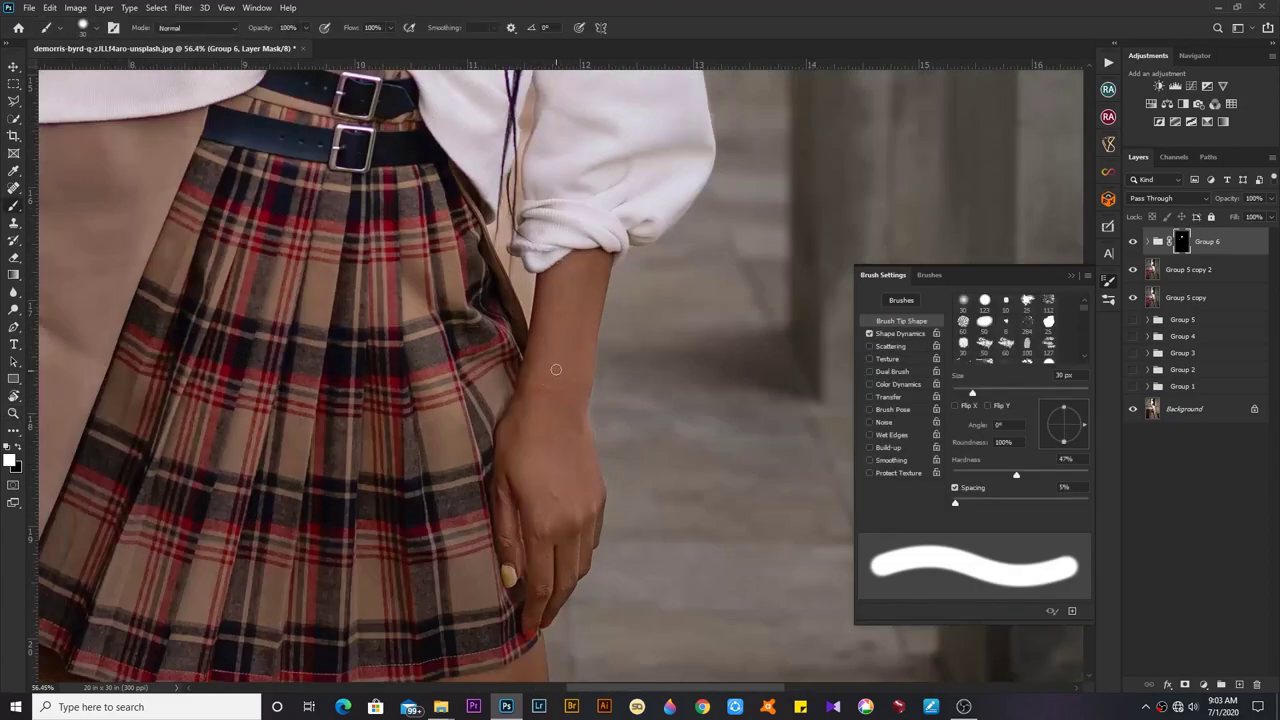
{"action": "mouse_move", "coordinate": [555, 325]}
{"action": "left_mouse_down"}
{"action": "mouse_move", "coordinate": [514, 434]}
{"action": "mouse_move", "coordinate": [528, 415]}
{"action": "left_mouse_up"}
{"action": "mouse_move", "coordinate": [545, 317]}
{"action": "left_mouse_down"}
{"action": "mouse_move", "coordinate": [595, 265]}
{"action": "mouse_move", "coordinate": [570, 400]}
{"action": "mouse_move", "coordinate": [580, 510]}
{"action": "left_mouse_up"}
Lighten the fingers next to the skirt through Group 6's mask
{"action": "key", "text": "c"}
{"action": "key", "text": "b"}
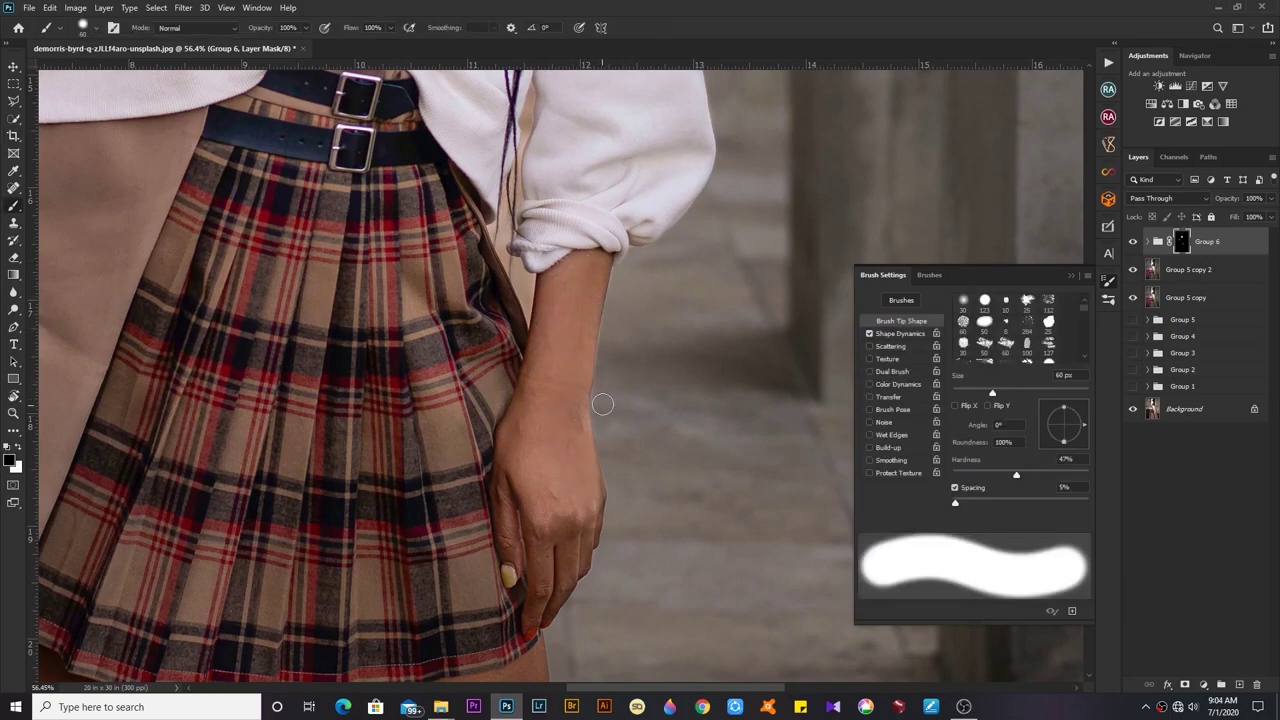
{"action": "left_click_drag", "start_coordinate": [553, 506], "coordinate": [510, 553]}
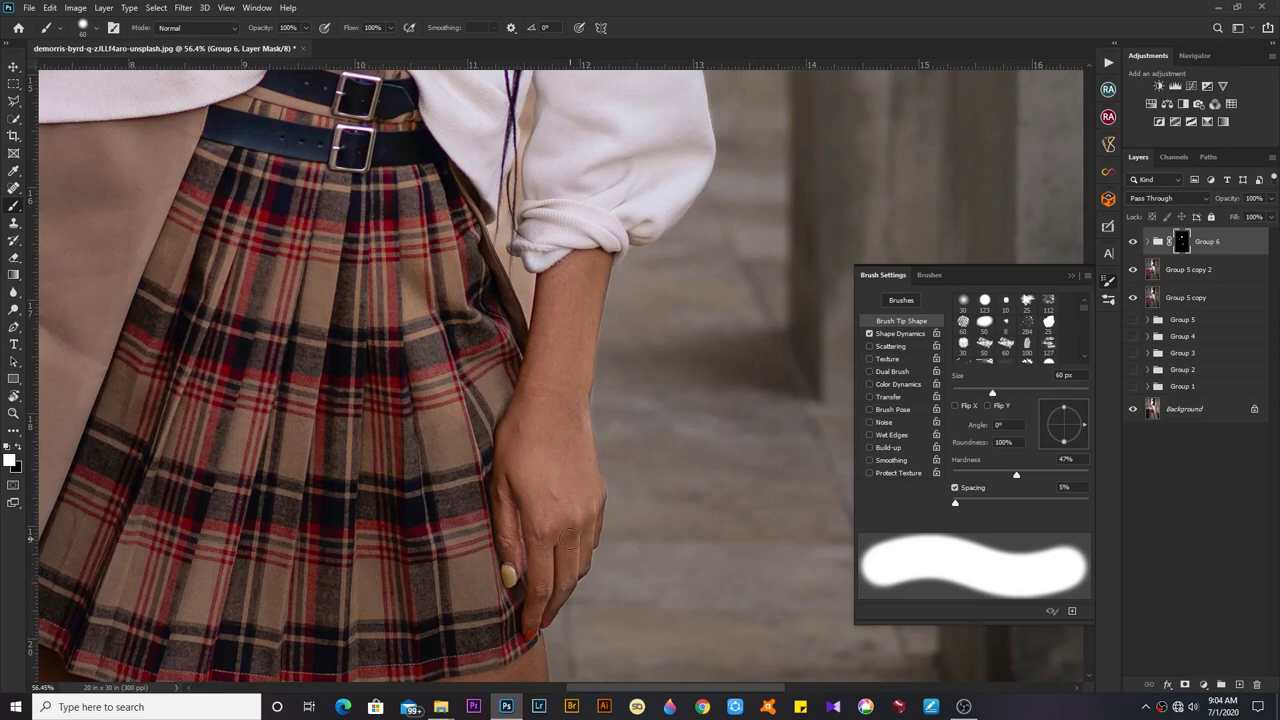
{"action": "key", "text": "ctrl+0"}
Paint white on Group 6's mask over the knee and upper shin with a roughly 100 px brush
{"action": "scroll", "coordinate": [467, 252], "scroll_direction": "up", "scroll_amount": 3}
{"action": "key", "text": "bracketright"}
{"action": "key", "text": "bracketright"}
{"action": "key", "text": "bracketright"}
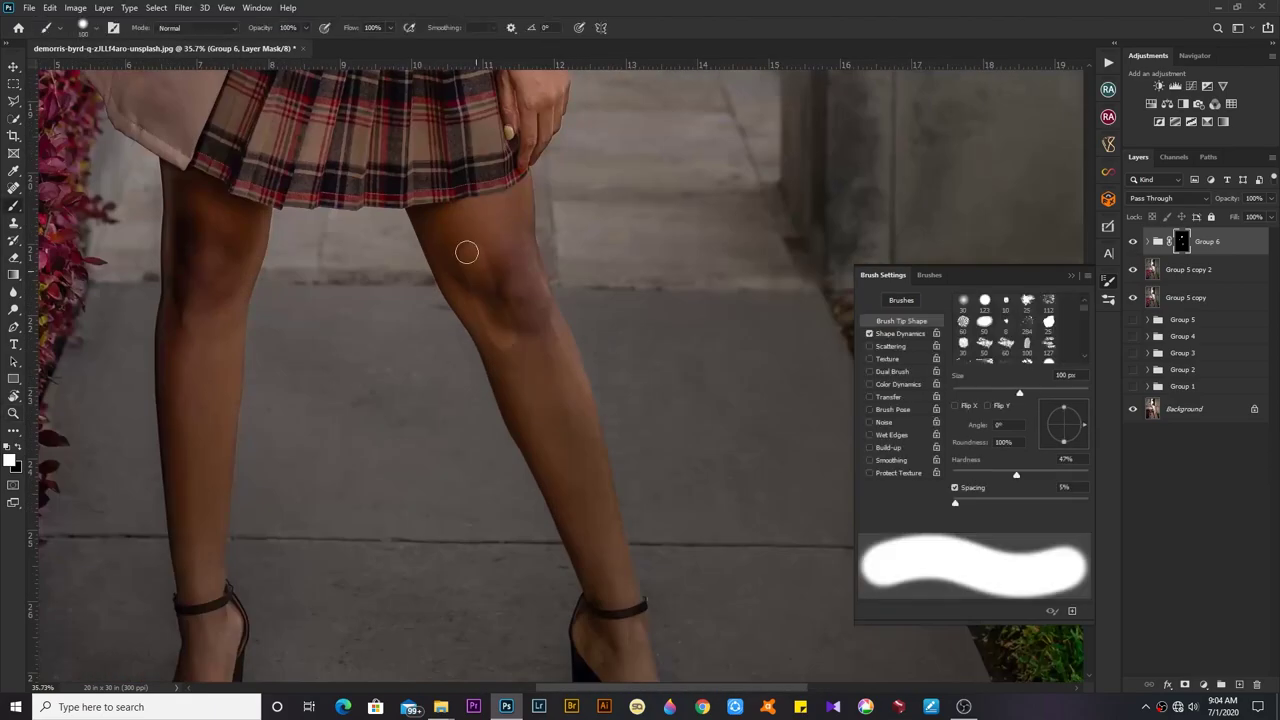
{"action": "left_click_drag", "start_coordinate": [467, 252], "coordinate": [463, 298]}
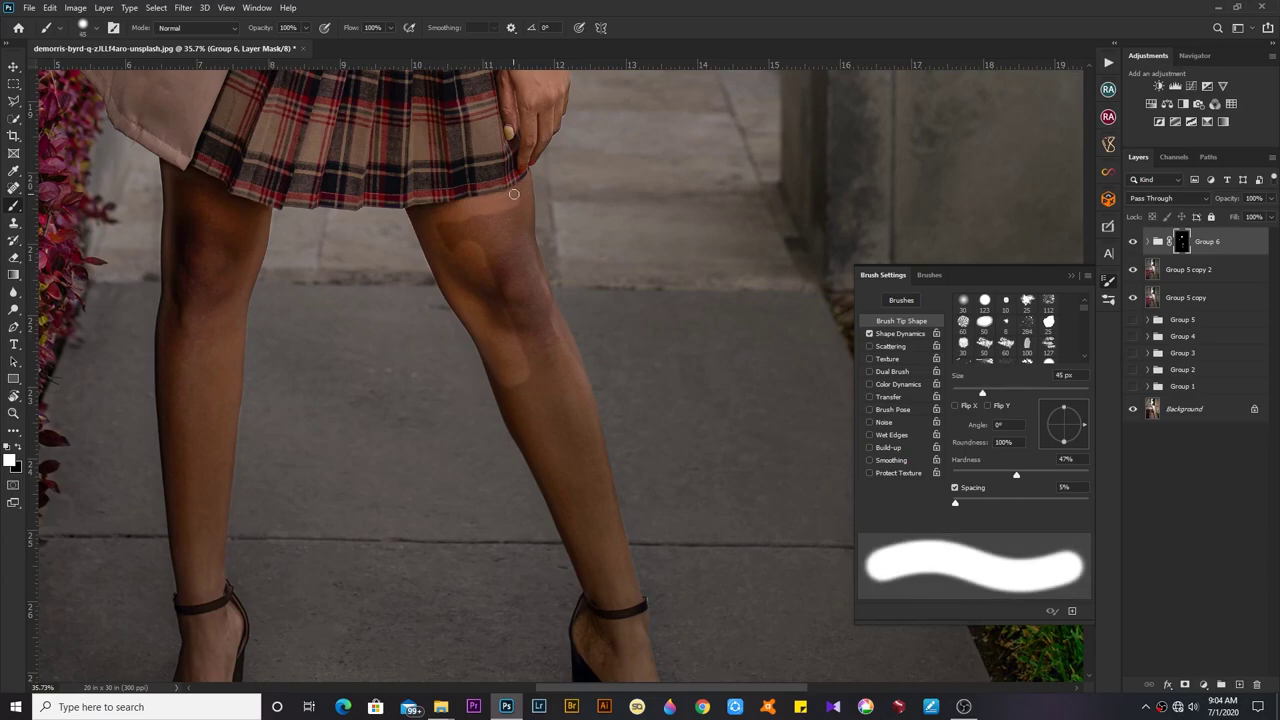
{"action": "key", "text": "bracketright"}
{"action": "key", "text": "bracketright"}
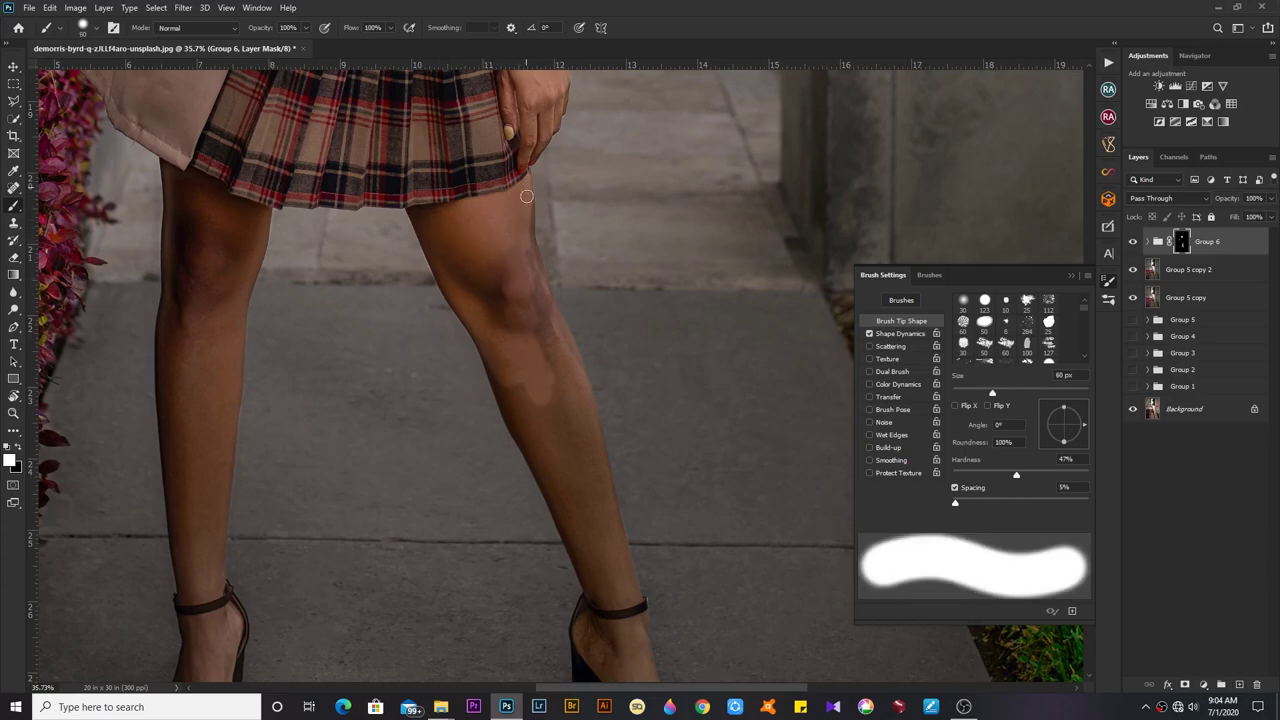
{"action": "key", "text": "bracketright"}
{"action": "key", "text": "bracketright"}
{"action": "key", "text": "bracketright"}
{"action": "mouse_move", "coordinate": [535, 275]}
{"action": "left_mouse_down"}
{"action": "mouse_move", "coordinate": [543, 320]}
{"action": "mouse_move", "coordinate": [522, 376]}
{"action": "mouse_move", "coordinate": [603, 591]}
{"action": "mouse_move", "coordinate": [577, 420]}
{"action": "left_mouse_up"}
{"action": "key", "text": "bracketright"}
{"action": "key", "text": "bracketright"}
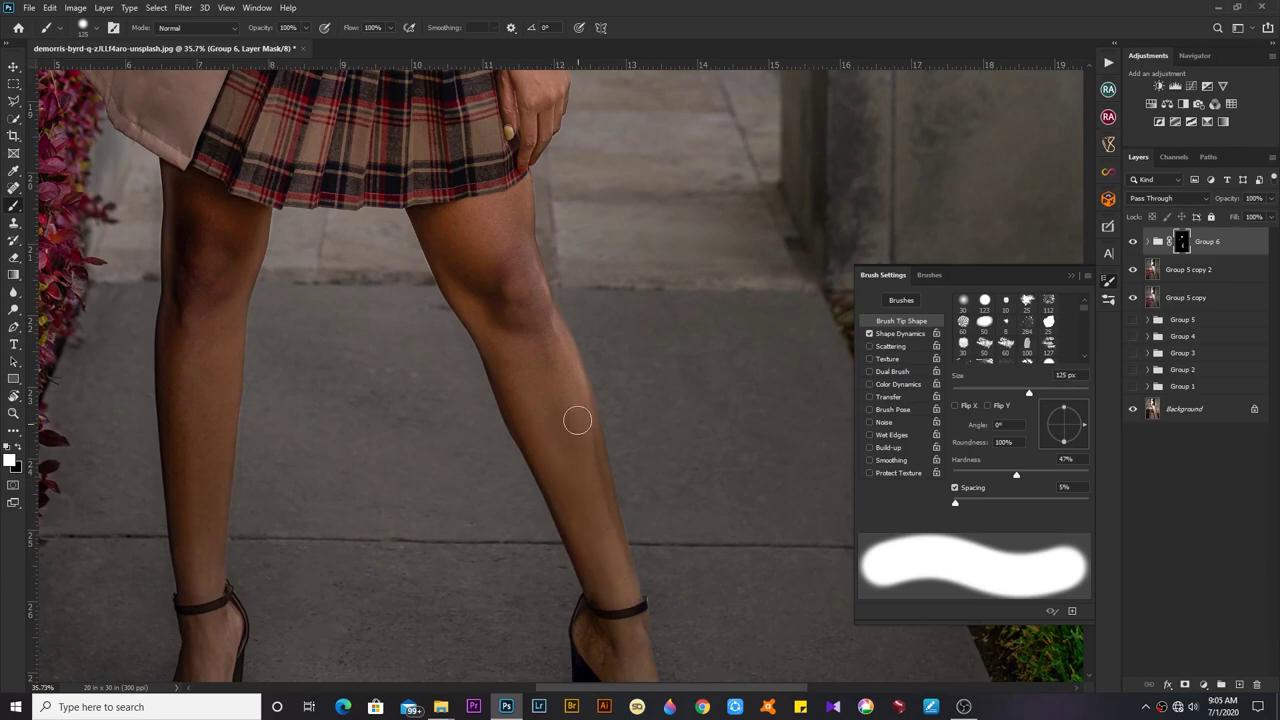
Shrink the brush to 45 px and lighten the top of the foot and toes
{"action": "key", "text": "ctrl+0"}
{"action": "scroll", "coordinate": [529, 400], "scroll_direction": "up", "scroll_amount": 5}
{"action": "key", "text": "bracketleft"}
{"action": "key", "text": "bracketleft"}
{"action": "key", "text": "bracketleft"}
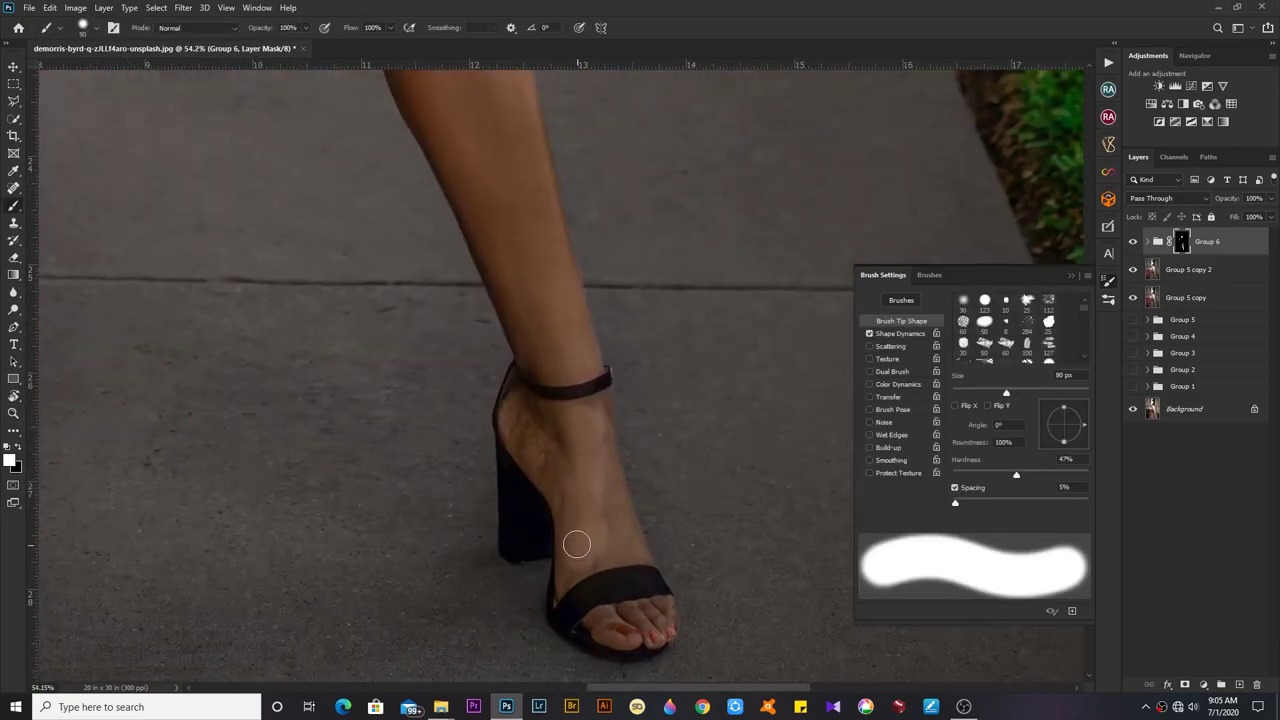
{"action": "mouse_move", "coordinate": [636, 557]}
{"action": "left_mouse_down"}
{"action": "mouse_move", "coordinate": [600, 400]}
{"action": "mouse_move", "coordinate": [630, 625]}
{"action": "mouse_move", "coordinate": [650, 615]}
{"action": "left_mouse_up"}
{"action": "key", "text": "ctrl+0"}
{"action": "left_click_drag", "start_coordinate": [534, 549], "coordinate": [557, 477]}
{"action": "mouse_move", "coordinate": [543, 571]}
{"action": "left_mouse_down"}
{"action": "mouse_move", "coordinate": [586, 523]}
{"action": "mouse_move", "coordinate": [577, 424]}
{"action": "mouse_move", "coordinate": [472, 515]}
{"action": "left_mouse_up"}
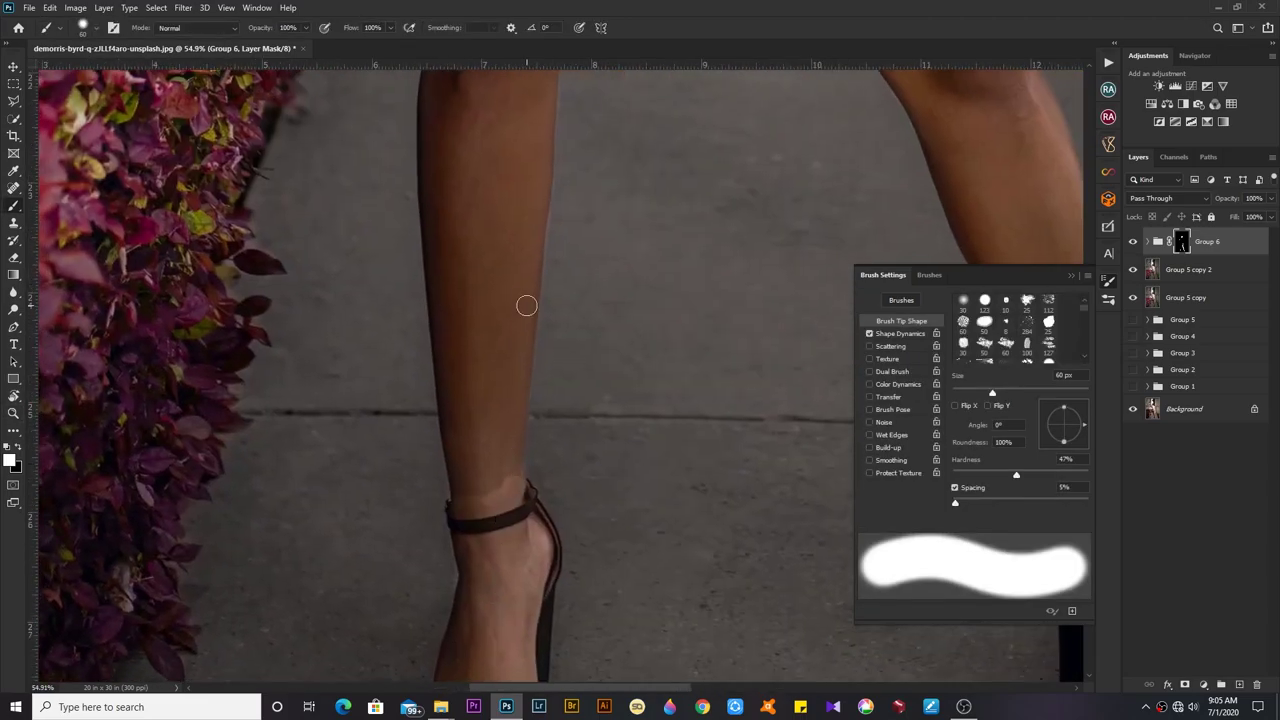
Even out the blotchy shin down to the ankle strap with larger overlapping strokes
{"action": "left_click_drag", "start_coordinate": [527, 305], "coordinate": [481, 486]}
{"action": "mouse_move", "coordinate": [451, 400]}
{"action": "left_mouse_down"}
{"action": "mouse_move", "coordinate": [483, 351]}
{"action": "mouse_move", "coordinate": [506, 457]}
{"action": "mouse_move", "coordinate": [495, 587]}
{"action": "left_mouse_up"}
{"action": "key", "text": "bracketright"}
{"action": "left_click_drag", "start_coordinate": [470, 405], "coordinate": [465, 165]}
{"action": "key", "text": "bracketright"}
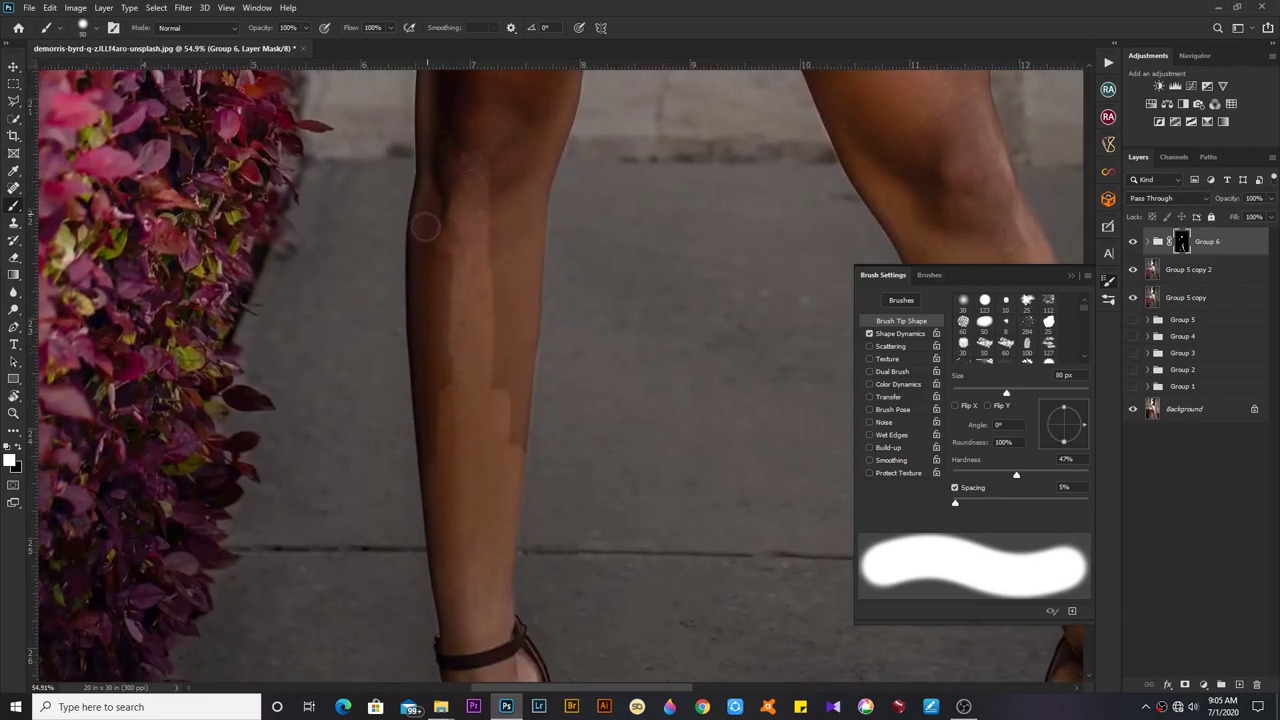
{"action": "mouse_move", "coordinate": [426, 349]}
{"action": "left_mouse_down"}
{"action": "mouse_move", "coordinate": [493, 200]}
{"action": "mouse_move", "coordinate": [525, 390]}
{"action": "left_mouse_up"}
{"action": "left_click_drag", "start_coordinate": [530, 225], "coordinate": [505, 456]}
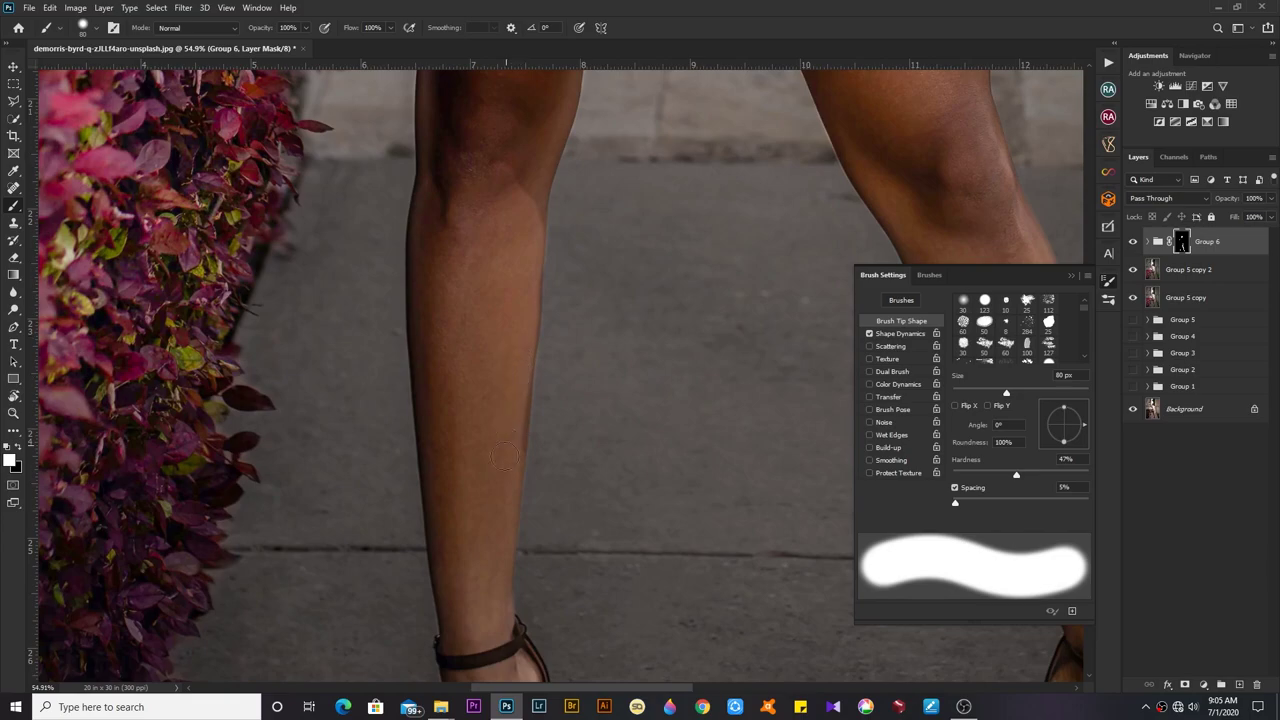
Finish lightening the knee and zoom back out to the whole portrait
{"action": "scroll", "coordinate": [497, 301], "scroll_direction": "up", "scroll_amount": 5}
{"action": "left_click_drag", "start_coordinate": [454, 275], "coordinate": [493, 439]}
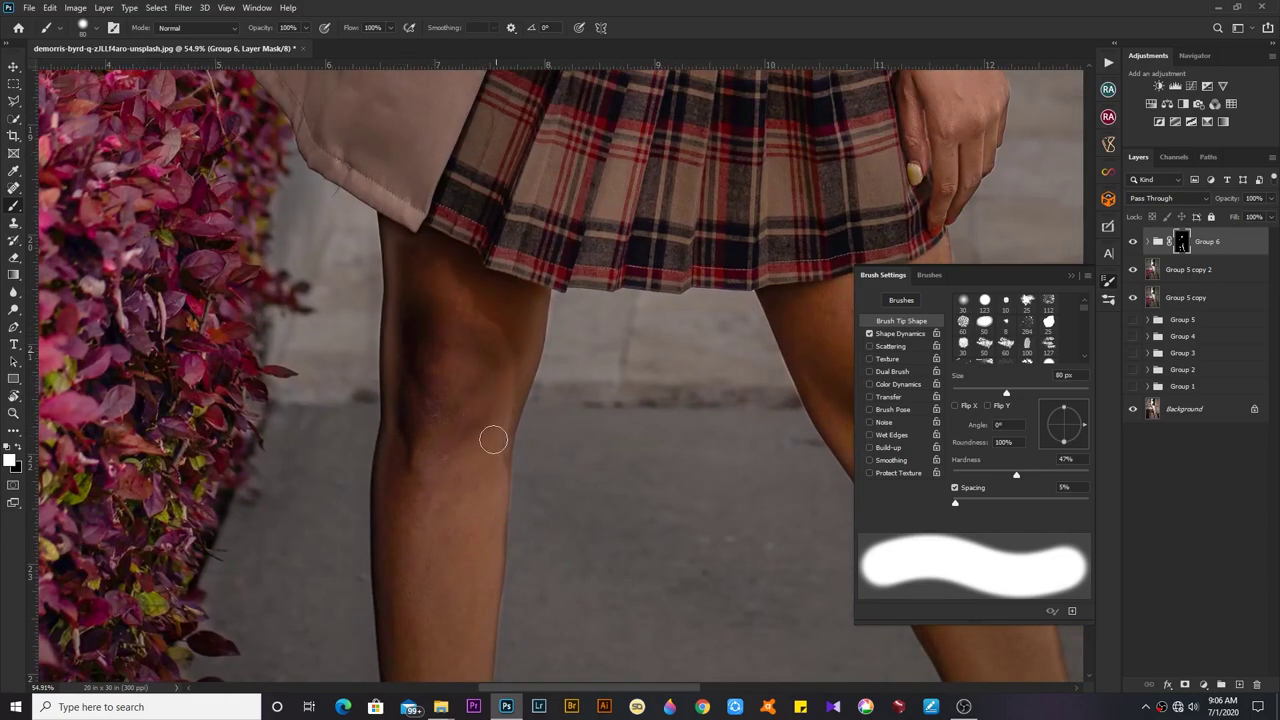
{"action": "left_click_drag", "start_coordinate": [512, 394], "coordinate": [500, 343]}
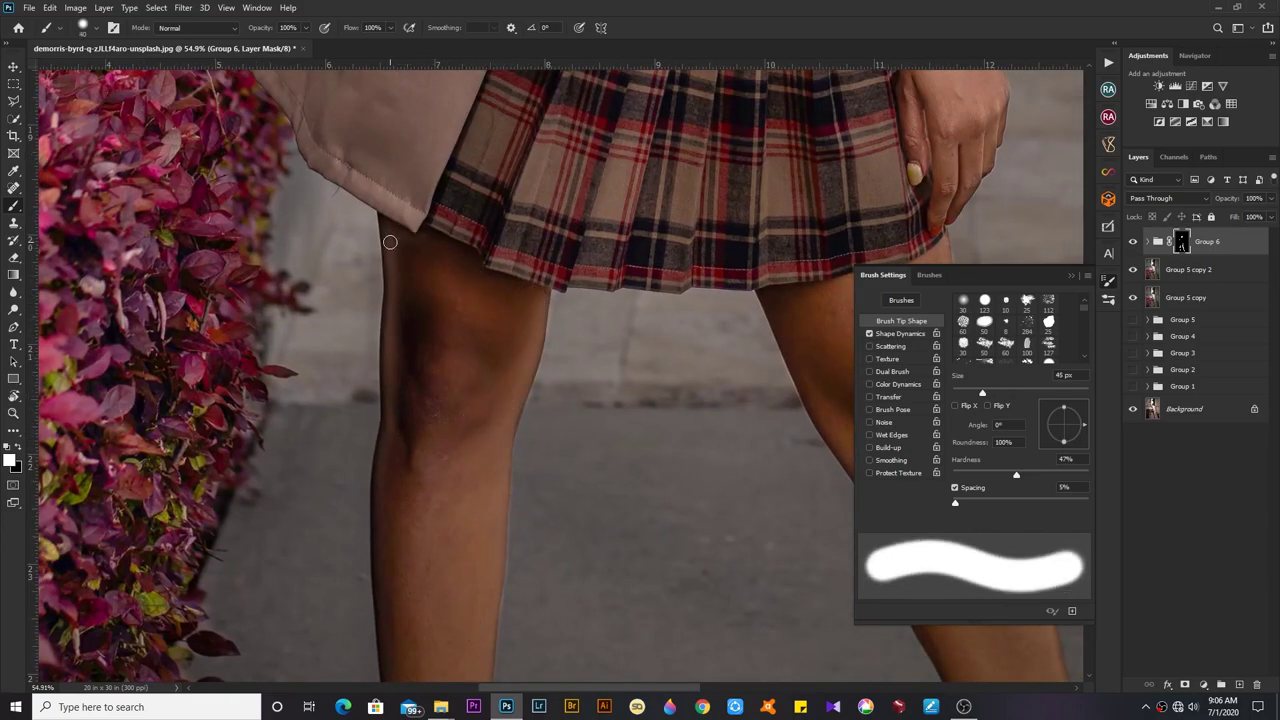
{"action": "key", "text": "z"}
{"action": "scroll", "coordinate": [557, 490], "scroll_direction": "down", "scroll_amount": 5}
Merge the retouched layers into Group 6
{"action": "left_click", "coordinate": [1108, 281]}
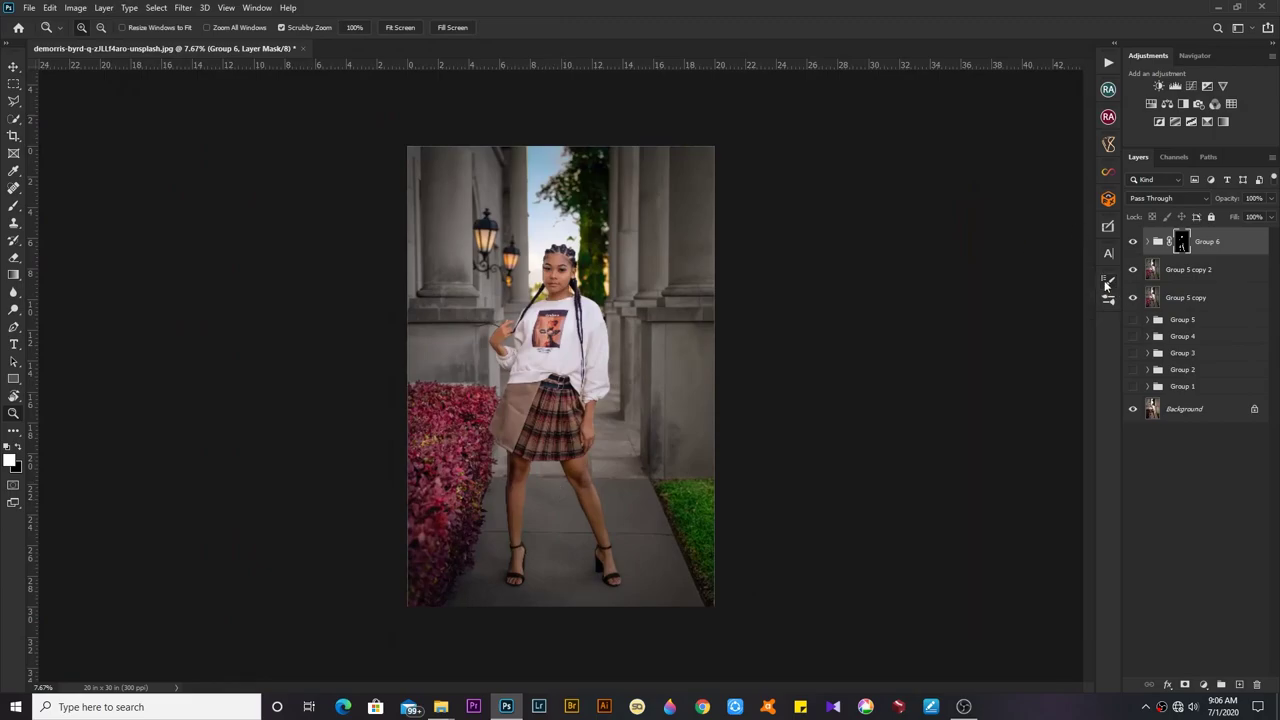
{"action": "left_click", "coordinate": [1185, 297], "text": "shift"}
{"action": "key", "text": "ctrl+e"}
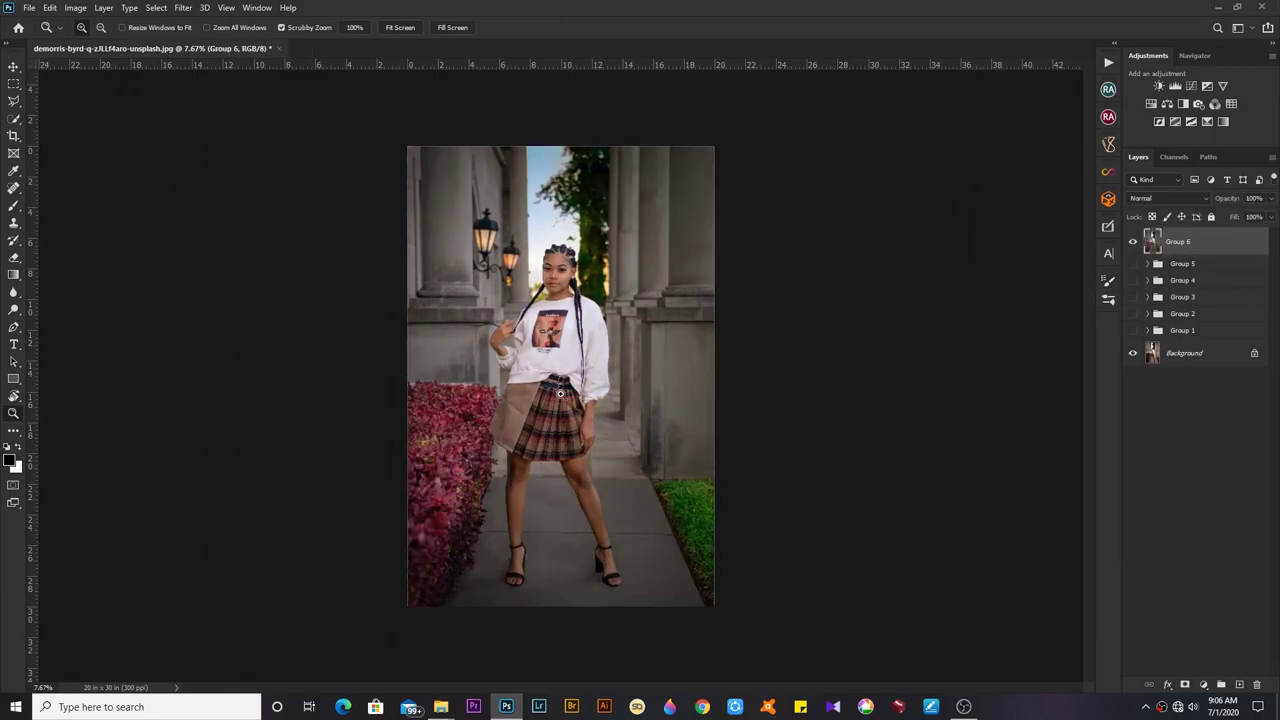
{"action": "left_click_drag", "start_coordinate": [560, 393], "coordinate": [577, 369]}
{"action": "scroll", "coordinate": [592, 344], "scroll_direction": "down", "scroll_amount": 1}
Duplicate Group 6 and darken the edges with an inverted Camera Raw radial filter at -0.35 exposure
{"action": "key", "text": "ctrl+j"}
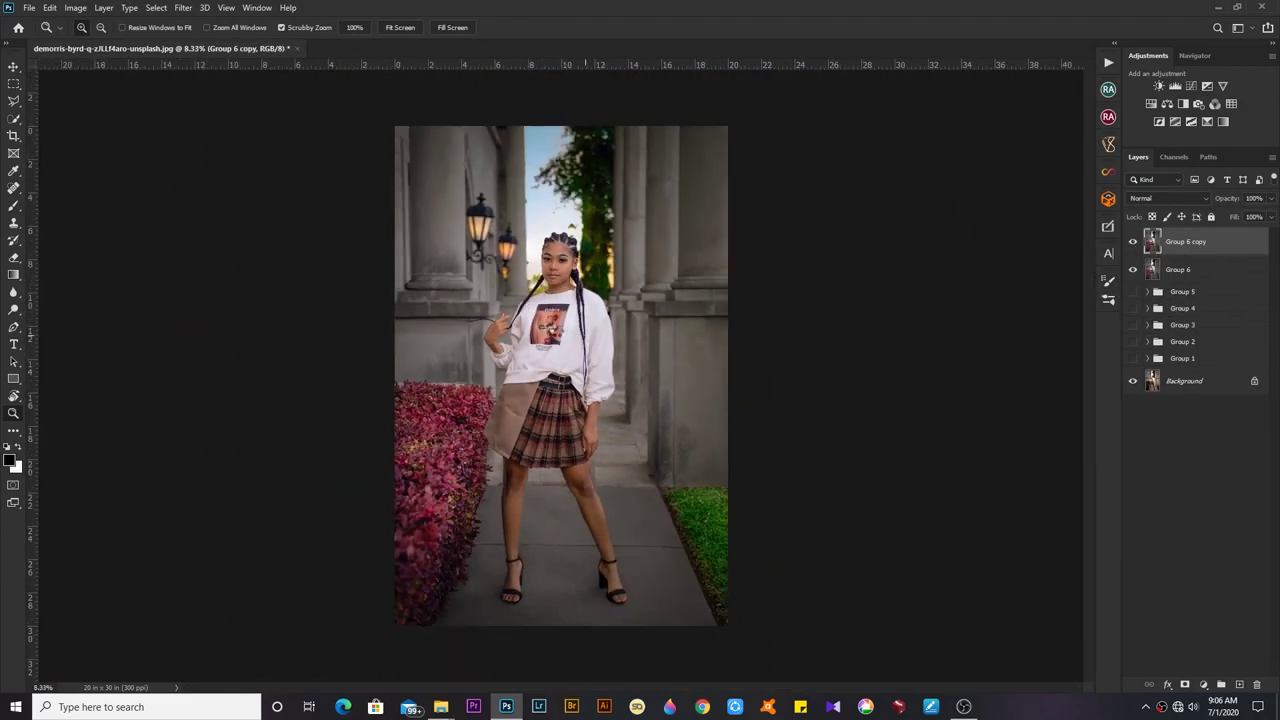
{"action": "key", "text": "ctrl+shift+a"}
{"action": "key", "text": "j"}
{"action": "left_click_drag", "start_coordinate": [491, 342], "coordinate": [714, 648]}
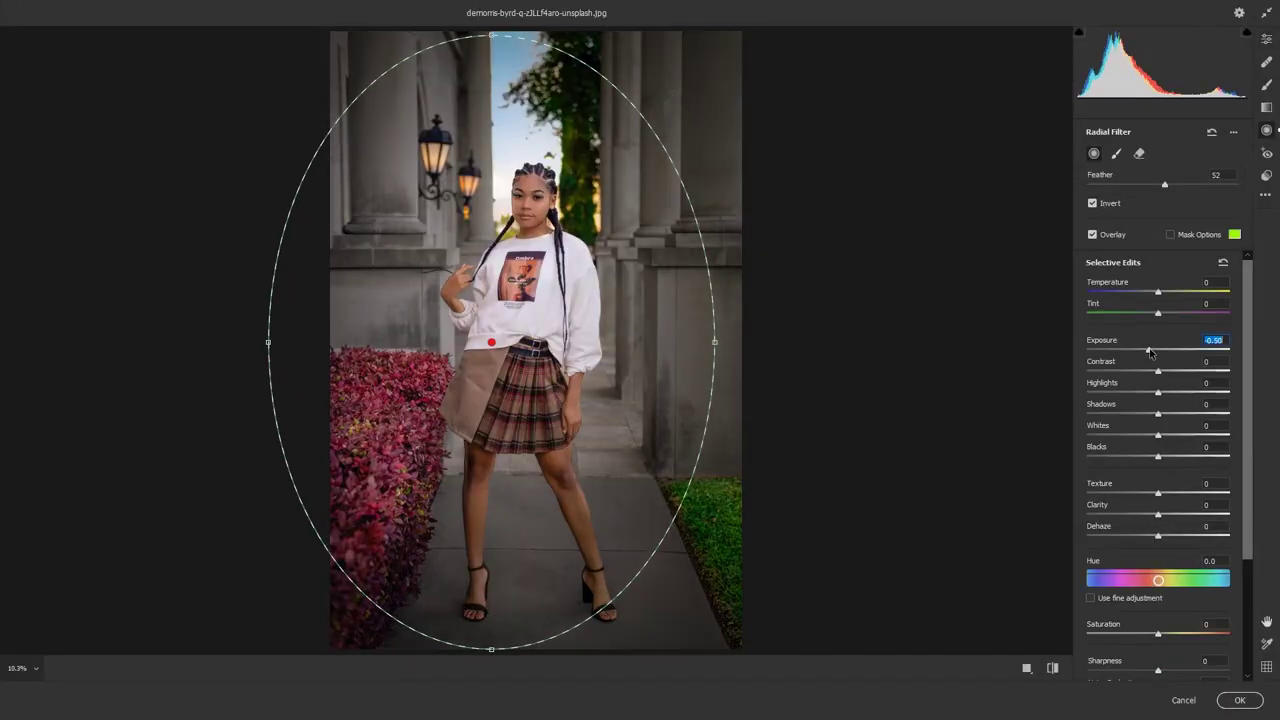
{"action": "left_click_drag", "start_coordinate": [1149, 352], "coordinate": [1152, 352]}
{"action": "left_click_drag", "start_coordinate": [491, 342], "coordinate": [524, 345]}
{"action": "left_click", "coordinate": [1237, 703]}
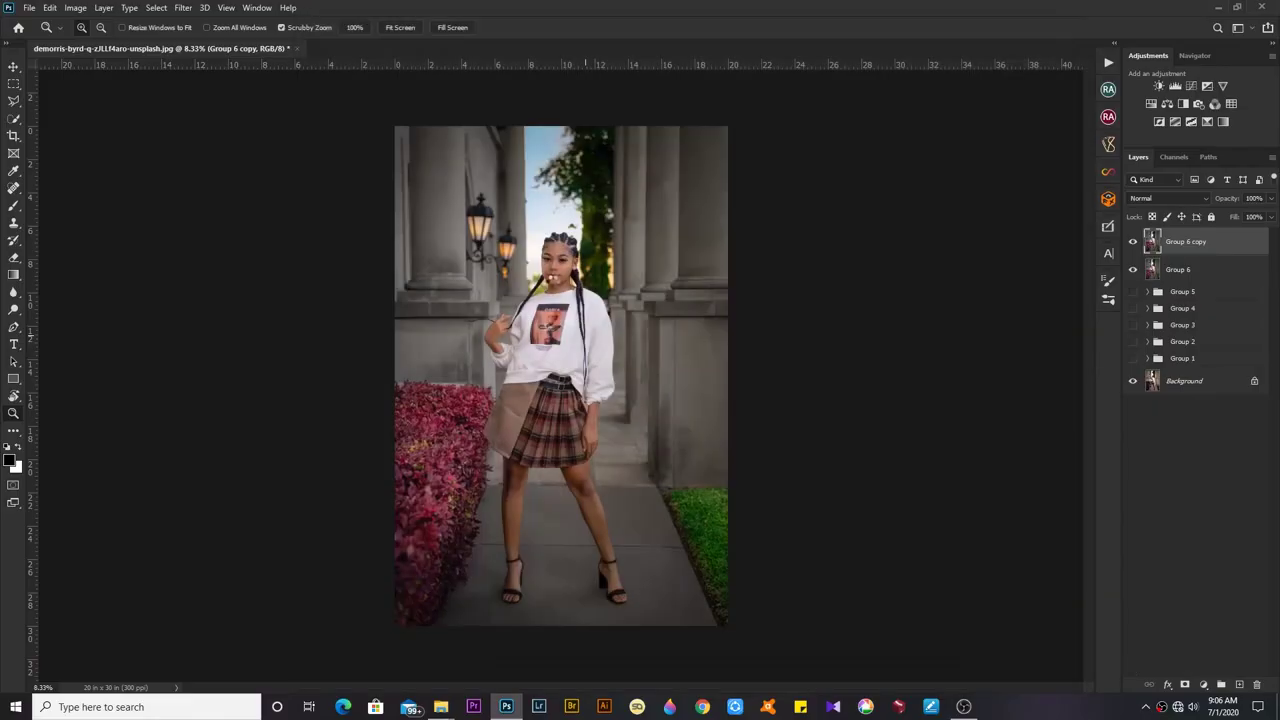
Duplicate again as Group 6 copy 2 and lower its Highlights and Whites in Camera Raw
{"action": "scroll", "coordinate": [604, 405], "scroll_direction": "down", "scroll_amount": 2}
{"action": "scroll", "coordinate": [604, 405], "scroll_direction": "up", "scroll_amount": 2}
{"action": "scroll", "coordinate": [604, 405], "scroll_direction": "up", "scroll_amount": 2}
{"action": "scroll", "coordinate": [604, 405], "scroll_direction": "up", "scroll_amount": 2}
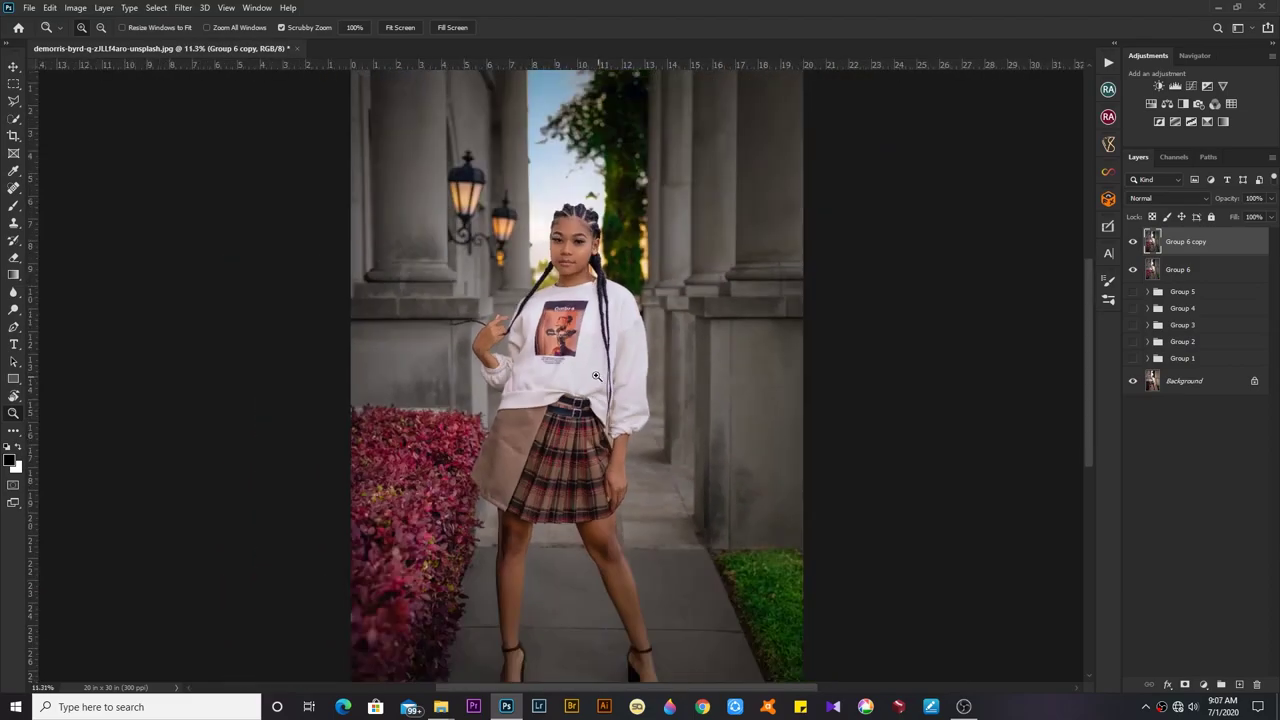
{"action": "key", "text": "ctrl+j"}
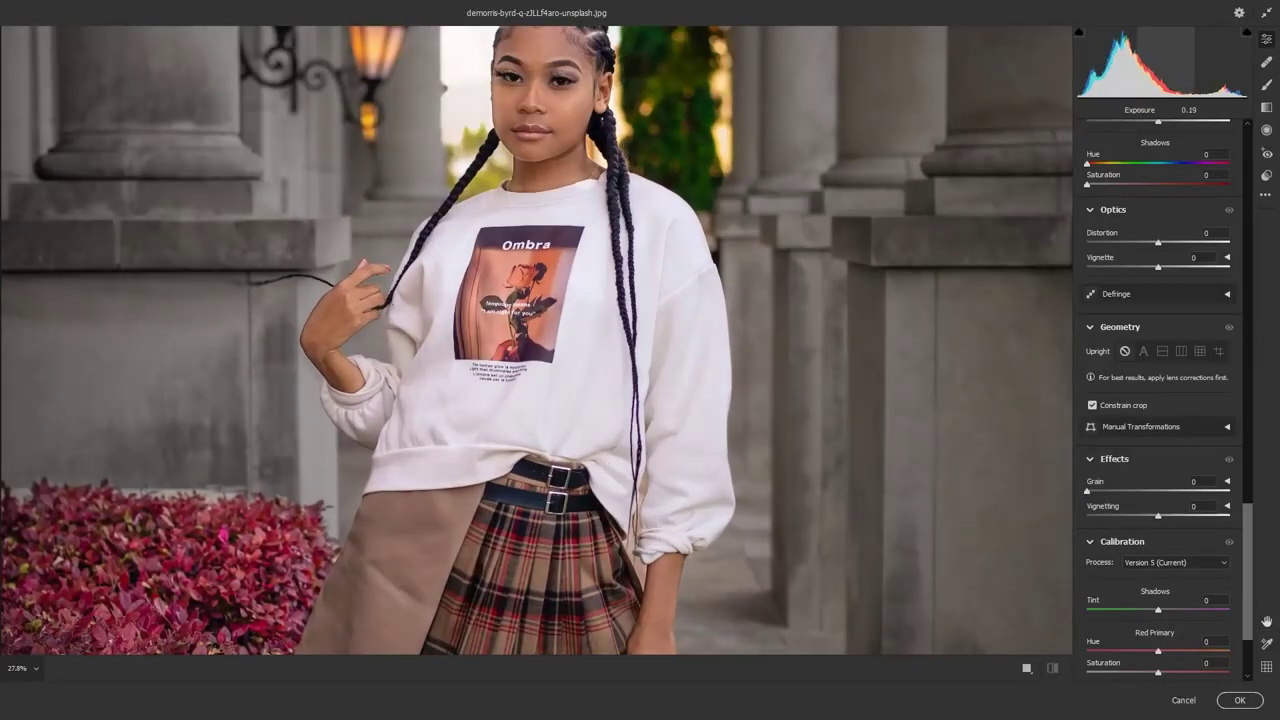
{"action": "left_click_drag", "start_coordinate": [1158, 370], "coordinate": [1087, 371]}
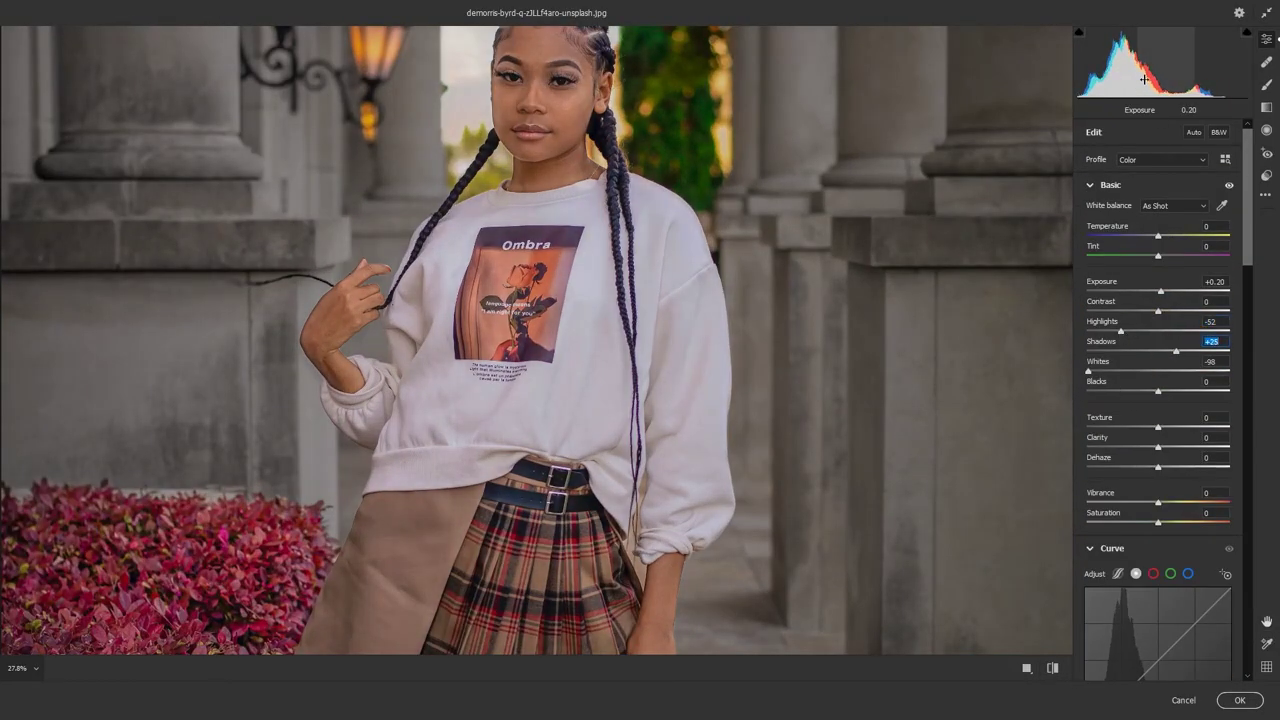
{"action": "left_click", "coordinate": [1239, 700]}
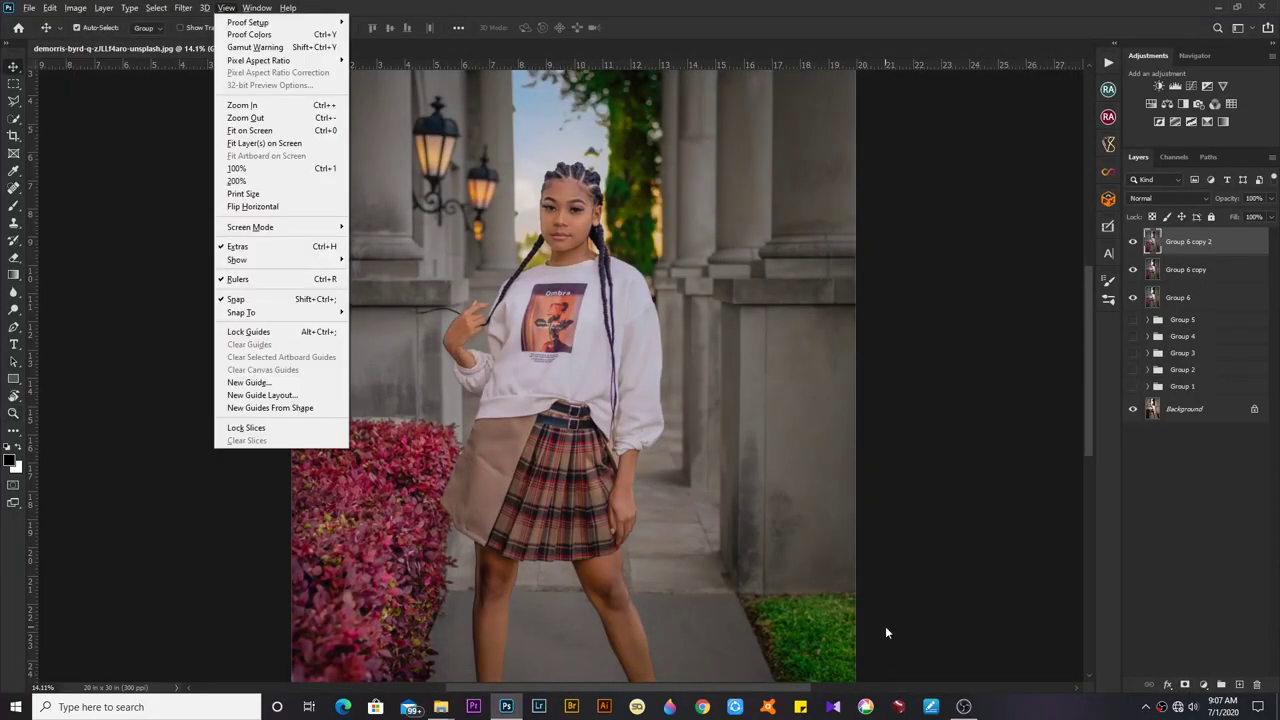
Set Group 6 copy 2 to 50% opacity behind a black mask and start revealing it on the shirt
{"action": "key", "text": "5"}
{"action": "left_click", "coordinate": [1185, 684], "text": "alt"}
{"action": "key", "text": "b"}
{"action": "scroll", "coordinate": [560, 400], "scroll_direction": "up", "scroll_amount": 5}
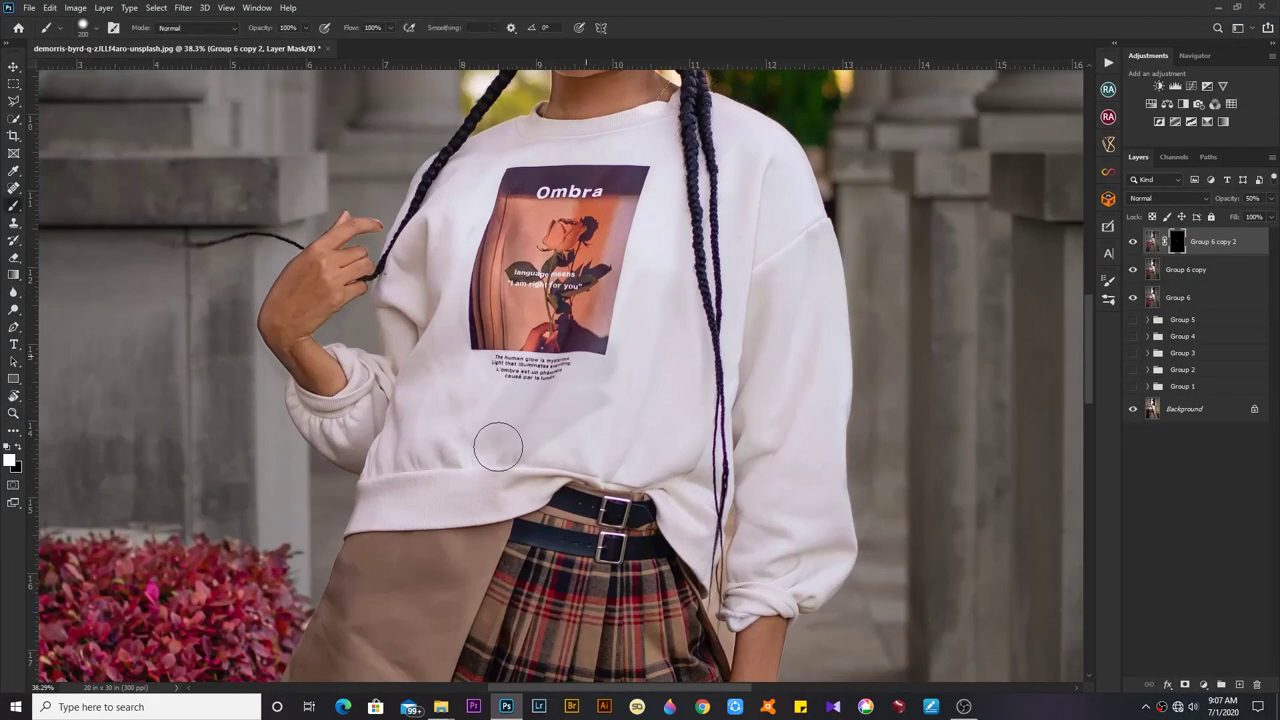
{"action": "left_click_drag", "start_coordinate": [560, 430], "coordinate": [421, 454]}
Paint the toned-down copy across the sweatshirt and right sleeve with a brush of about 175 px
{"action": "key", "text": "bracketright"}
{"action": "key", "text": "bracketright"}
{"action": "key", "text": "bracketright"}
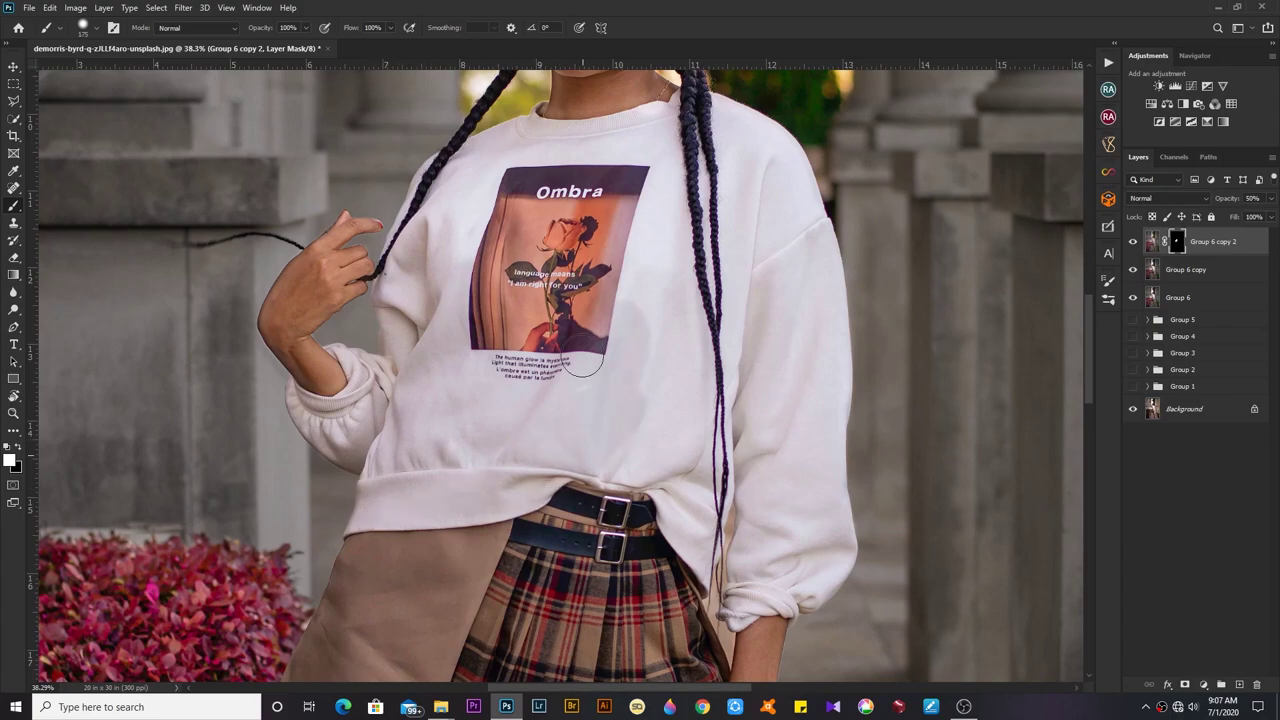
{"action": "left_click_drag", "start_coordinate": [384, 510], "coordinate": [406, 394]}
{"action": "mouse_move", "coordinate": [492, 167]}
{"action": "left_mouse_down"}
{"action": "mouse_move", "coordinate": [738, 483]}
{"action": "mouse_move", "coordinate": [766, 157]}
{"action": "left_mouse_up"}
{"action": "key", "text": "bracketright"}
{"action": "key", "text": "bracketright"}
{"action": "scroll", "coordinate": [766, 157], "scroll_direction": "right", "scroll_amount": 3}
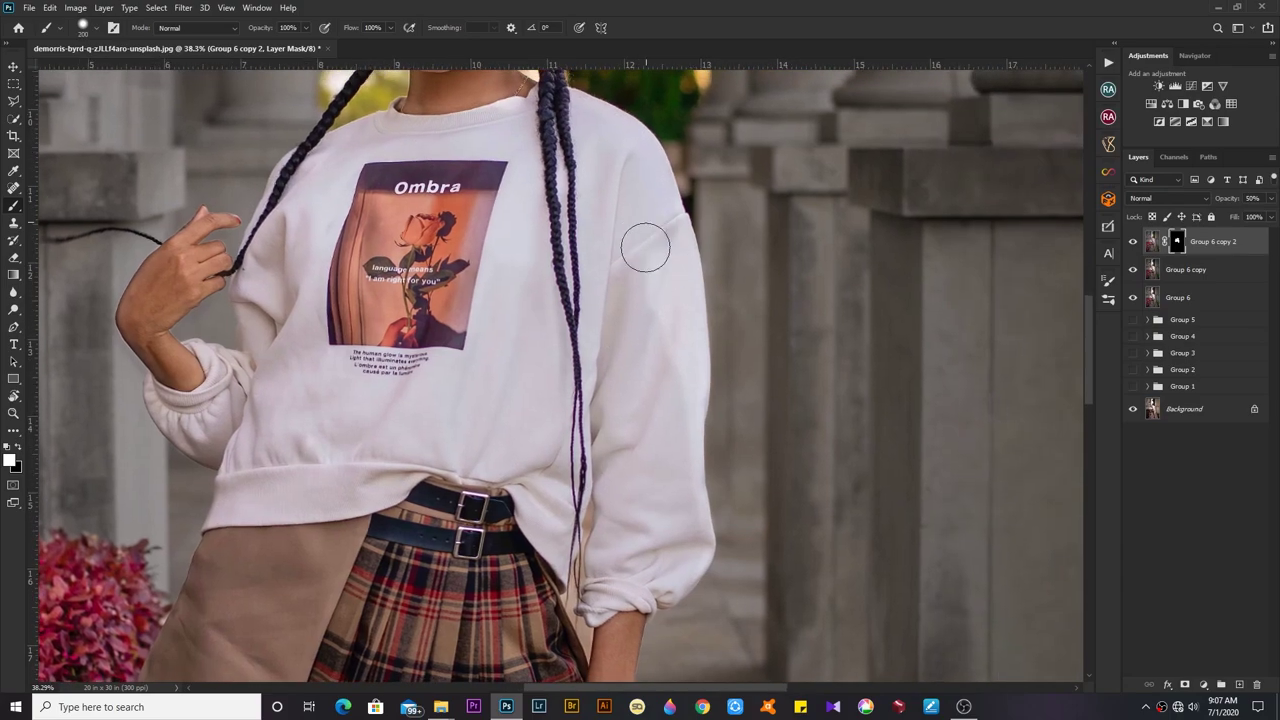
{"action": "left_click_drag", "start_coordinate": [646, 246], "coordinate": [683, 401]}
{"action": "left_click_drag", "start_coordinate": [644, 477], "coordinate": [606, 524]}
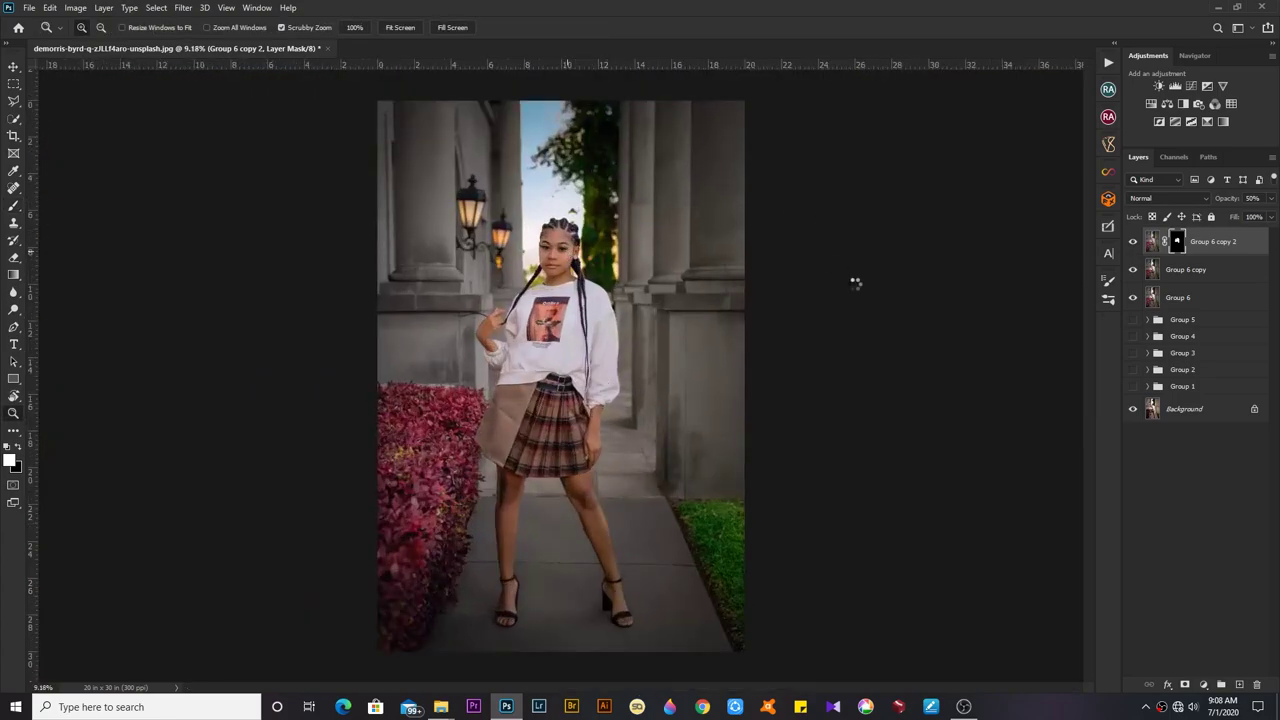
Duplicate the layer for the skirt tint and check the brush options
{"action": "key", "text": "ctrl+j"}
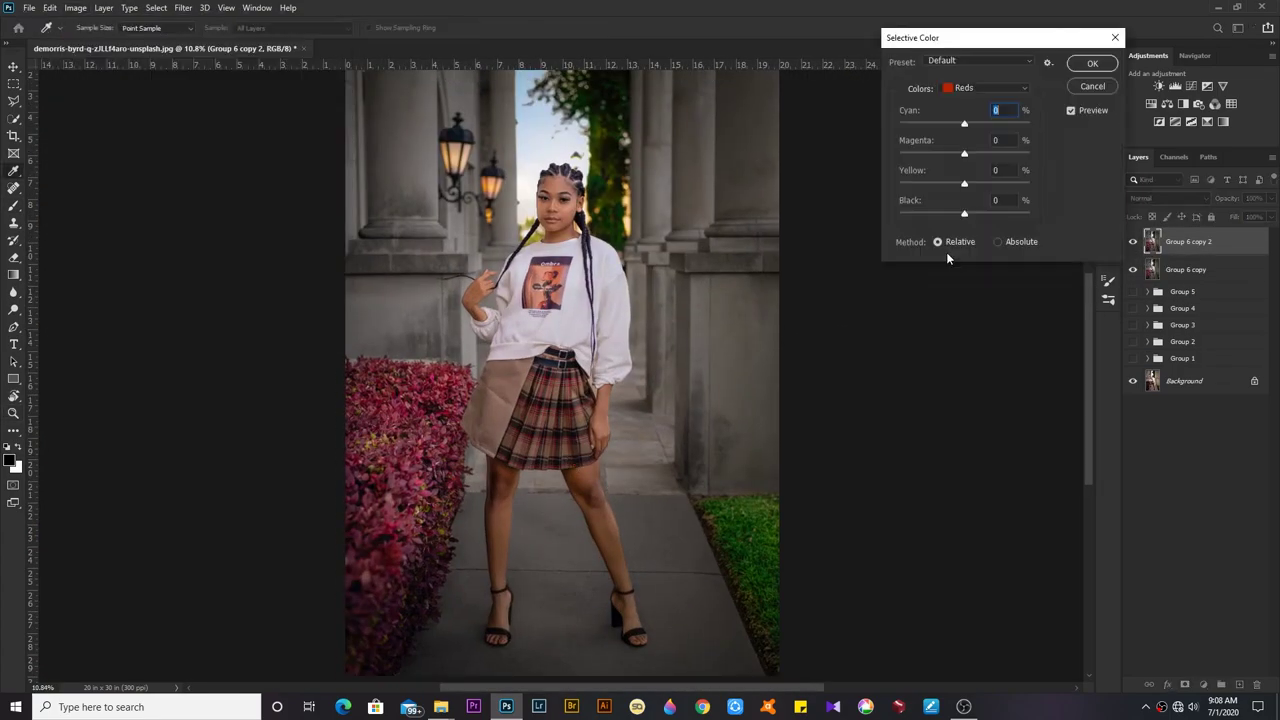
{"action": "left_click", "coordinate": [1096, 60]}
{"action": "left_click", "coordinate": [1185, 684], "text": "alt"}
{"action": "key", "text": "b"}
{"action": "right_click", "coordinate": [440, 386]}
{"action": "left_click", "coordinate": [507, 316]}
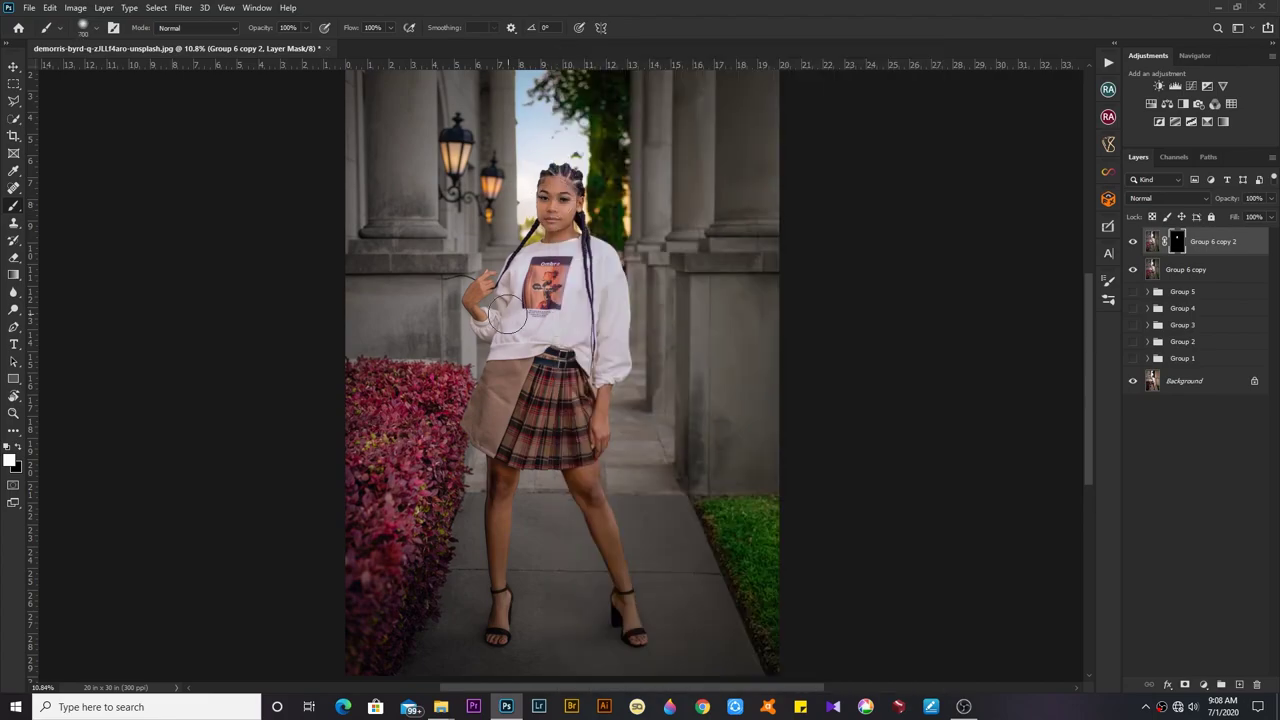
{"action": "scroll", "coordinate": [678, 500], "scroll_direction": "up", "scroll_amount": 3}
Colorize the copy red with Hue/Saturation at Saturation 31
{"action": "key", "text": "ctrl+u"}
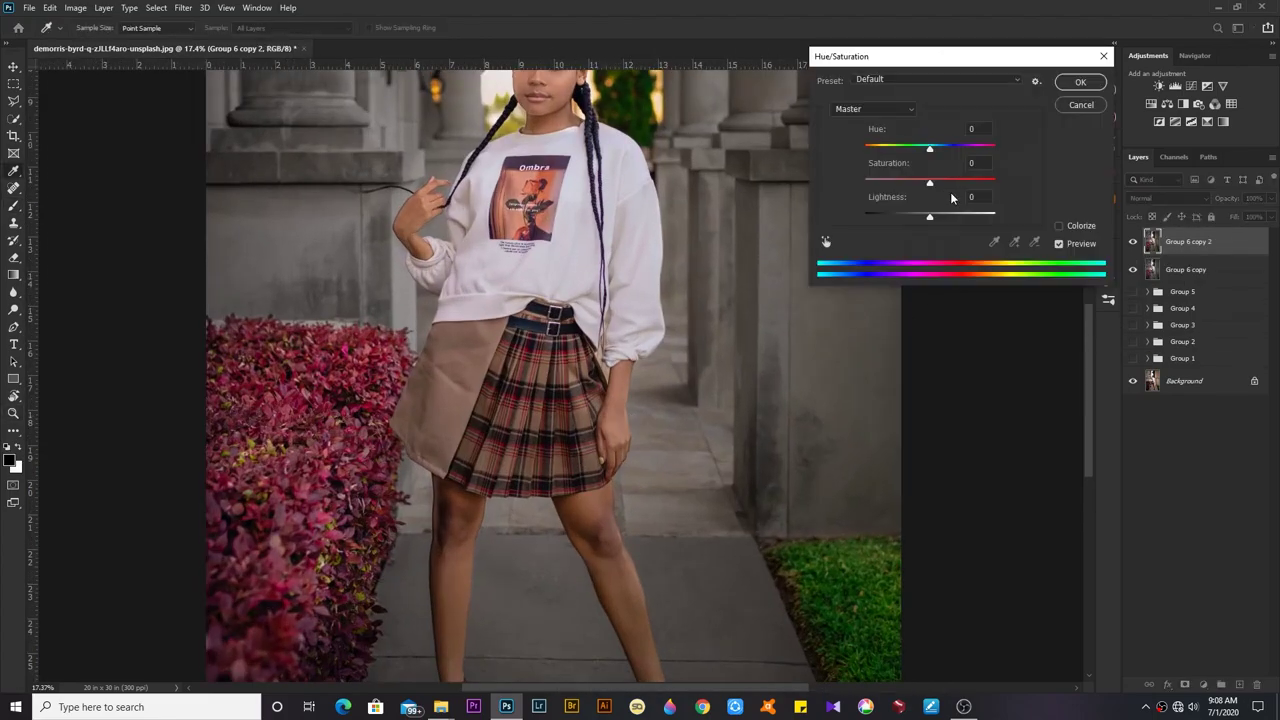
{"action": "left_click", "coordinate": [1059, 225]}
{"action": "left_click_drag", "start_coordinate": [897, 182], "coordinate": [905, 182]}
{"action": "key", "text": "Return"}
{"action": "left_click", "coordinate": [1165, 198]}
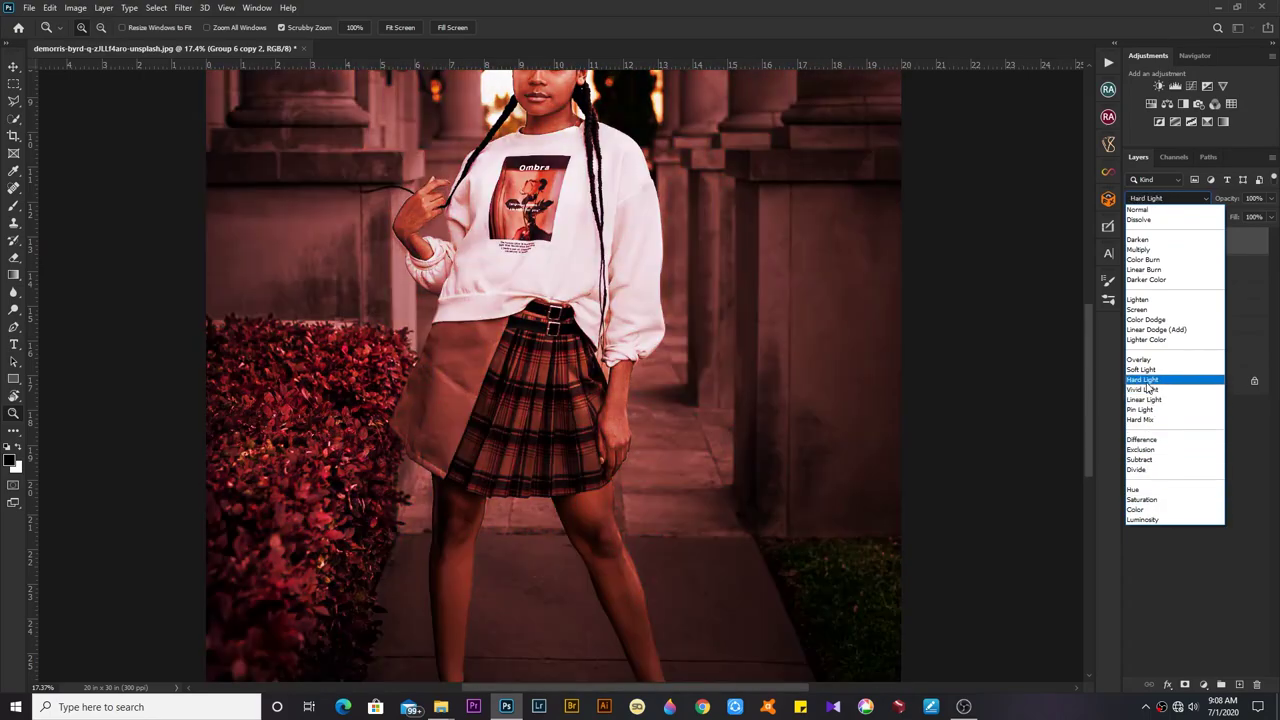
Blend the red copy in Hard Light at 40% opacity, masked black and painted onto the skirt
{"action": "left_click", "coordinate": [1147, 384]}
{"action": "left_click_drag", "start_coordinate": [1228, 198], "coordinate": [1230, 200]}
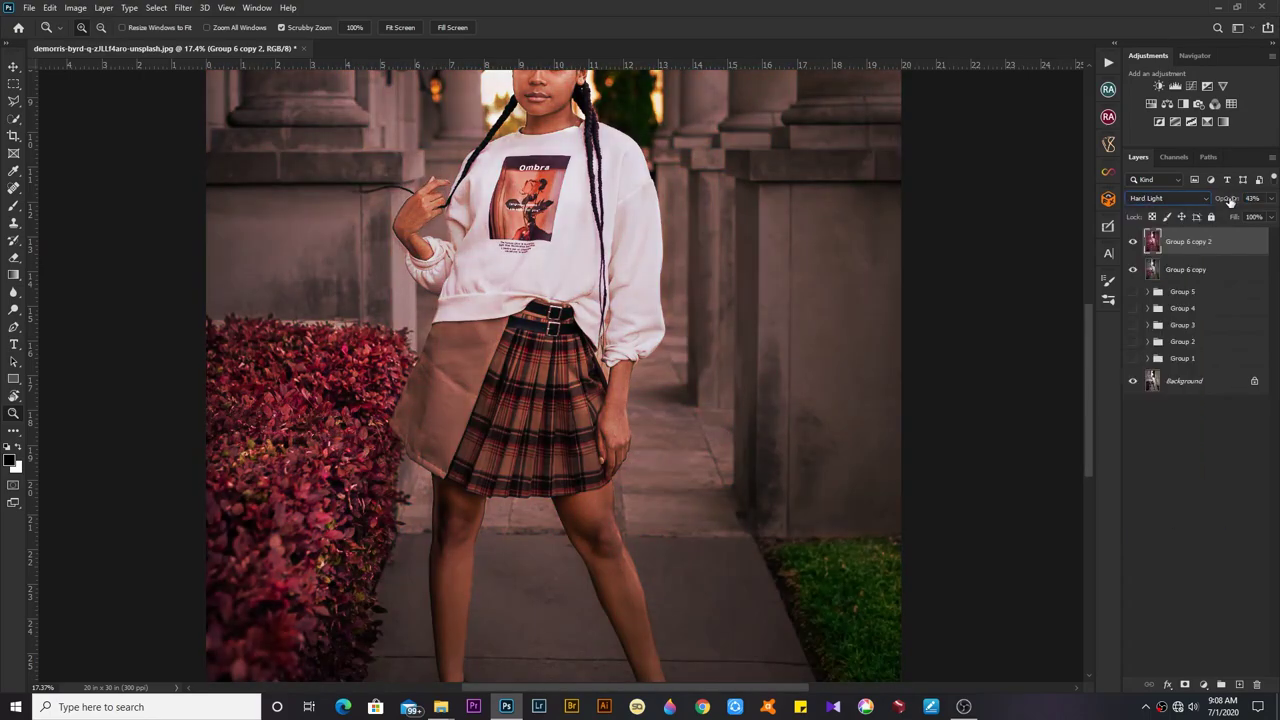
{"action": "left_click", "coordinate": [1185, 686], "text": "alt"}
{"action": "key", "text": "b"}
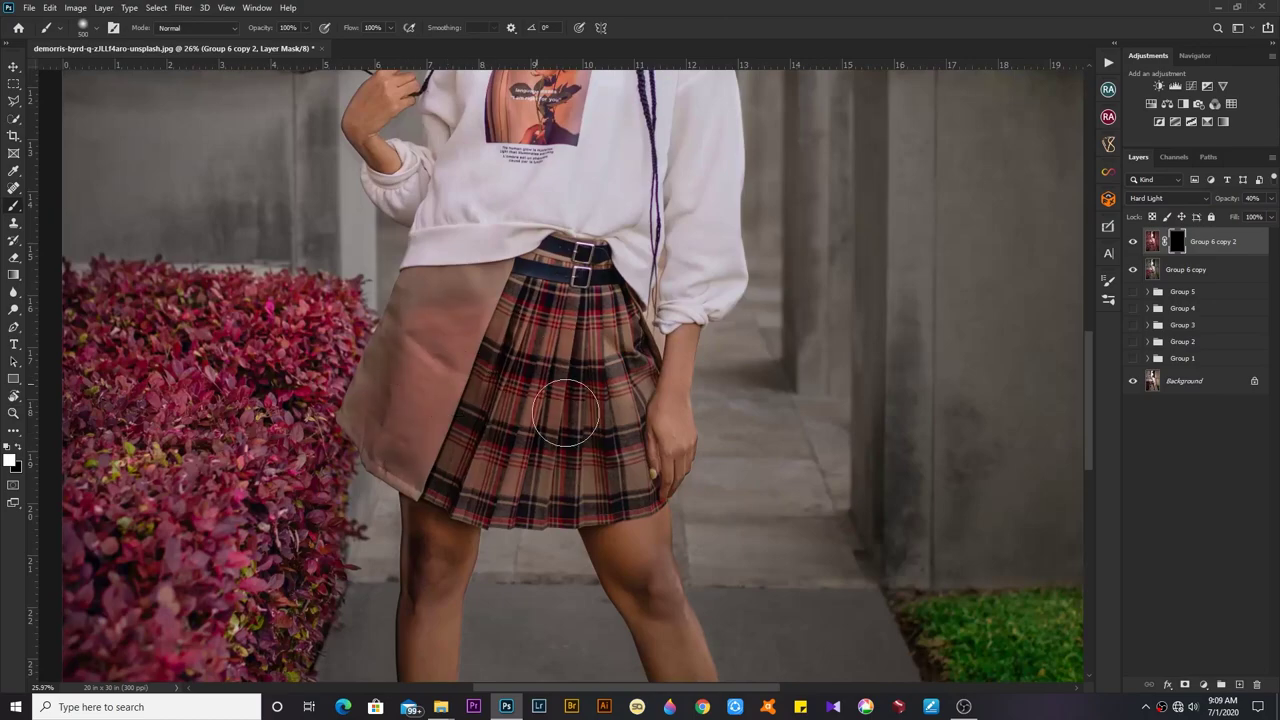
{"action": "scroll", "coordinate": [365, 427], "scroll_direction": "up", "scroll_amount": 3}
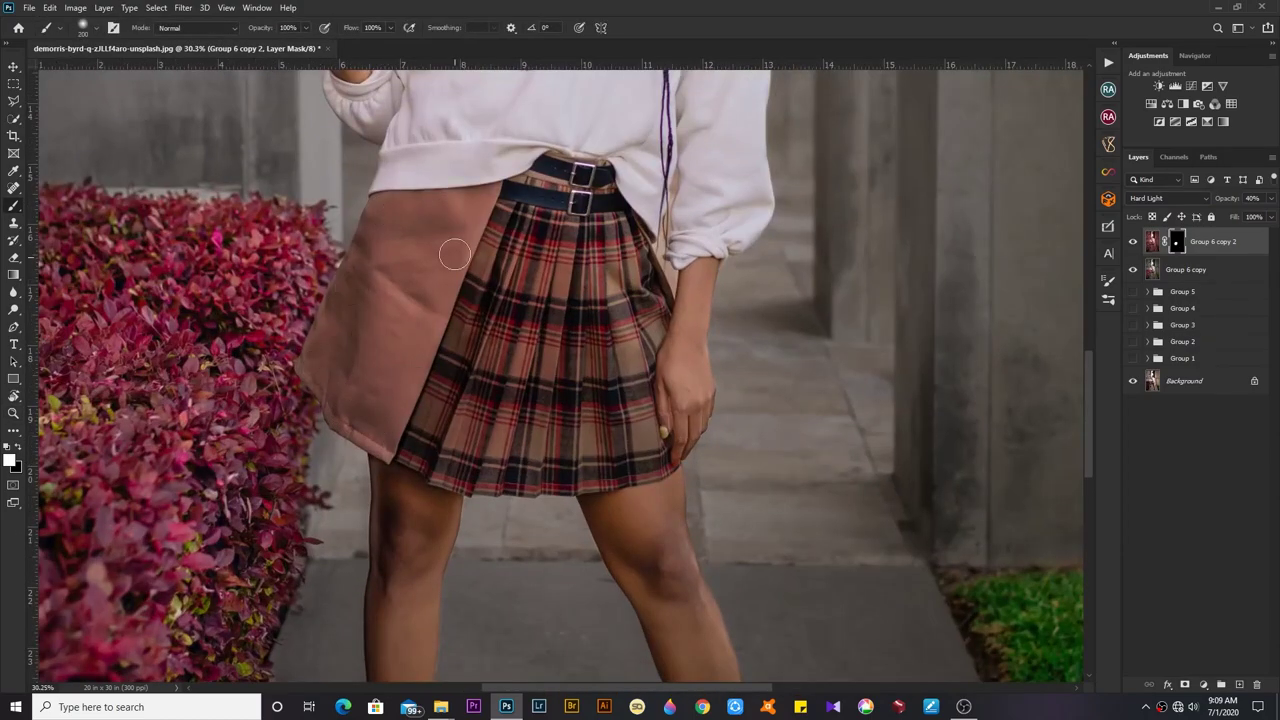
{"action": "mouse_move", "coordinate": [447, 470]}
{"action": "left_mouse_down"}
{"action": "mouse_move", "coordinate": [571, 409]}
{"action": "mouse_move", "coordinate": [613, 287]}
{"action": "mouse_move", "coordinate": [606, 245]}
{"action": "left_mouse_up"}
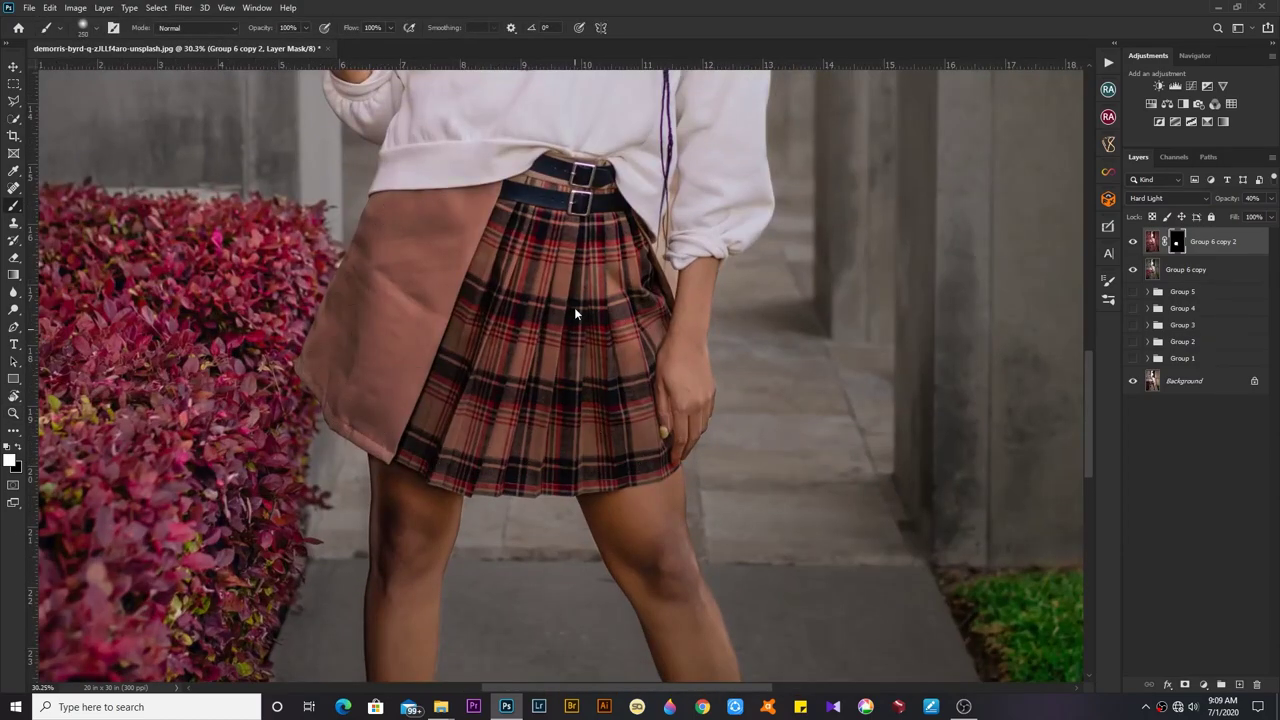
{"action": "key", "text": "ctrl+0"}
Merge the red skirt layer into the layer below and view the whole photo
{"action": "key", "text": "ctrl+e"}
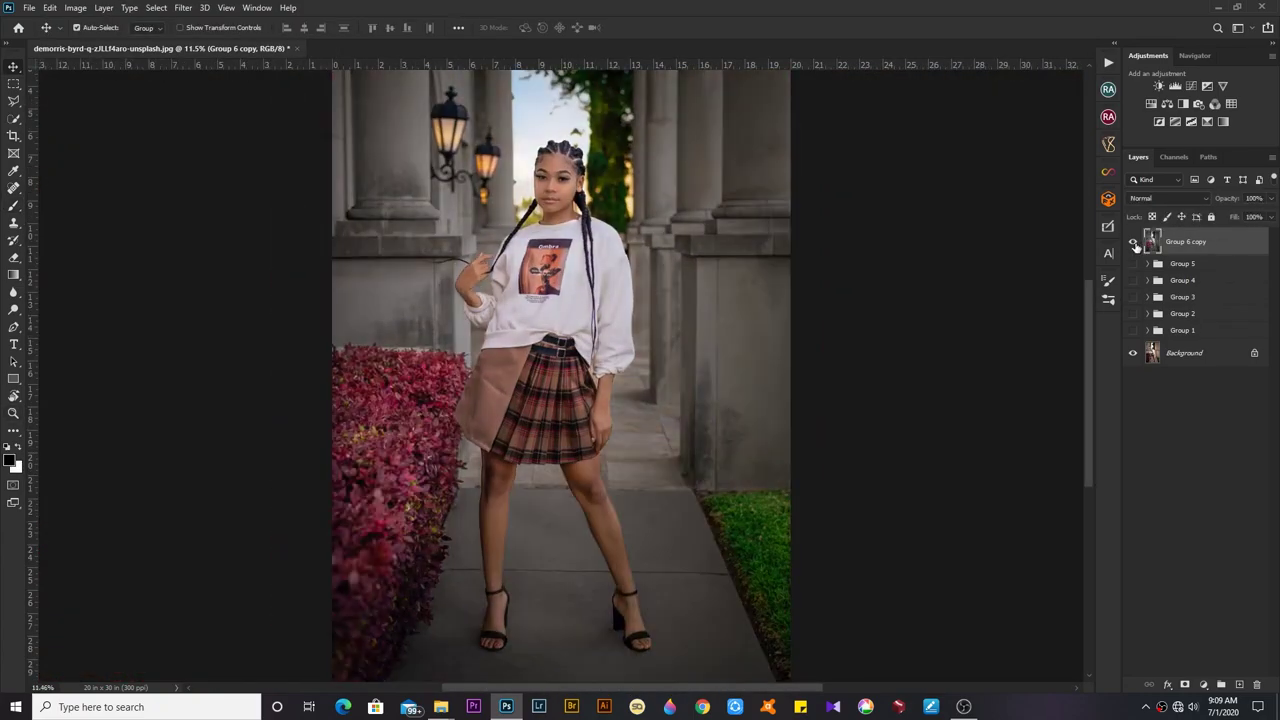
{"action": "key", "text": "z"}
{"action": "key", "text": "ctrl+z"}
{"action": "left_click_drag", "start_coordinate": [534, 398], "coordinate": [566, 402]}
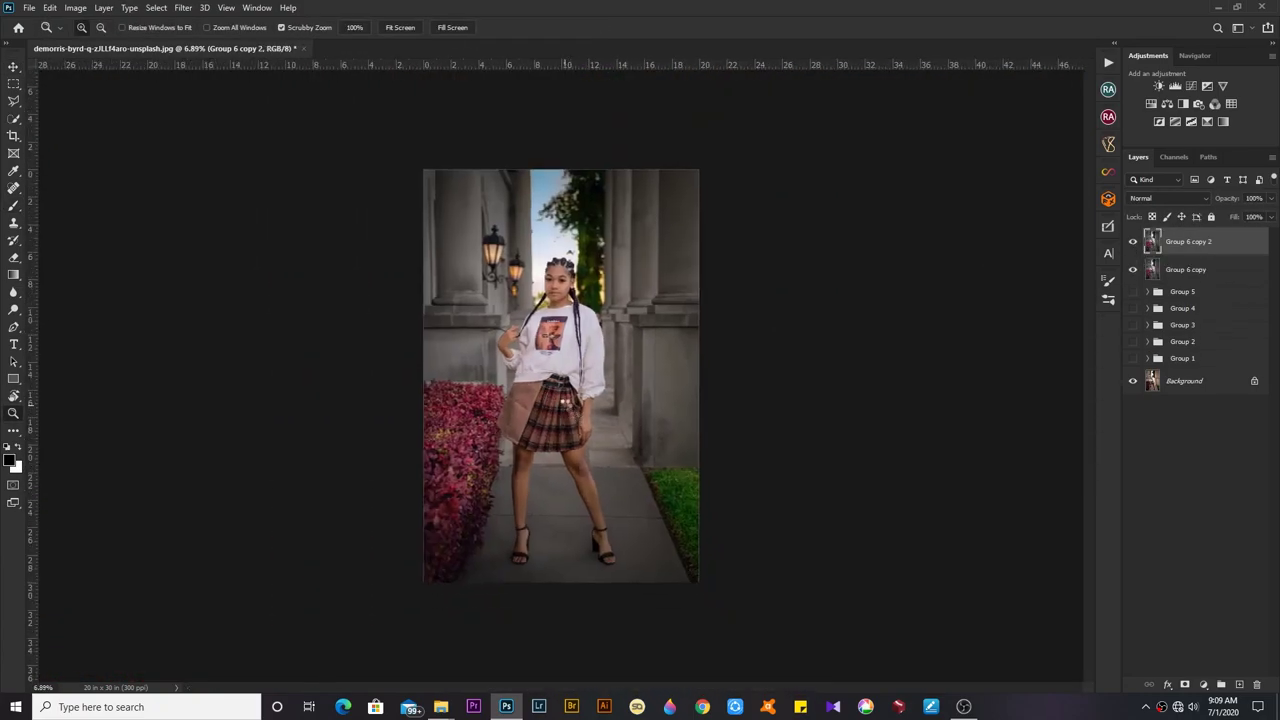
In Camera Raw, add a radial filter around the left wall lamps at Temperature +32, Exposure +0.20
{"action": "key", "text": "shift+ctrl+a"}
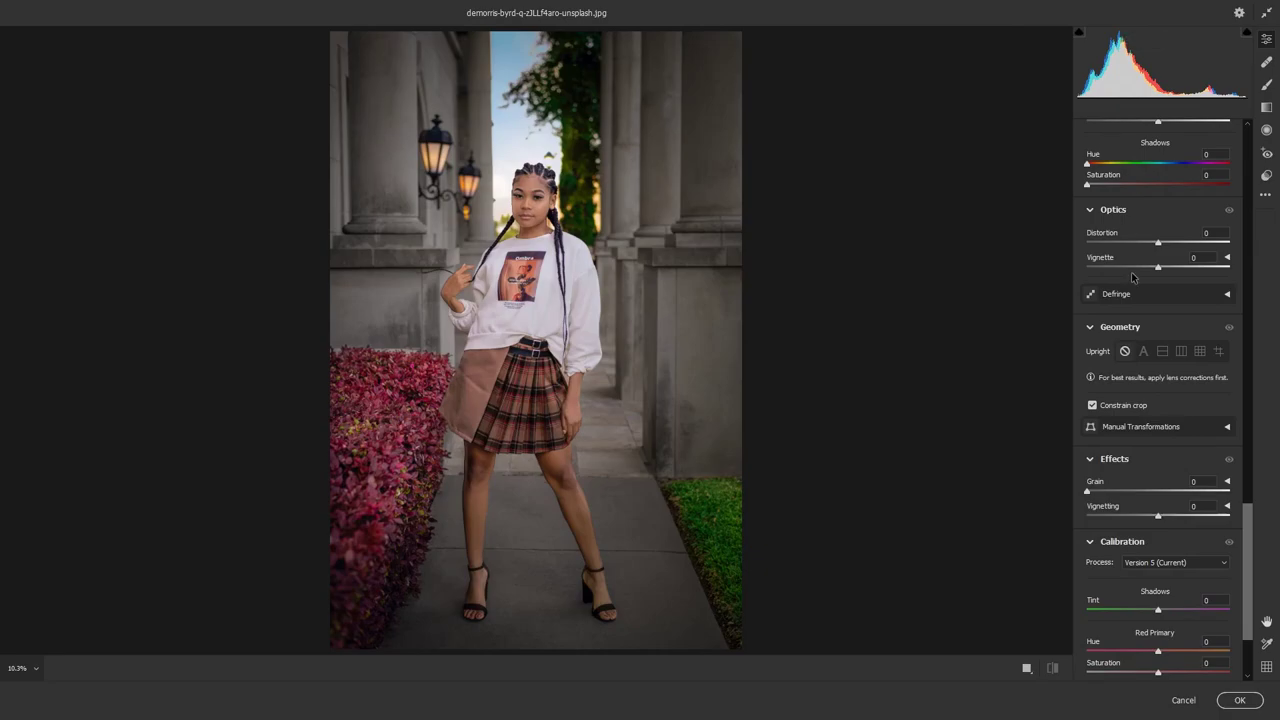
{"action": "key", "text": "j"}
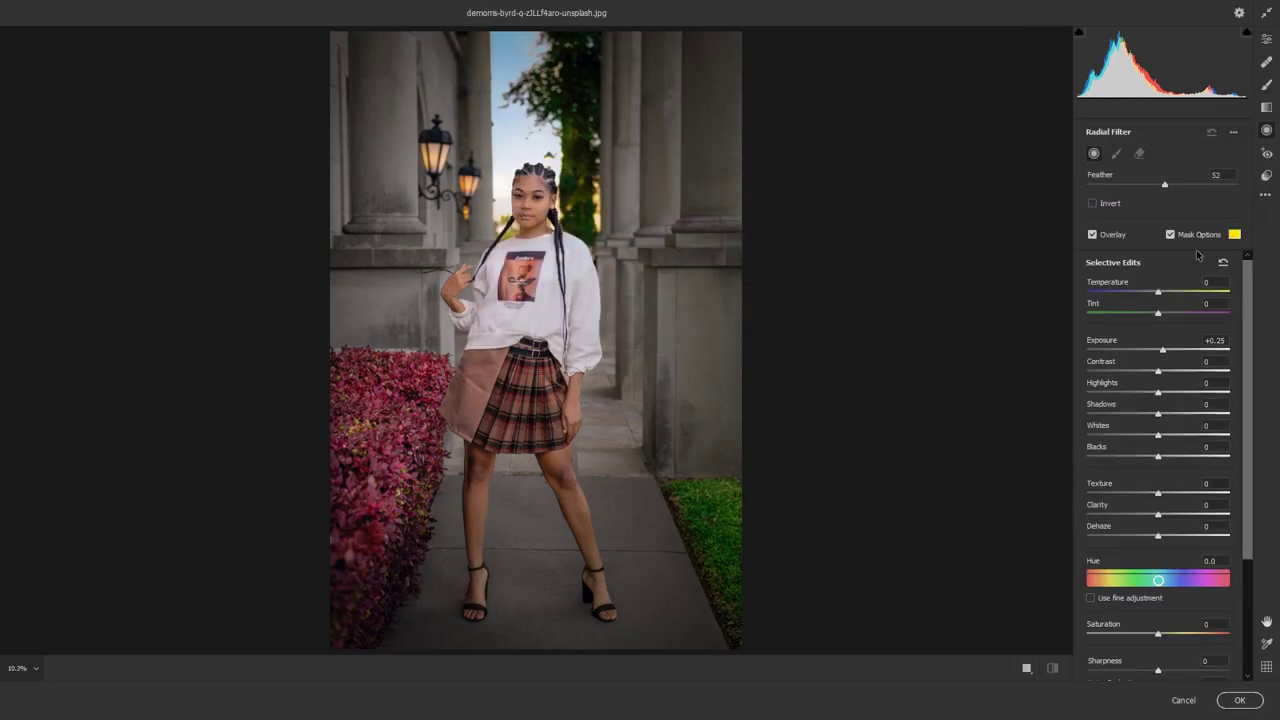
{"action": "left_click", "coordinate": [770, 209]}
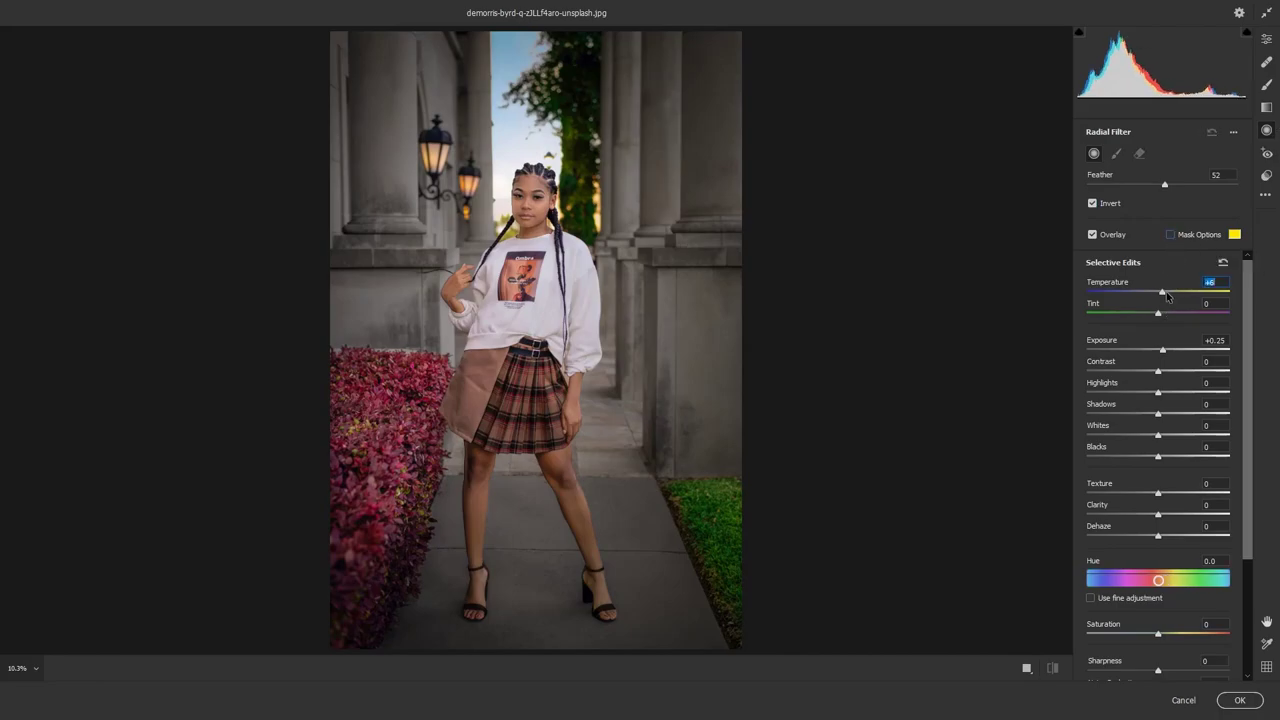
{"action": "type", "text": "+32"}
{"action": "left_click_drag", "start_coordinate": [435, 157], "coordinate": [484, 224]}
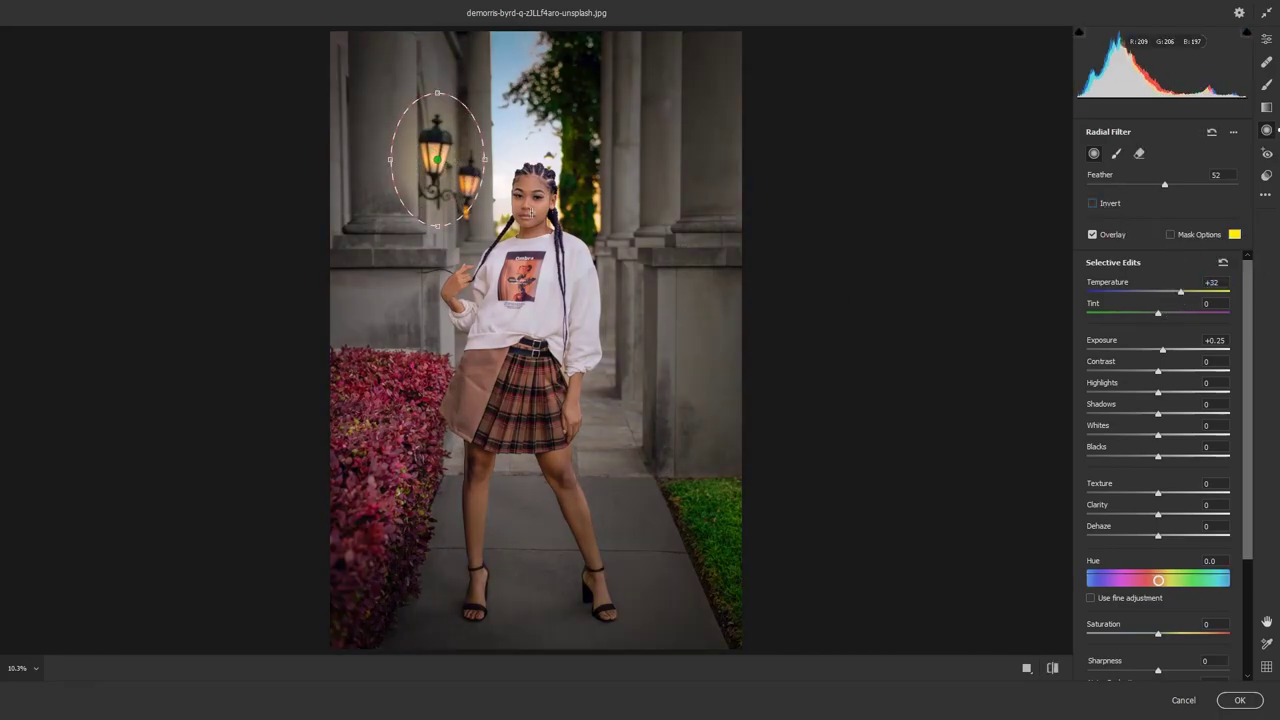
{"action": "double_click", "coordinate": [1159, 349]}
{"action": "type", "text": "0.2"}
{"action": "key", "text": "Return"}
{"action": "left_click_drag", "start_coordinate": [436, 30], "coordinate": [375, 232]}
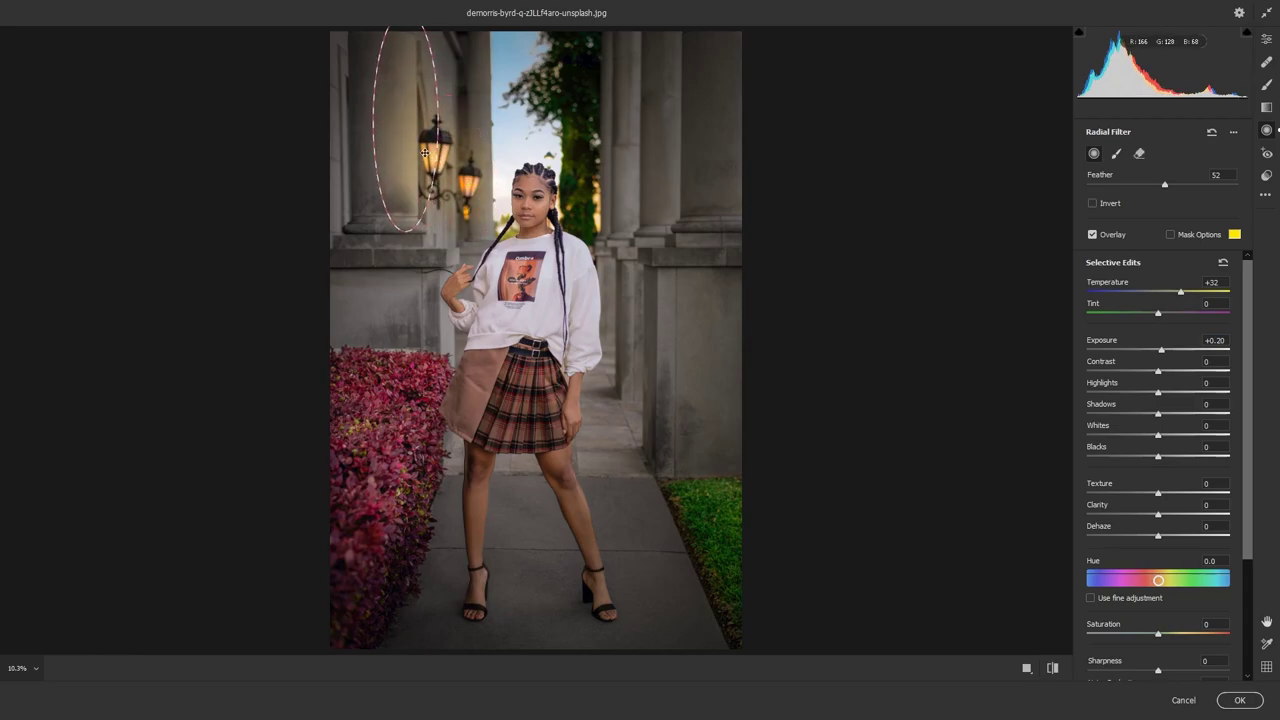
{"action": "left_click_drag", "start_coordinate": [424, 152], "coordinate": [426, 154]}
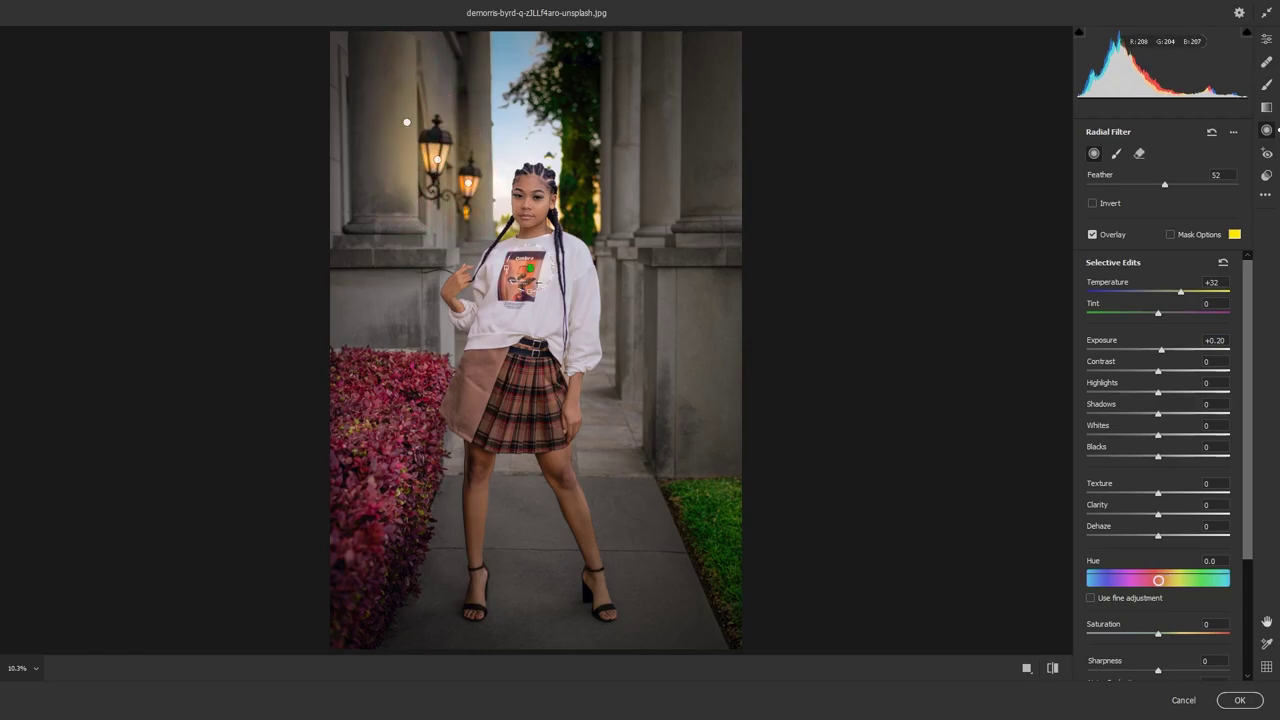
Brush a warm exposure lift onto the lamps with the Camera Raw masking brush
{"action": "key", "text": "e"}
{"action": "key", "text": "k"}
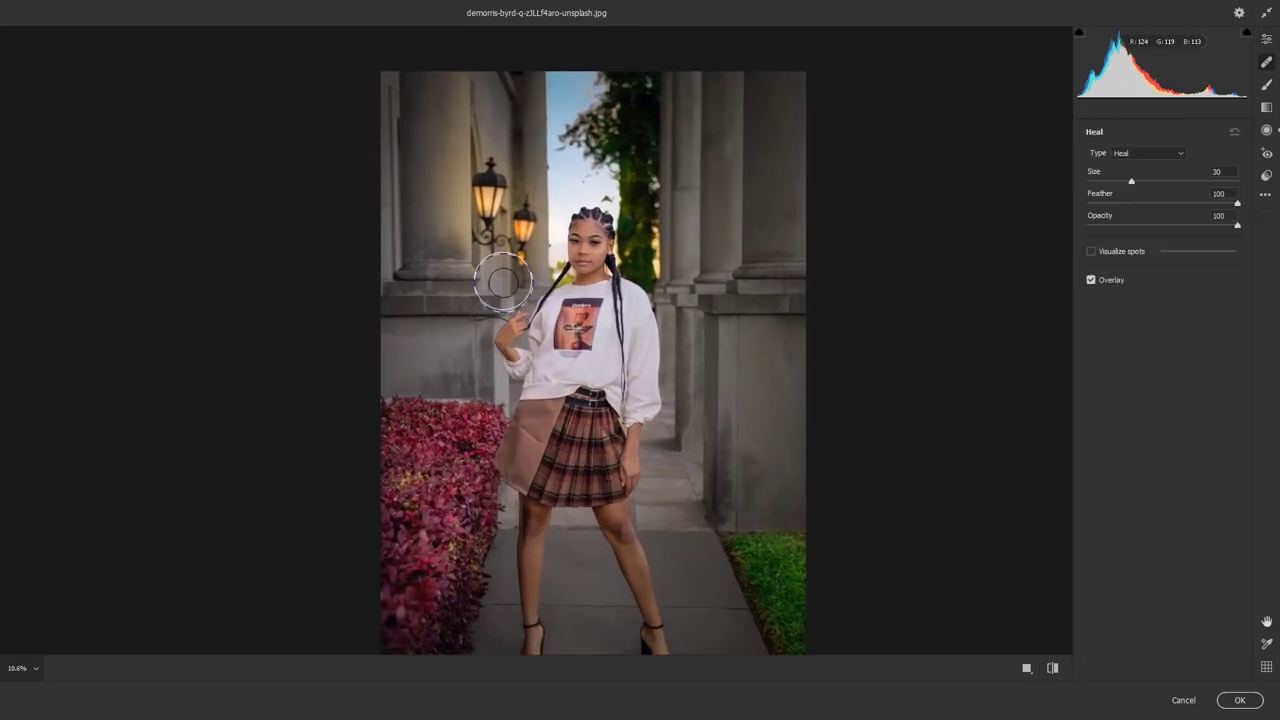
{"action": "left_click", "coordinate": [507, 270]}
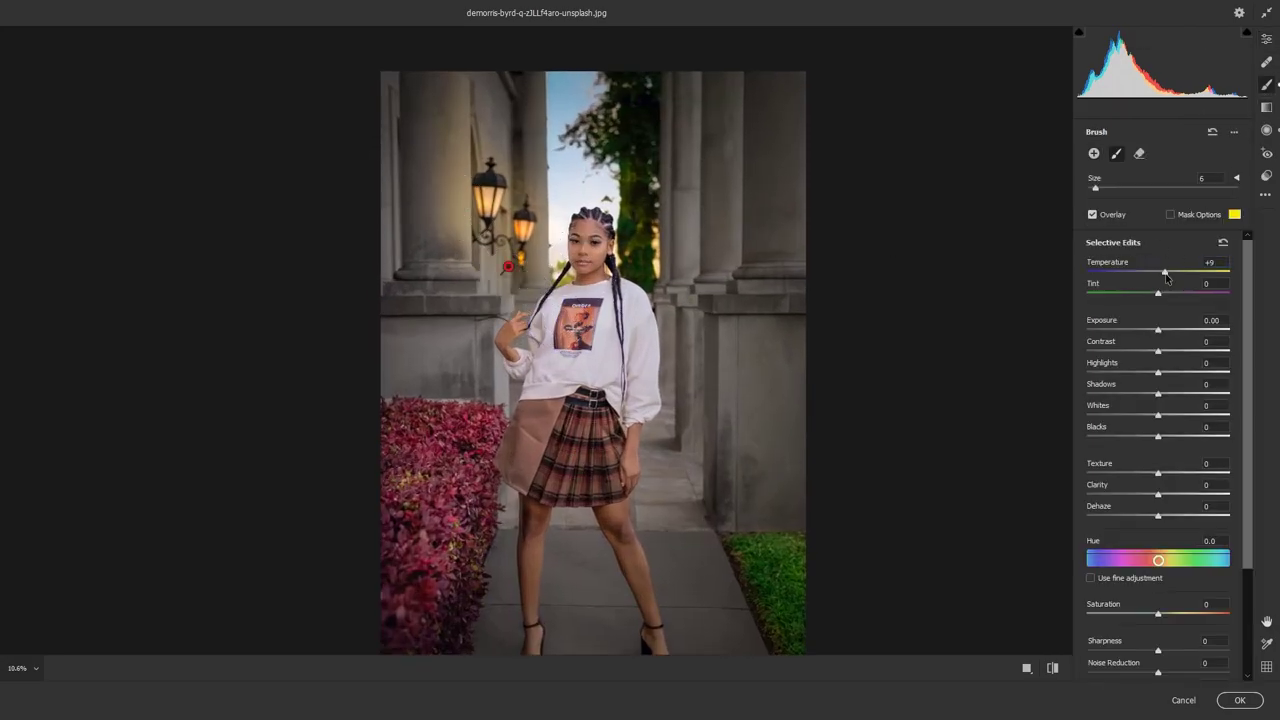
{"action": "left_click_drag", "start_coordinate": [1164, 271], "coordinate": [1180, 271]}
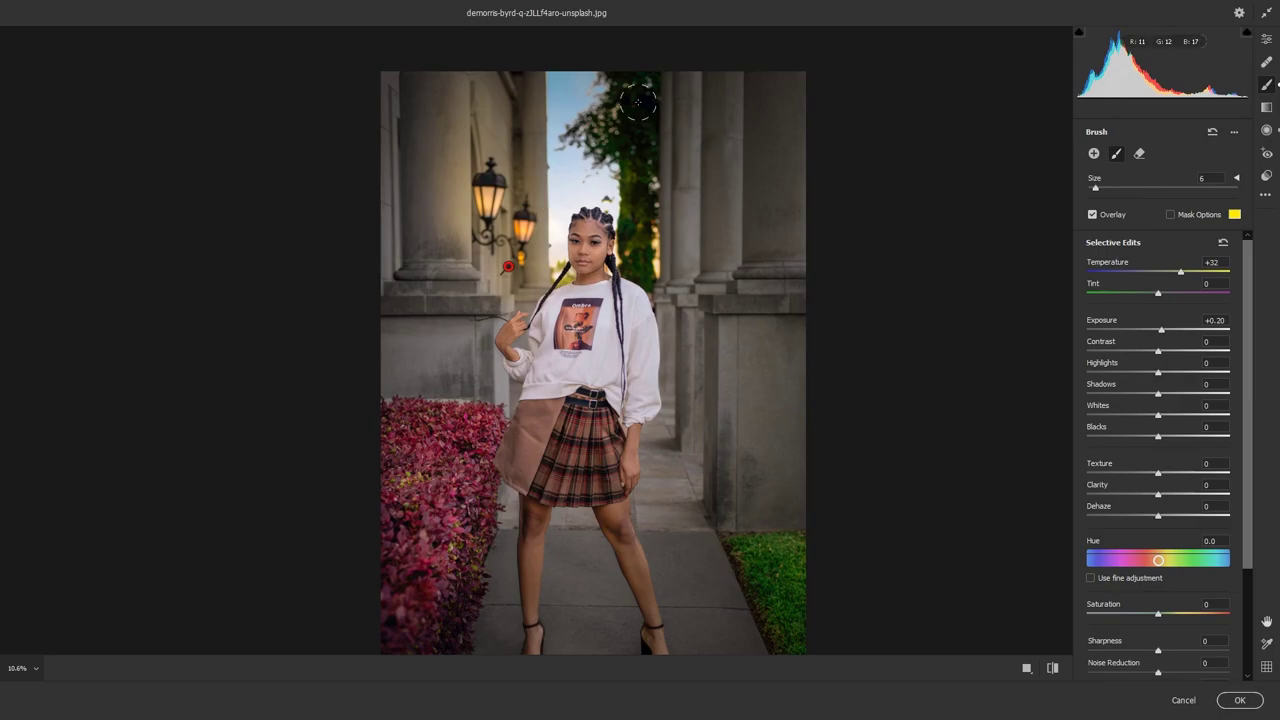
{"action": "key", "text": "bracketleft"}
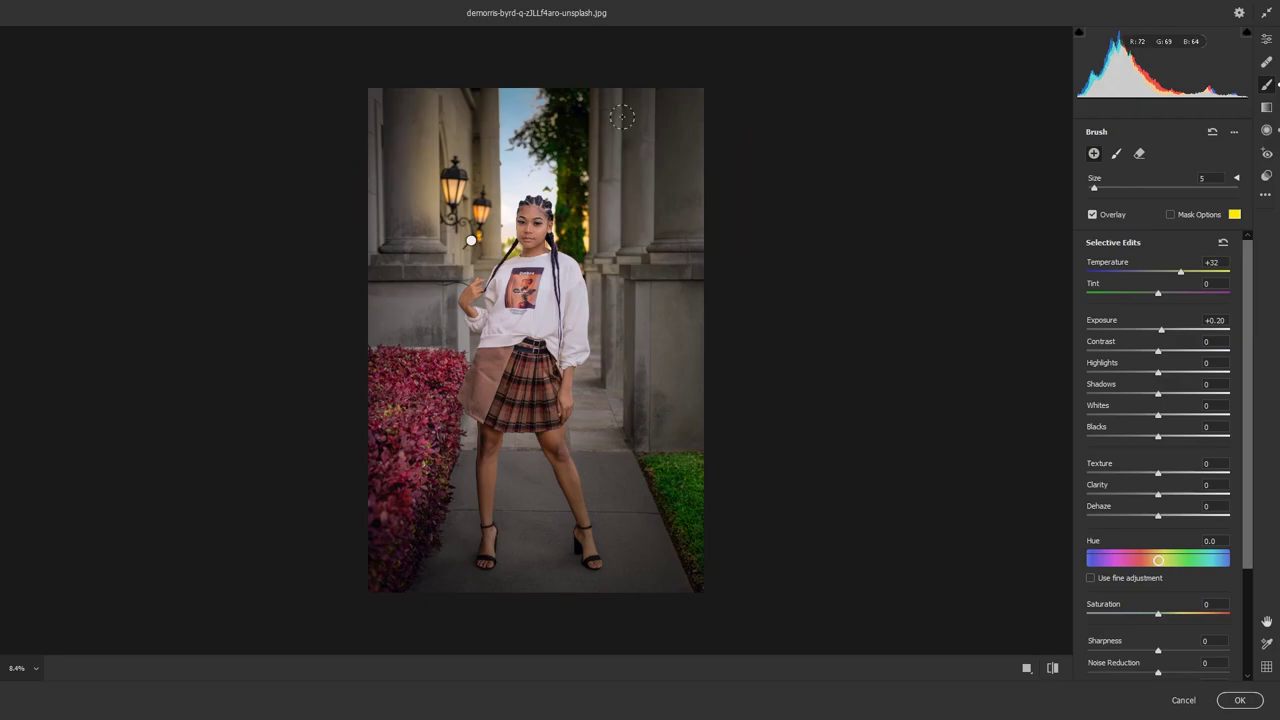
{"action": "left_click_drag", "start_coordinate": [622, 117], "coordinate": [610, 262]}
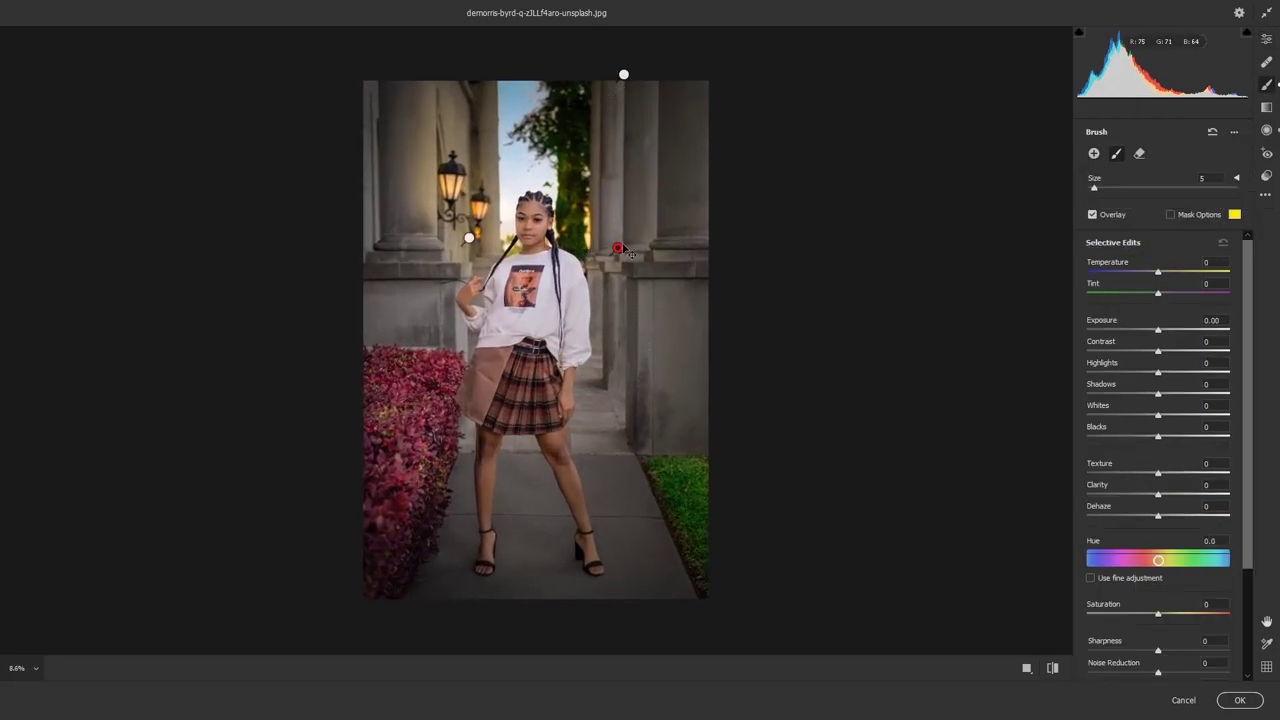
{"action": "key", "text": "Return"}
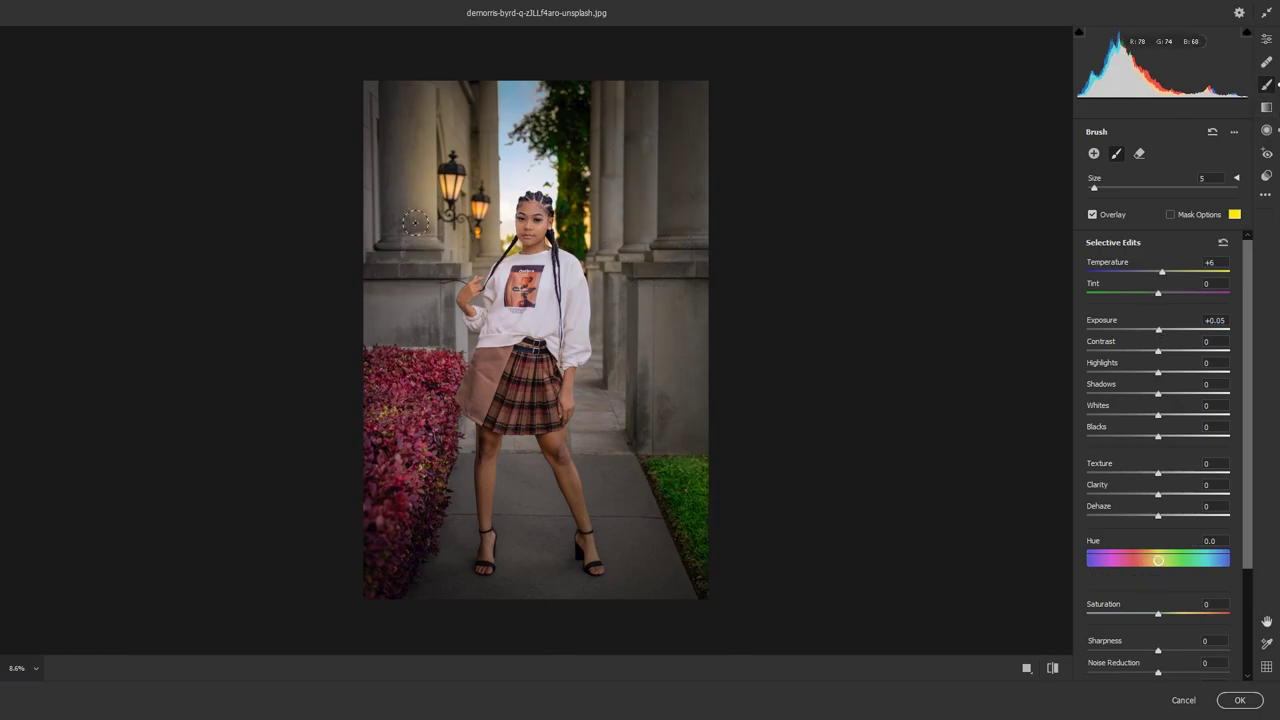
Lower the brushed warmth to Temperature +7, brush the hair, and apply the Camera Raw edits
{"action": "key", "text": "bracketleft"}
{"action": "key", "text": "bracketleft"}
{"action": "key", "text": "bracketleft"}
{"action": "key", "text": "Down"}
{"action": "key", "text": "Down"}
{"action": "key", "text": "Down"}
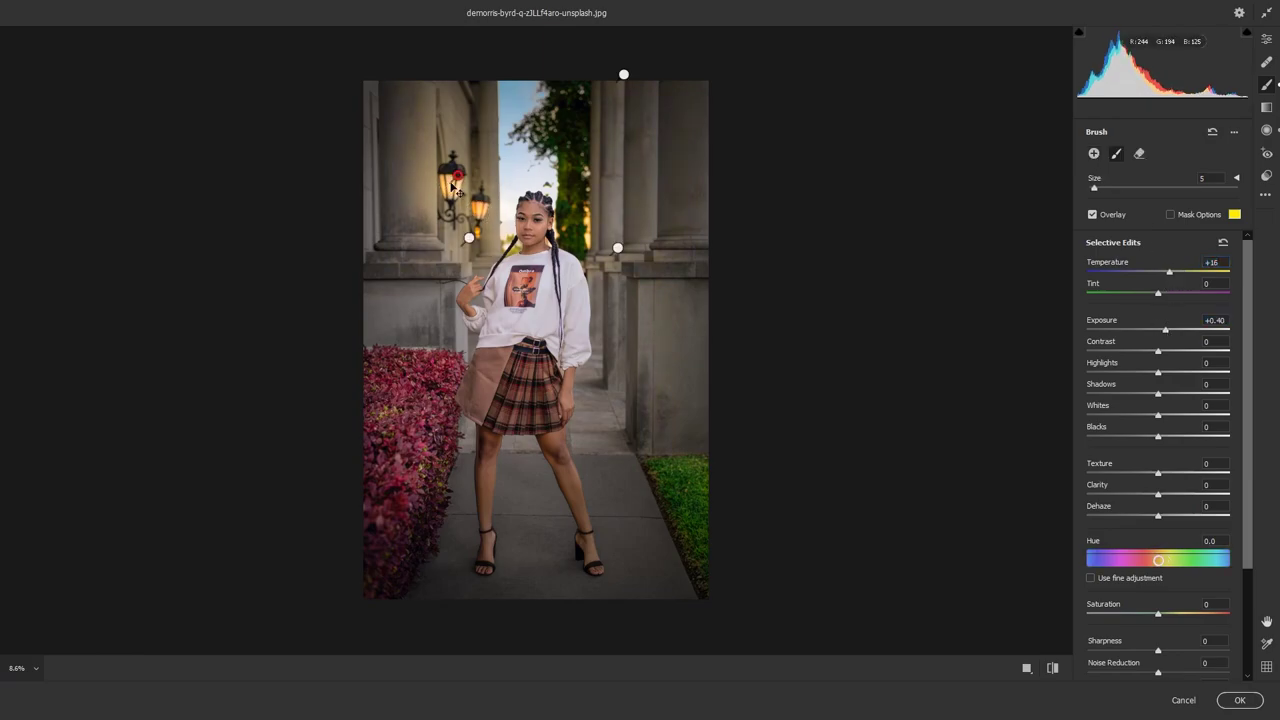
{"action": "key", "text": "e"}
{"action": "left_click", "coordinate": [537, 385]}
{"action": "key", "text": "k"}
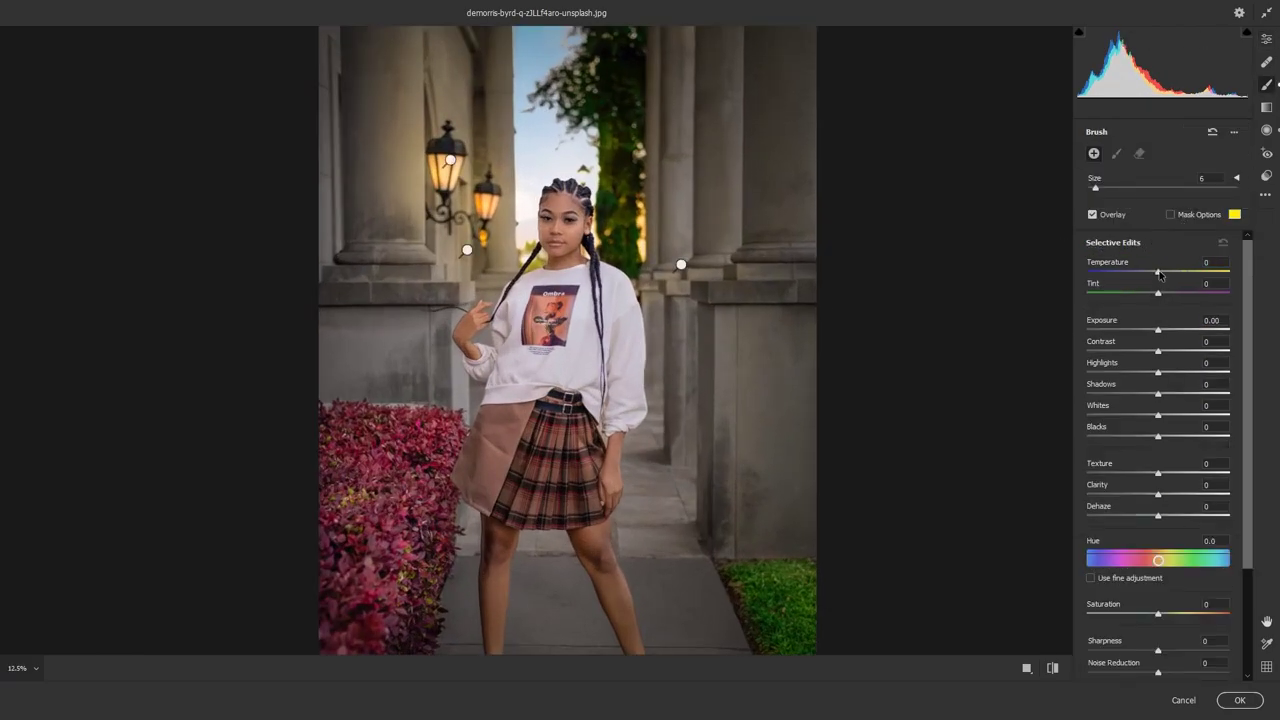
{"action": "left_click", "coordinate": [512, 283]}
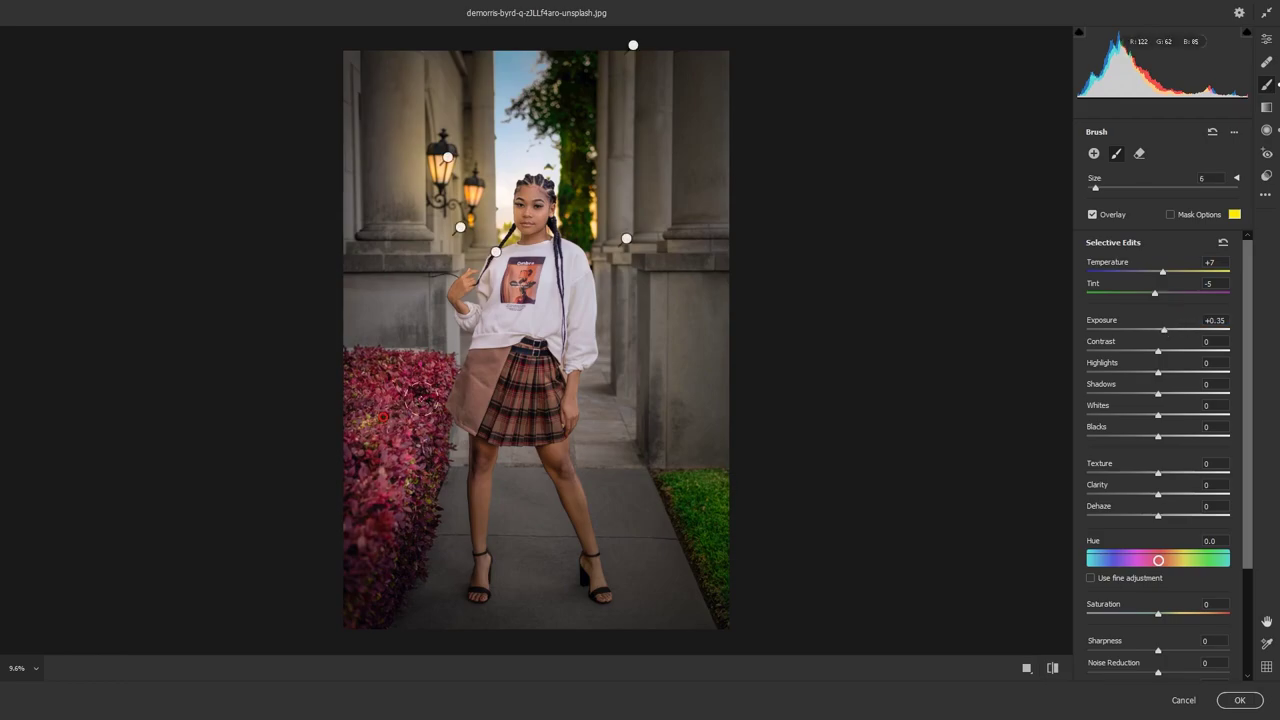
{"action": "key", "text": "Return"}
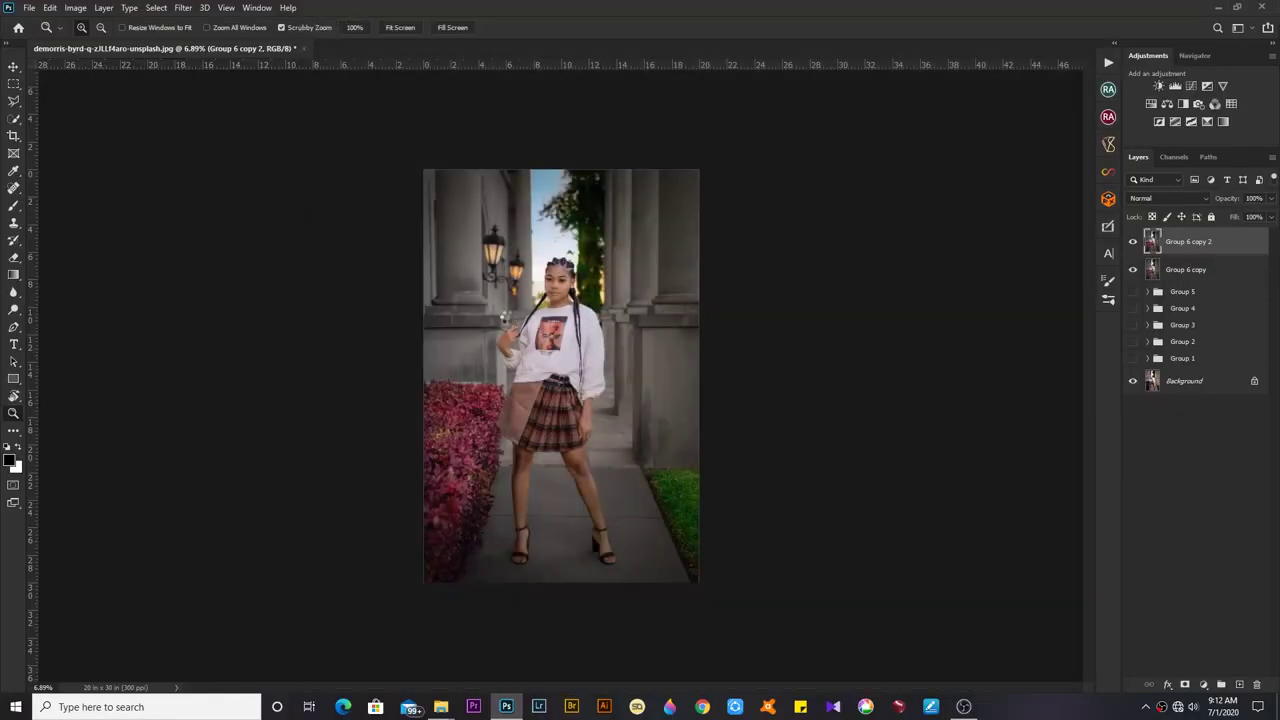
Zoom in on the face and run the Magic Eraser skin action from the Actions panel
{"action": "left_click_drag", "start_coordinate": [553, 358], "coordinate": [590, 349]}
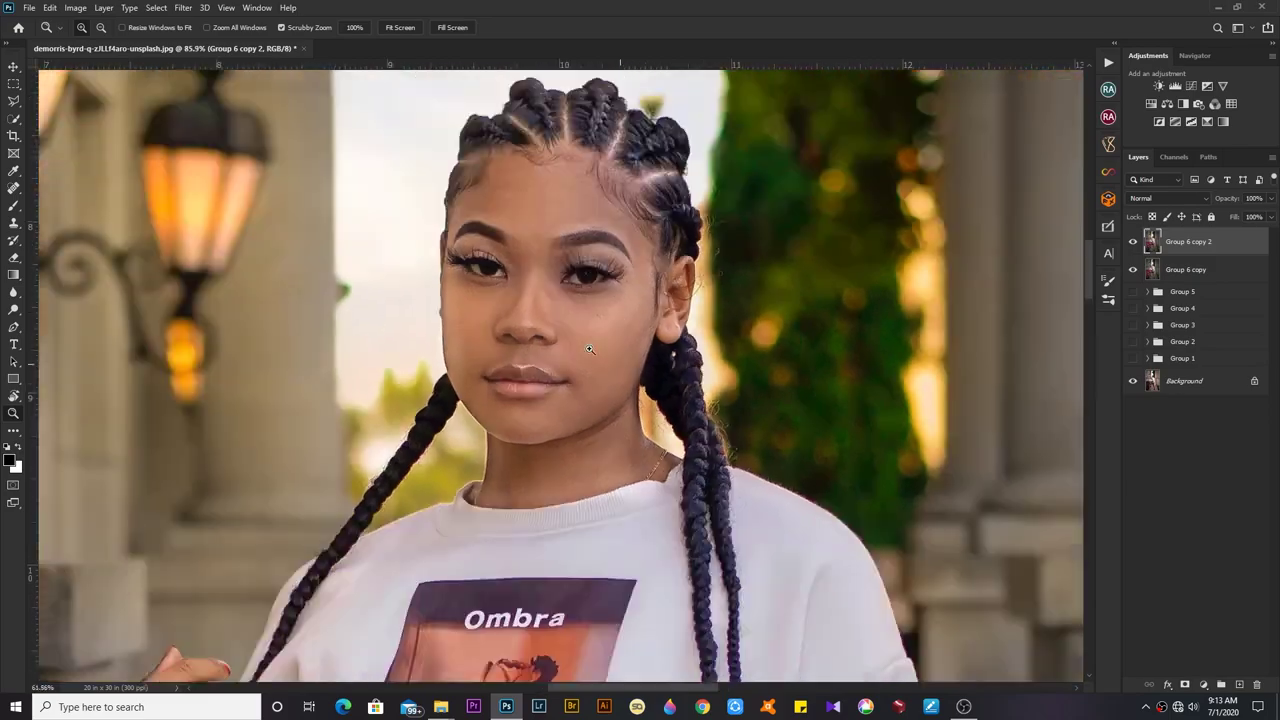
{"action": "key", "text": "ctrl+minus"}
{"action": "left_click", "coordinate": [1108, 62]}
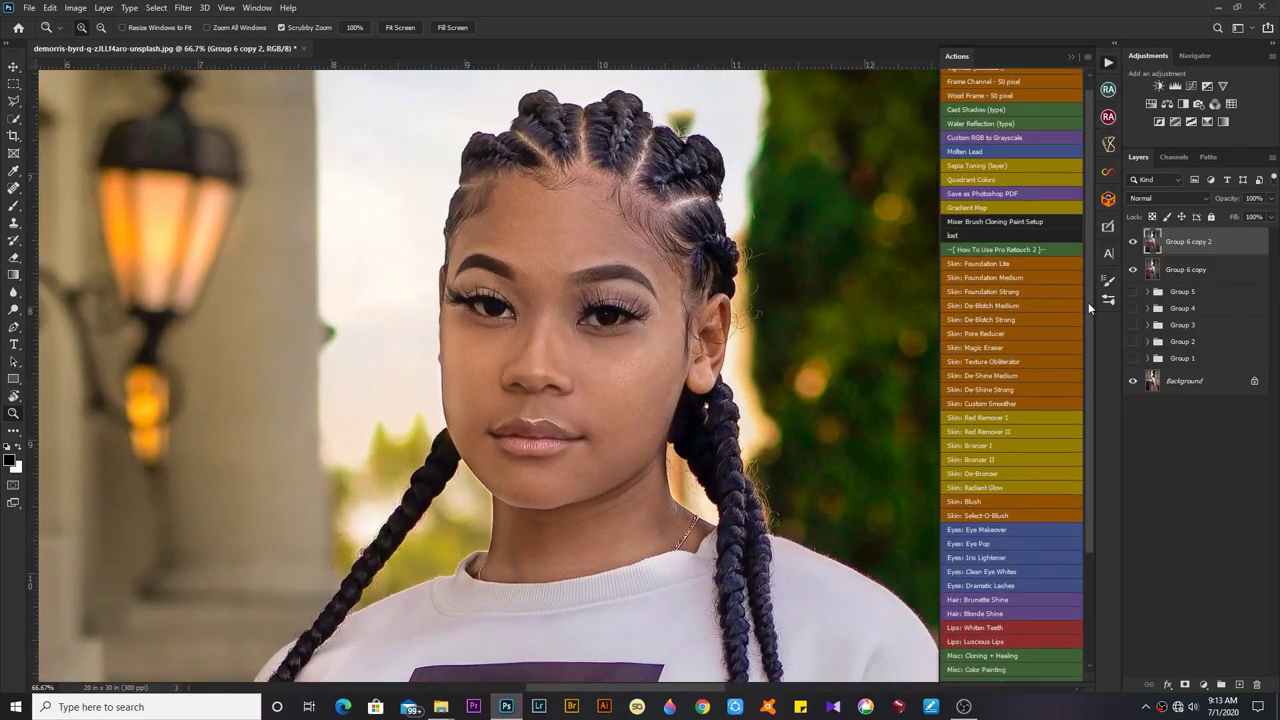
{"action": "left_click", "coordinate": [986, 224]}
{"action": "left_click", "coordinate": [674, 304]}
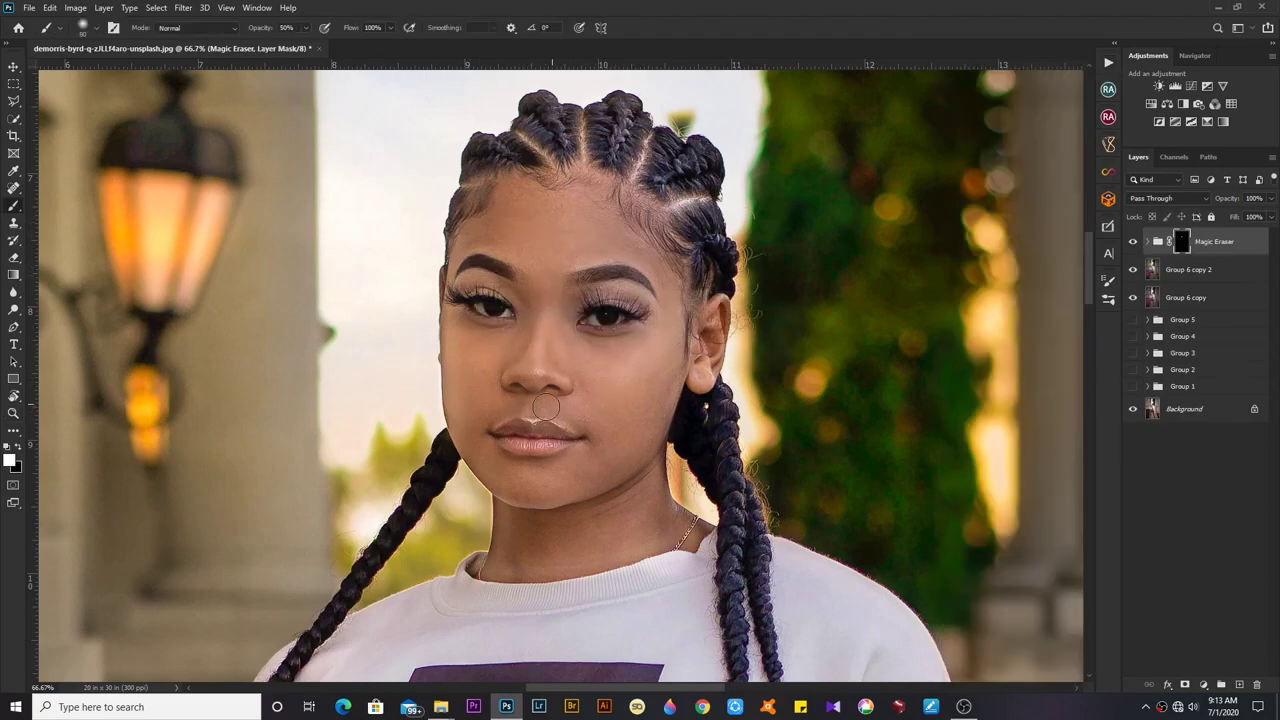
Zoom out to review the Magic Eraser smoothing across the face and legs
{"action": "key", "text": "ctrl+0"}
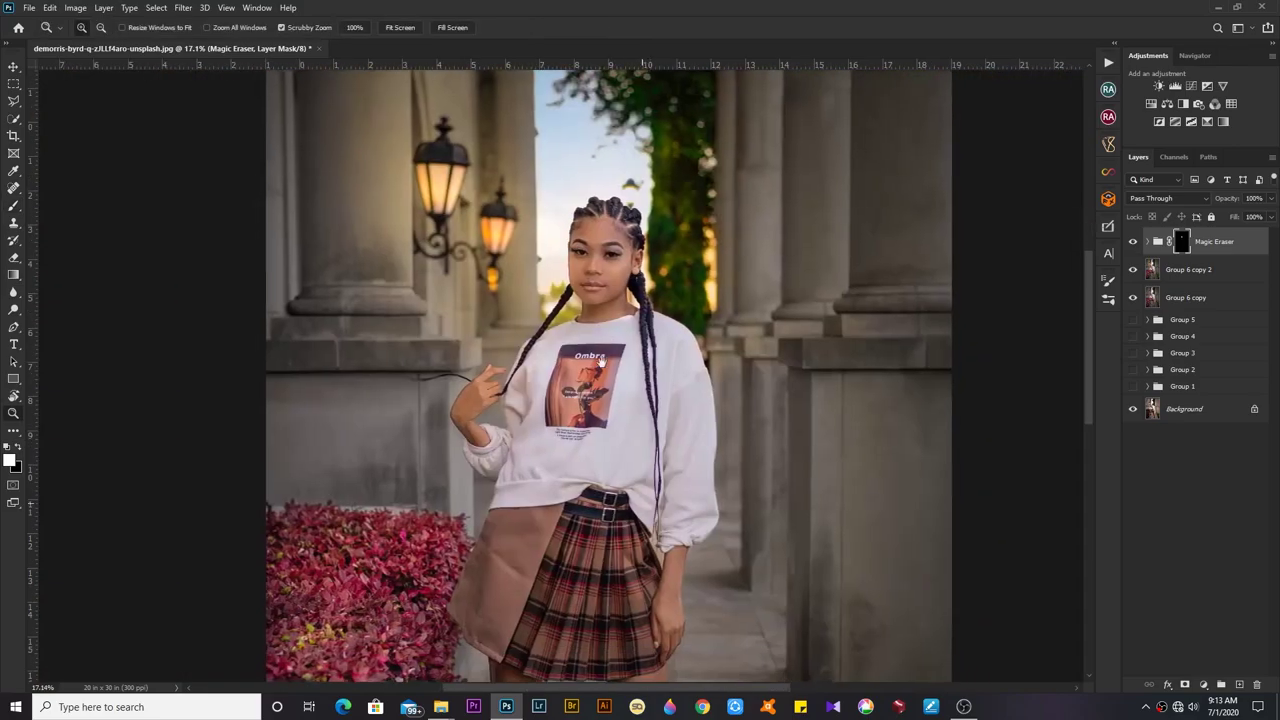
{"action": "scroll", "coordinate": [650, 470], "scroll_direction": "up", "scroll_amount": 2}
{"action": "scroll", "coordinate": [654, 466], "scroll_direction": "up", "scroll_amount": 2}
{"action": "scroll", "coordinate": [654, 466], "scroll_direction": "down", "scroll_amount": 4}
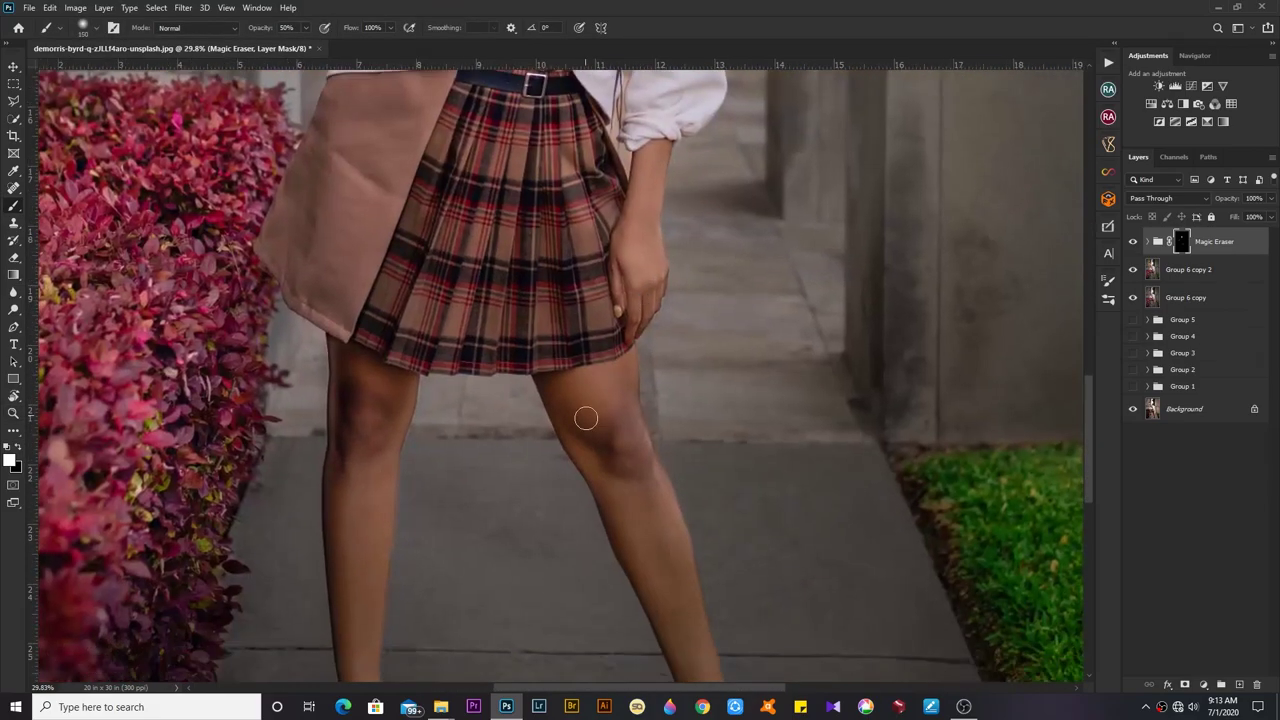
{"action": "scroll", "coordinate": [651, 523], "scroll_direction": "down", "scroll_amount": 2}
{"action": "key", "text": "z"}
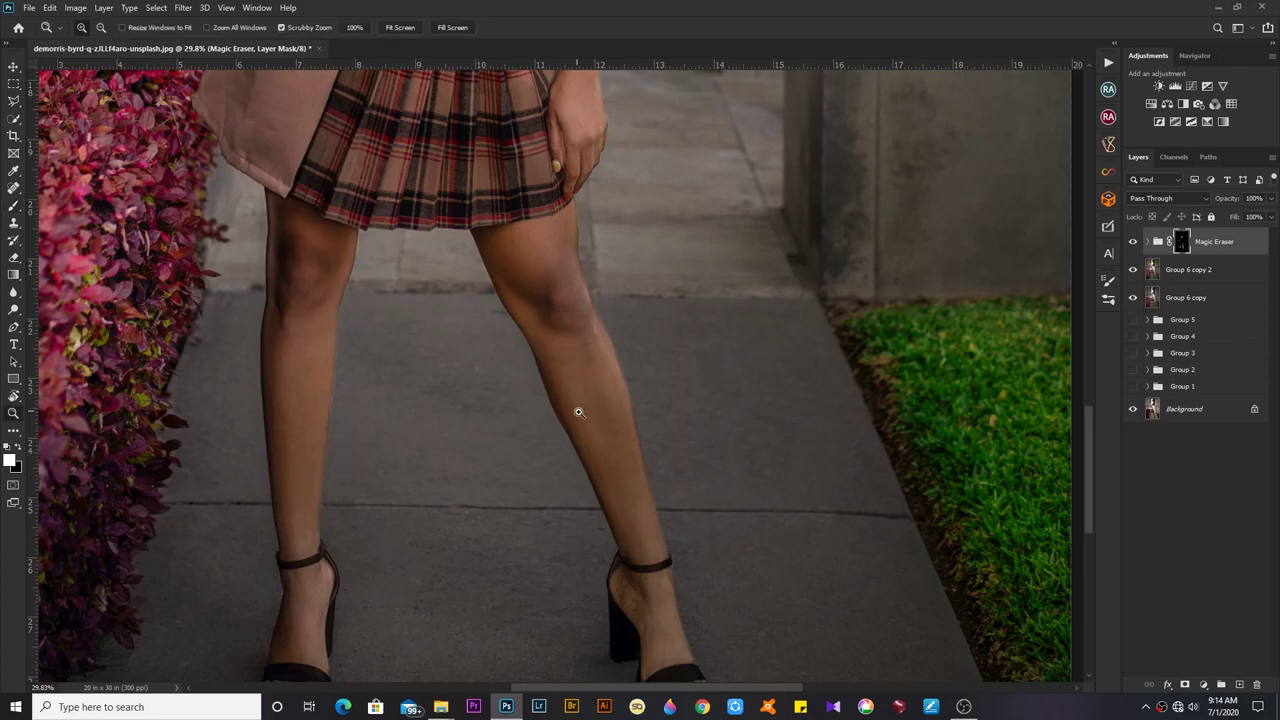
{"action": "left_click_drag", "start_coordinate": [577, 408], "coordinate": [553, 508]}
Group the retouch layers into Group 6, stamp a merged copy, and duplicate it for Camera Raw
{"action": "key", "text": "ctrl+g"}
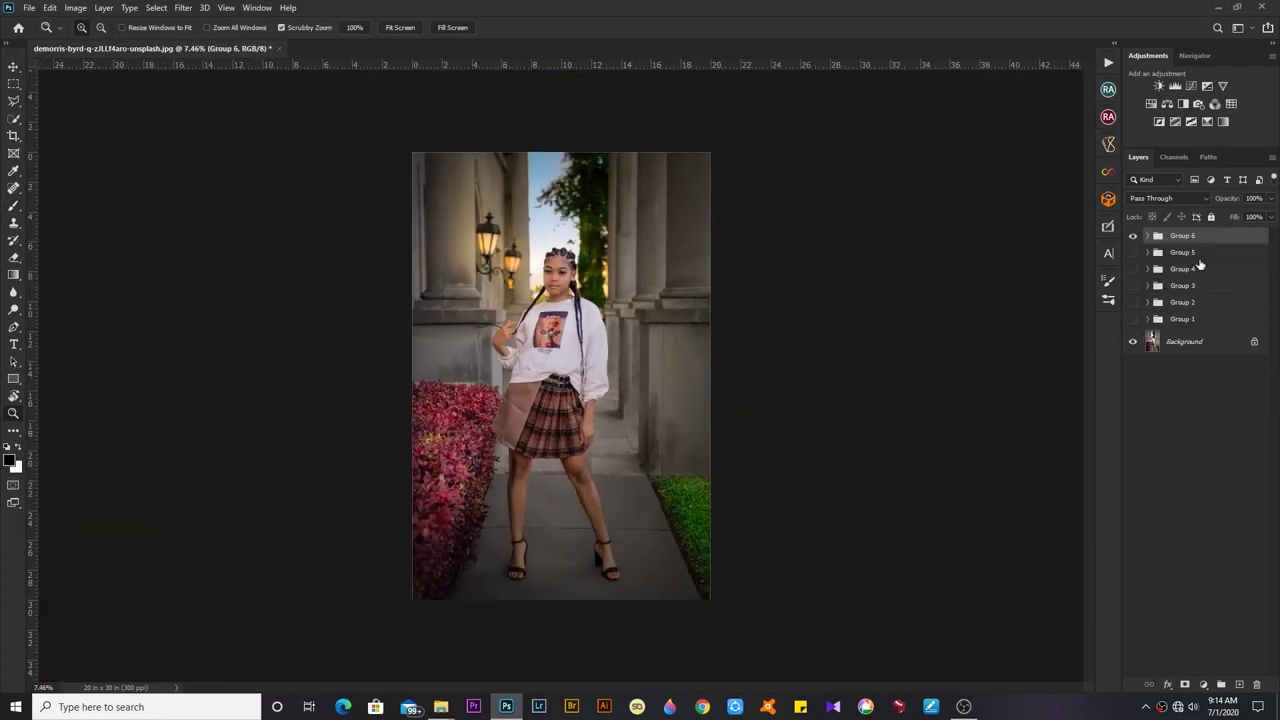
{"action": "key", "text": "ctrl+alt+e"}
{"action": "key", "text": "ctrl+0"}
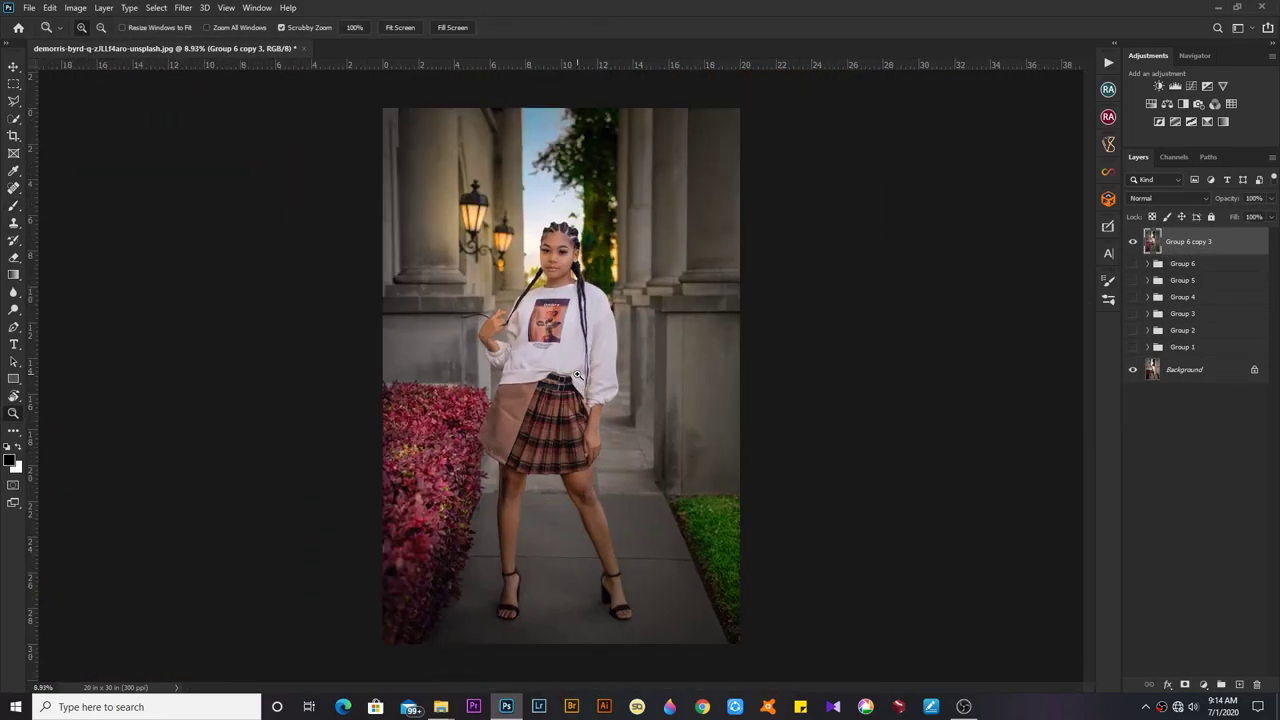
{"action": "key", "text": "ctrl+j"}
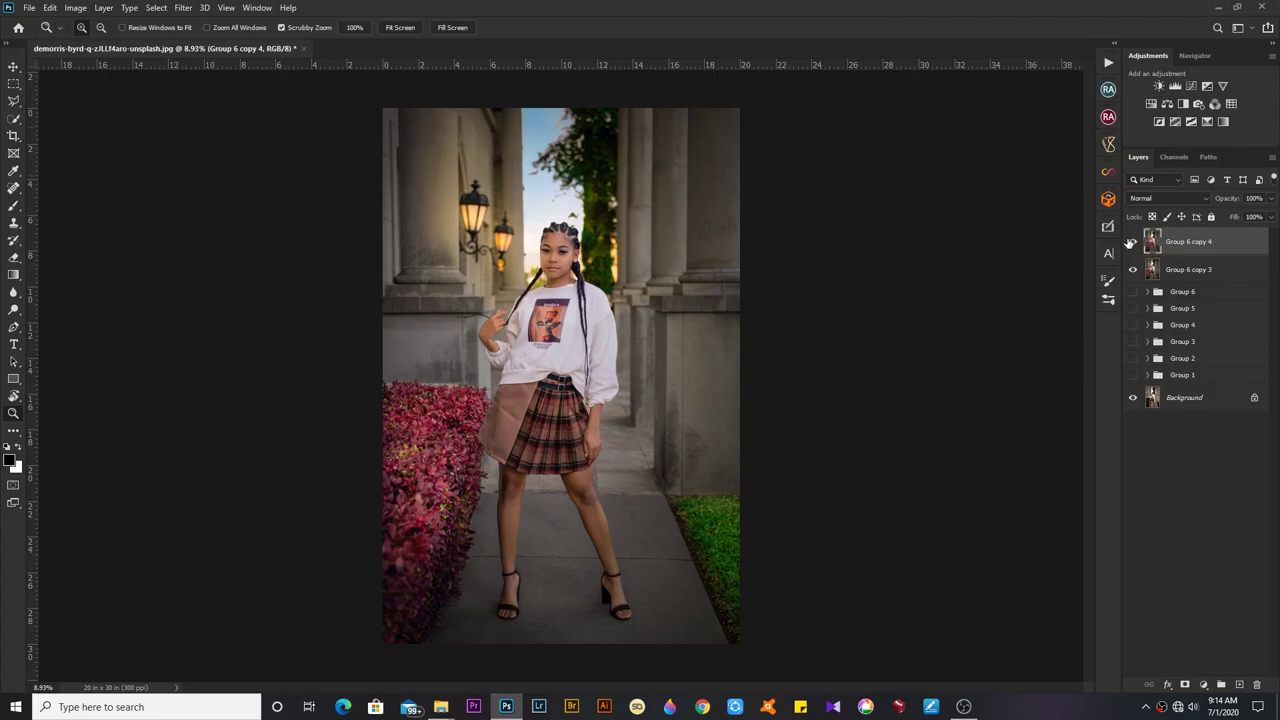
{"action": "key", "text": "ctrl+shift+a"}
Add a +0.50 Exposure radial lift over the right columns, discarding an unwanted extra one
{"action": "key", "text": "j"}
{"action": "left_click_drag", "start_coordinate": [630, 167], "coordinate": [656, 272]}
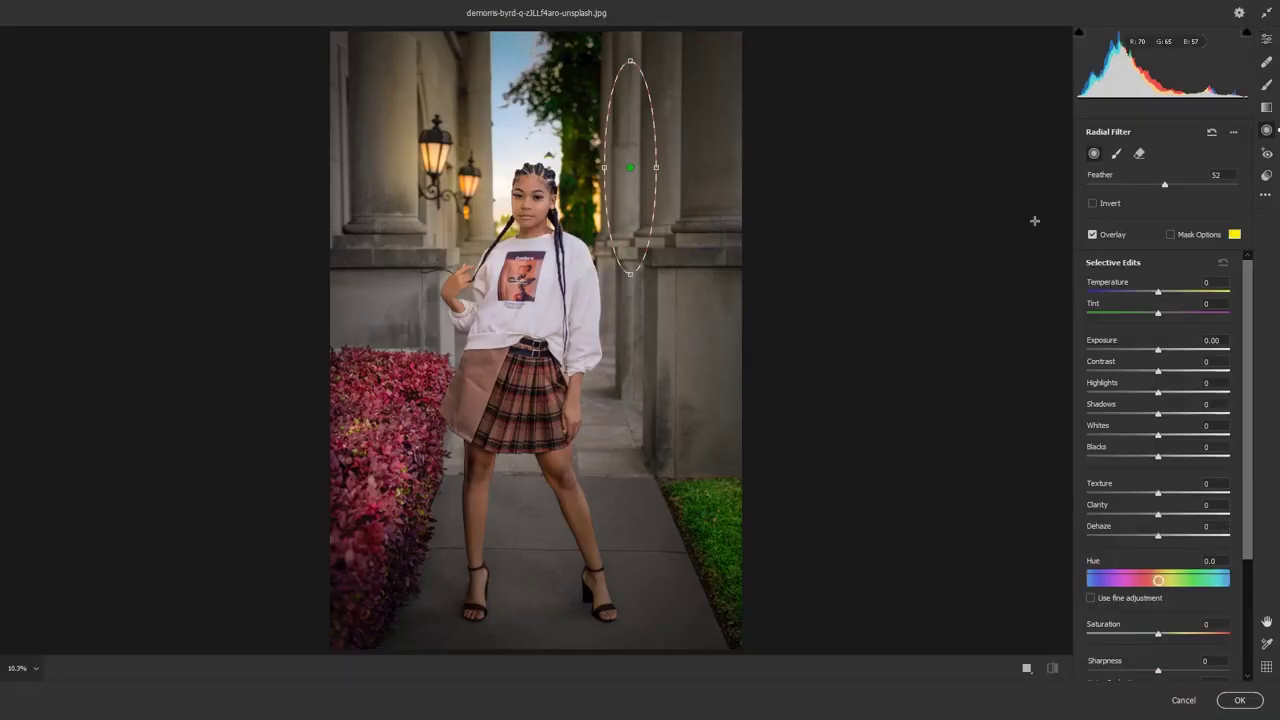
{"action": "left_click_drag", "start_coordinate": [1158, 348], "coordinate": [1168, 350]}
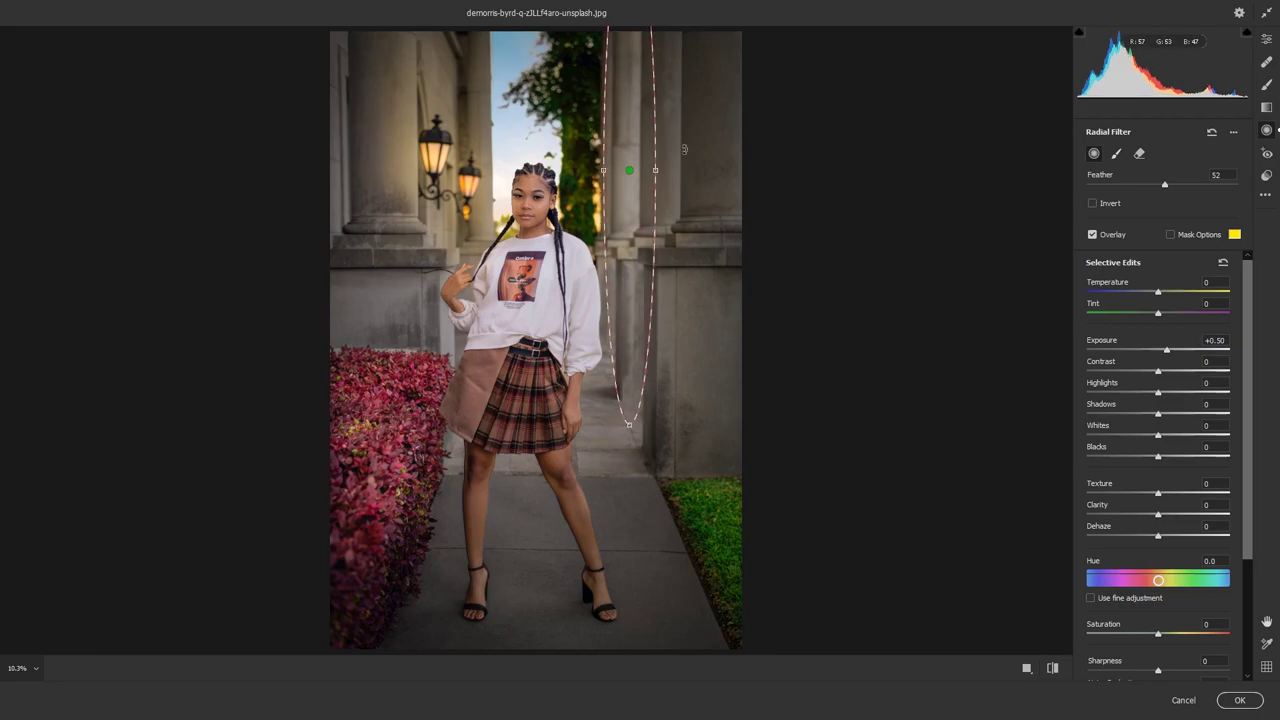
{"action": "mouse_move", "coordinate": [641, 234]}
{"action": "left_mouse_down"}
{"action": "mouse_move", "coordinate": [688, 200]}
{"action": "mouse_move", "coordinate": [749, 242]}
{"action": "left_mouse_up"}
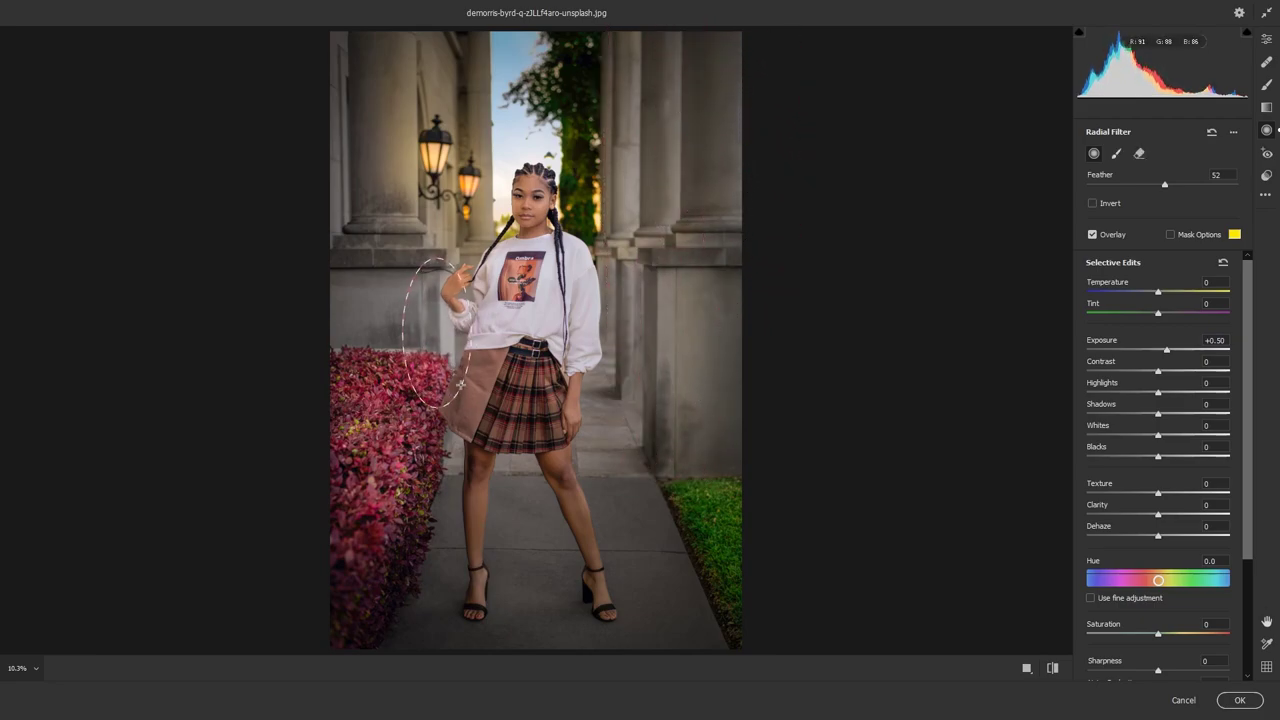
{"action": "mouse_move", "coordinate": [338, 104]}
{"action": "left_mouse_down"}
{"action": "mouse_move", "coordinate": [360, 209]}
{"action": "mouse_move", "coordinate": [446, 205]}
{"action": "left_mouse_up"}
{"action": "key", "text": "Delete"}
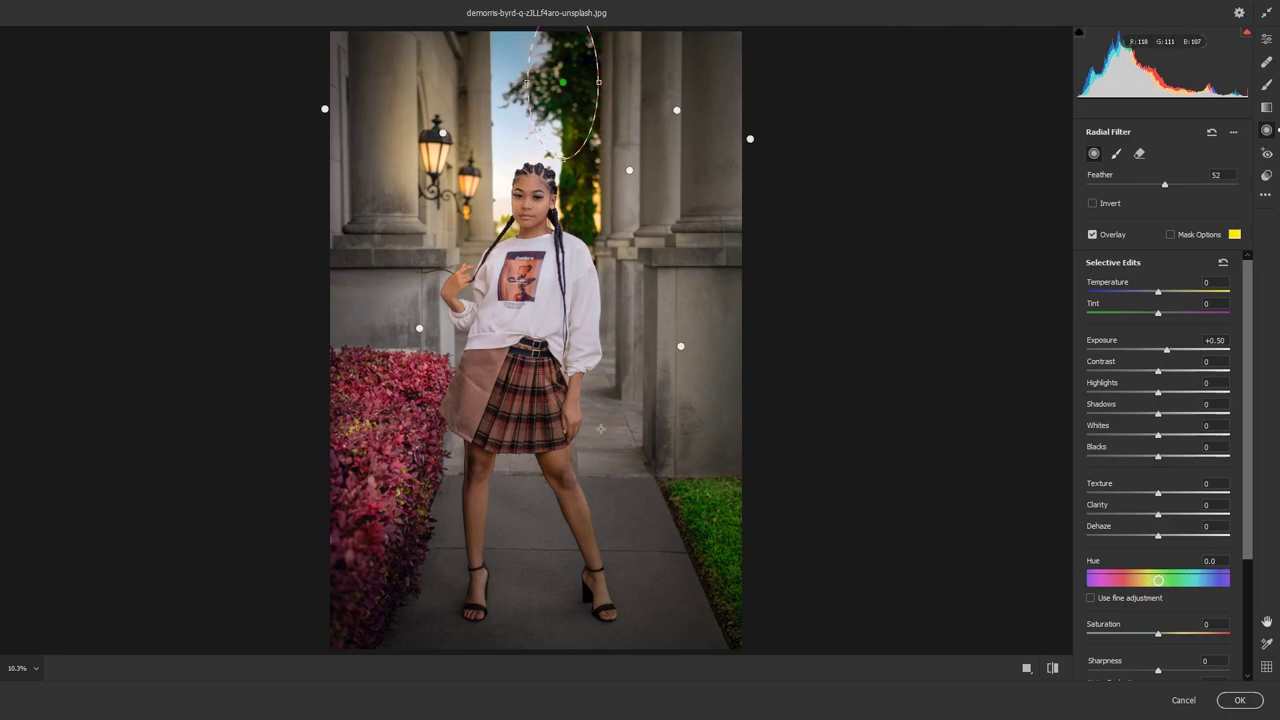
Add a radial lift around the skirt area and adjust the Vignette
{"action": "mouse_move", "coordinate": [595, 420]}
{"action": "left_mouse_down"}
{"action": "mouse_move", "coordinate": [648, 448]}
{"action": "mouse_move", "coordinate": [343, 573]}
{"action": "mouse_move", "coordinate": [327, 433]}
{"action": "left_mouse_up"}
{"action": "key", "text": "e"}
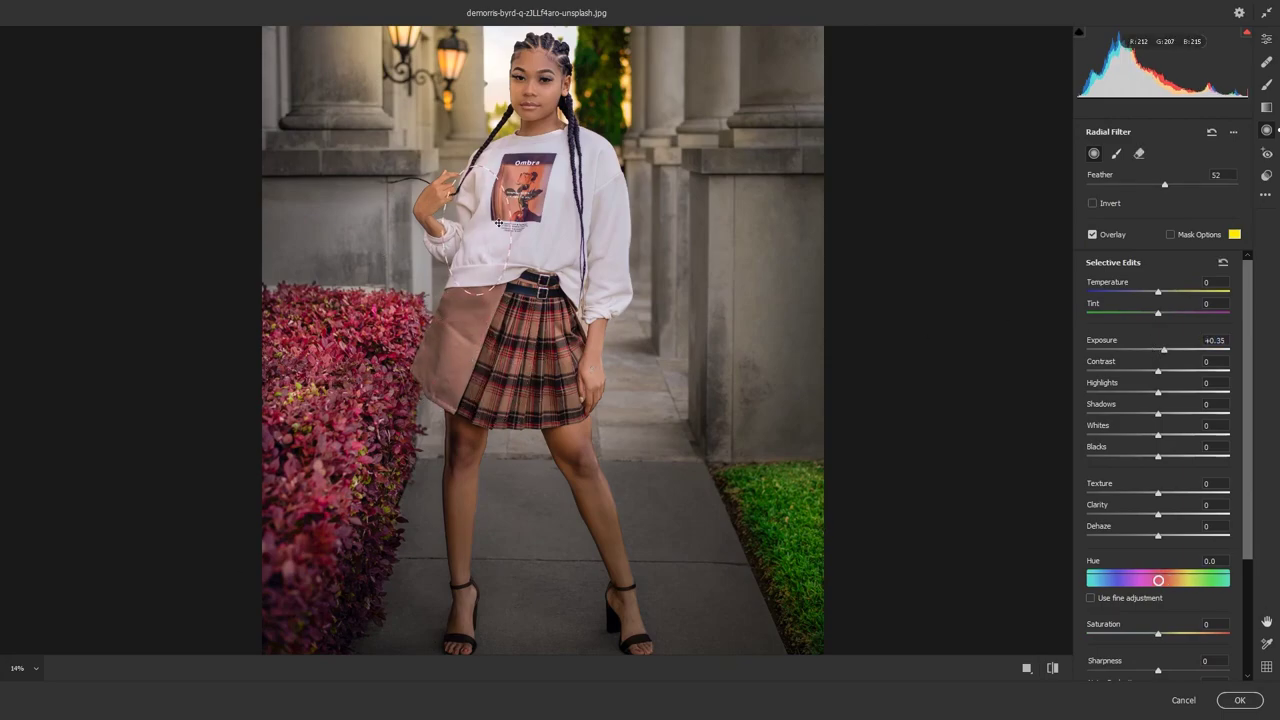
{"action": "scroll", "coordinate": [1158, 400], "scroll_direction": "up", "scroll_amount": 4}
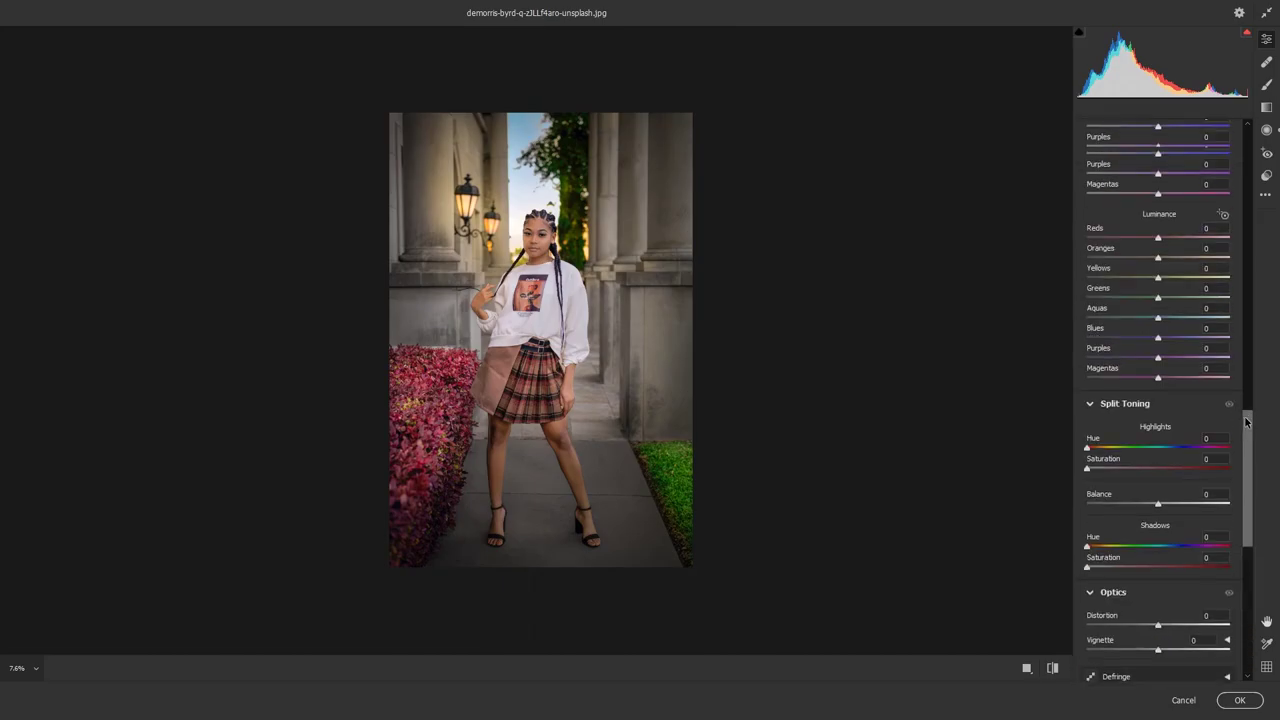
{"action": "left_click_drag", "start_coordinate": [1158, 460], "coordinate": [1150, 460]}
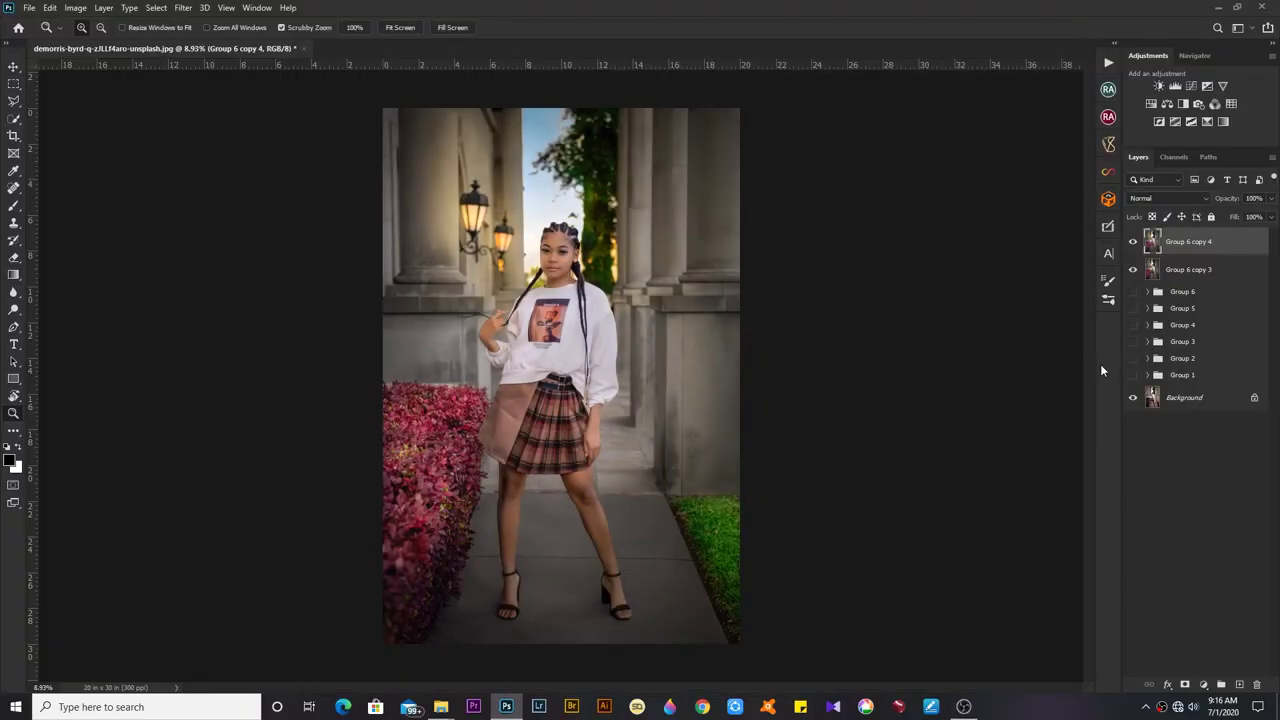
Delete Group 6 copy 4, create a fresh merged copy, and launch Color Efex Pro 4 on it
{"action": "key", "text": "Delete"}
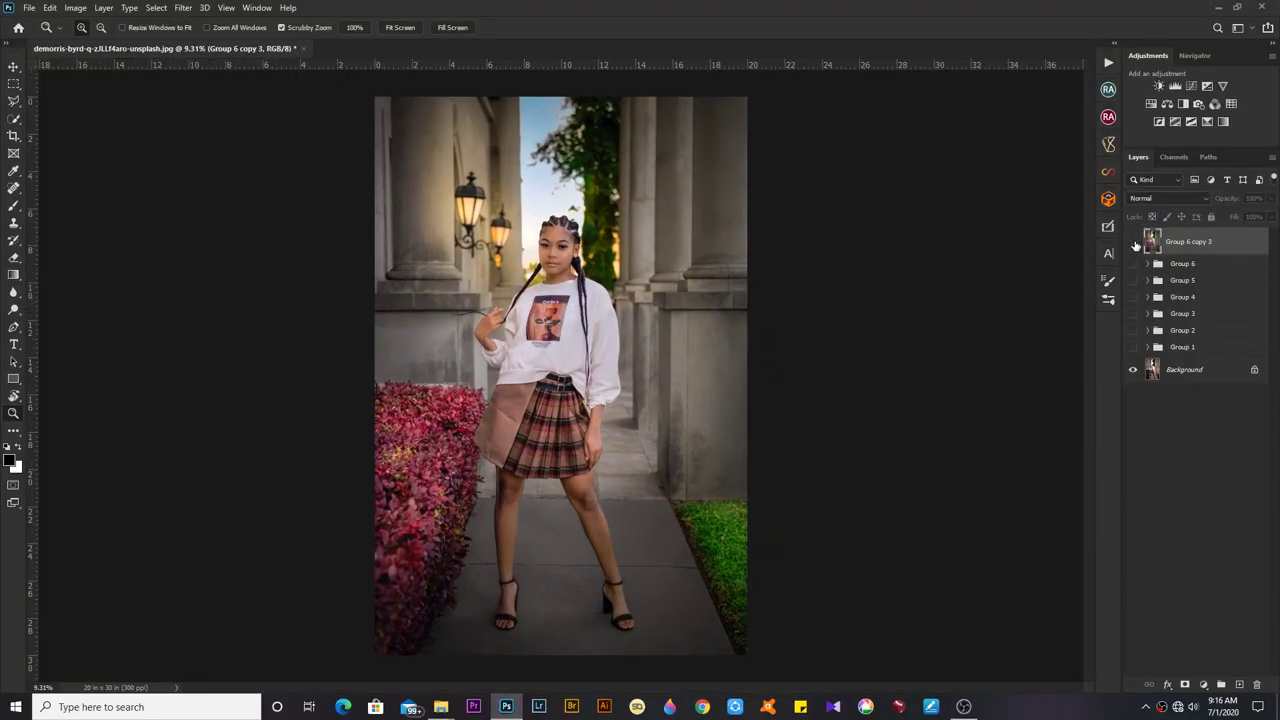
{"action": "key", "text": "ctrl+j"}
{"action": "left_click", "coordinate": [183, 7]}
{"action": "left_click", "coordinate": [371, 305]}
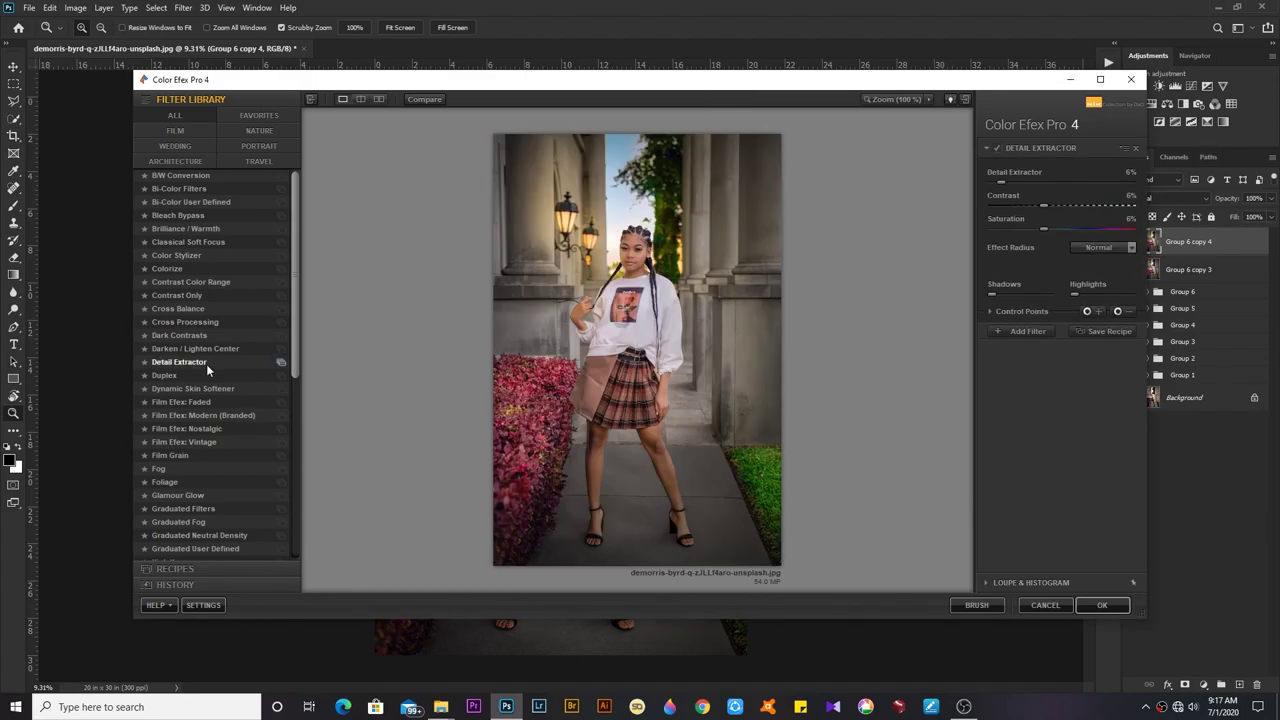
Raise Detail Extractor to 15%, add Darken / Lighten Center with about 61% center size, and apply
{"action": "left_click_drag", "start_coordinate": [1001, 182], "coordinate": [1016, 182]}
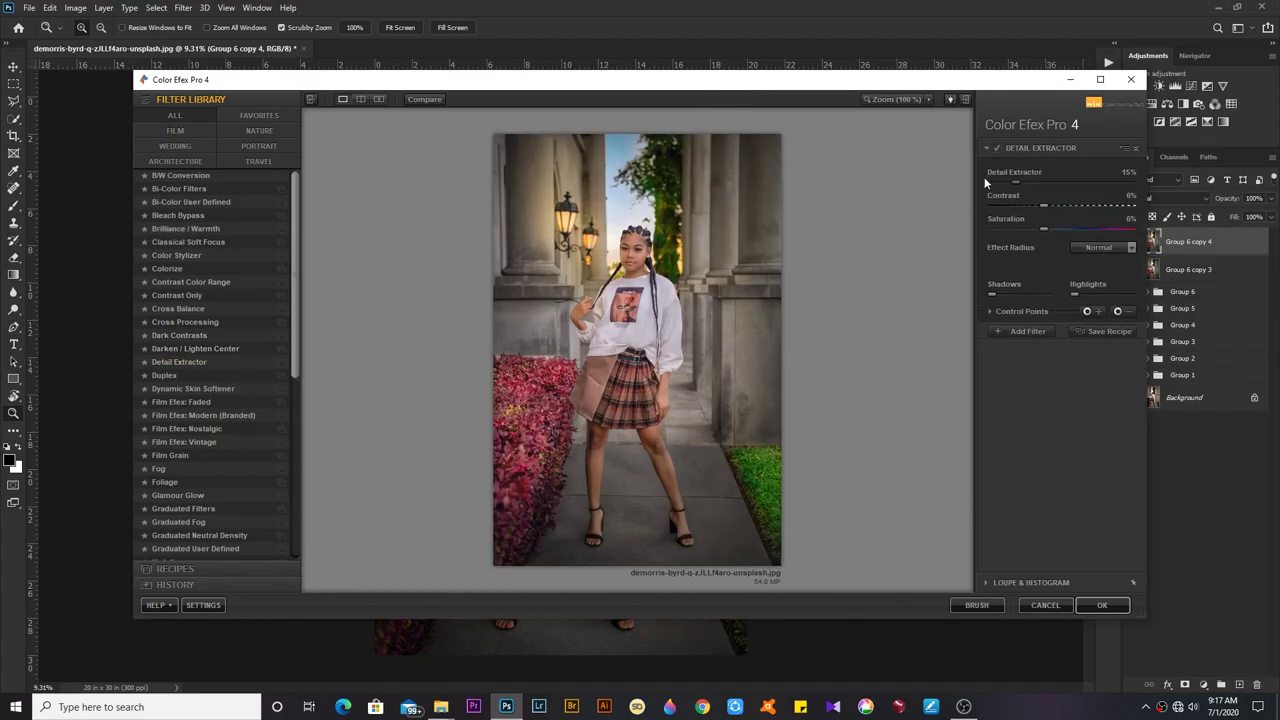
{"action": "left_click", "coordinate": [1027, 331]}
{"action": "left_click", "coordinate": [200, 348]}
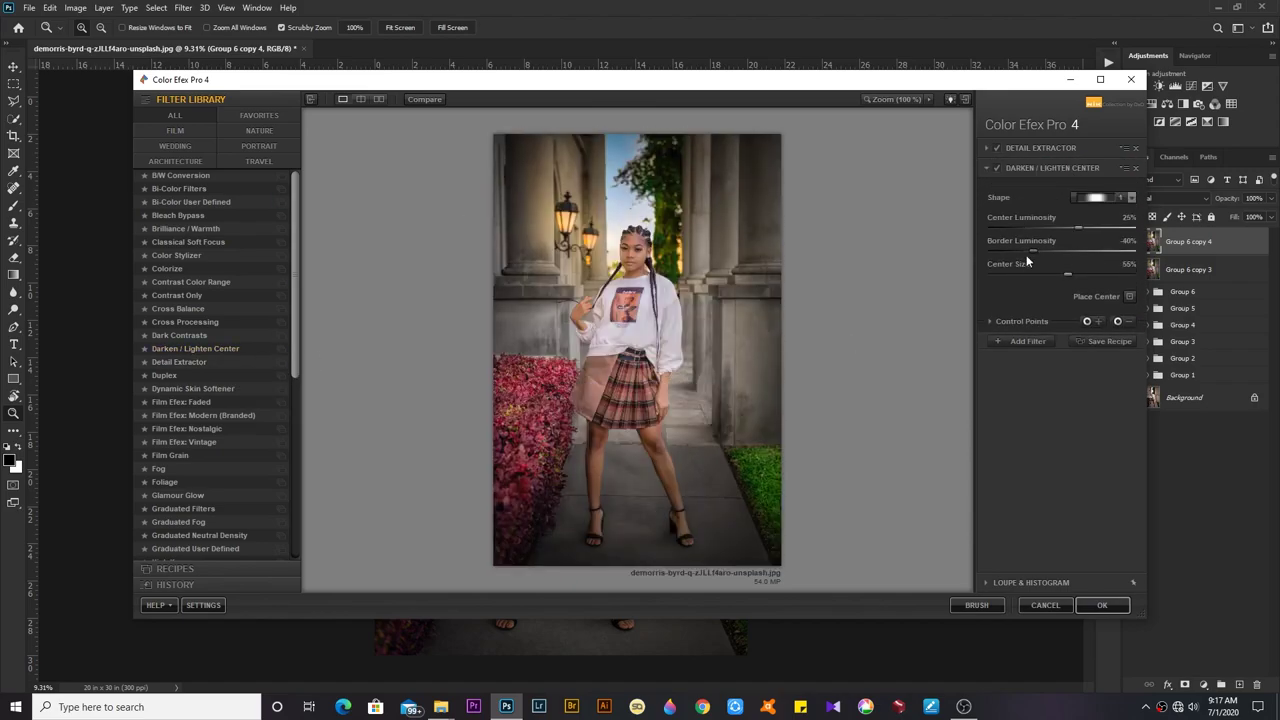
{"action": "mouse_move", "coordinate": [1078, 227]}
{"action": "left_mouse_down"}
{"action": "mouse_move", "coordinate": [1110, 221]}
{"action": "mouse_move", "coordinate": [1081, 226]}
{"action": "left_mouse_up"}
{"action": "mouse_move", "coordinate": [1076, 279]}
{"action": "left_mouse_down"}
{"action": "mouse_move", "coordinate": [1043, 273]}
{"action": "mouse_move", "coordinate": [1081, 275]}
{"action": "left_mouse_up"}
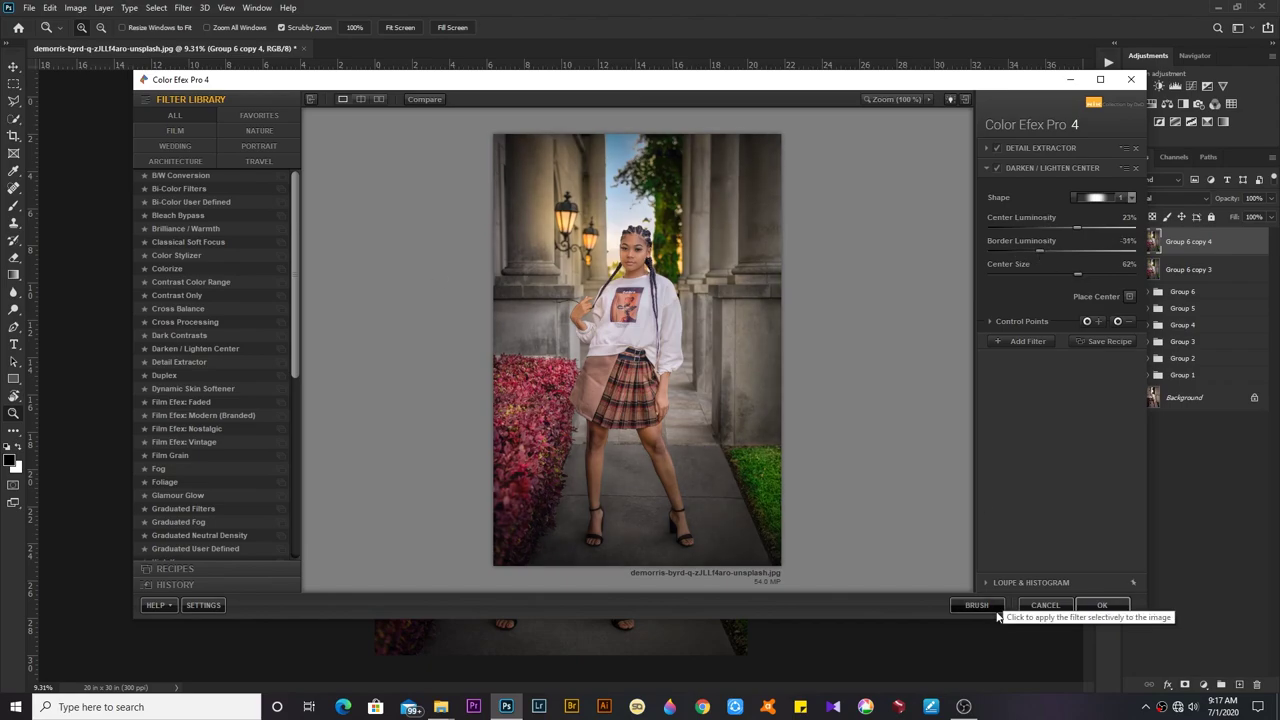
{"action": "left_click", "coordinate": [1102, 605]}
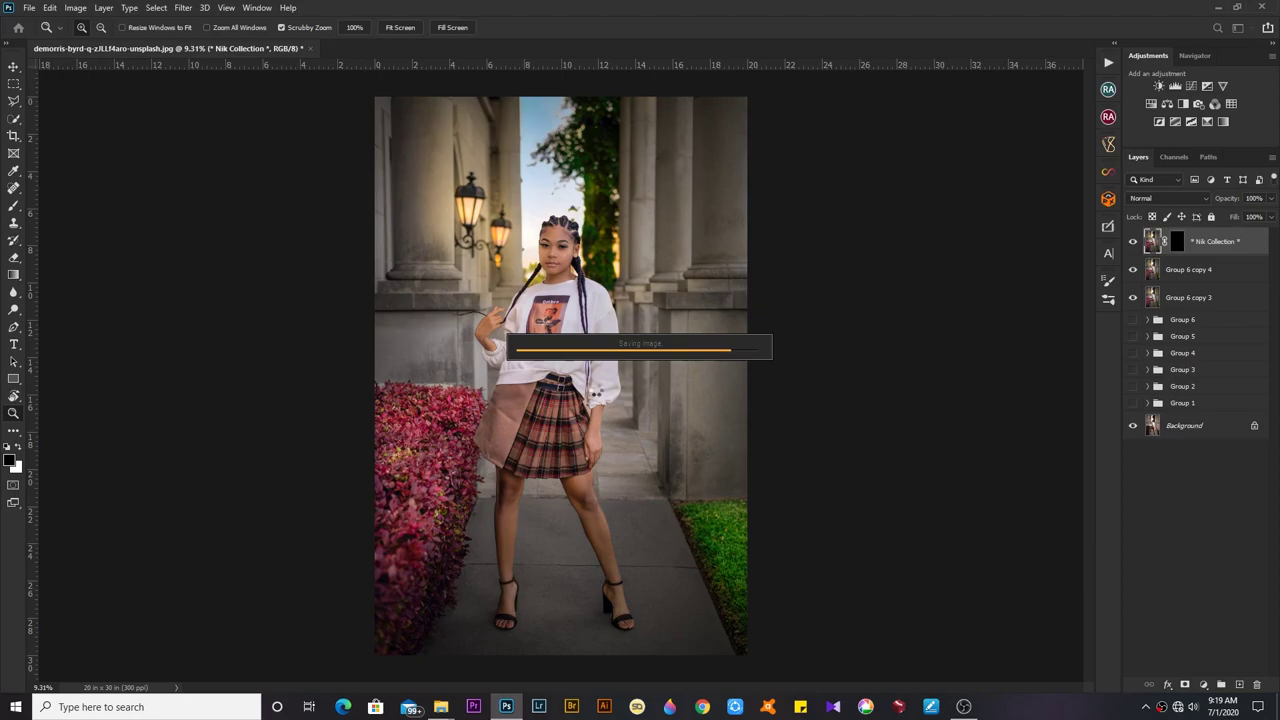
Zoom in and back out on the photo to check the merged Nik Collection layer
{"action": "mouse_move", "coordinate": [549, 241]}
{"action": "left_mouse_down"}
{"action": "mouse_move", "coordinate": [577, 287]}
{"action": "mouse_move", "coordinate": [1133, 252]}
{"action": "mouse_move", "coordinate": [1125, 358]}
{"action": "left_mouse_up"}
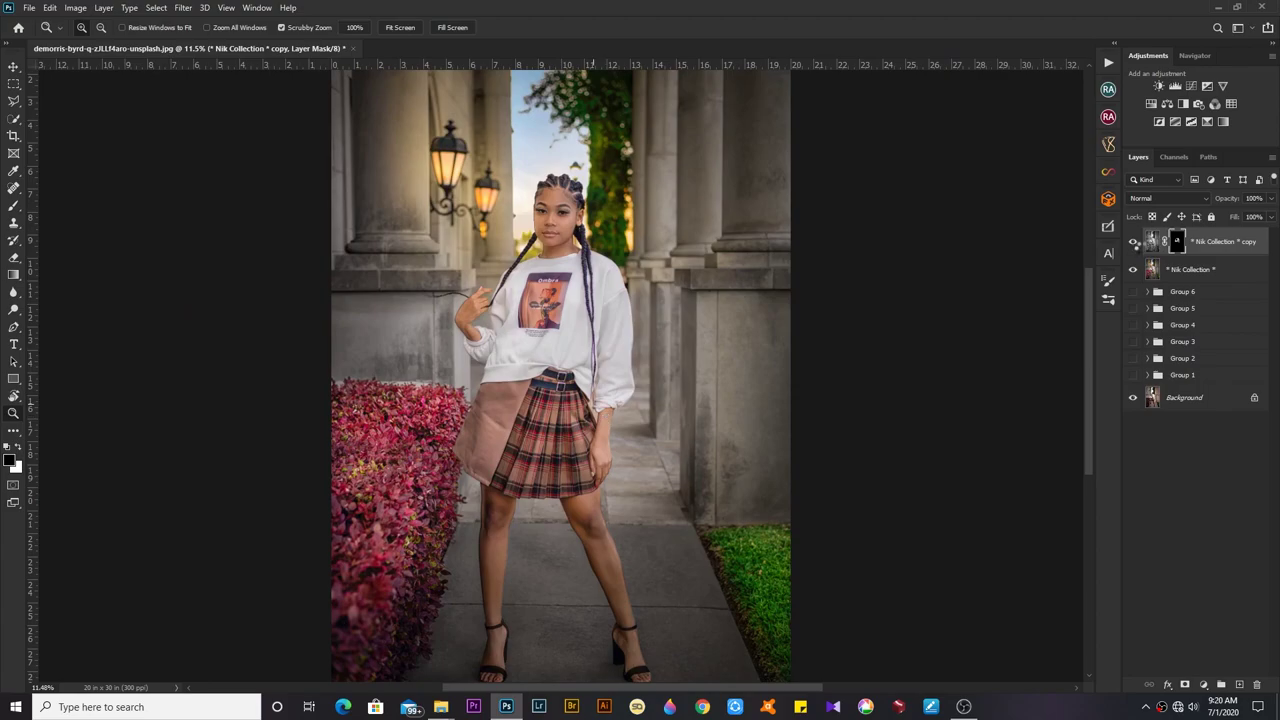
{"action": "mouse_move", "coordinate": [568, 234]}
{"action": "left_mouse_down"}
{"action": "mouse_move", "coordinate": [595, 424]}
{"action": "mouse_move", "coordinate": [590, 410]}
{"action": "left_mouse_up"}
Run Ultimate Retouch's Color Correction / DS action to add a new DS layer on top
{"action": "left_click", "coordinate": [1108, 226]}
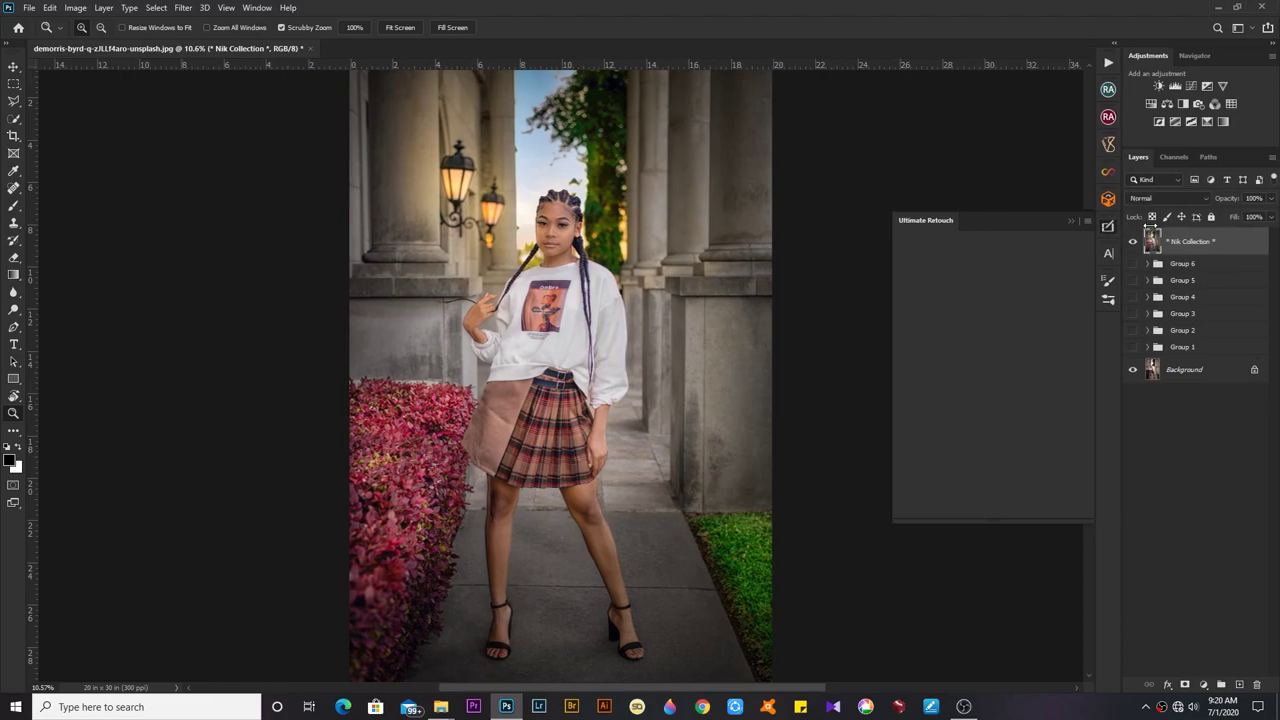
{"action": "left_click_drag", "start_coordinate": [780, 285], "coordinate": [605, 448]}
{"action": "key", "text": "ctrl+0"}
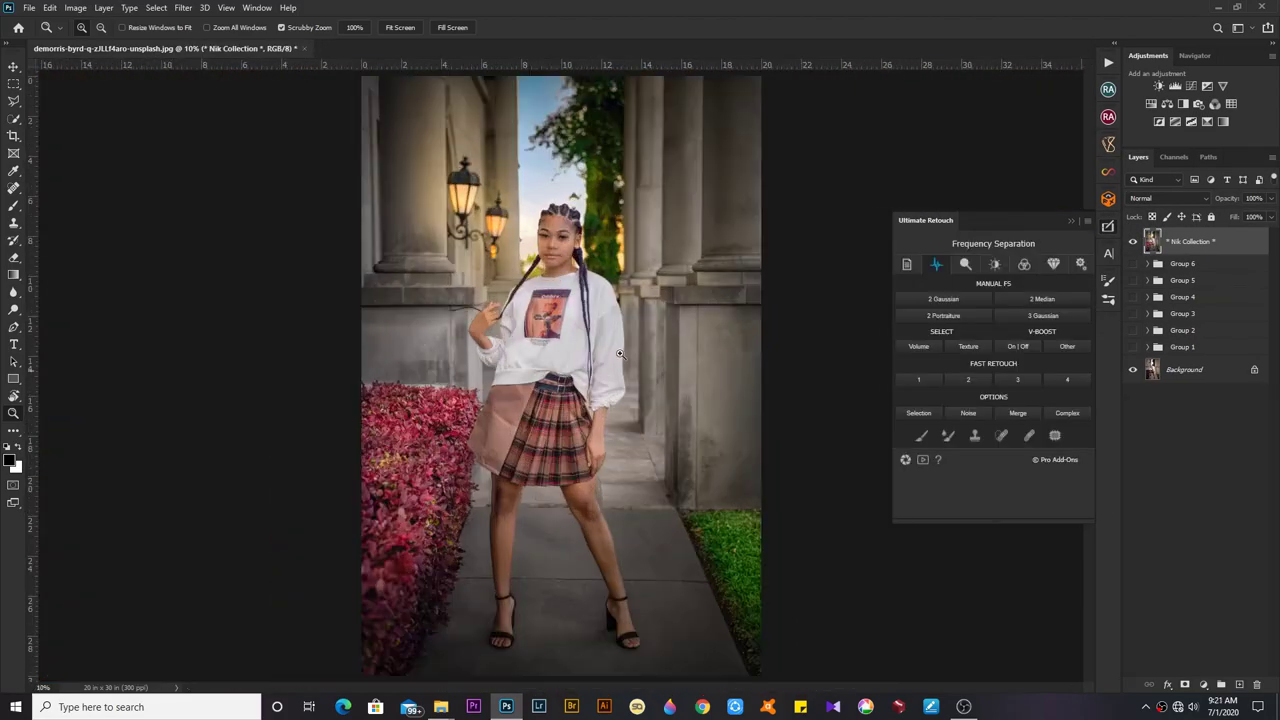
{"action": "left_click", "coordinate": [1000, 356]}
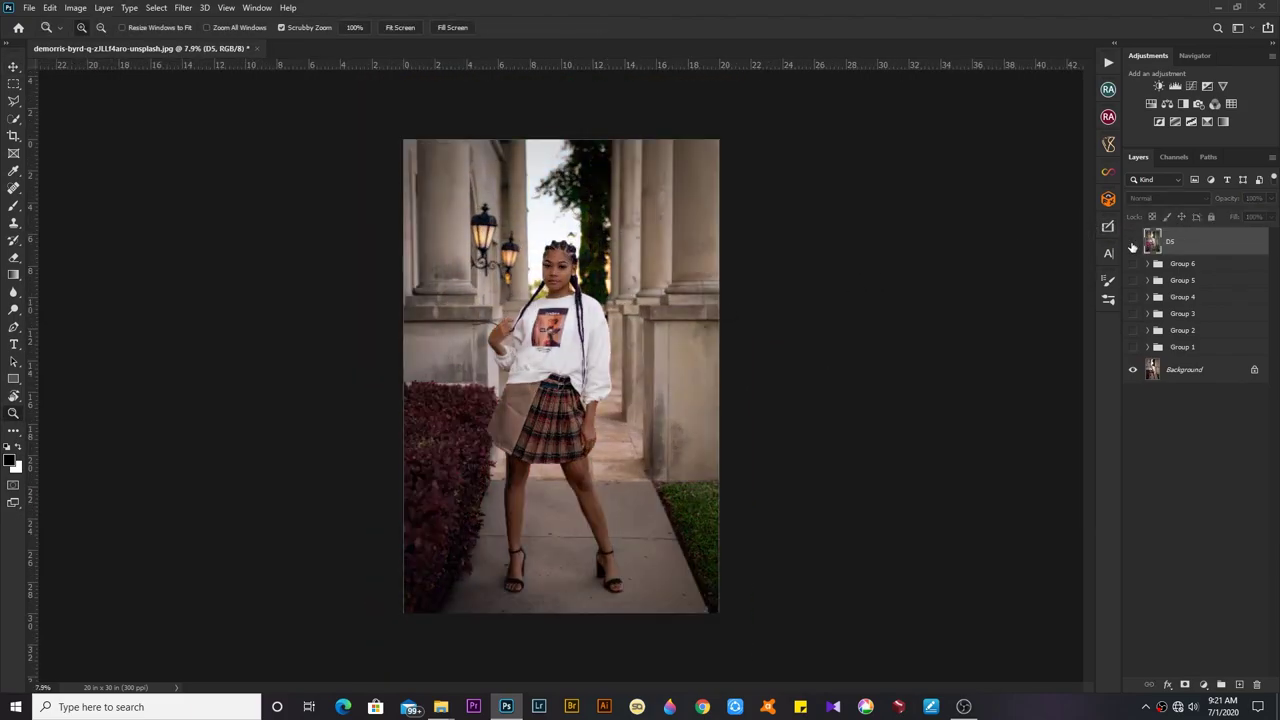
Create Dodge and Burn Curve layers and ready a white brush on the Dodge Curve mask
{"action": "left_click", "coordinate": [1014, 177]}
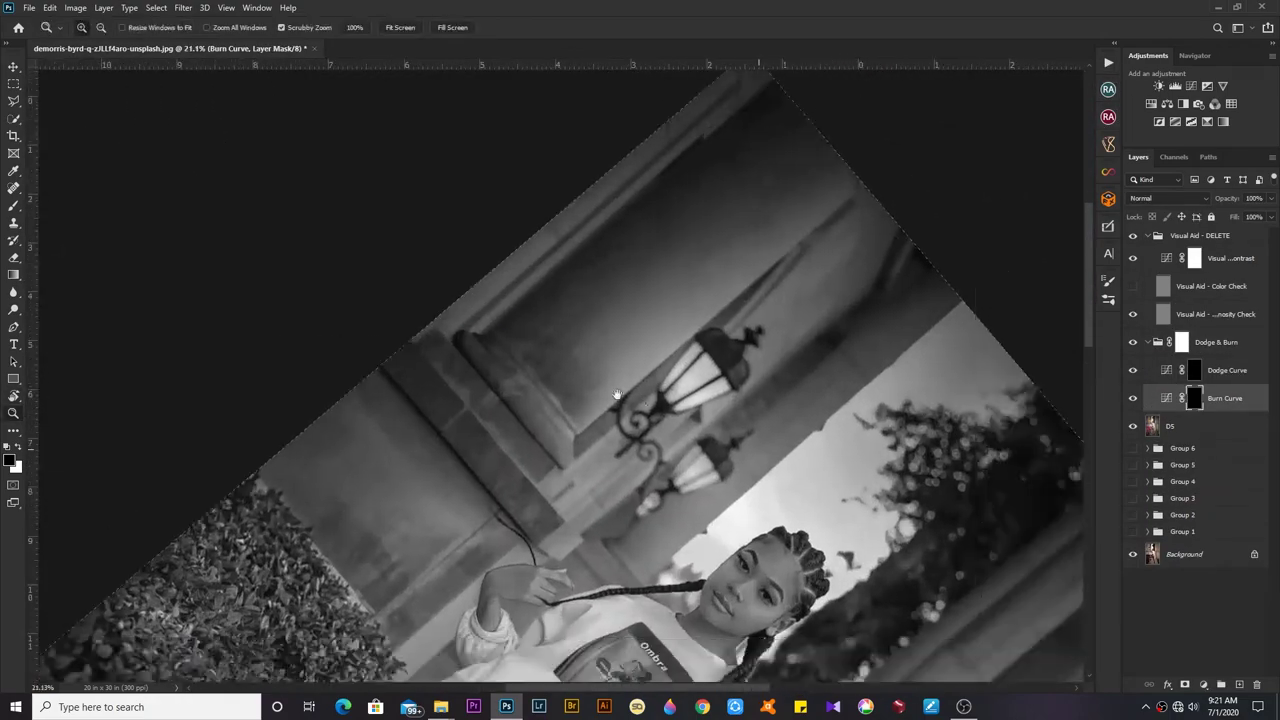
{"action": "left_click_drag", "start_coordinate": [617, 395], "coordinate": [447, 350]}
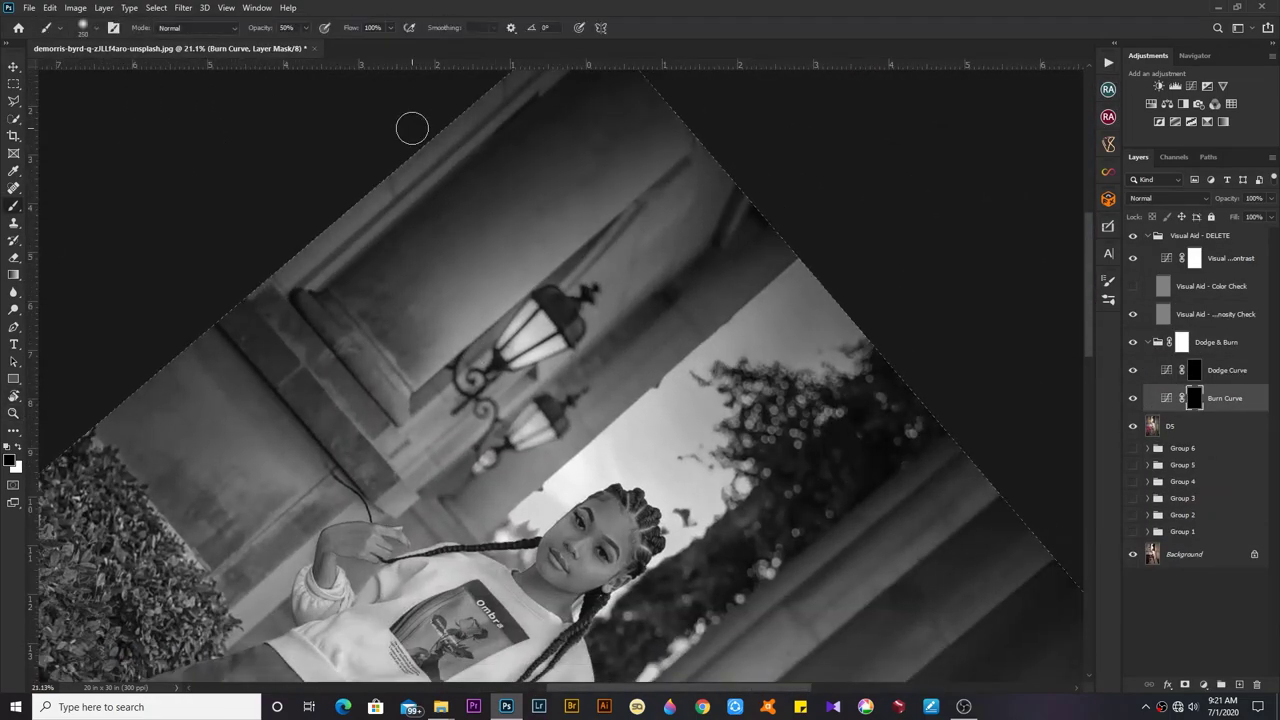
{"action": "left_click", "coordinate": [1192, 369]}
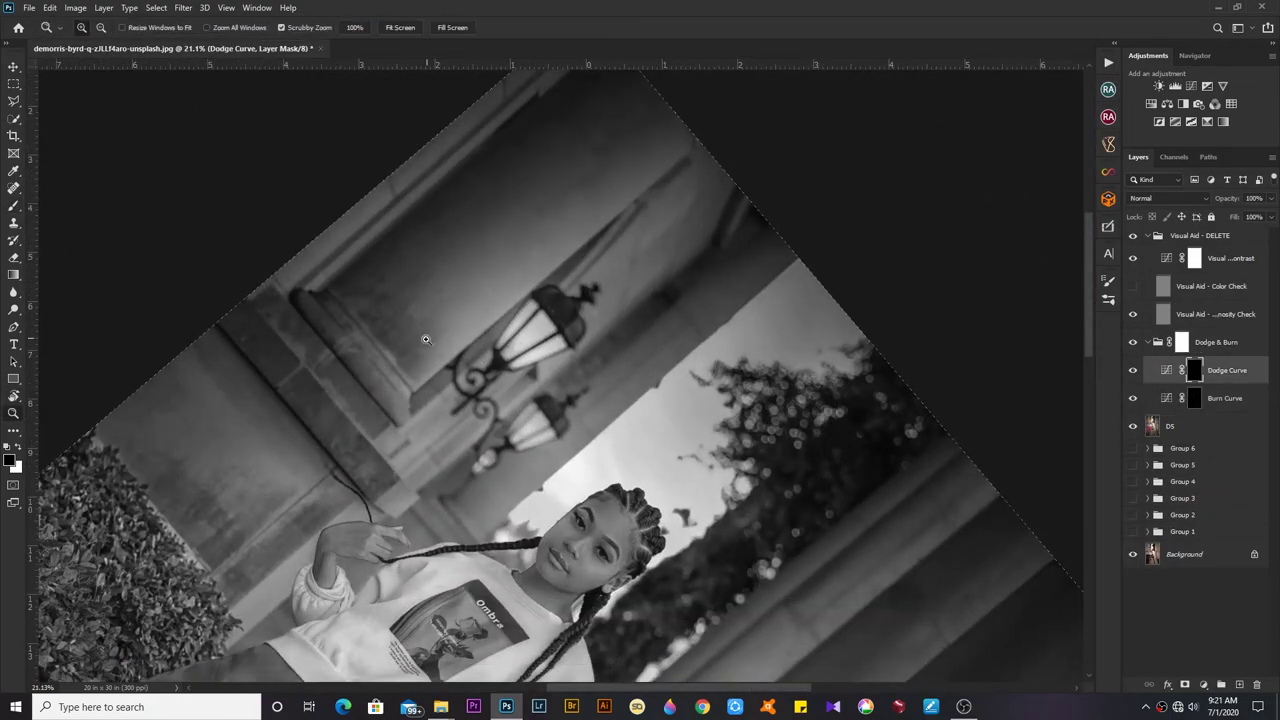
{"action": "key", "text": "b"}
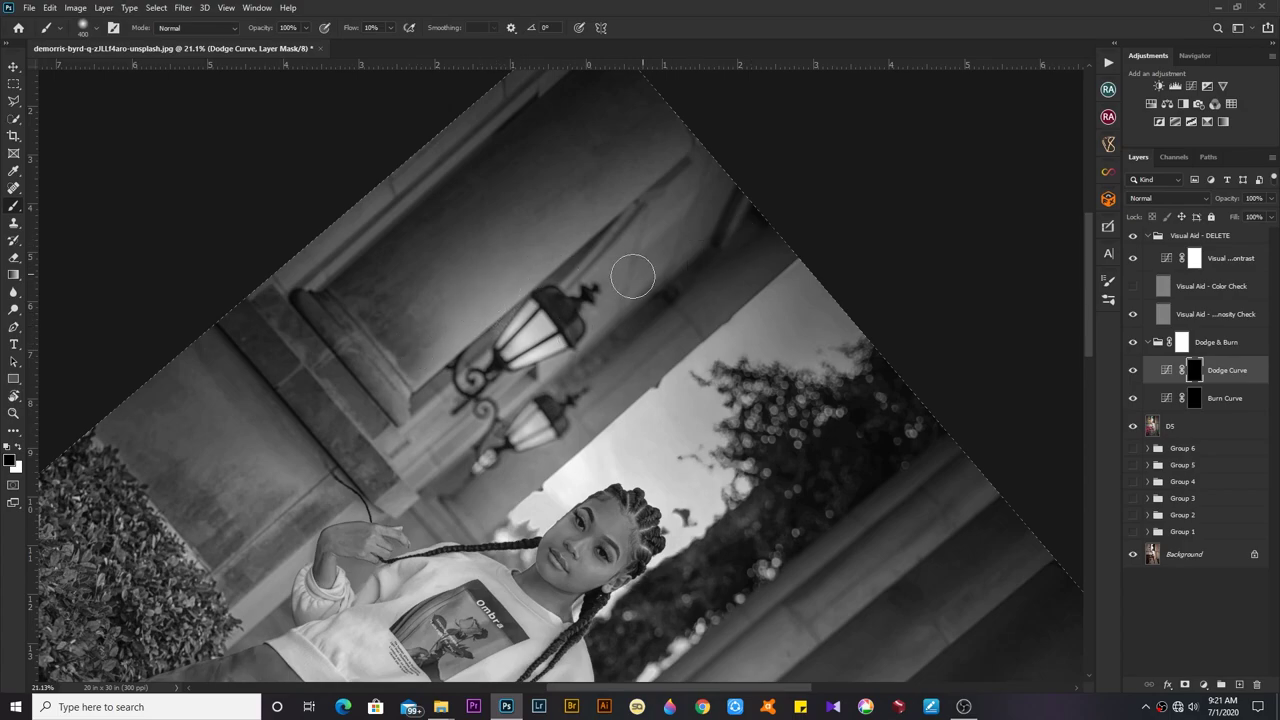
{"action": "key", "text": "x"}
Dodge the column edges beside the upper lantern with a 500 then 125 px brush
{"action": "left_click_drag", "start_coordinate": [420, 345], "coordinate": [620, 200]}
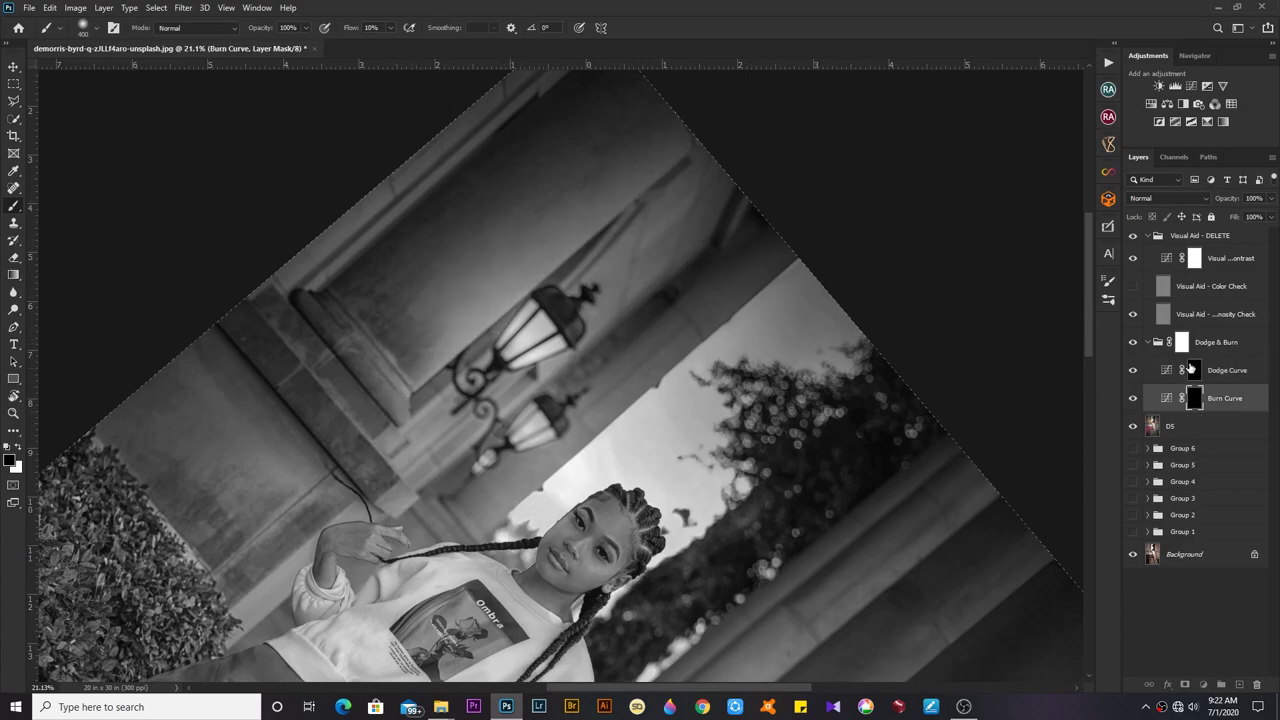
{"action": "key", "text": "bracketright"}
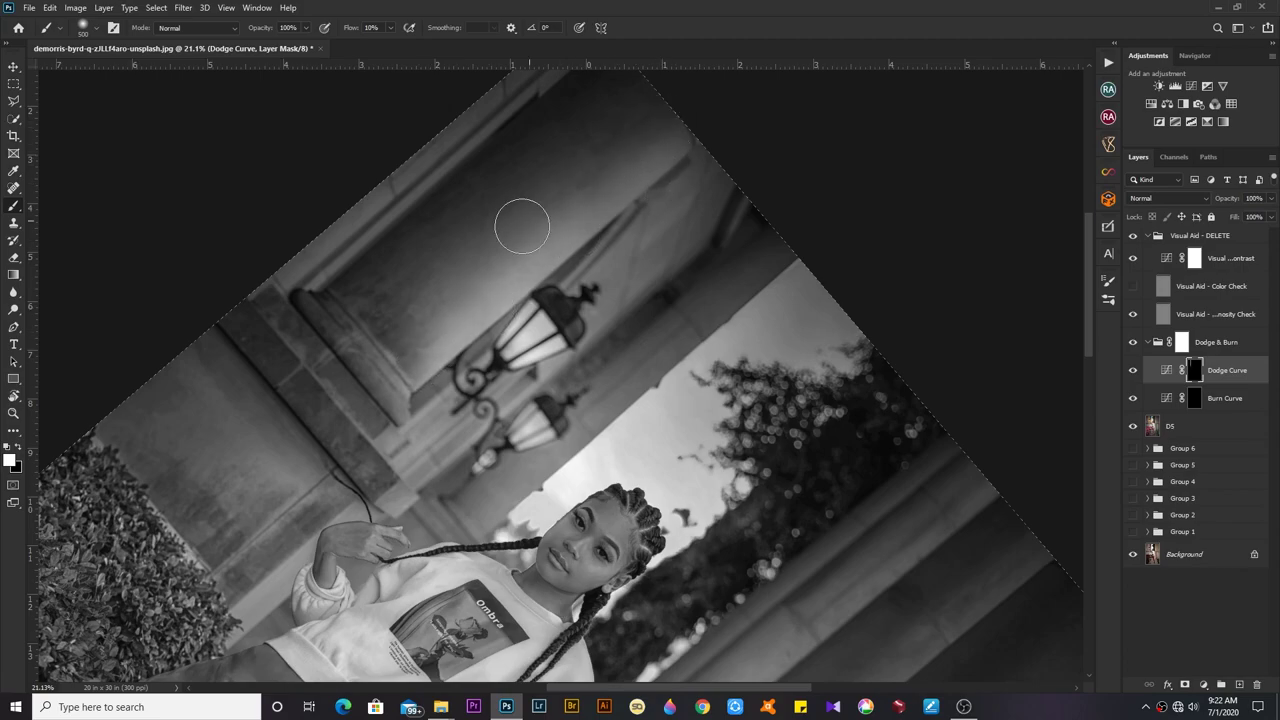
{"action": "left_click_drag", "start_coordinate": [410, 174], "coordinate": [511, 212]}
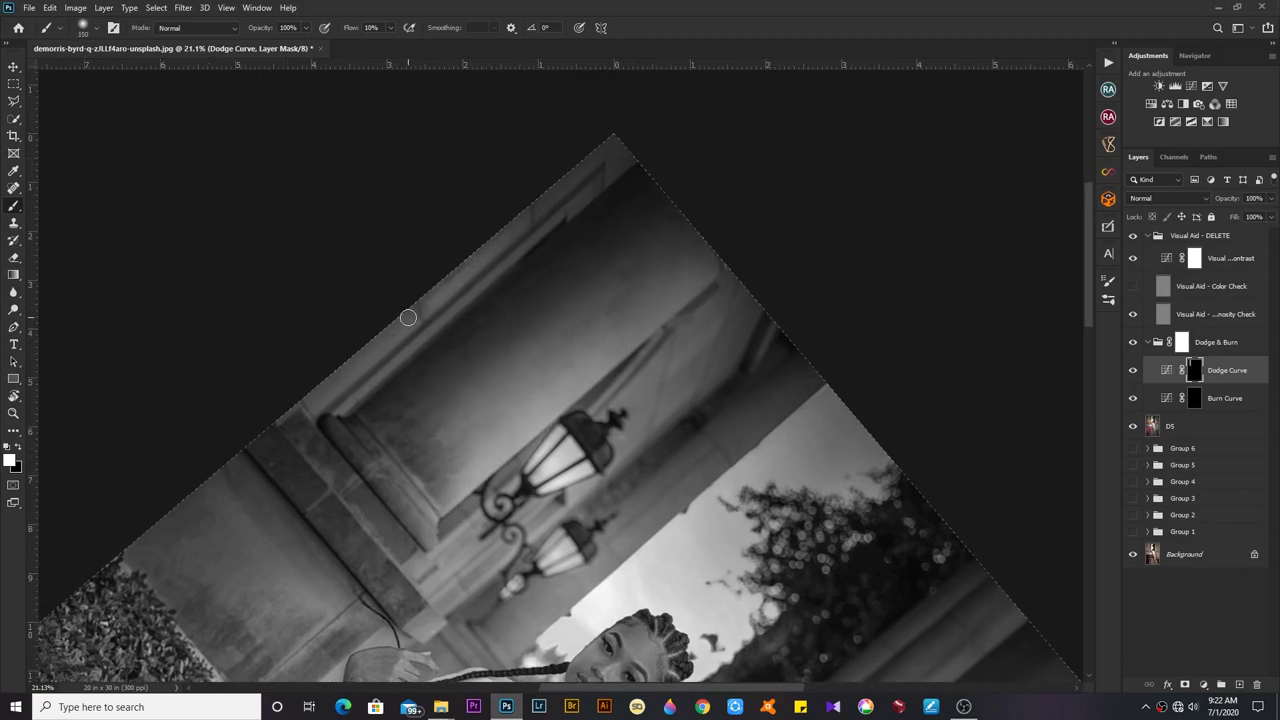
{"action": "left_click_drag", "start_coordinate": [408, 317], "coordinate": [617, 150]}
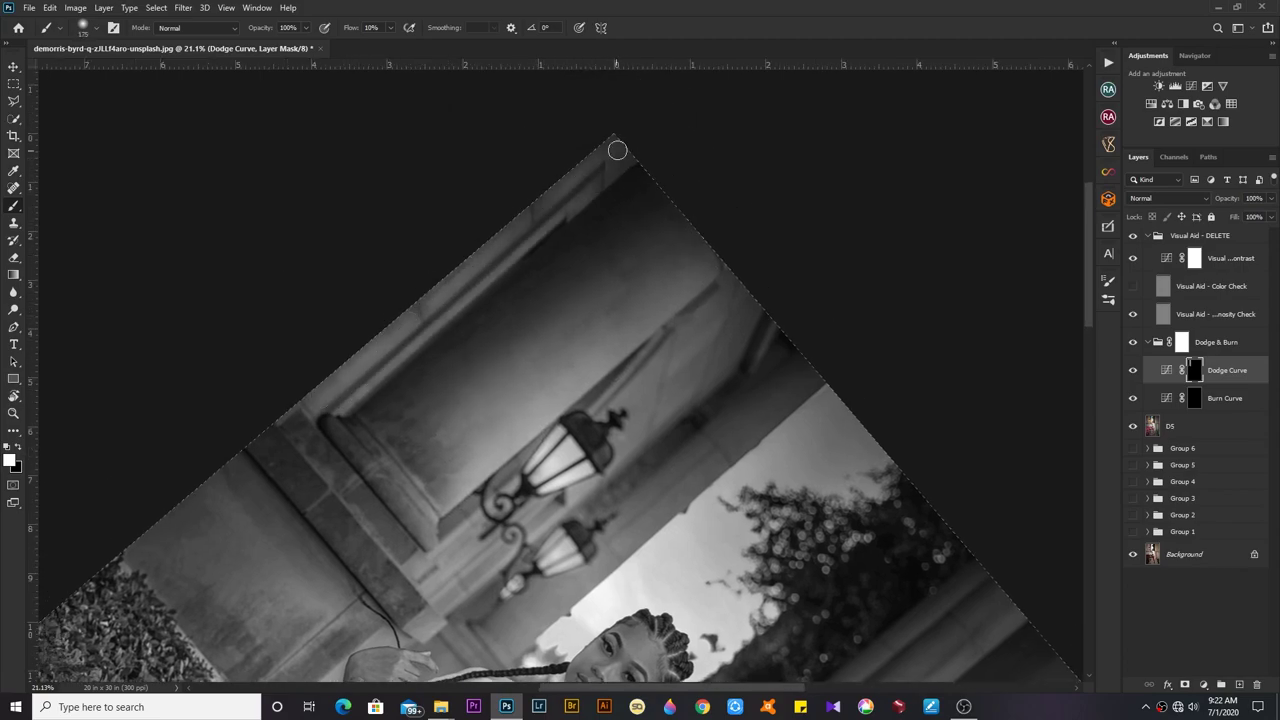
{"action": "scroll", "coordinate": [396, 391], "scroll_direction": "down", "scroll_amount": 2}
{"action": "left_click_drag", "start_coordinate": [384, 384], "coordinate": [392, 496]}
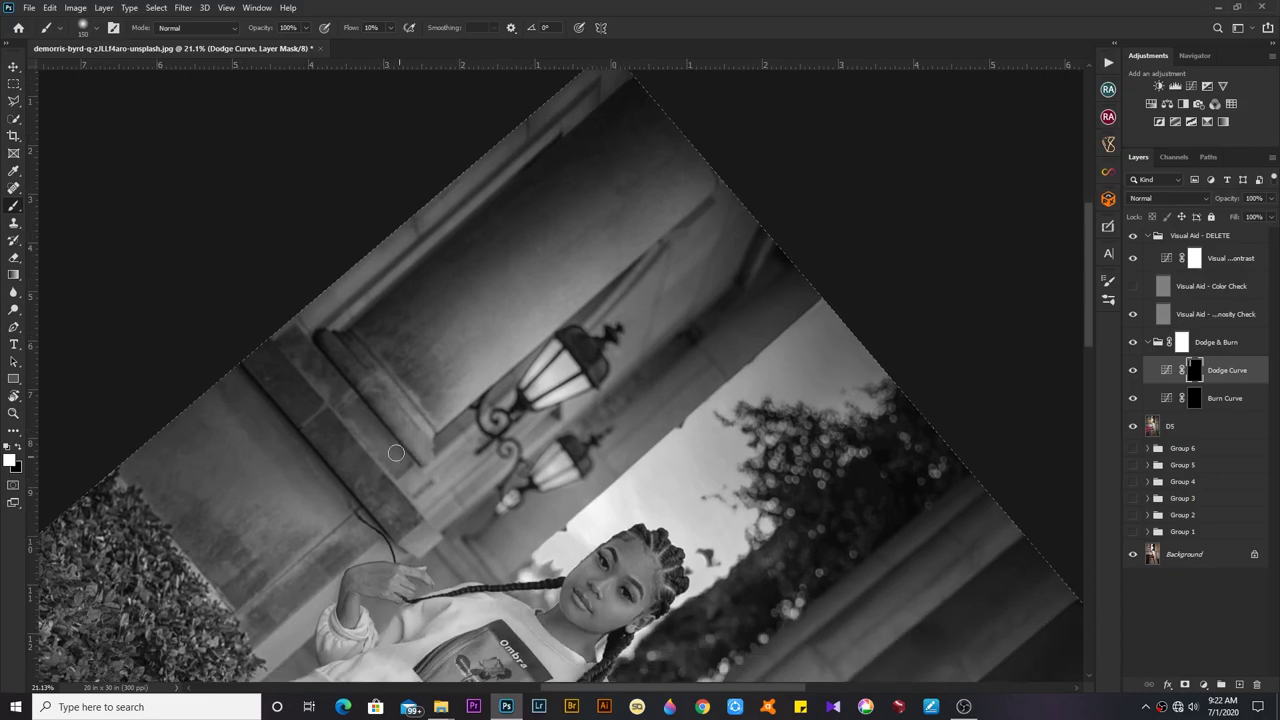
{"action": "scroll", "coordinate": [476, 388], "scroll_direction": "right", "scroll_amount": 2}
{"action": "key", "text": "bracketleft"}
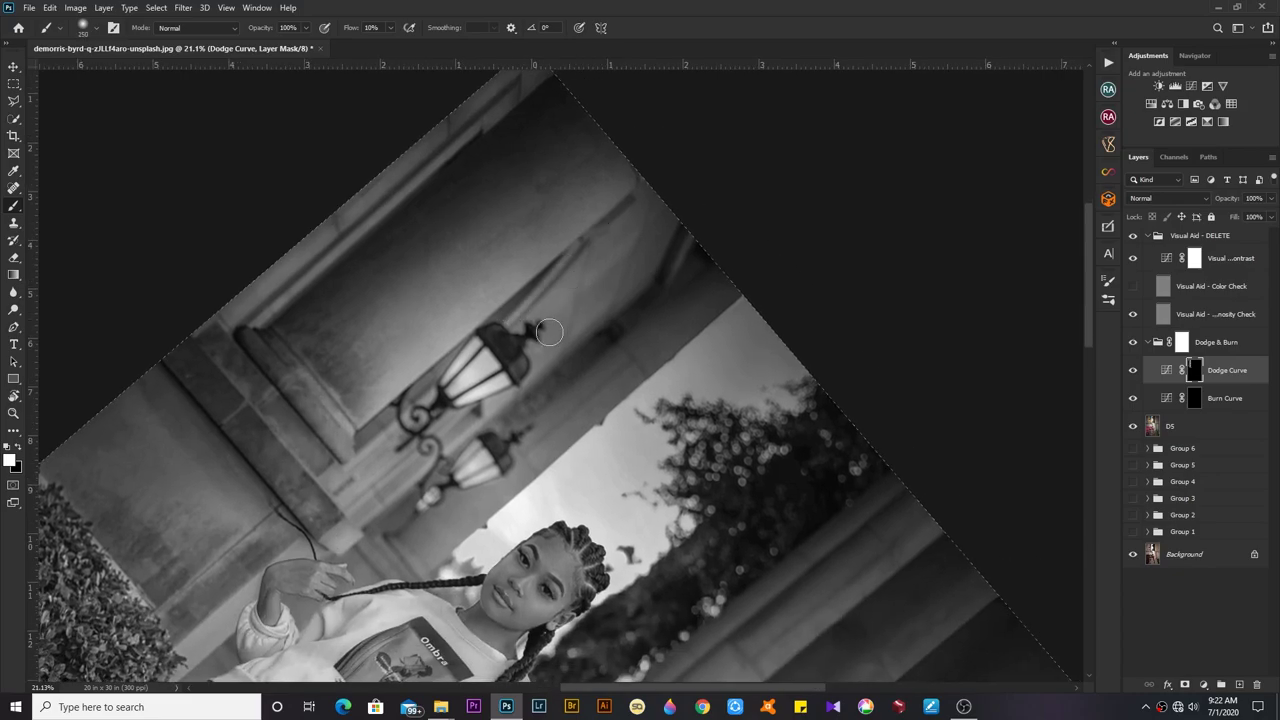
{"action": "scroll", "coordinate": [540, 343], "scroll_direction": "down", "scroll_amount": 2}
{"action": "scroll", "coordinate": [540, 343], "scroll_direction": "left", "scroll_amount": 1}
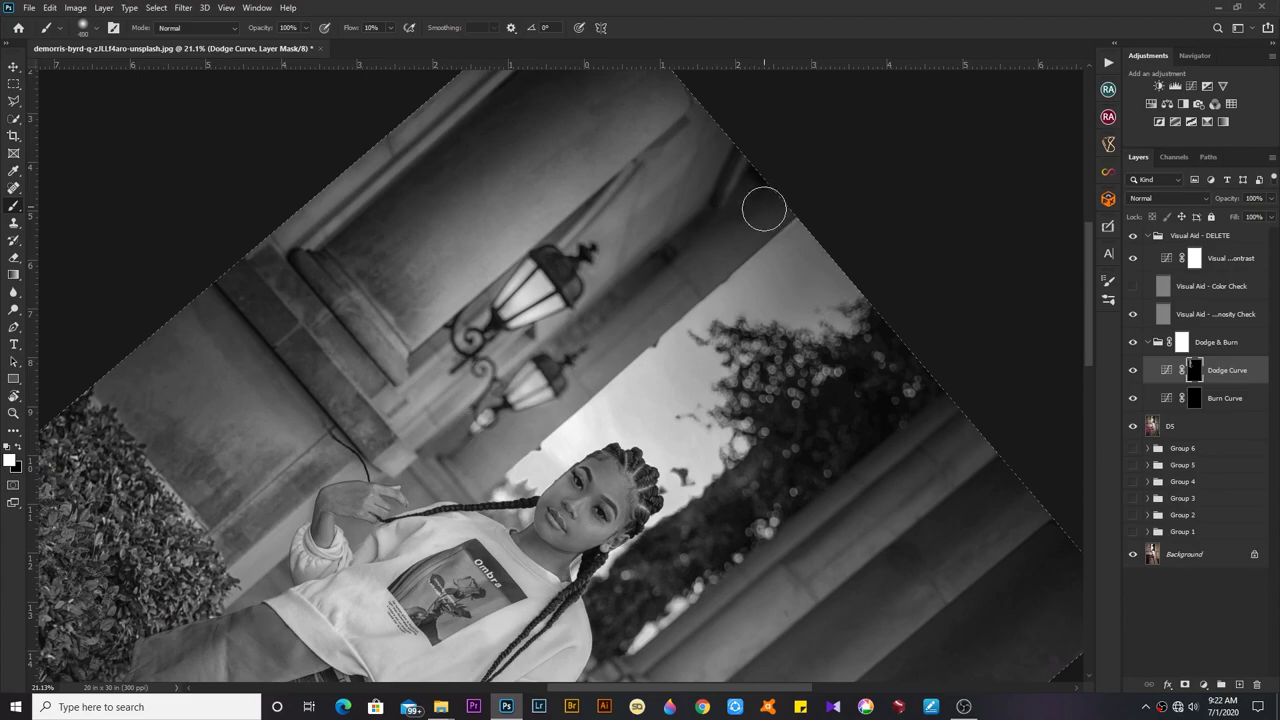
{"action": "scroll", "coordinate": [414, 438], "scroll_direction": "down", "scroll_amount": 2}
{"action": "scroll", "coordinate": [414, 438], "scroll_direction": "right", "scroll_amount": 1}
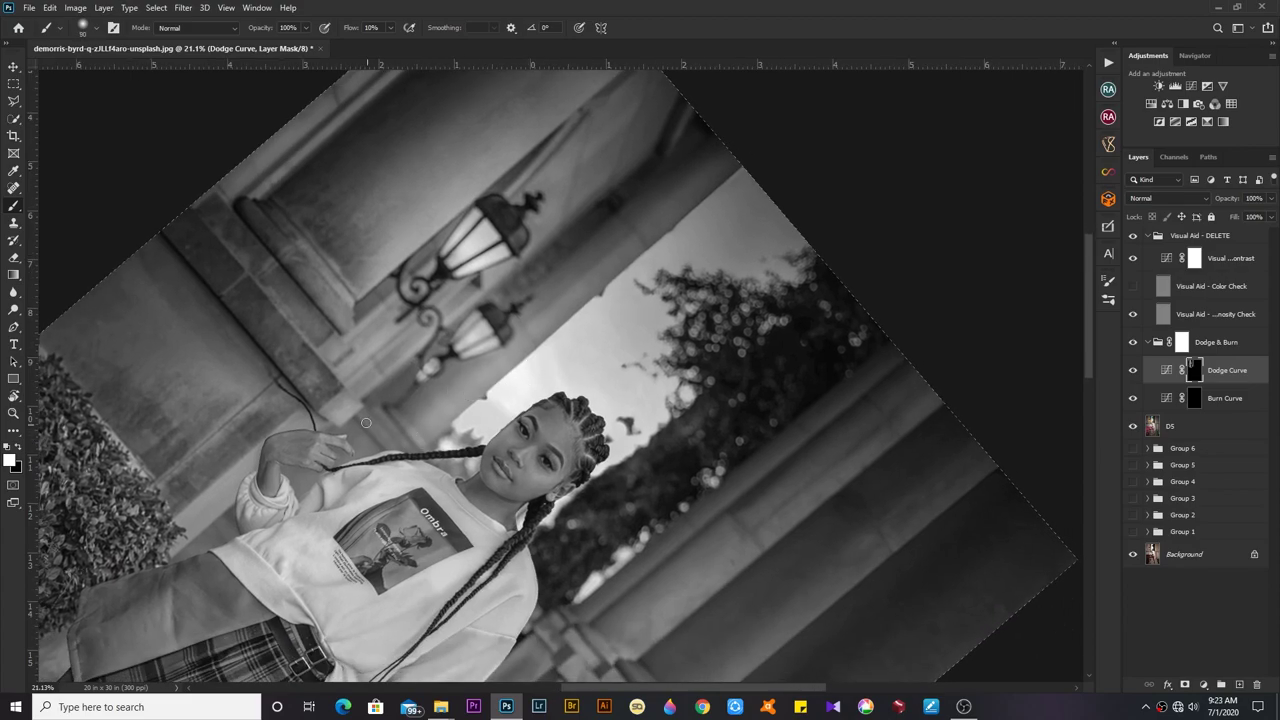
{"action": "scroll", "coordinate": [492, 400], "scroll_direction": "up", "scroll_amount": 2}
{"action": "scroll", "coordinate": [639, 222], "scroll_direction": "down", "scroll_amount": 2}
{"action": "scroll", "coordinate": [500, 300], "scroll_direction": "left", "scroll_amount": 2}
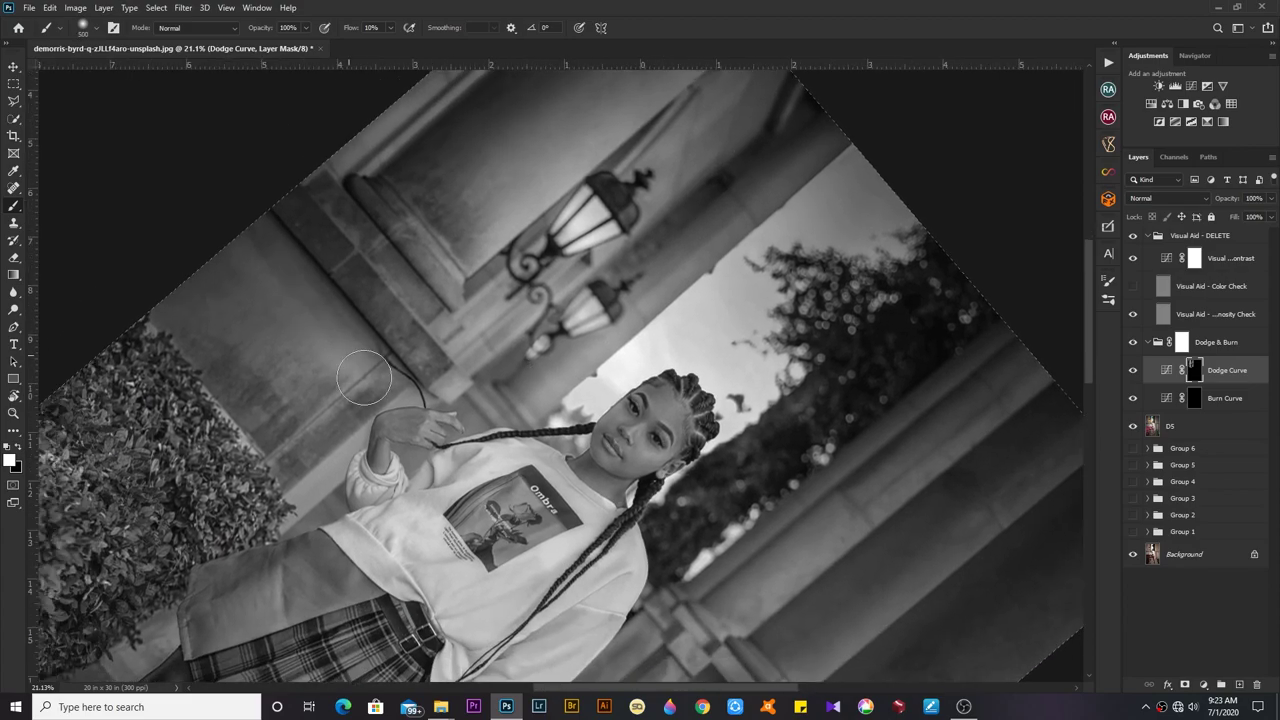
{"action": "scroll", "coordinate": [363, 372], "scroll_direction": "down", "scroll_amount": 2}
Lighten the pillar base right of the model with a 300–400 px brush
{"action": "left_click_drag", "start_coordinate": [507, 307], "coordinate": [387, 352]}
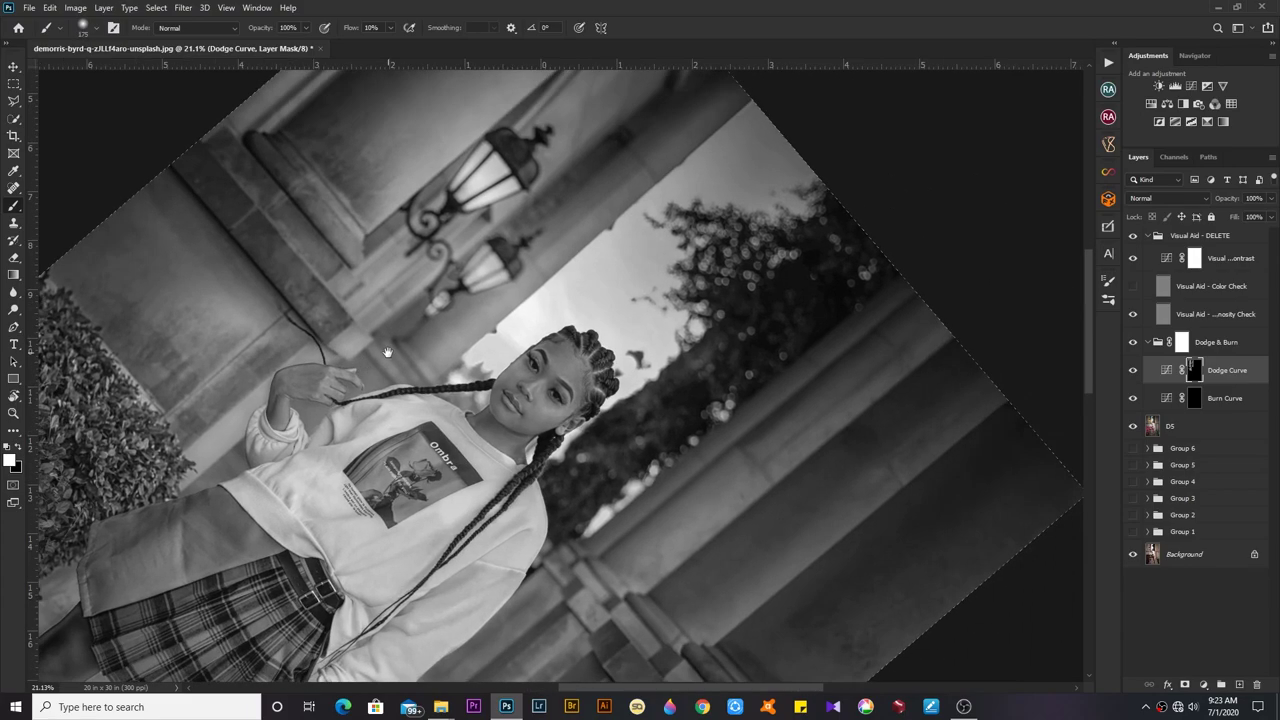
{"action": "scroll", "coordinate": [372, 346], "scroll_direction": "down", "scroll_amount": 3}
{"action": "scroll", "coordinate": [506, 271], "scroll_direction": "right", "scroll_amount": 3}
{"action": "scroll", "coordinate": [506, 271], "scroll_direction": "down", "scroll_amount": 2}
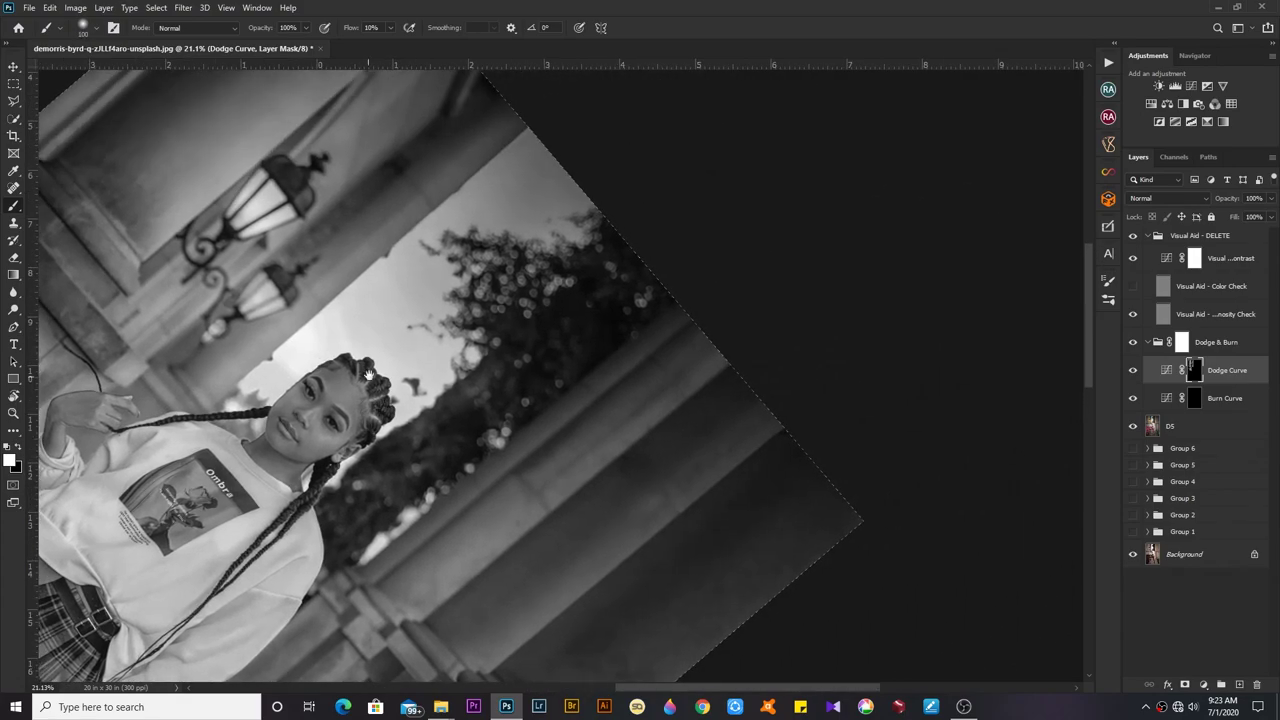
{"action": "key", "text": "bracketright"}
{"action": "key", "text": "bracketright"}
{"action": "key", "text": "bracketright"}
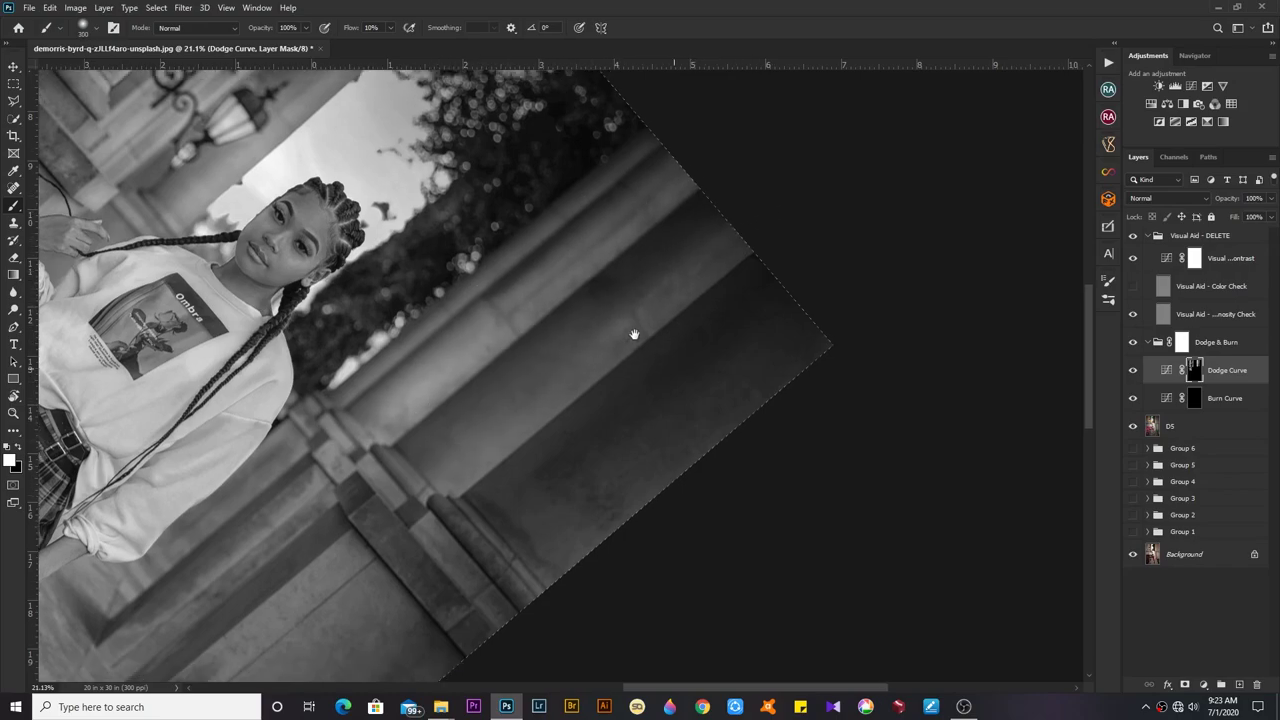
{"action": "scroll", "coordinate": [560, 400], "scroll_direction": "down", "scroll_amount": 2}
{"action": "scroll", "coordinate": [520, 395], "scroll_direction": "down", "scroll_amount": 2}
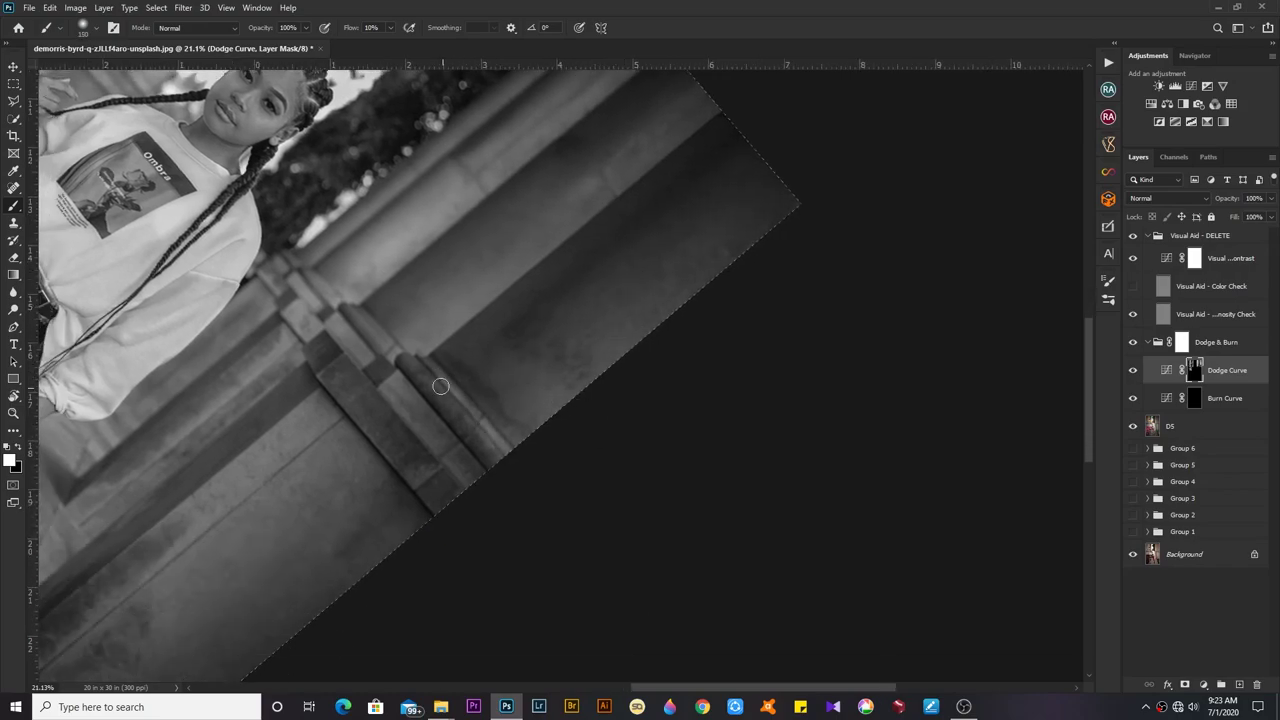
{"action": "left_click_drag", "start_coordinate": [372, 401], "coordinate": [350, 337]}
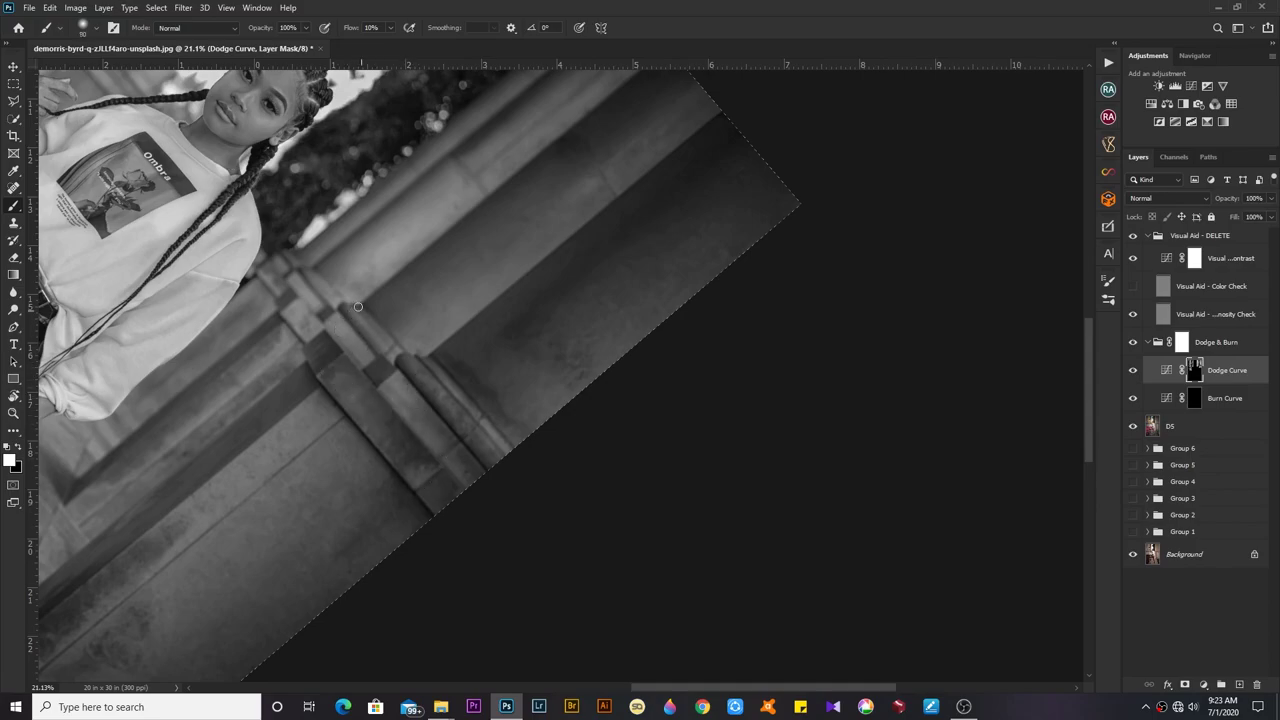
{"action": "scroll", "coordinate": [357, 306], "scroll_direction": "up", "scroll_amount": 1}
{"action": "scroll", "coordinate": [330, 360], "scroll_direction": "down", "scroll_amount": 1}
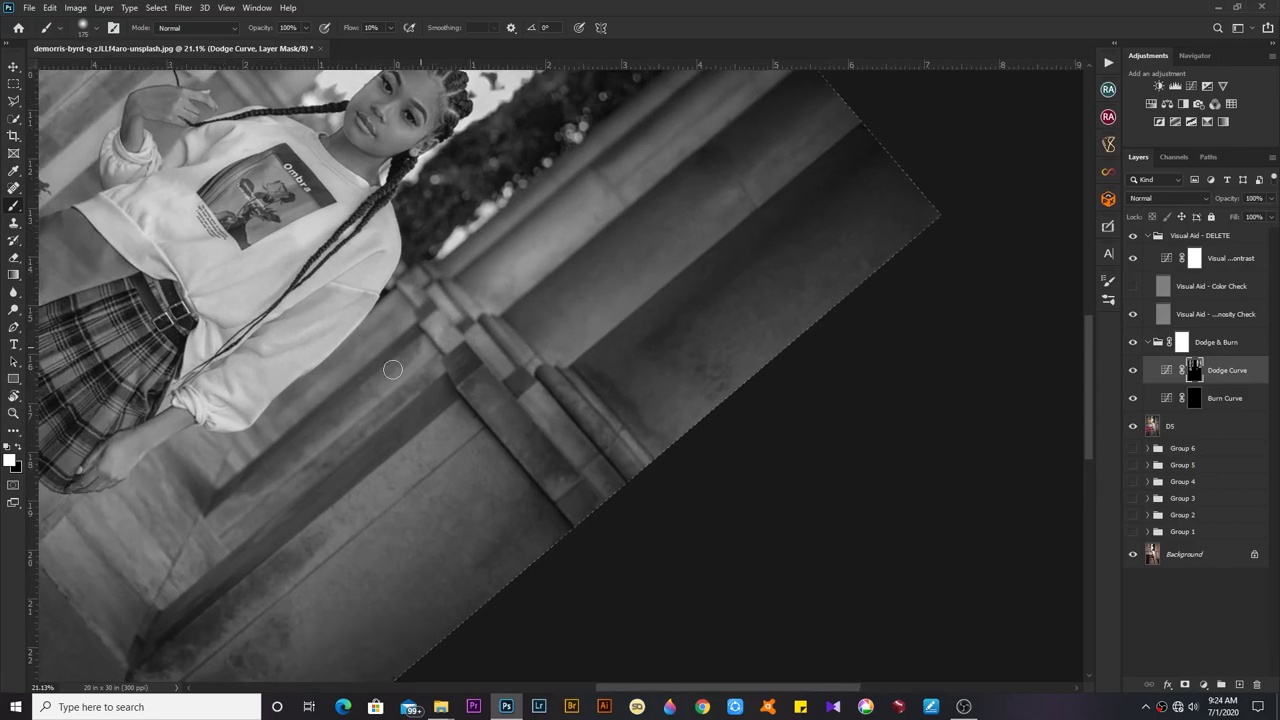
{"action": "key", "text": "]"}
{"action": "key", "text": "]"}
{"action": "key", "text": "]"}
{"action": "scroll", "coordinate": [354, 366], "scroll_direction": "down", "scroll_amount": 1}
{"action": "scroll", "coordinate": [349, 449], "scroll_direction": "down", "scroll_amount": 1}
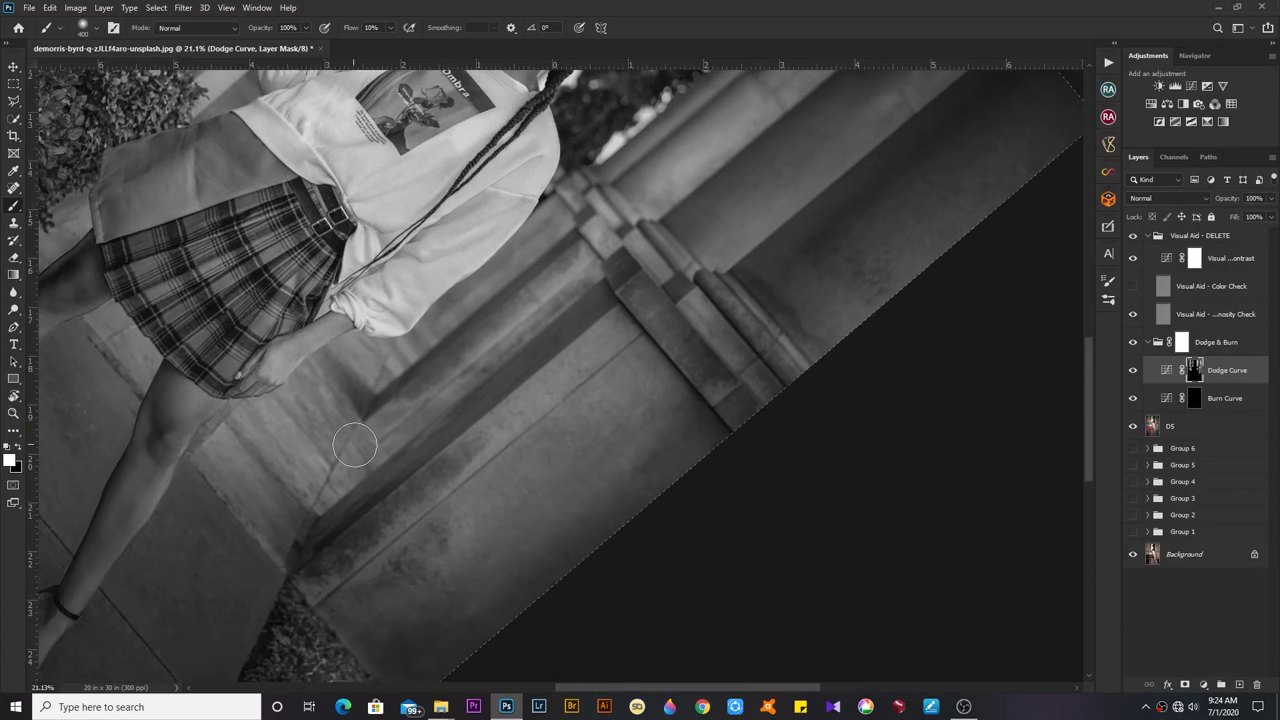
{"action": "key", "text": "ctrl+0"}
Dodge the sweater and left shoulder on the Dodge Curve mask with a 125–175 px brush
{"action": "key", "text": "b"}
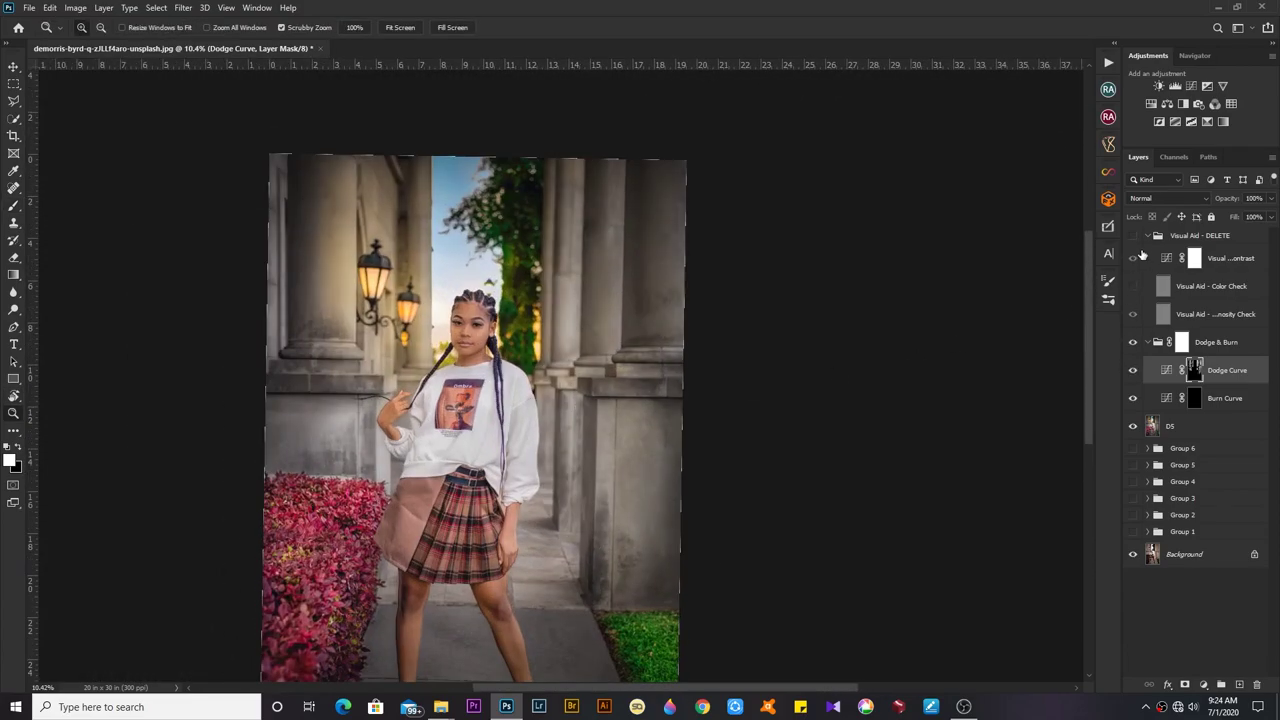
{"action": "scroll", "coordinate": [441, 486], "scroll_direction": "up", "scroll_amount": 3}
{"action": "key", "text": "z"}
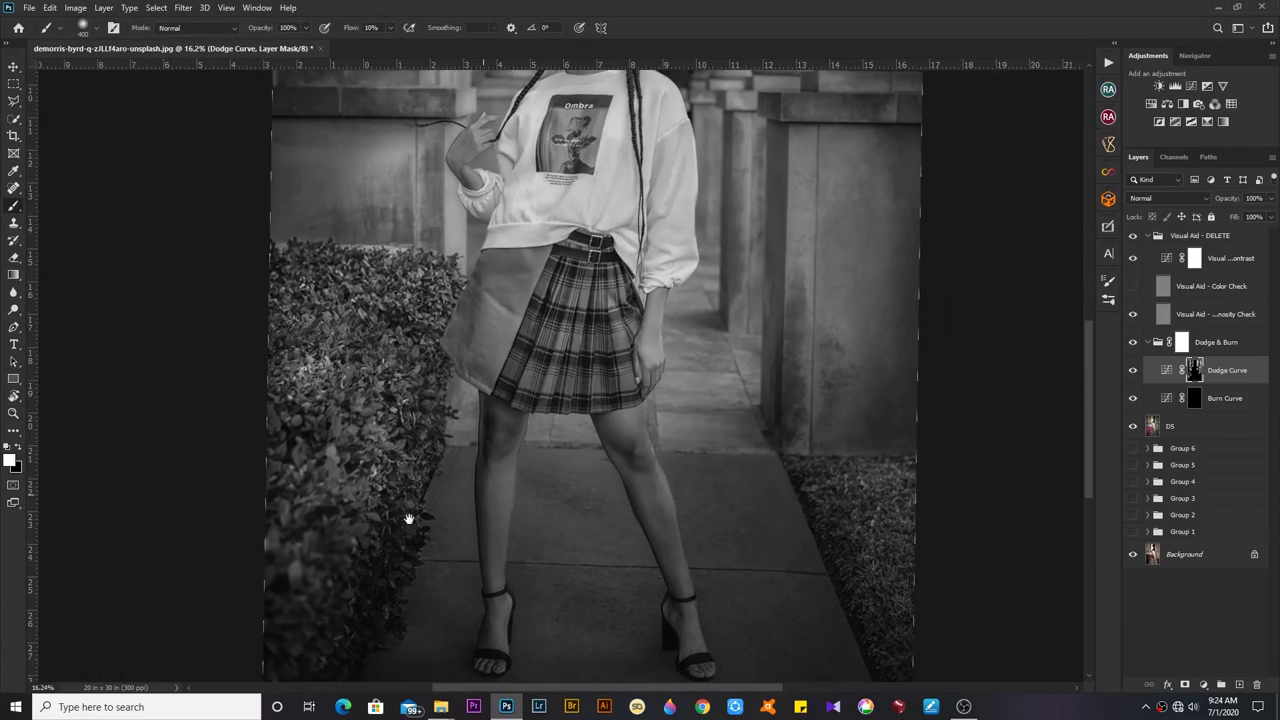
{"action": "scroll", "coordinate": [418, 470], "scroll_direction": "up", "scroll_amount": 3}
{"action": "key", "text": "b"}
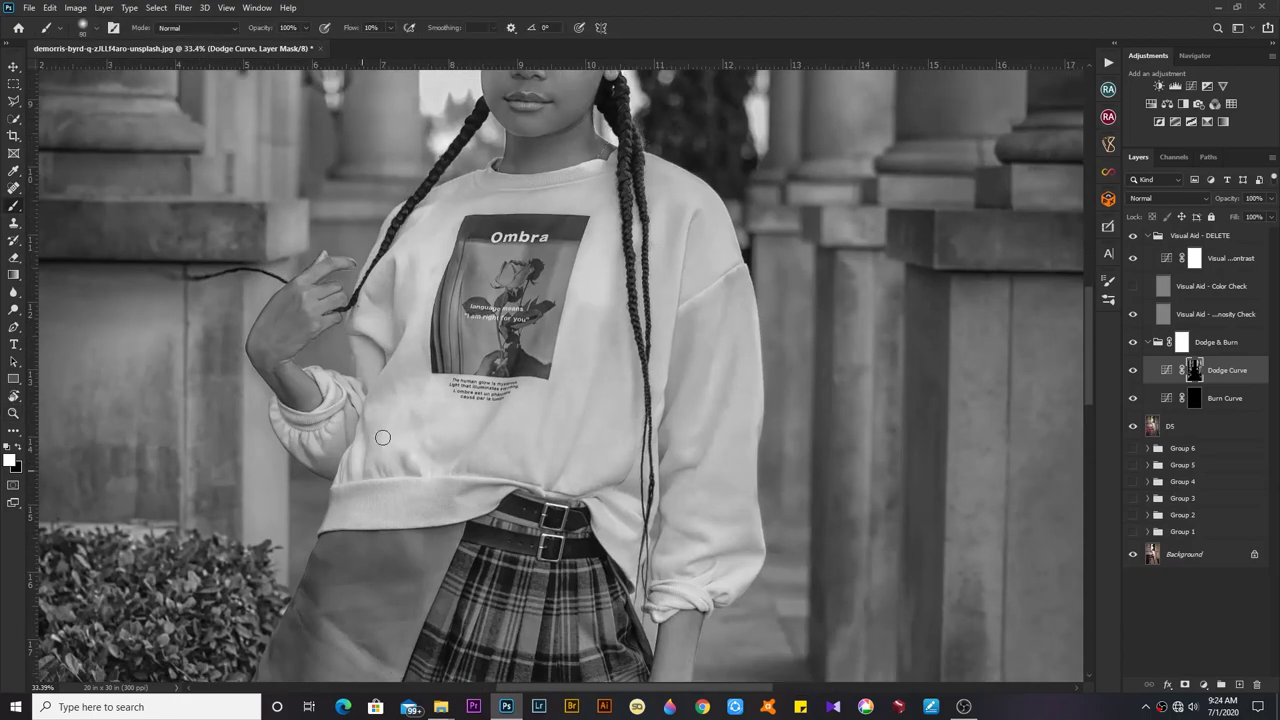
{"action": "key", "text": "bracketright"}
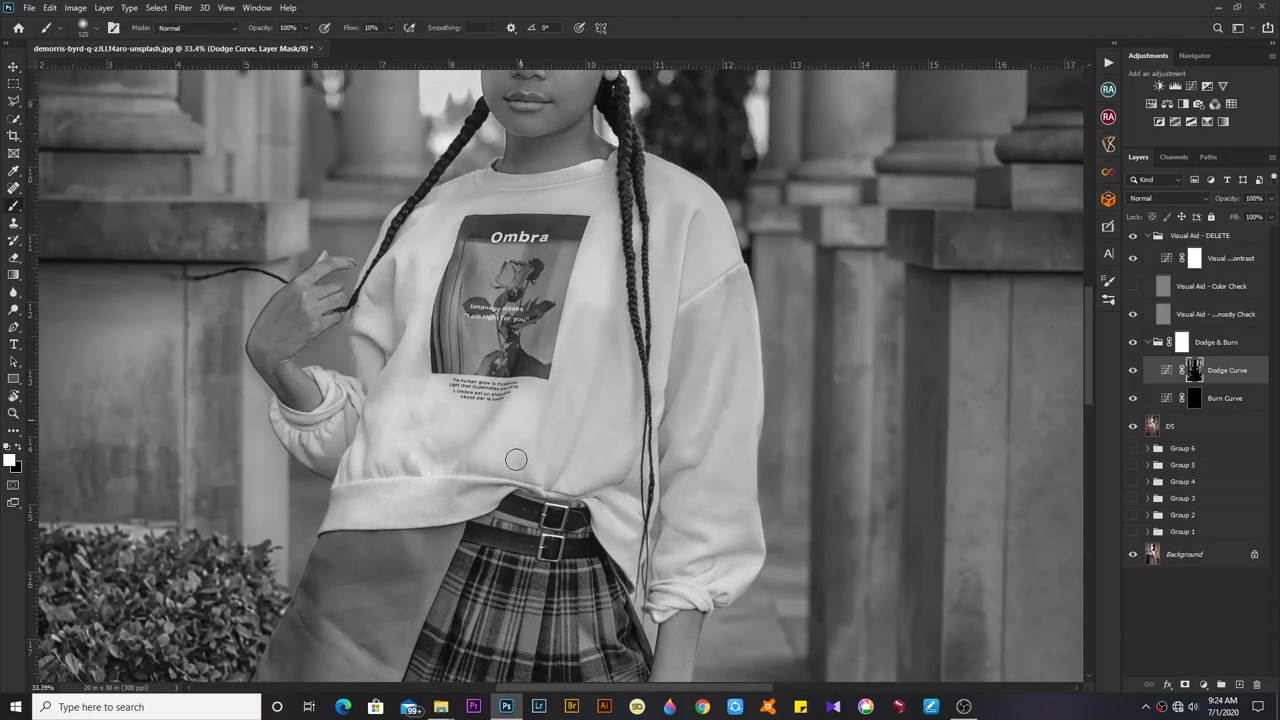
{"action": "left_click_drag", "start_coordinate": [577, 466], "coordinate": [584, 310]}
{"action": "left_click_drag", "start_coordinate": [430, 281], "coordinate": [379, 270]}
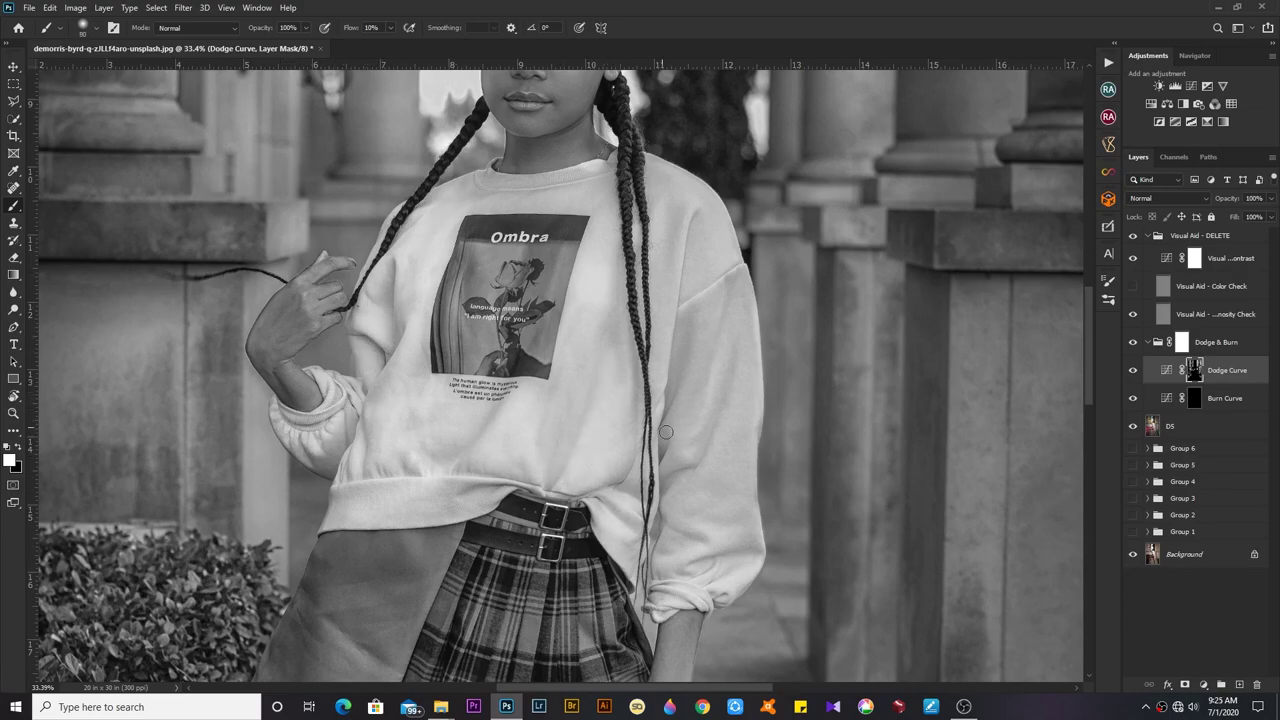
{"action": "key", "text": "bracketright"}
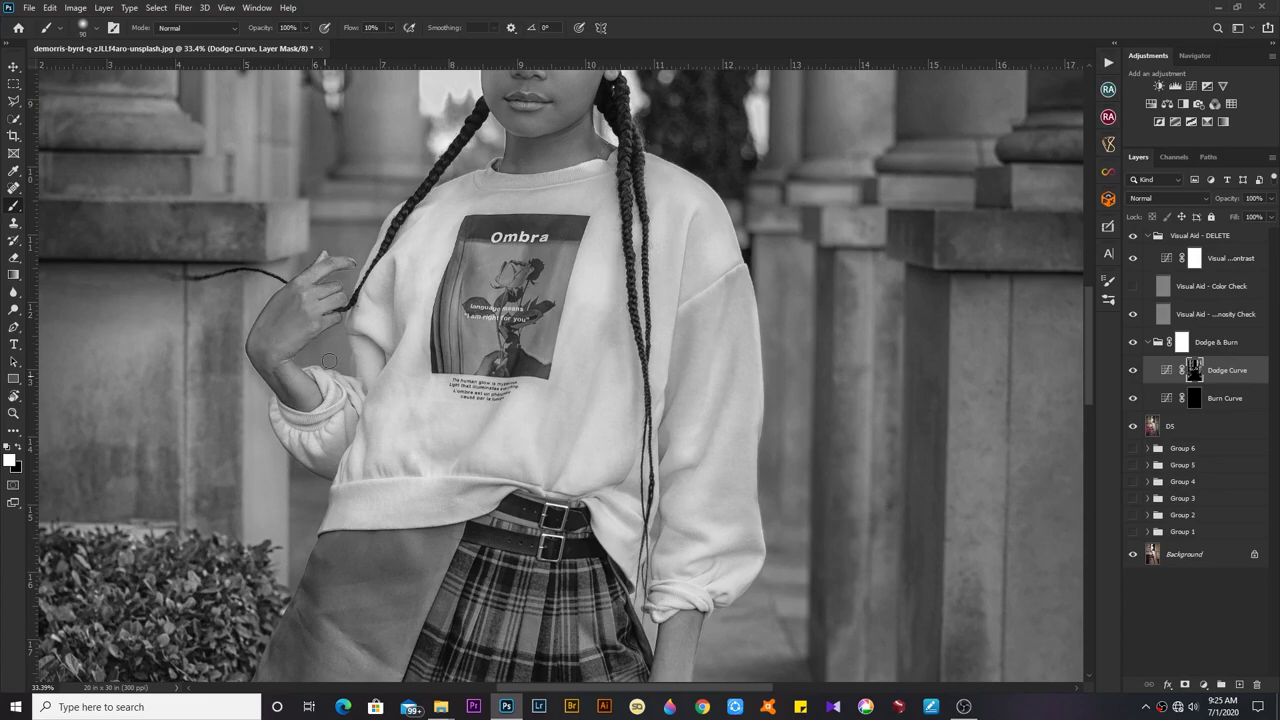
{"action": "scroll", "coordinate": [329, 361], "scroll_direction": "down", "scroll_amount": 3}
{"action": "scroll", "coordinate": [322, 405], "scroll_direction": "up", "scroll_amount": 5}
{"action": "key", "text": "bracketright"}
{"action": "key", "text": "bracketright"}
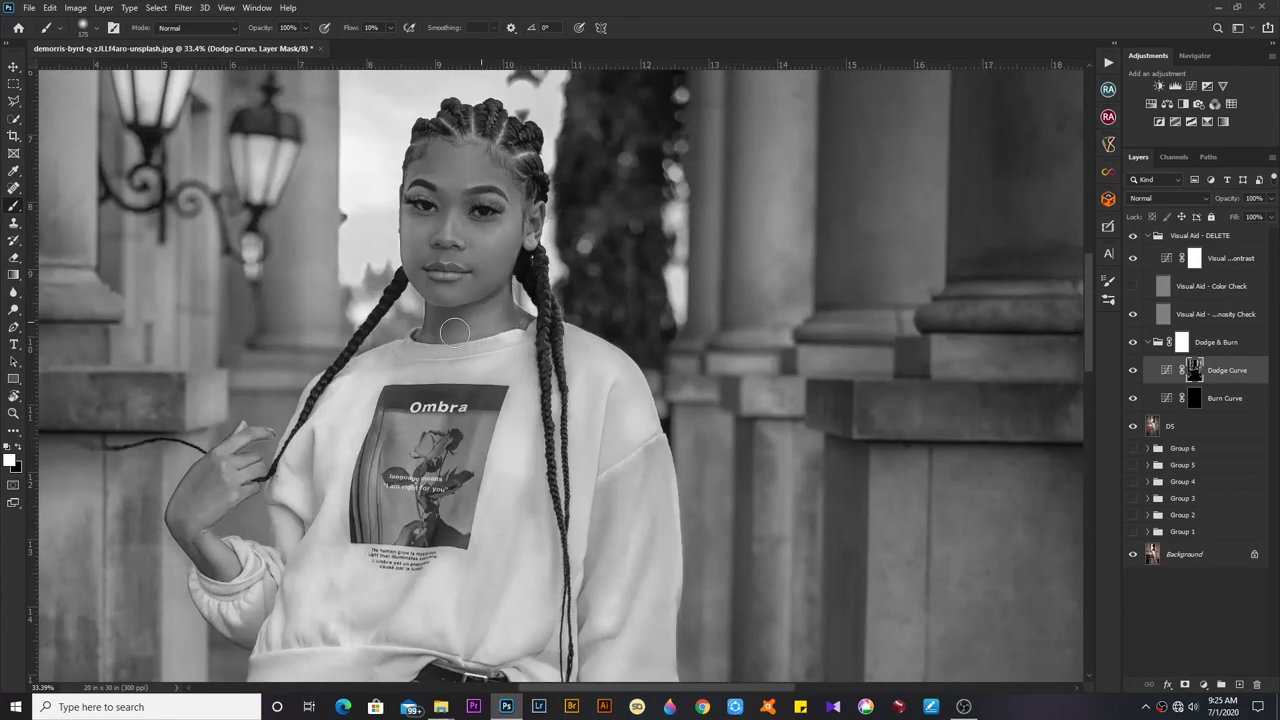
{"action": "scroll", "coordinate": [485, 246], "scroll_direction": "up", "scroll_amount": 2}
{"action": "scroll", "coordinate": [383, 333], "scroll_direction": "up", "scroll_amount": 2}
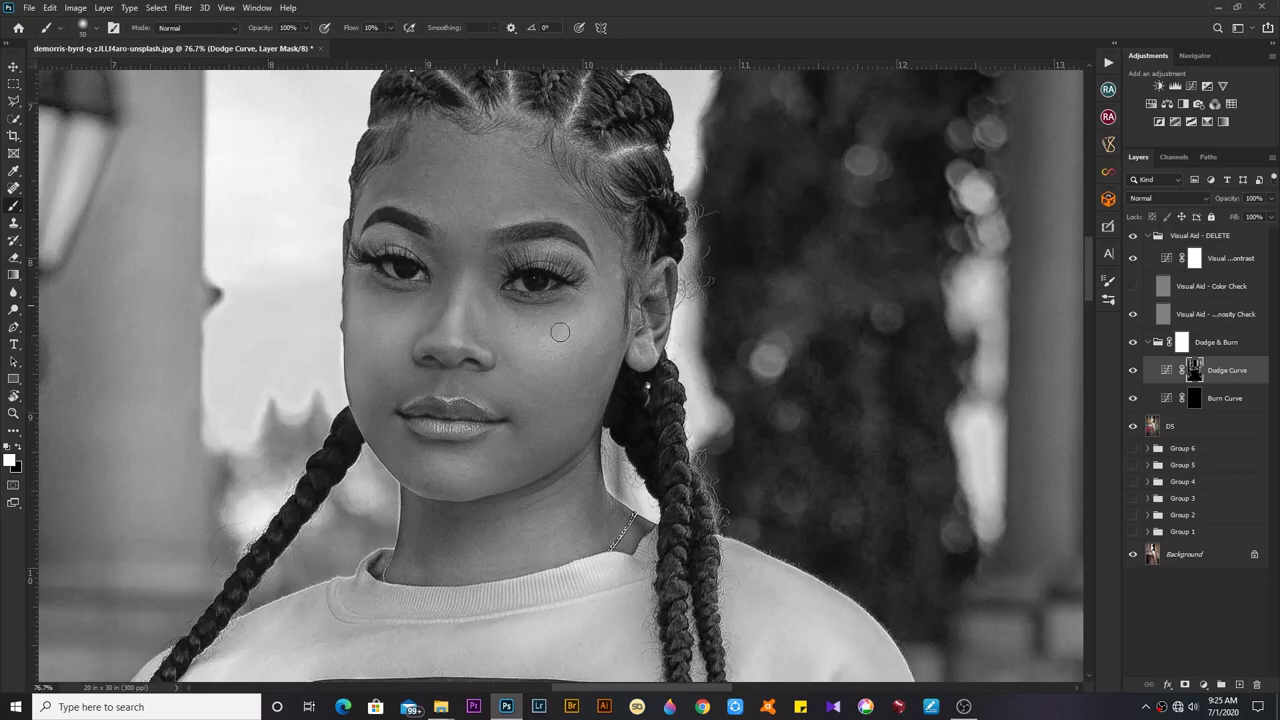
{"action": "scroll", "coordinate": [637, 364], "scroll_direction": "down", "scroll_amount": 5}
{"action": "scroll", "coordinate": [375, 345], "scroll_direction": "up", "scroll_amount": 3}
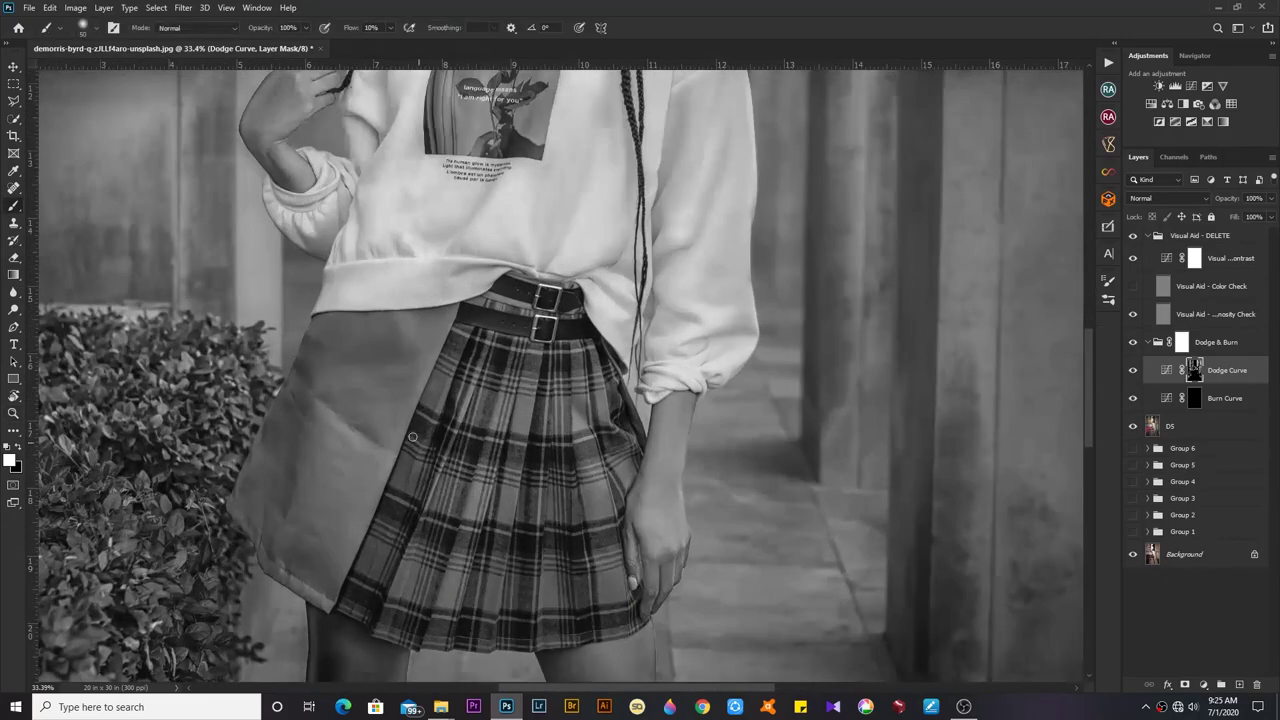
{"action": "key", "text": "bracketleft"}
{"action": "key", "text": "bracketleft"}
{"action": "key", "text": "bracketleft"}
{"action": "scroll", "coordinate": [325, 511], "scroll_direction": "down", "scroll_amount": 3}
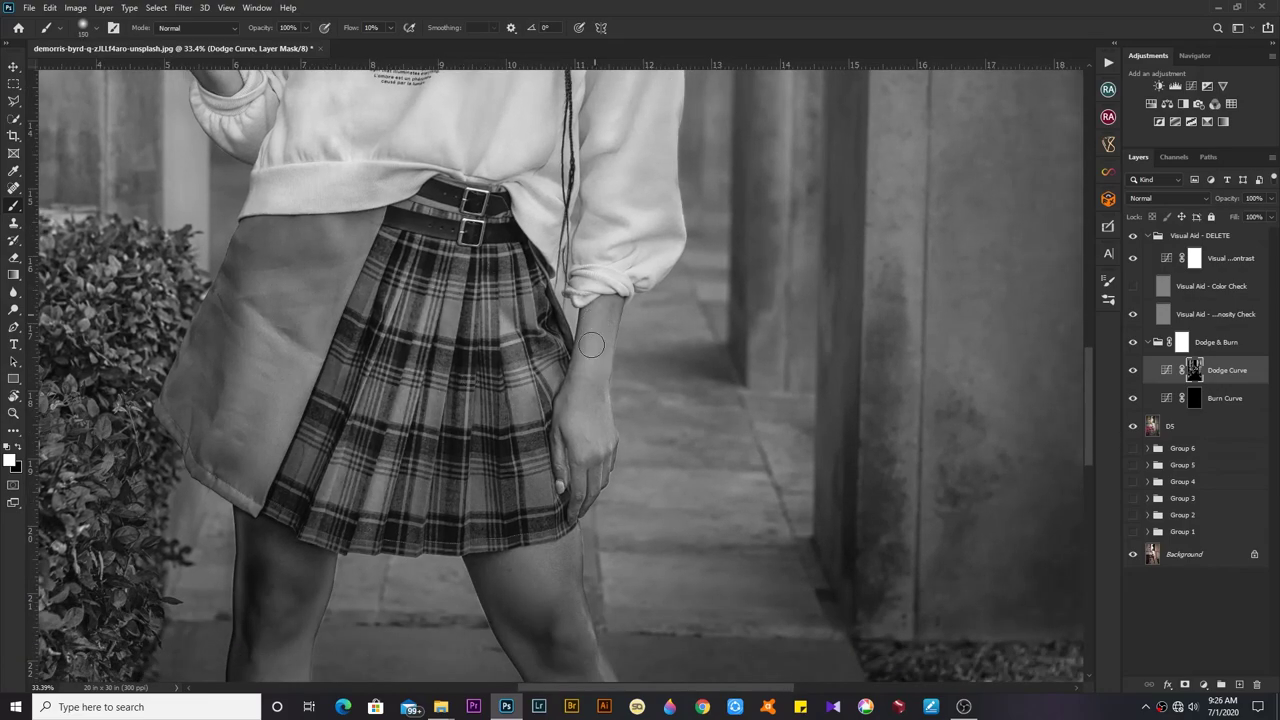
Brighten the forearm above the hand and the shins with a roughly 70 px brush
{"action": "left_click_drag", "start_coordinate": [590, 335], "coordinate": [598, 469]}
{"action": "scroll", "coordinate": [598, 469], "scroll_direction": "down", "scroll_amount": 2}
{"action": "scroll", "coordinate": [500, 430], "scroll_direction": "down", "scroll_amount": 2}
{"action": "scroll", "coordinate": [390, 455], "scroll_direction": "down", "scroll_amount": 2}
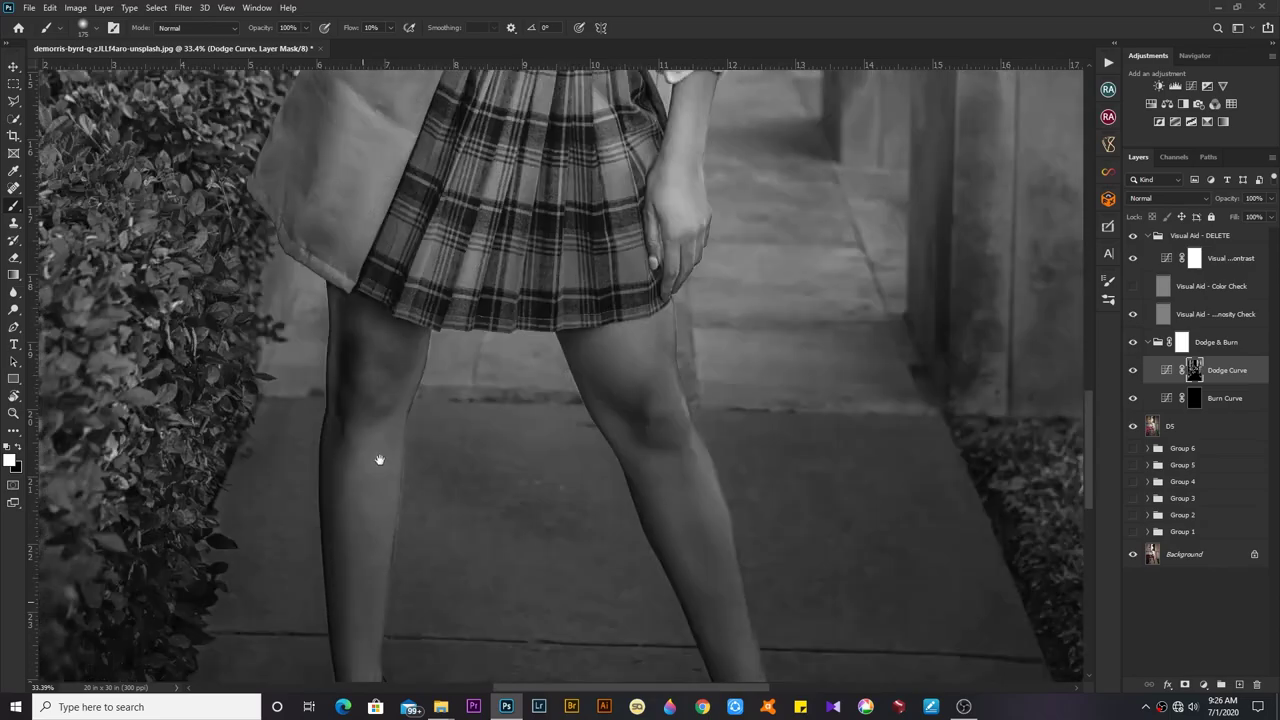
{"action": "scroll", "coordinate": [420, 381], "scroll_direction": "down", "scroll_amount": 2}
{"action": "left_click_drag", "start_coordinate": [420, 381], "coordinate": [408, 500]}
{"action": "scroll", "coordinate": [394, 312], "scroll_direction": "down", "scroll_amount": 2}
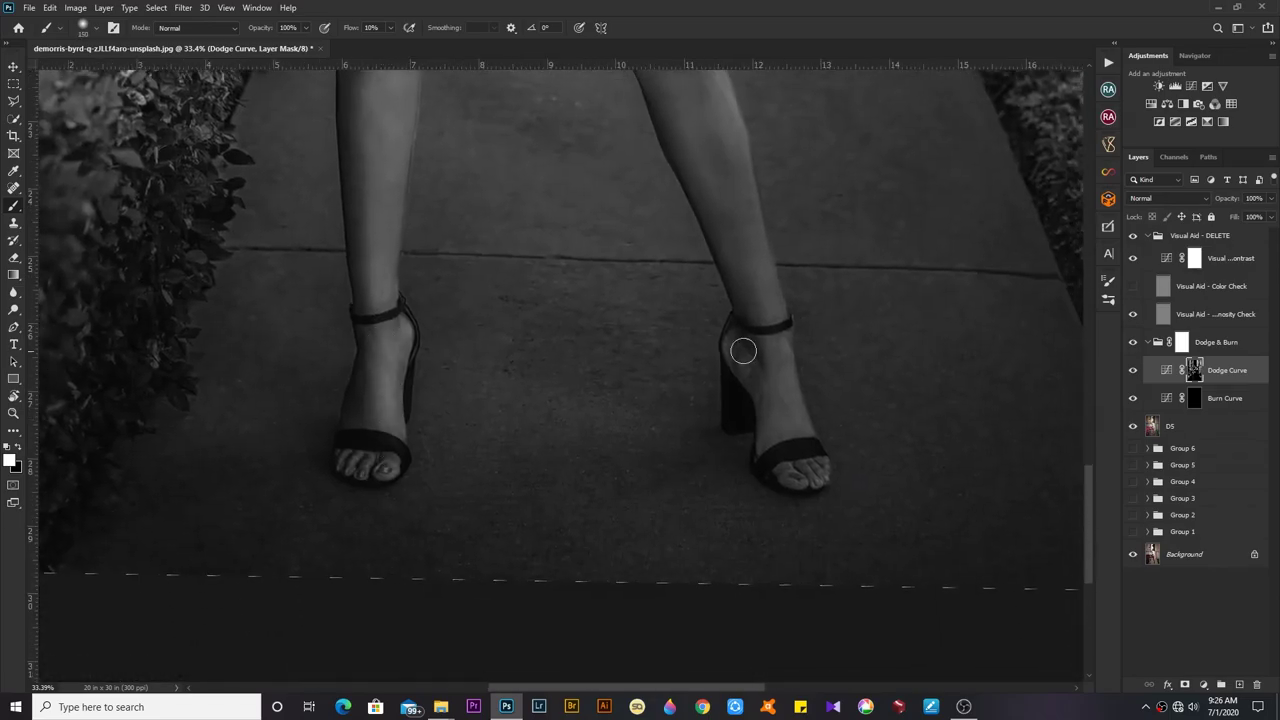
{"action": "scroll", "coordinate": [700, 490], "scroll_direction": "up", "scroll_amount": 2}
{"action": "left_click_drag", "start_coordinate": [686, 517], "coordinate": [557, 201]}
{"action": "scroll", "coordinate": [651, 366], "scroll_direction": "up", "scroll_amount": 2}
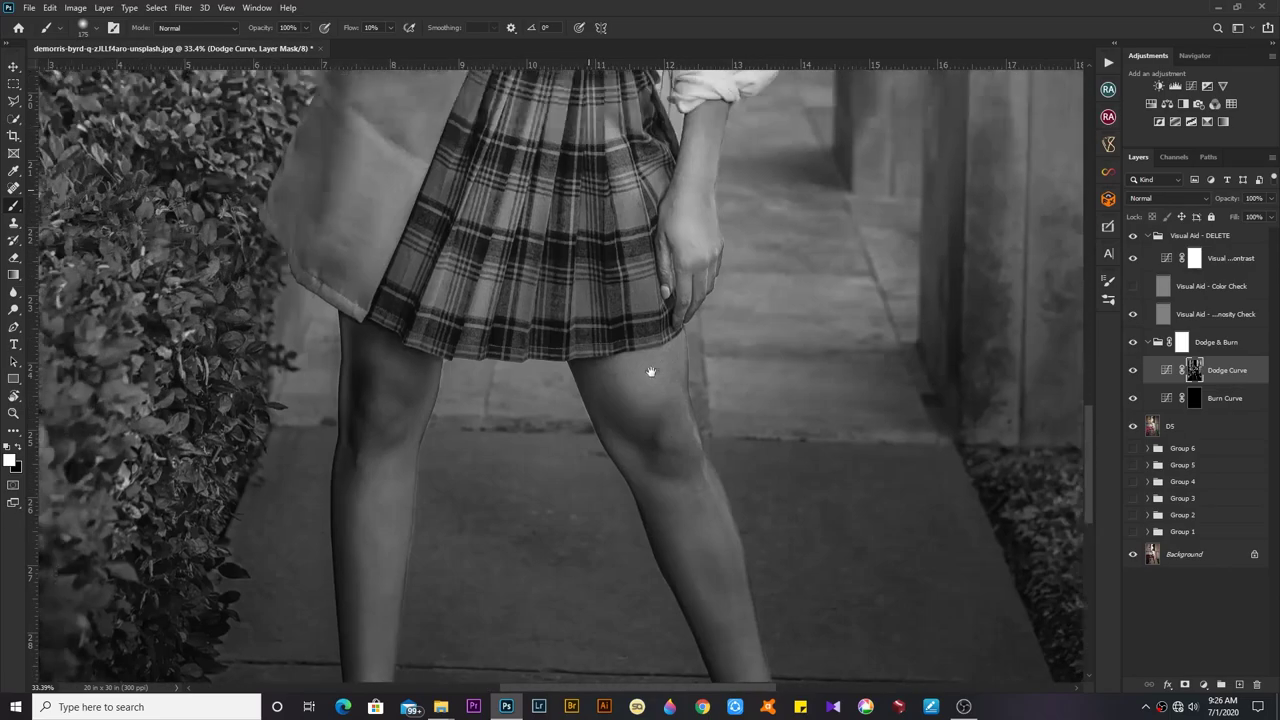
{"action": "scroll", "coordinate": [640, 250], "scroll_direction": "up", "scroll_amount": 4}
{"action": "scroll", "coordinate": [624, 144], "scroll_direction": "down", "scroll_amount": 3}
{"action": "key", "text": "alt+bracketleft"}
{"action": "scroll", "coordinate": [400, 451], "scroll_direction": "up", "scroll_amount": 2}
Burn the bag area and the sweater's right side along the braid with a 150 px brush
{"action": "scroll", "coordinate": [400, 451], "scroll_direction": "up", "scroll_amount": 2}
{"action": "key", "text": "bracketleft"}
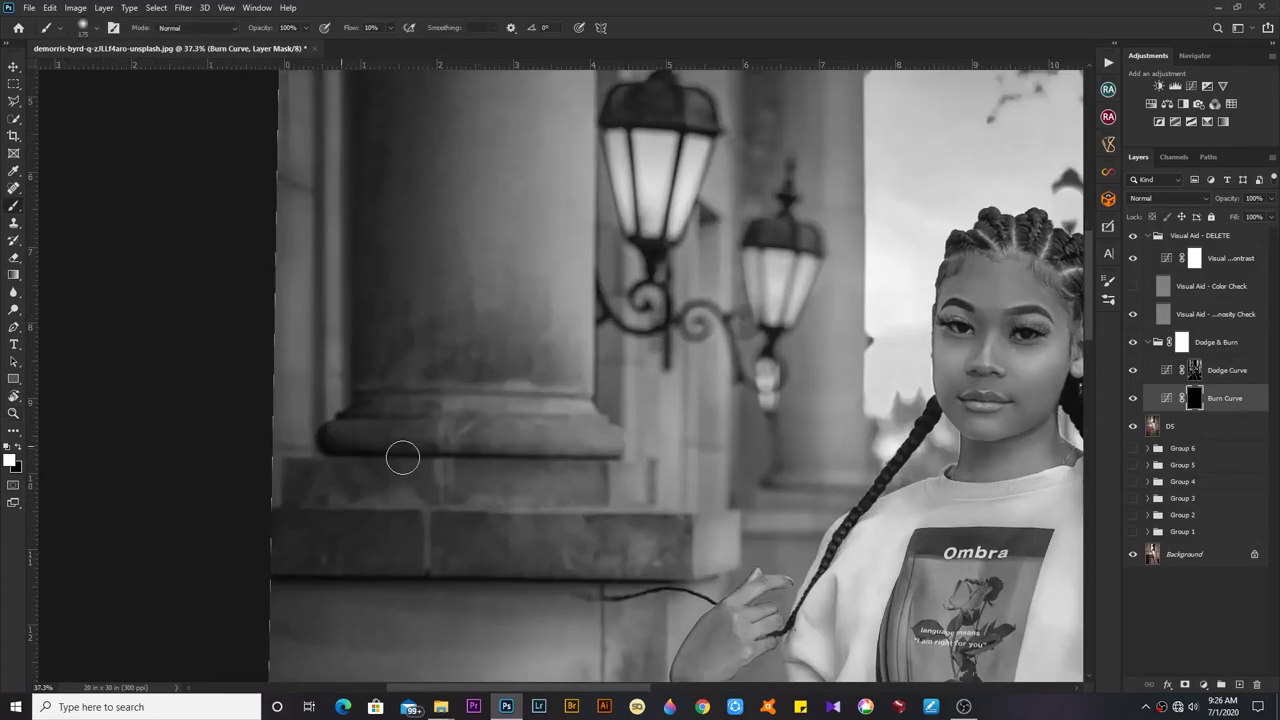
{"action": "scroll", "coordinate": [349, 263], "scroll_direction": "up", "scroll_amount": 2}
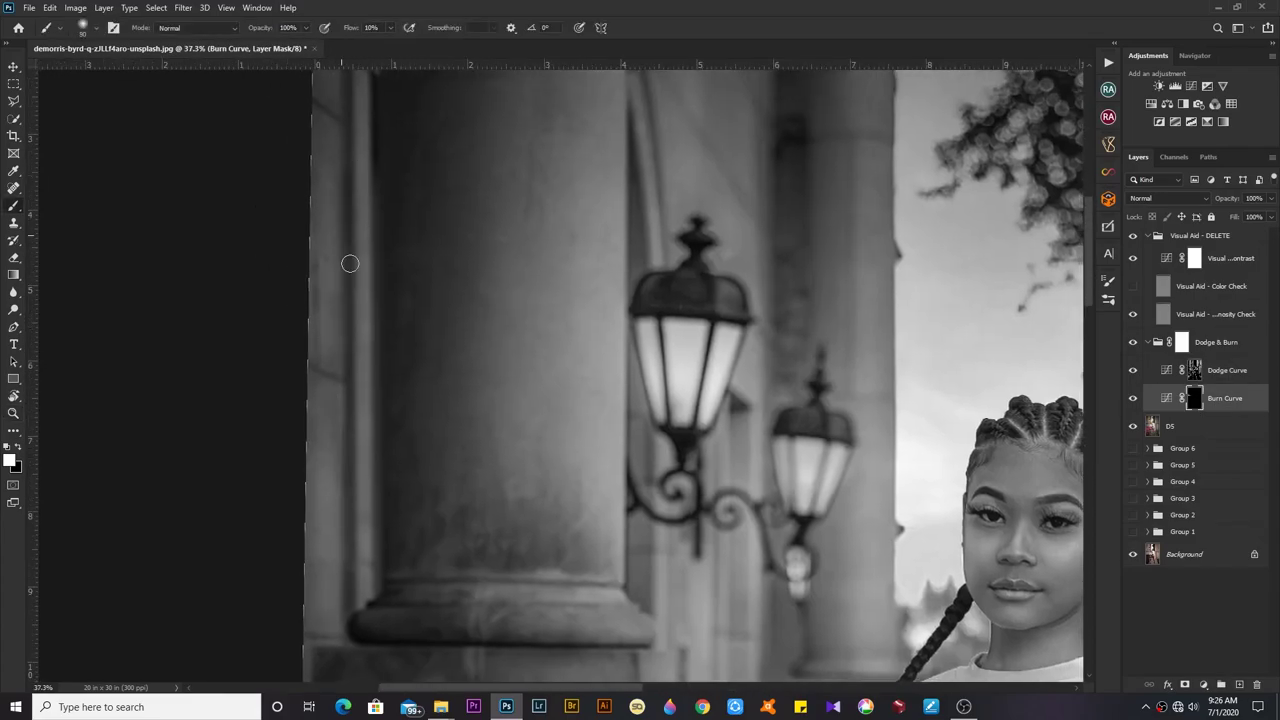
{"action": "scroll", "coordinate": [420, 470], "scroll_direction": "up", "scroll_amount": 2}
{"action": "scroll", "coordinate": [371, 449], "scroll_direction": "up", "scroll_amount": 4}
{"action": "scroll", "coordinate": [384, 397], "scroll_direction": "down", "scroll_amount": 2}
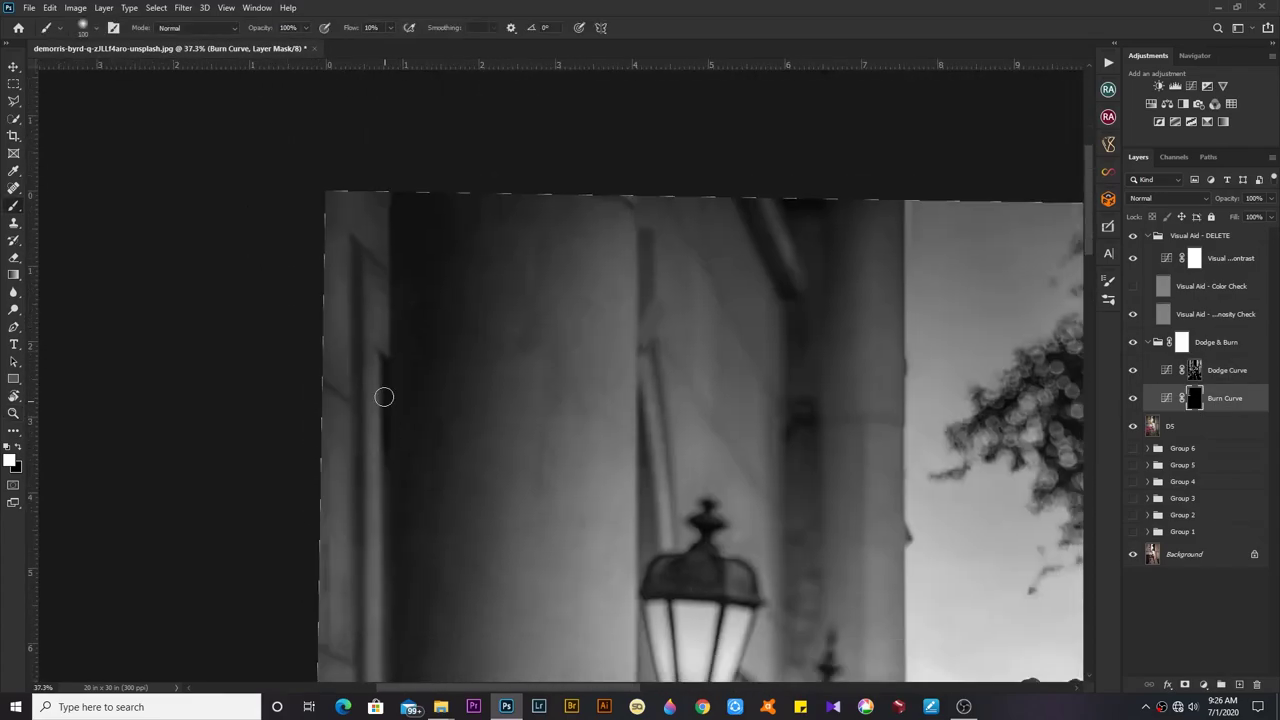
{"action": "scroll", "coordinate": [594, 354], "scroll_direction": "down", "scroll_amount": 3}
{"action": "scroll", "coordinate": [594, 354], "scroll_direction": "down", "scroll_amount": 3}
{"action": "scroll", "coordinate": [400, 523], "scroll_direction": "up", "scroll_amount": 1}
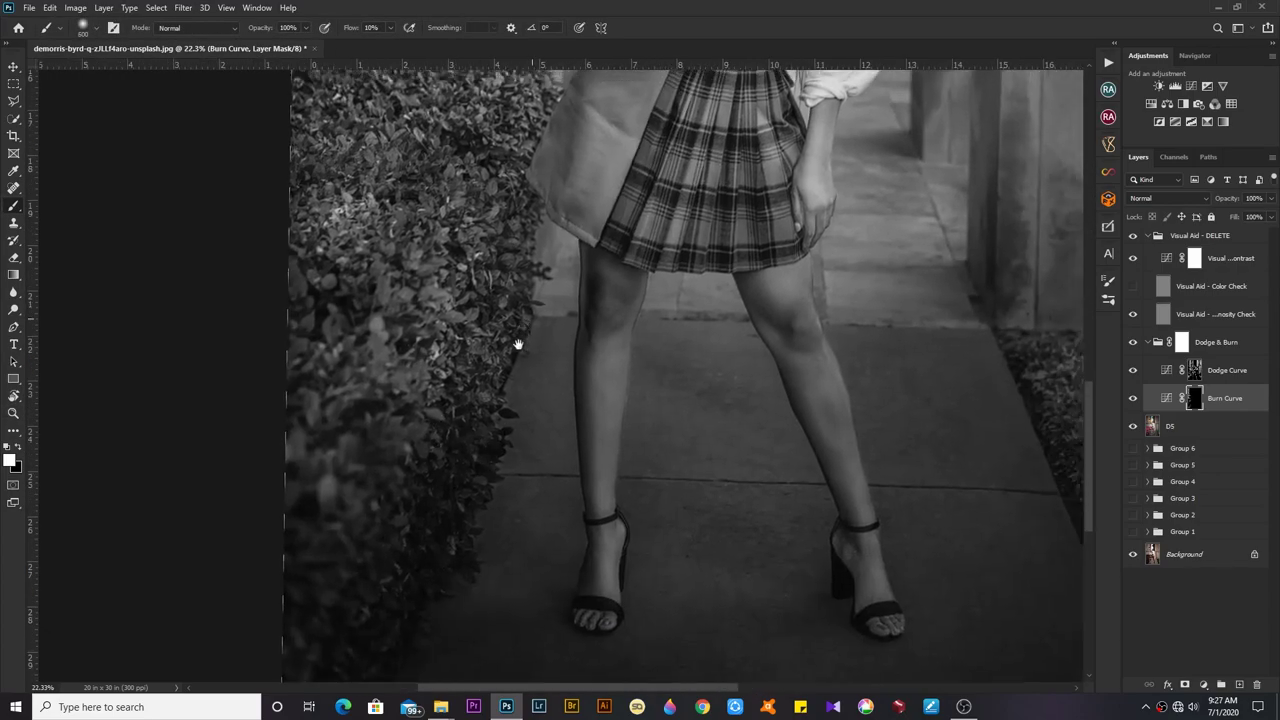
{"action": "left_click_drag", "start_coordinate": [507, 540], "coordinate": [528, 477]}
{"action": "left_click_drag", "start_coordinate": [481, 575], "coordinate": [490, 527]}
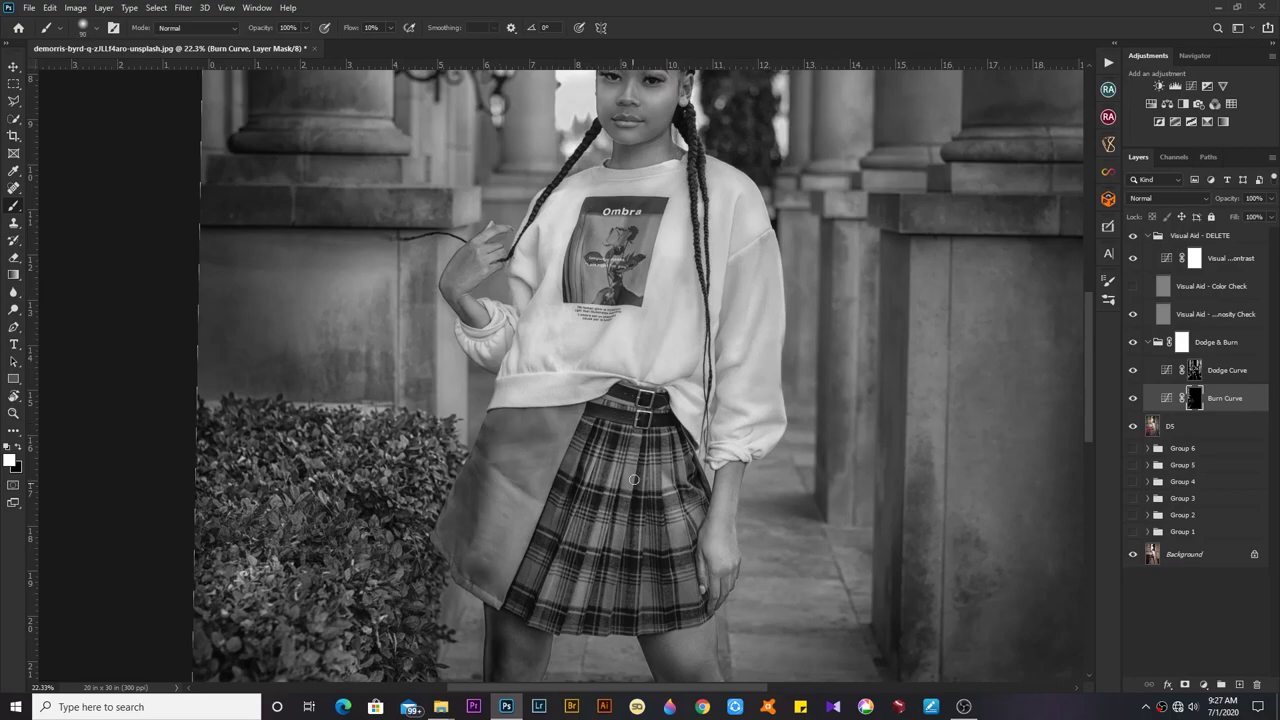
{"action": "left_click_drag", "start_coordinate": [730, 312], "coordinate": [752, 351]}
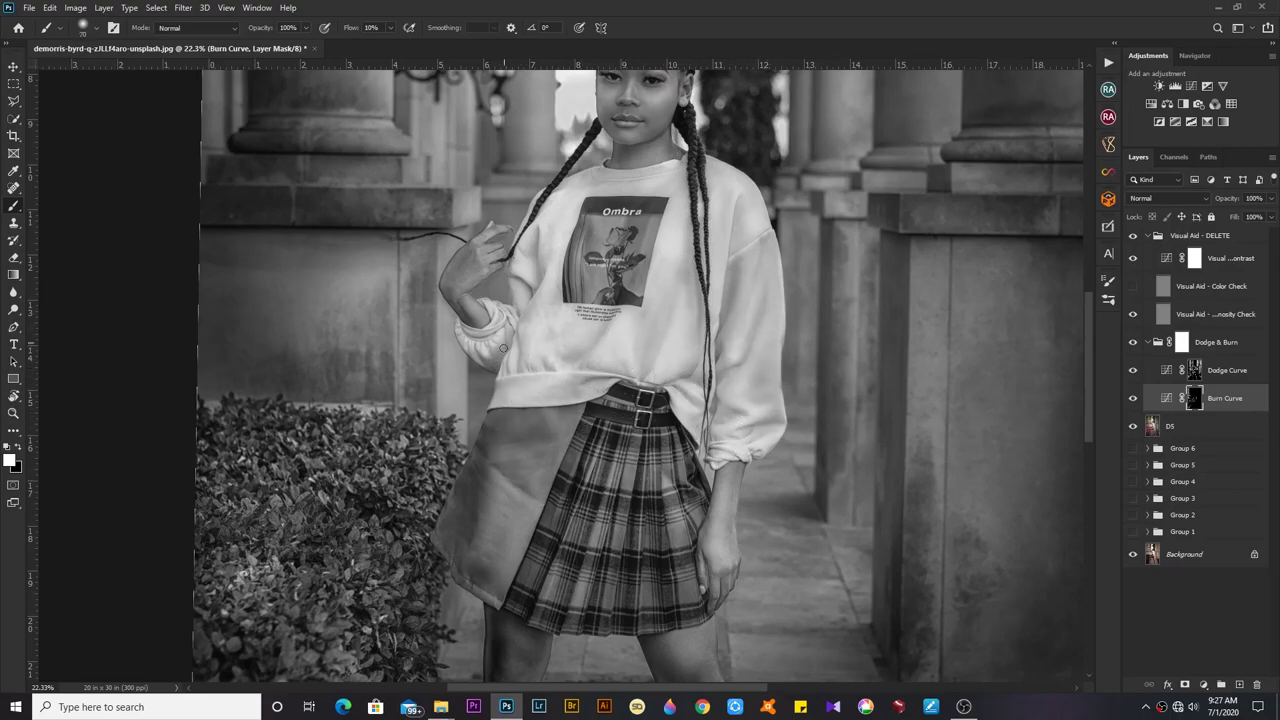
{"action": "left_click_drag", "start_coordinate": [569, 216], "coordinate": [545, 310]}
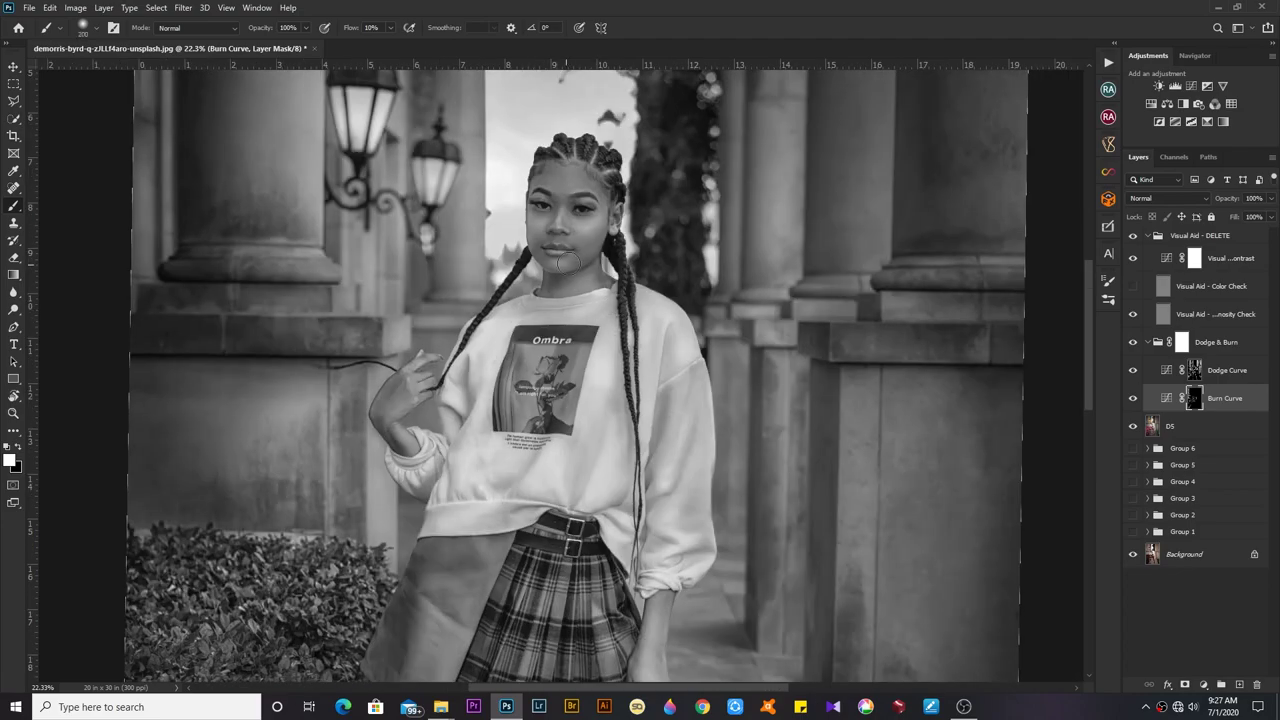
{"action": "left_click_drag", "start_coordinate": [600, 147], "coordinate": [313, 335]}
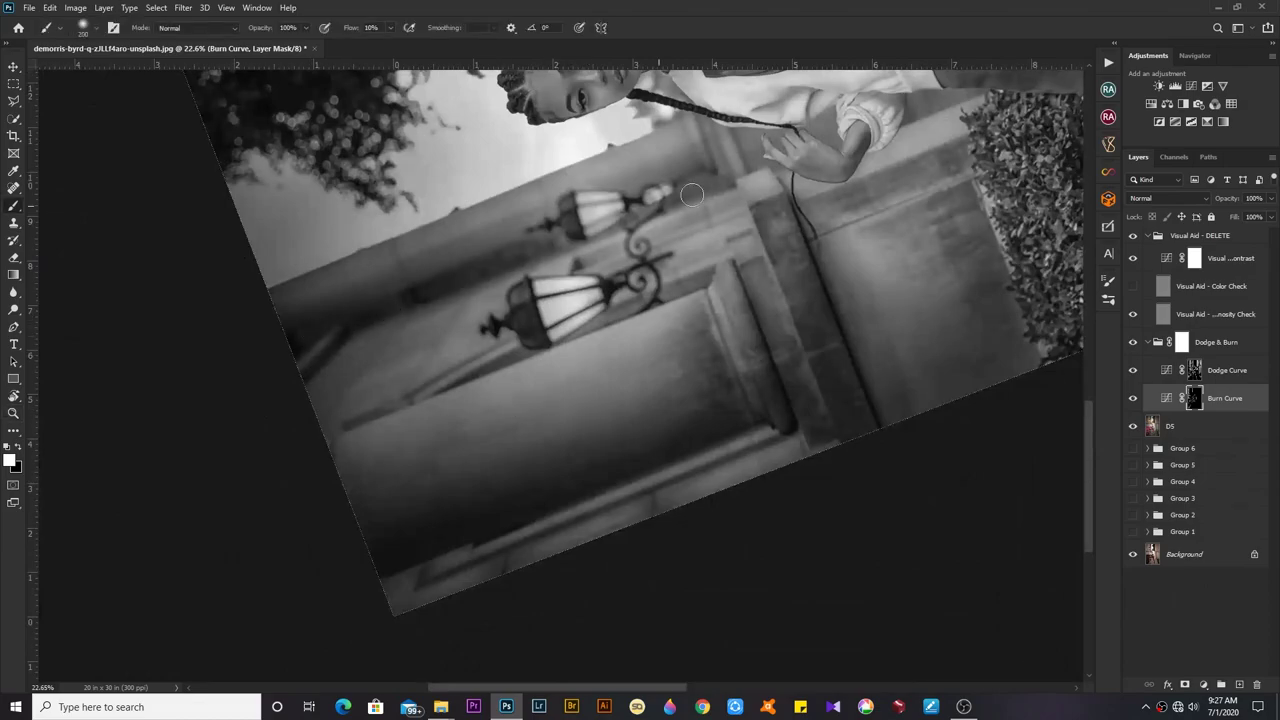
{"action": "left_click_drag", "start_coordinate": [701, 136], "coordinate": [631, 323]}
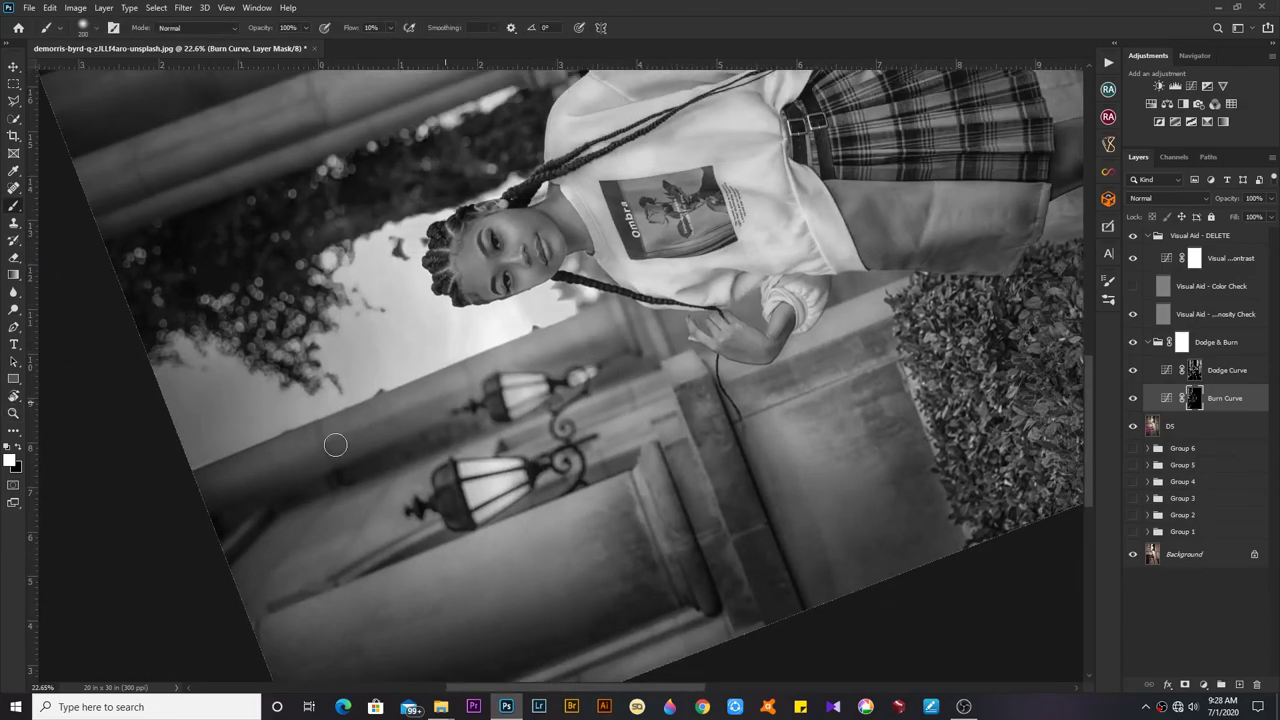
{"action": "left_click_drag", "start_coordinate": [691, 365], "coordinate": [851, 568]}
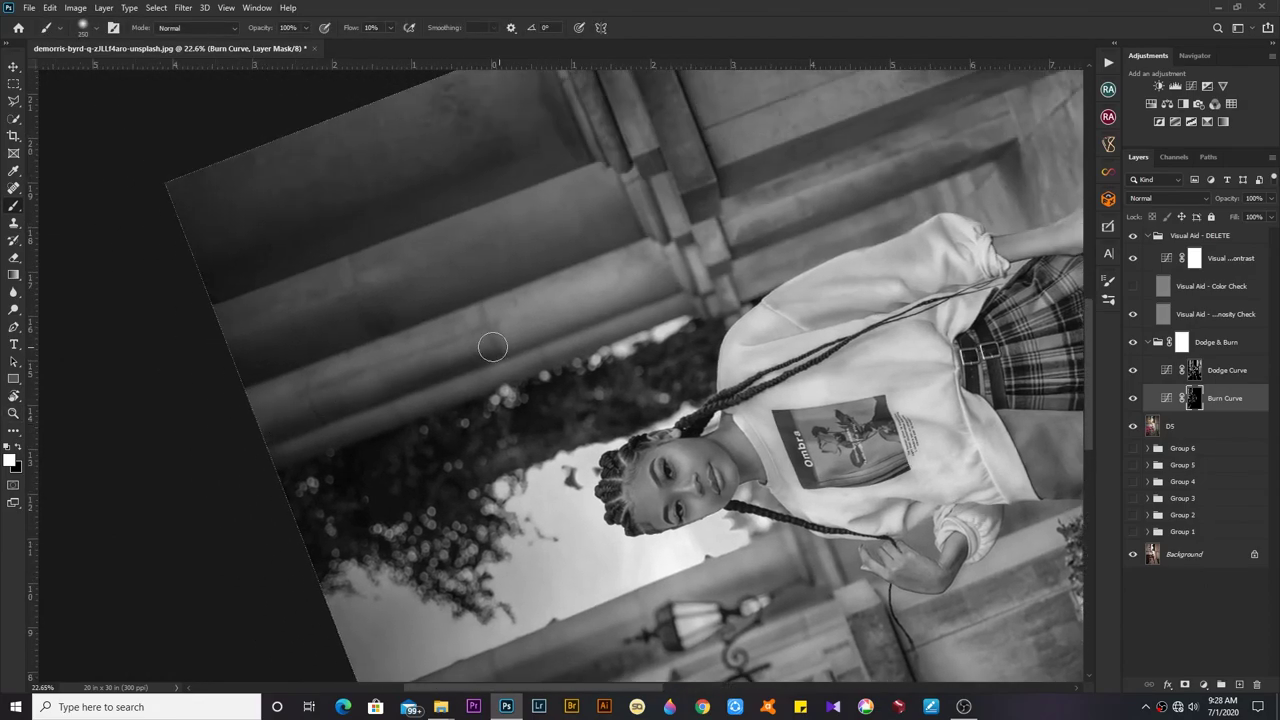
{"action": "key", "text": "bracketleft"}
{"action": "key", "text": "bracketleft"}
{"action": "key", "text": "bracketleft"}
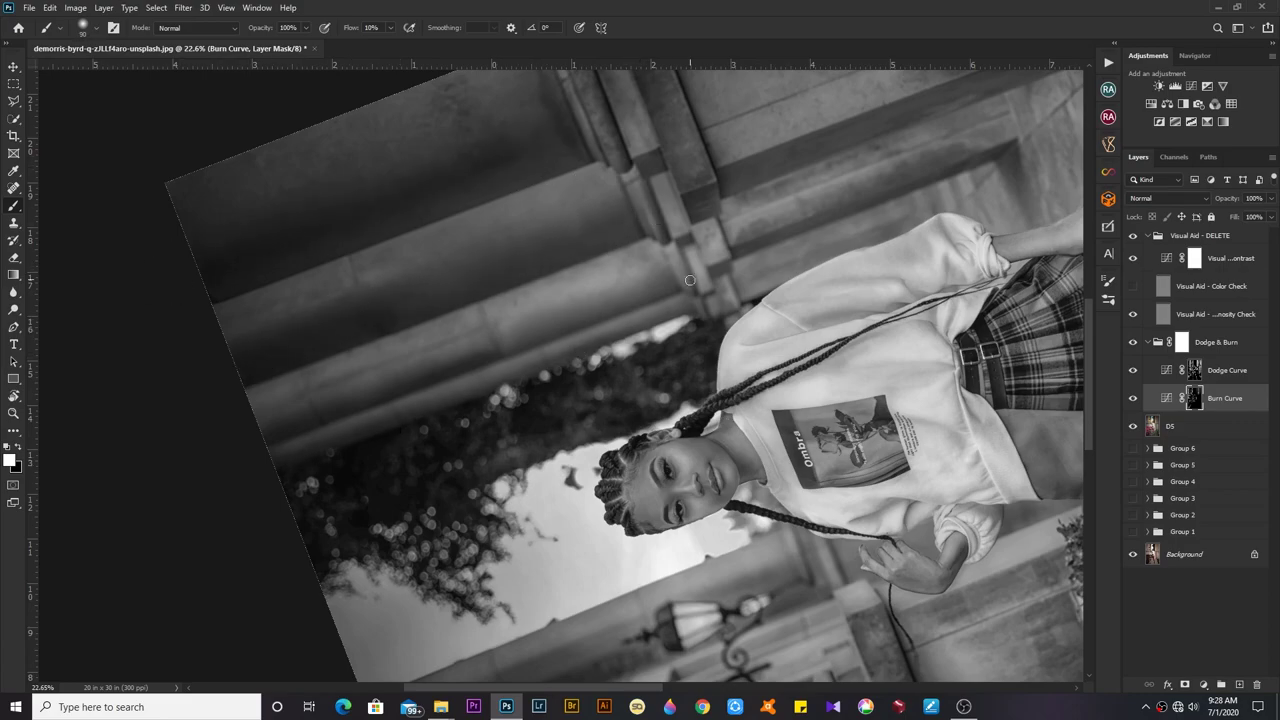
{"action": "left_click_drag", "start_coordinate": [716, 276], "coordinate": [614, 228]}
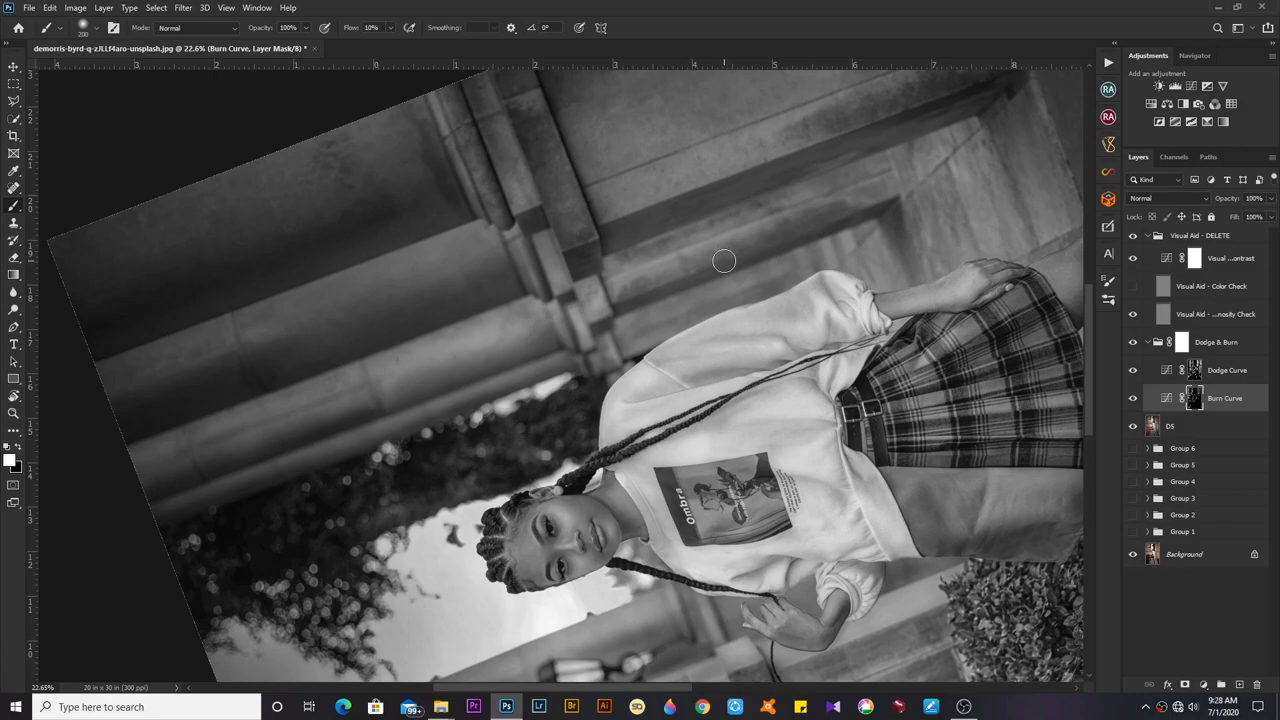
{"action": "left_click_drag", "start_coordinate": [876, 188], "coordinate": [836, 283]}
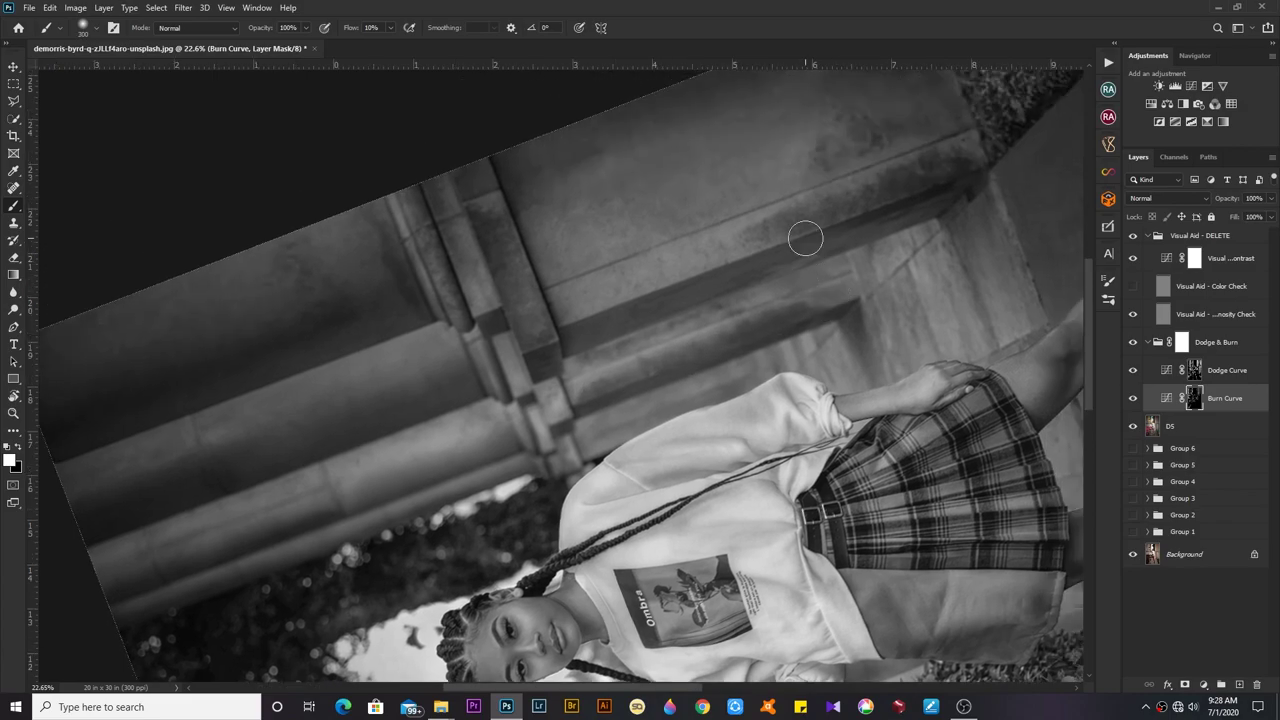
{"action": "key", "text": "bracketright"}
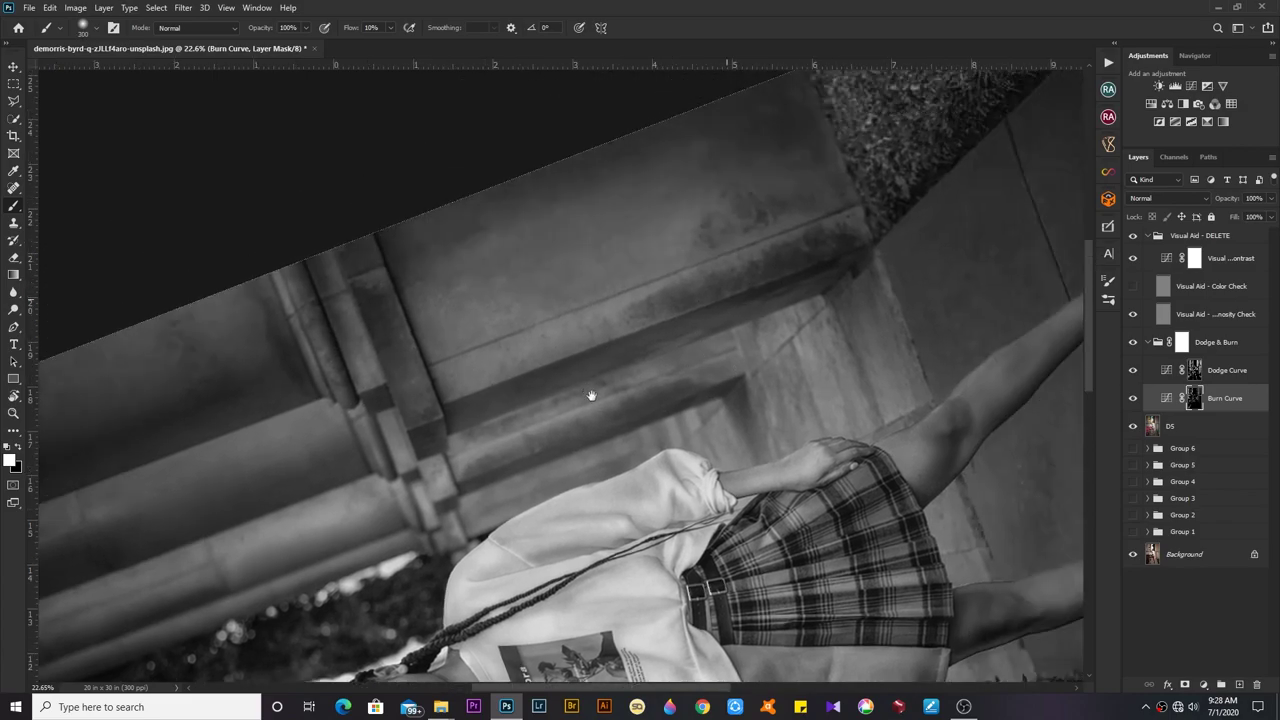
{"action": "left_click_drag", "start_coordinate": [957, 175], "coordinate": [597, 405]}
{"action": "key", "text": "bracketleft"}
{"action": "key", "text": "bracketleft"}
{"action": "scroll", "coordinate": [528, 386], "scroll_direction": "down", "scroll_amount": 5}
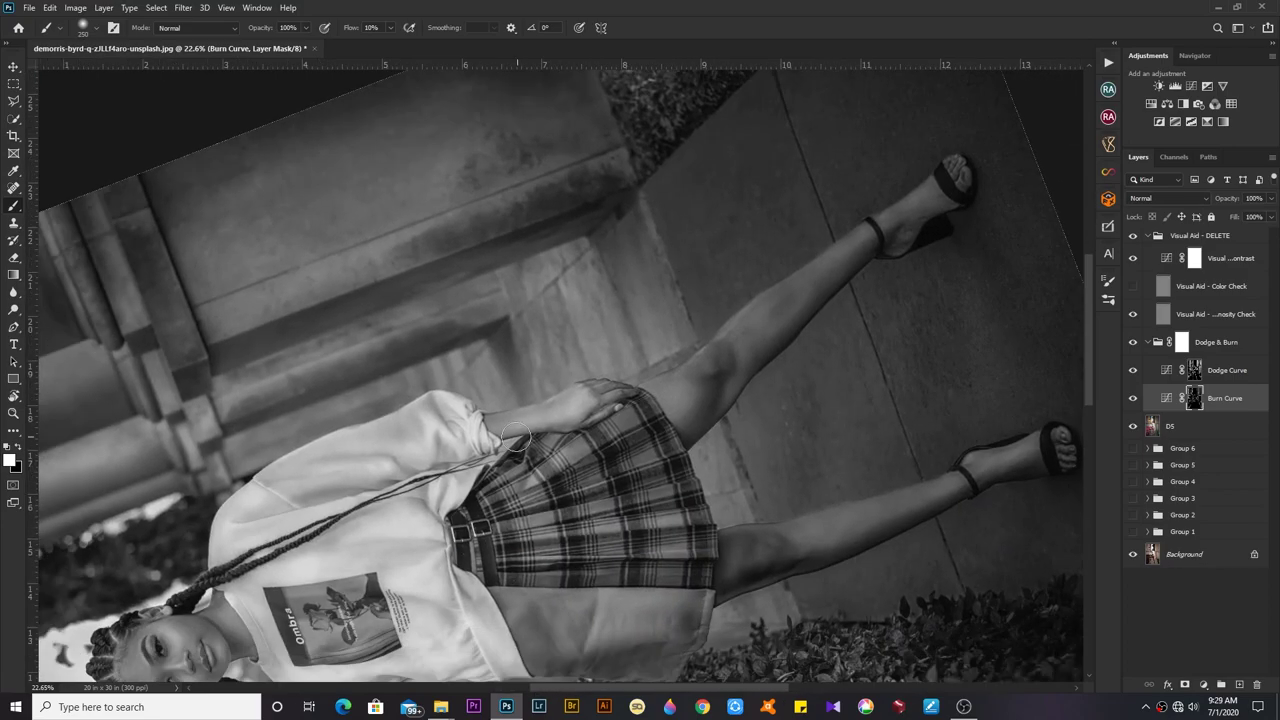
{"action": "key", "text": "bracketleft"}
{"action": "key", "text": "bracketleft"}
{"action": "scroll", "coordinate": [686, 457], "scroll_direction": "down", "scroll_amount": 10}
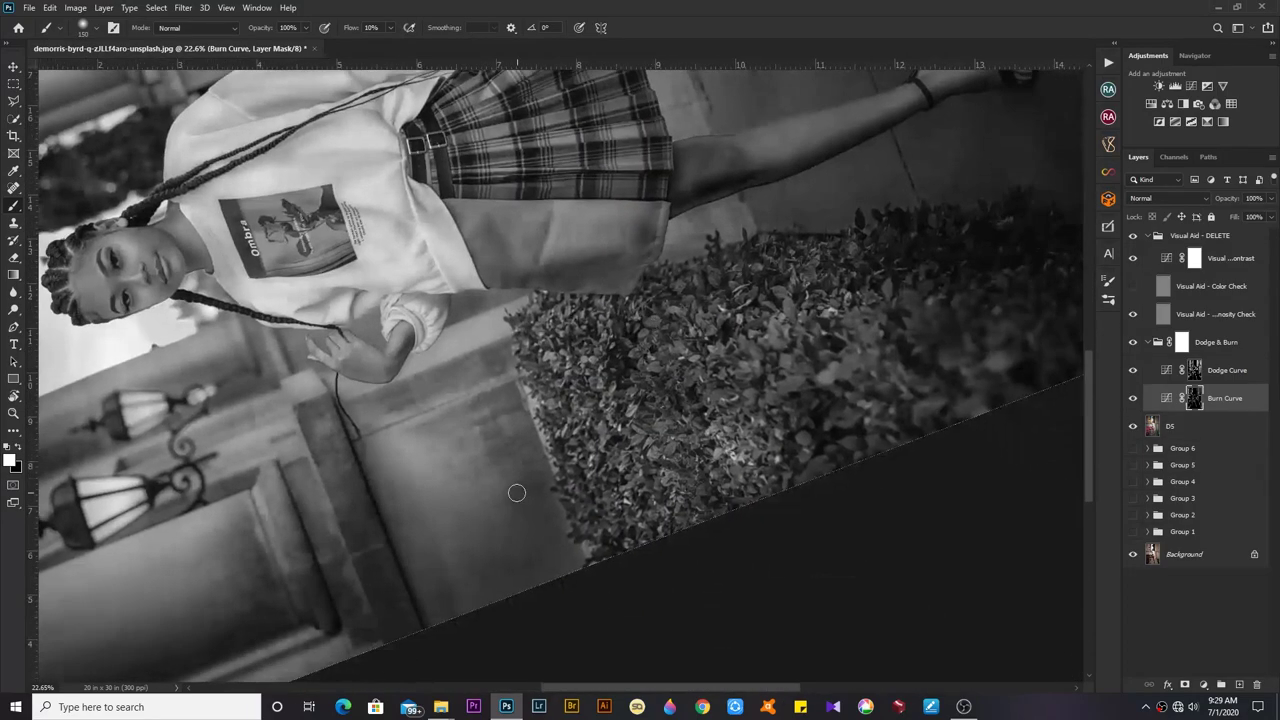
{"action": "key", "text": "ctrl+0"}
Merge the Visual Aid group into a Visual Aid - DELETE layer and duplicate it with Ctrl+J
{"action": "left_click", "coordinate": [197, 29]}
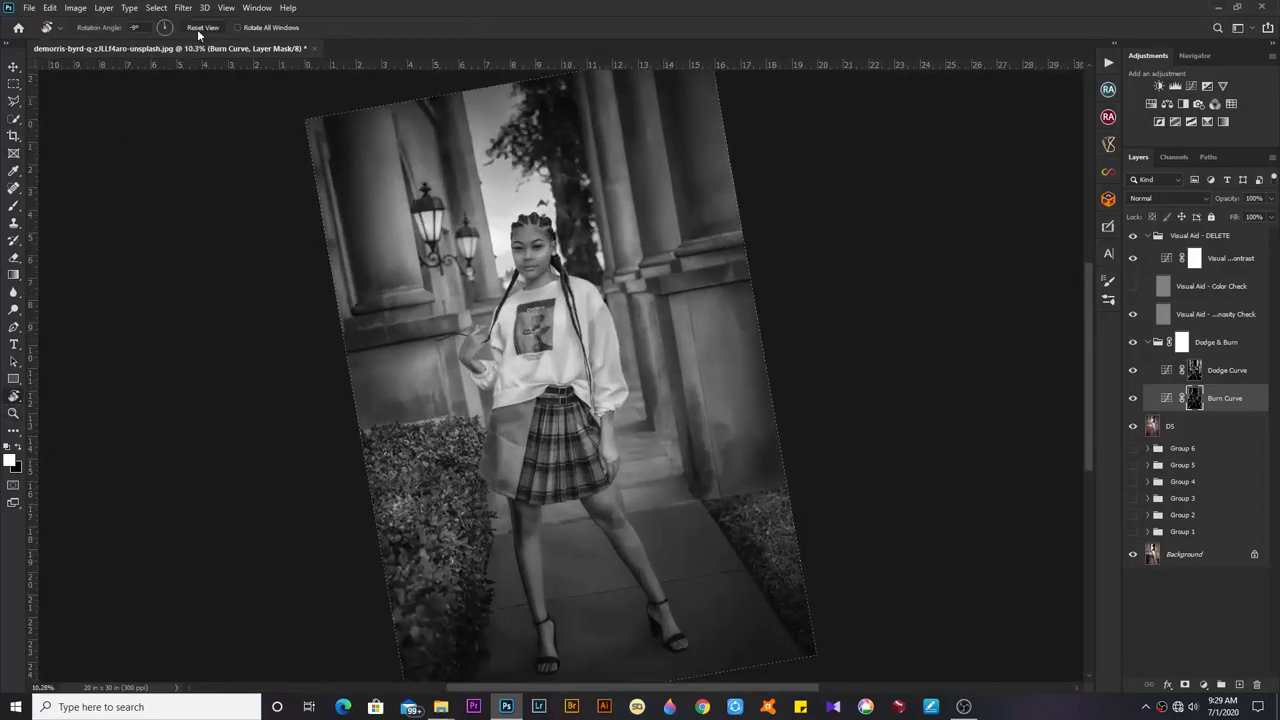
{"action": "key", "text": "z"}
{"action": "left_click", "coordinate": [629, 318], "text": "alt"}
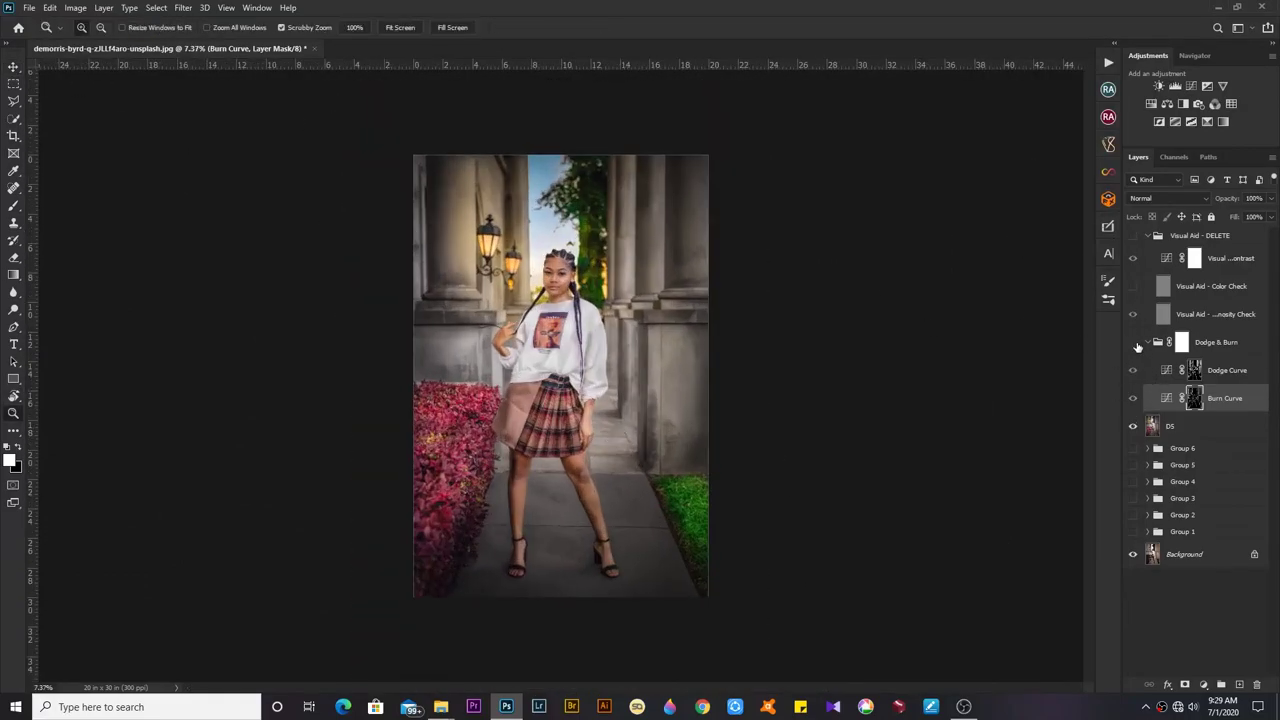
{"action": "left_click", "coordinate": [1195, 236]}
{"action": "key", "text": "ctrl+e"}
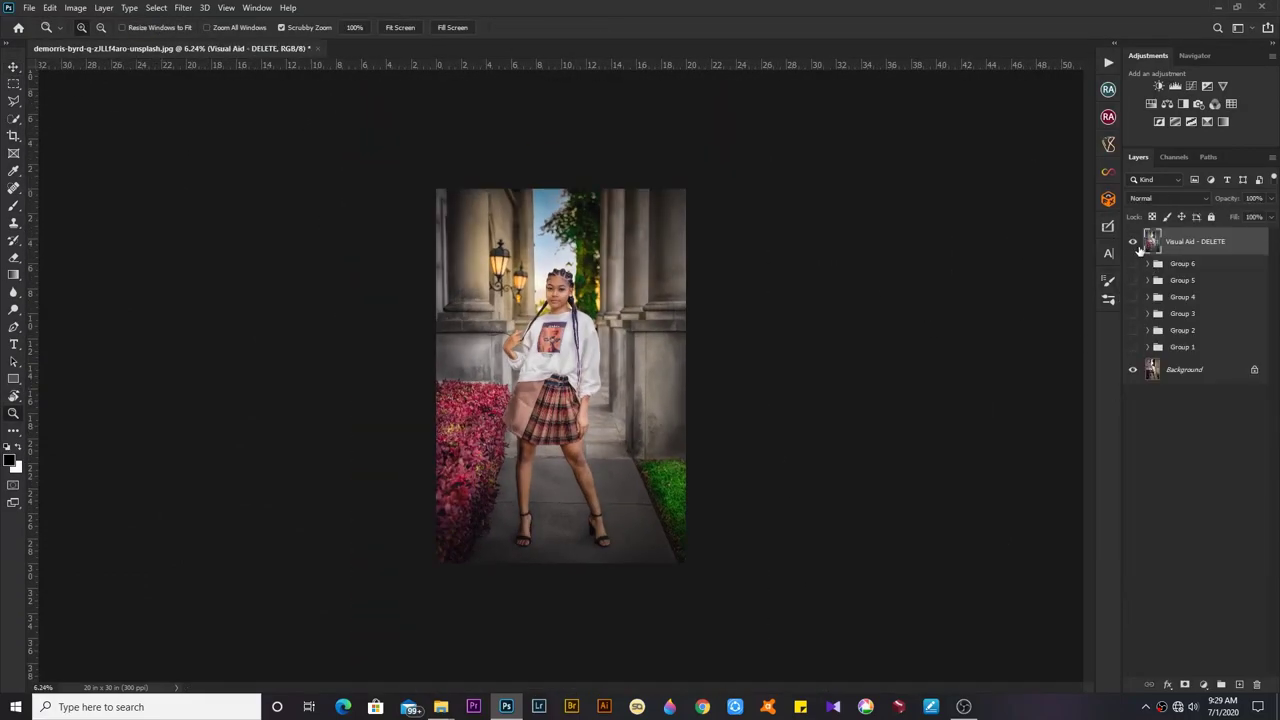
{"action": "key", "text": "ctrl+minus"}
{"action": "key", "text": "ctrl+j"}
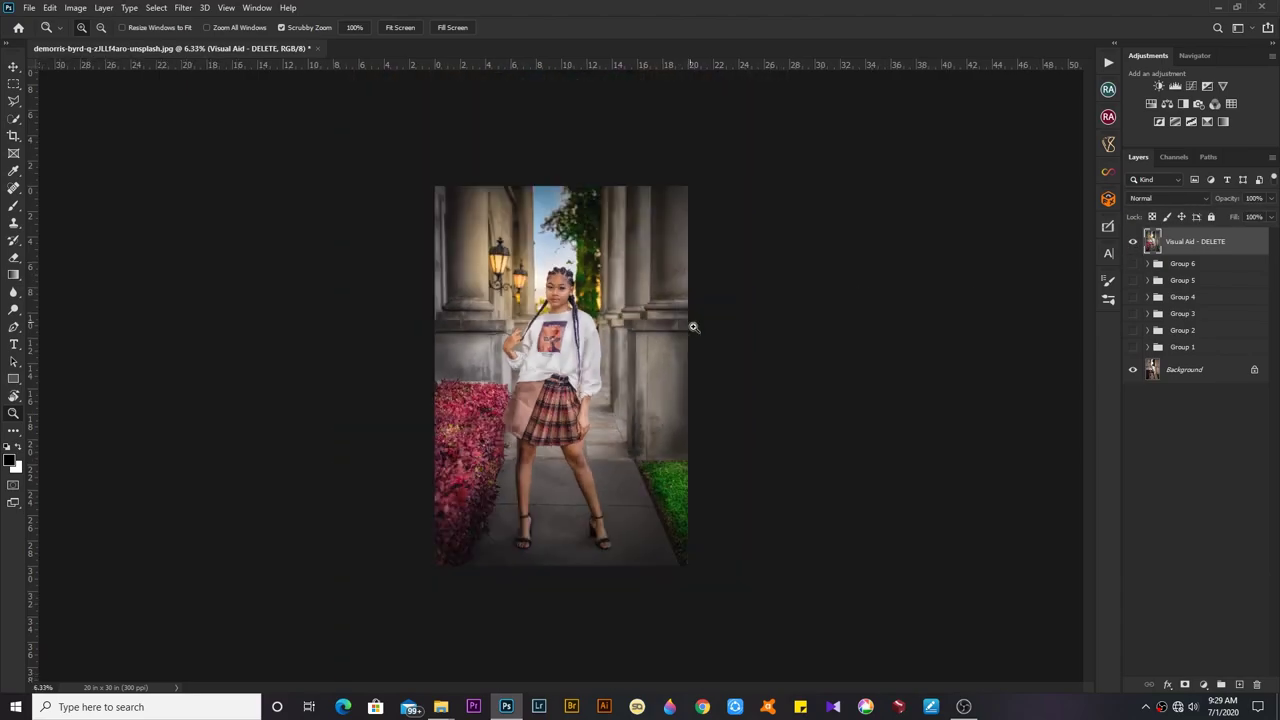
{"action": "left_click_drag", "start_coordinate": [691, 323], "coordinate": [620, 500]}
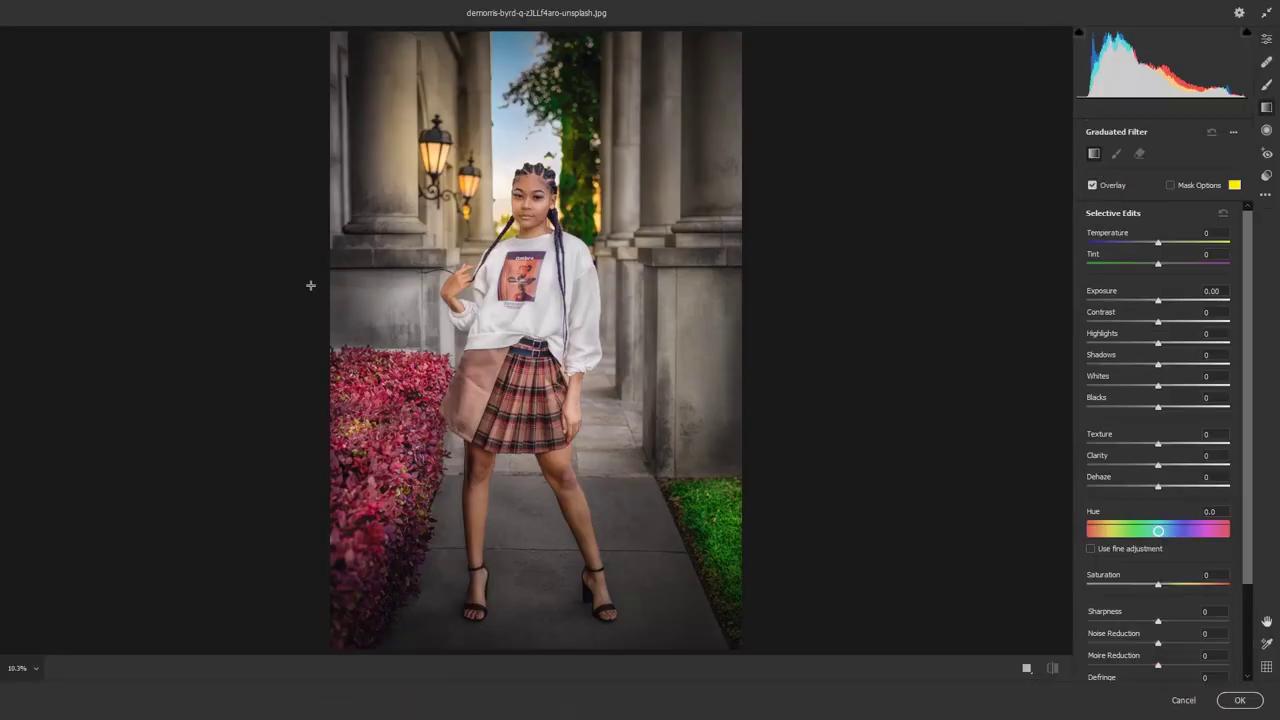
Draw a graduated filter across the subject at Temperature -3 and Tint +10
{"action": "mouse_move", "coordinate": [311, 287]}
{"action": "left_mouse_down"}
{"action": "mouse_move", "coordinate": [520, 363]}
{"action": "mouse_move", "coordinate": [514, 287]}
{"action": "left_mouse_up"}
{"action": "left_click_drag", "start_coordinate": [412, 286], "coordinate": [487, 285]}
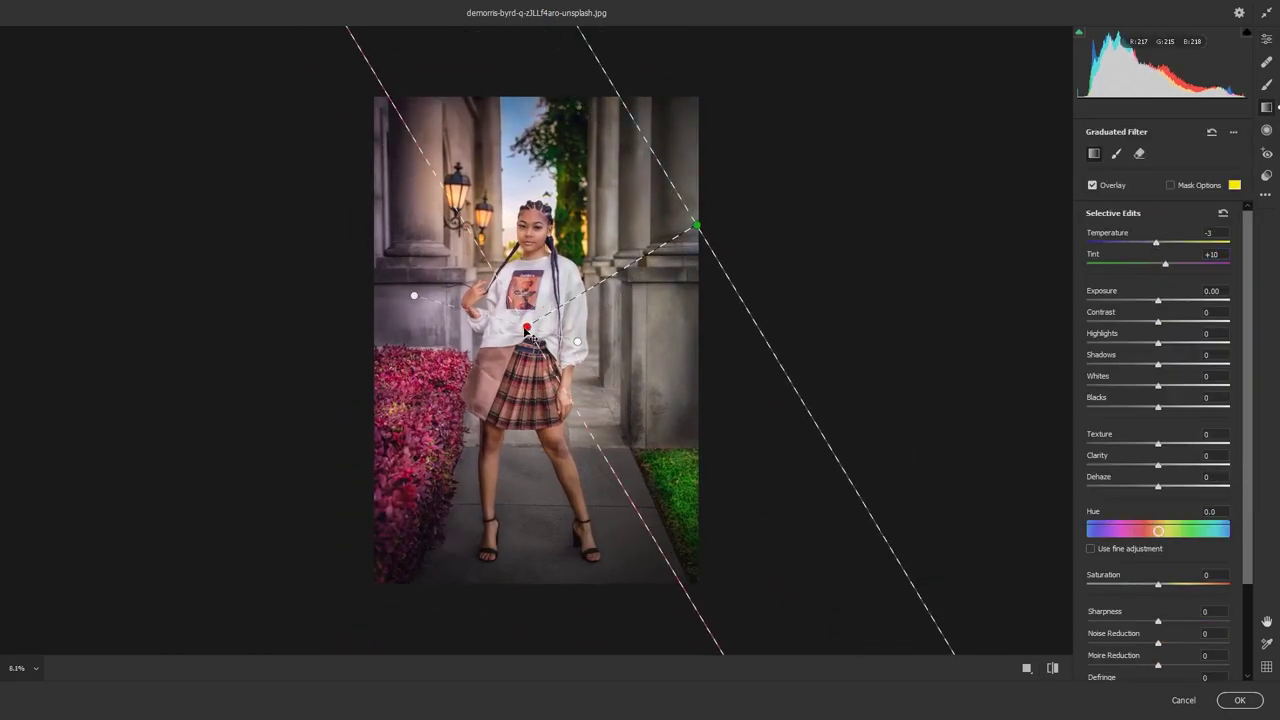
Apply the Camera Raw filter and compare the copy by toggling layer visibility
{"action": "left_click", "coordinate": [1239, 700]}
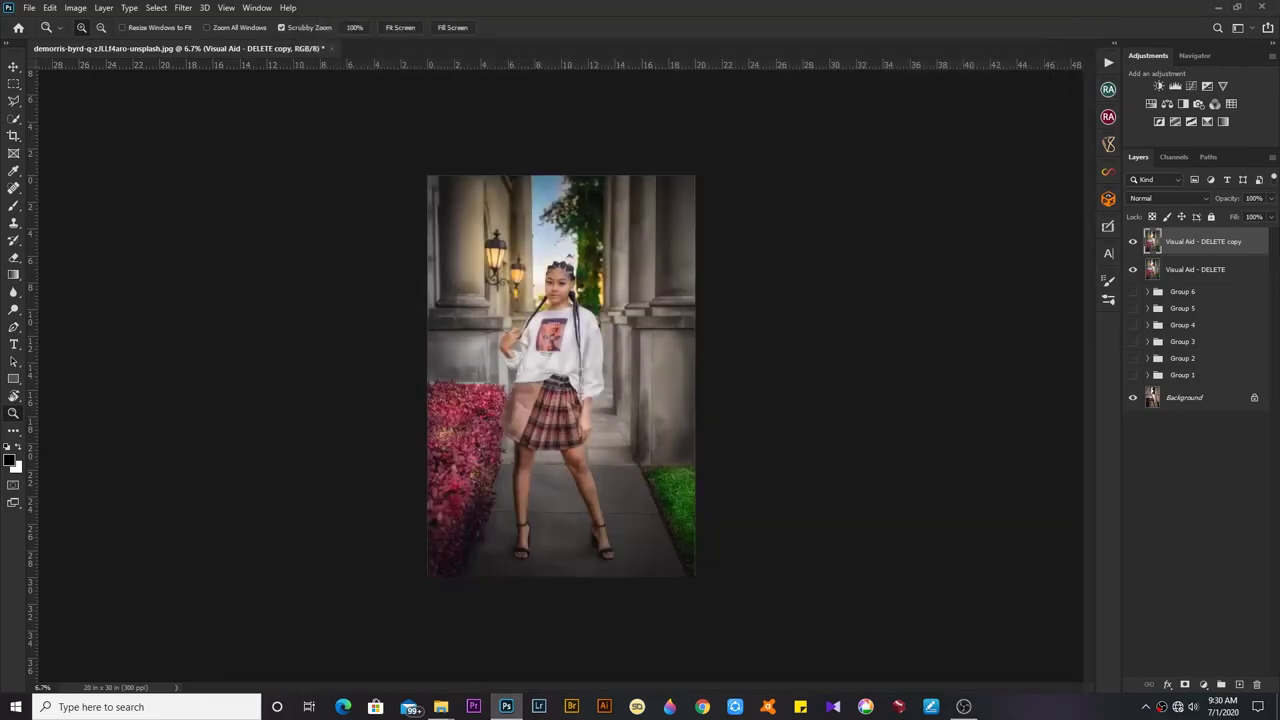
{"action": "left_click_drag", "start_coordinate": [552, 403], "coordinate": [583, 458]}
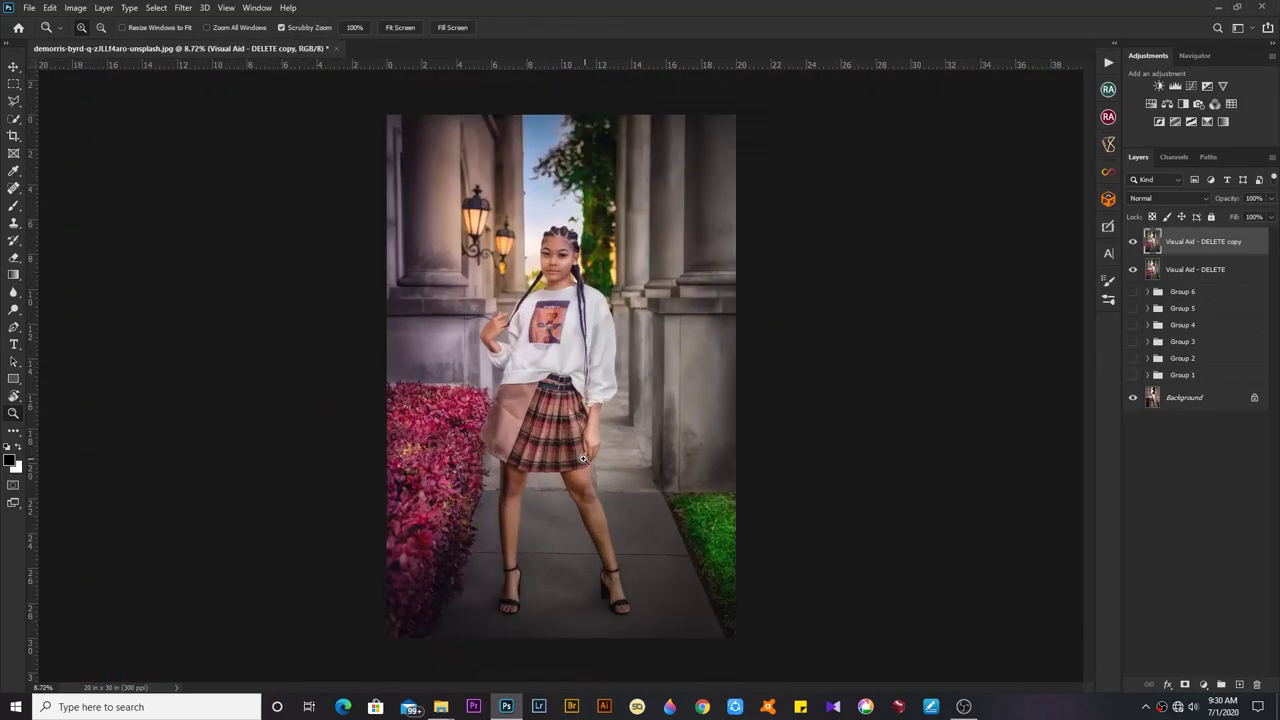
{"action": "left_click_drag", "start_coordinate": [516, 432], "coordinate": [563, 468]}
{"action": "left_click_drag", "start_coordinate": [568, 413], "coordinate": [576, 410]}
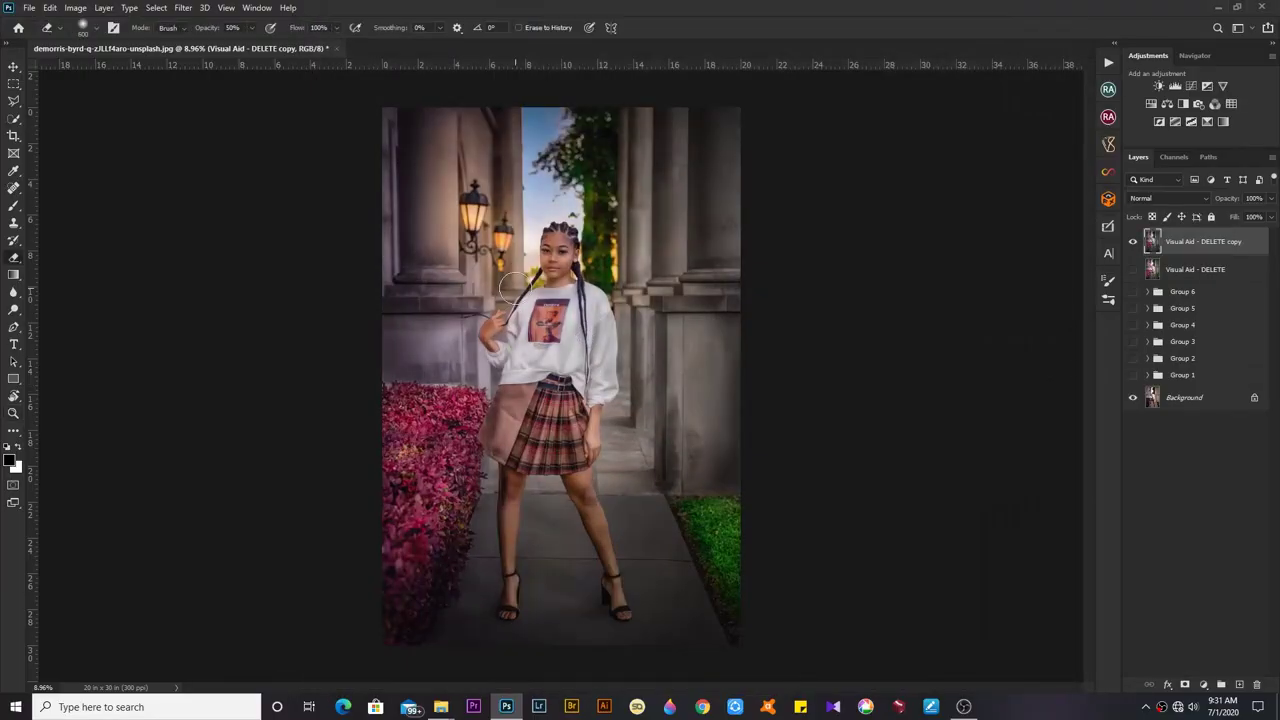
{"action": "left_click", "coordinate": [1133, 269]}
{"action": "left_click", "coordinate": [1133, 397]}
{"action": "left_click", "coordinate": [1133, 397]}
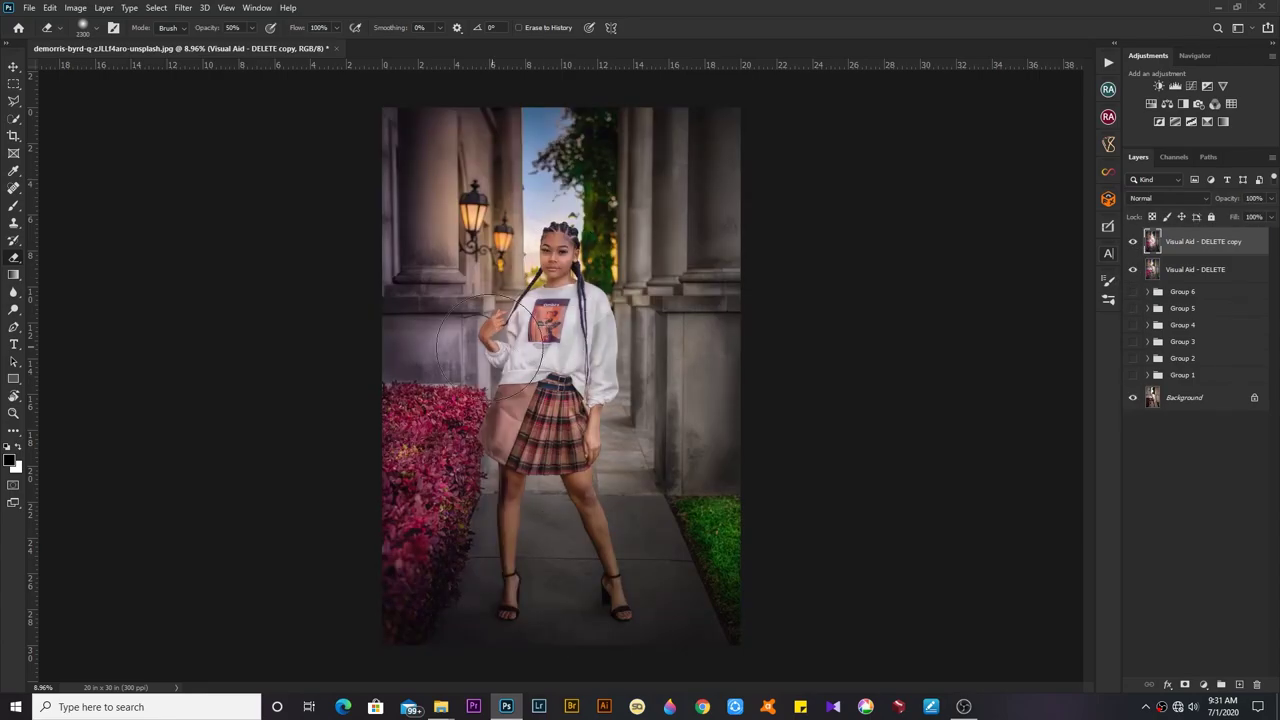
Erase the filter from the girl's figure and merge the copy into Visual Aid - DELETE
{"action": "left_click_drag", "start_coordinate": [520, 400], "coordinate": [502, 505]}
{"action": "key", "text": "ctrl+z"}
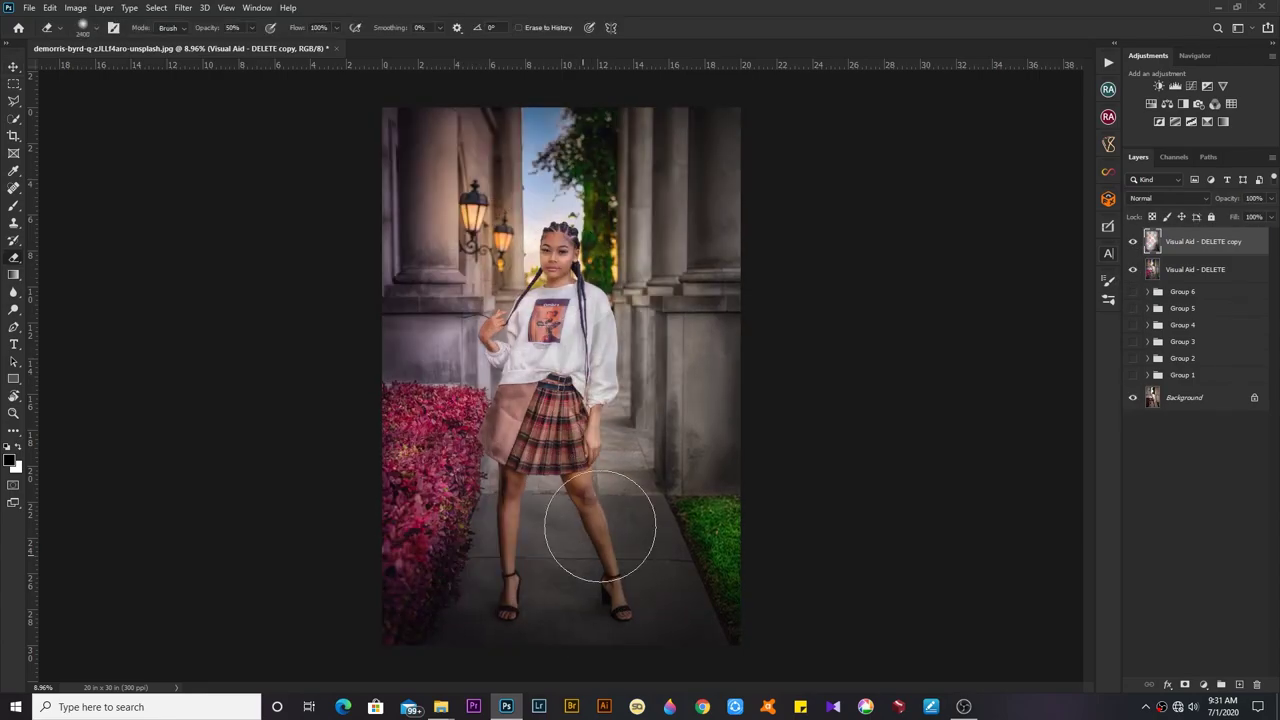
{"action": "key", "text": "ctrl+e"}
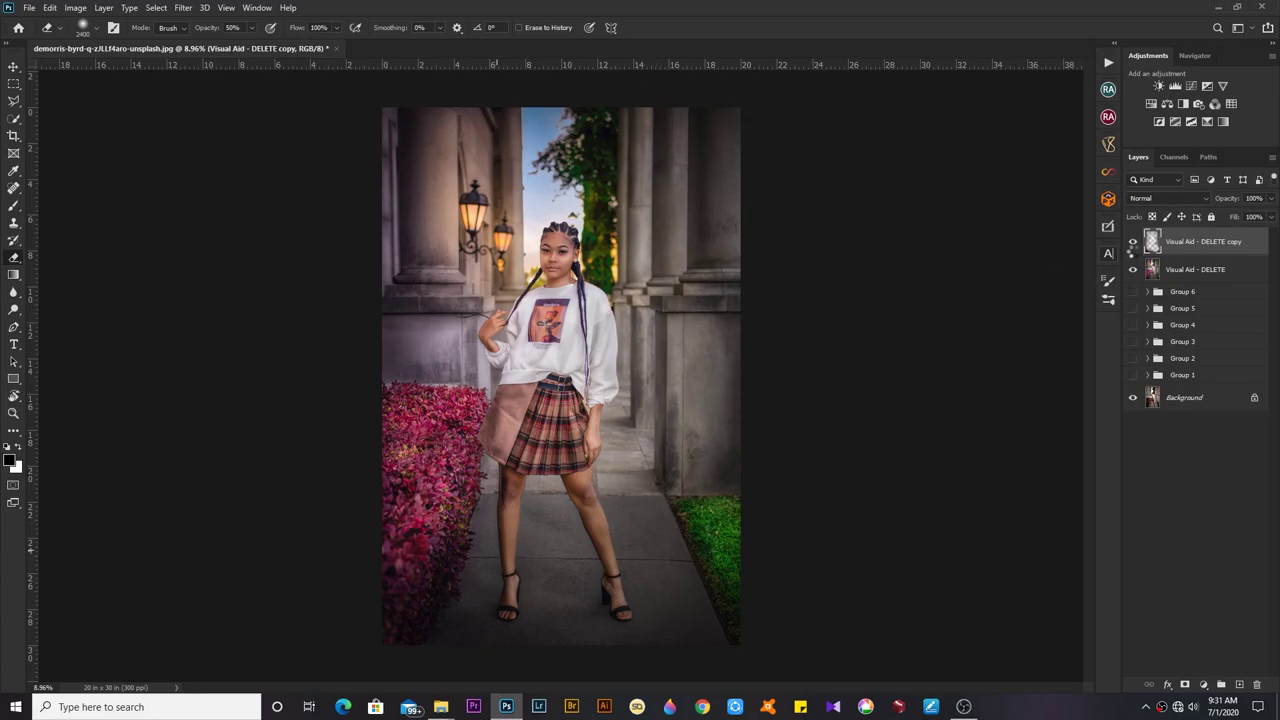
{"action": "key", "text": "z"}
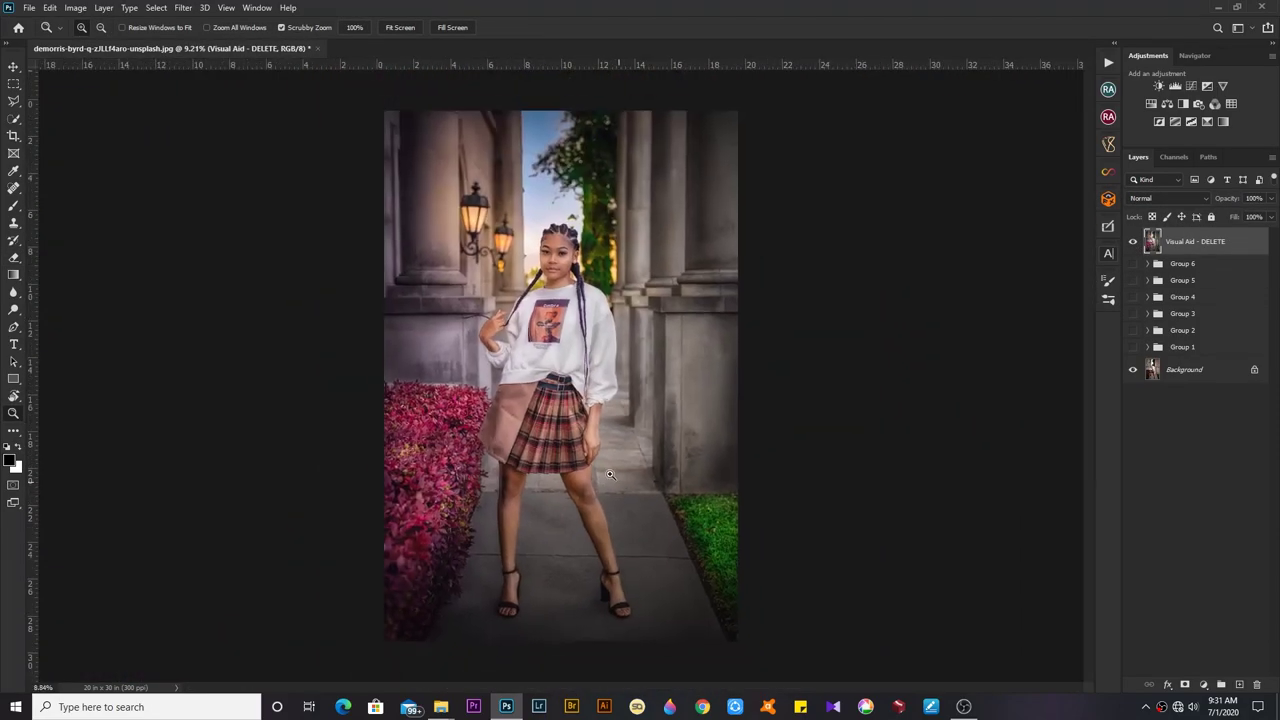
Compare with the original, then dodge the green grass at lower right using Midtones
{"action": "left_click", "coordinate": [1133, 241]}
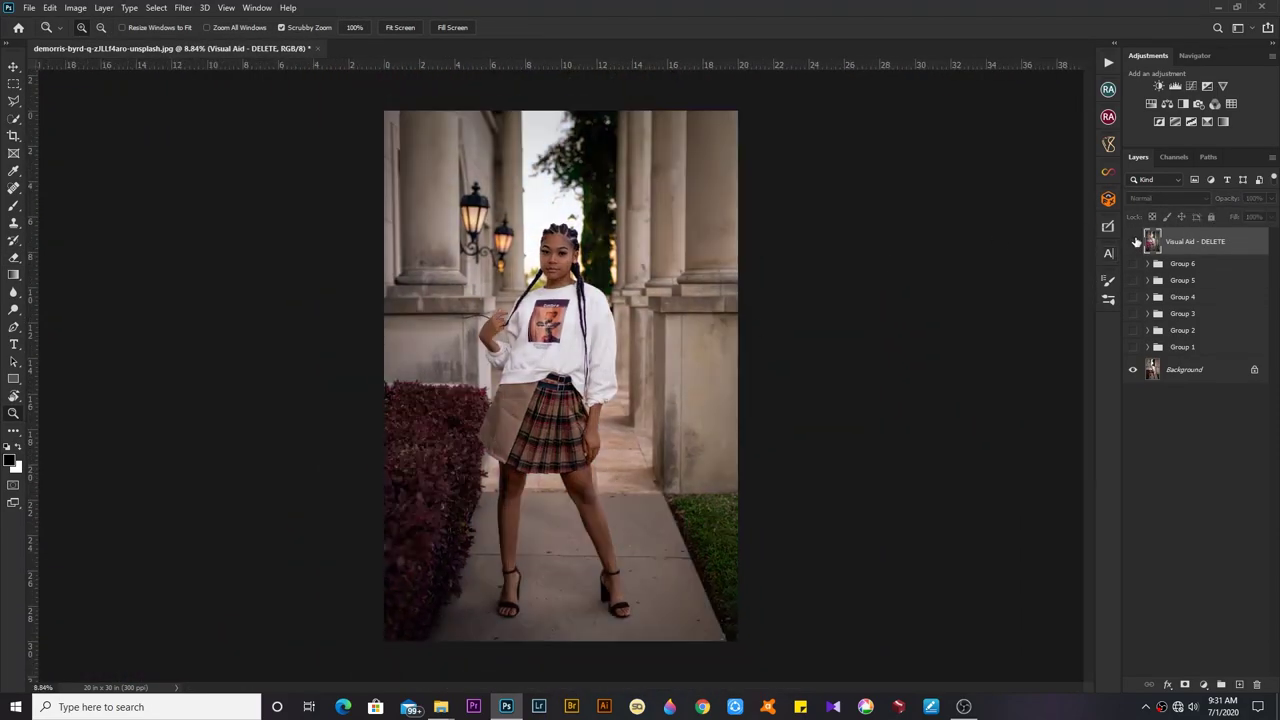
{"action": "key", "text": "ctrl+comma"}
{"action": "key", "text": "ctrl+comma"}
{"action": "key", "text": "ctrl+comma"}
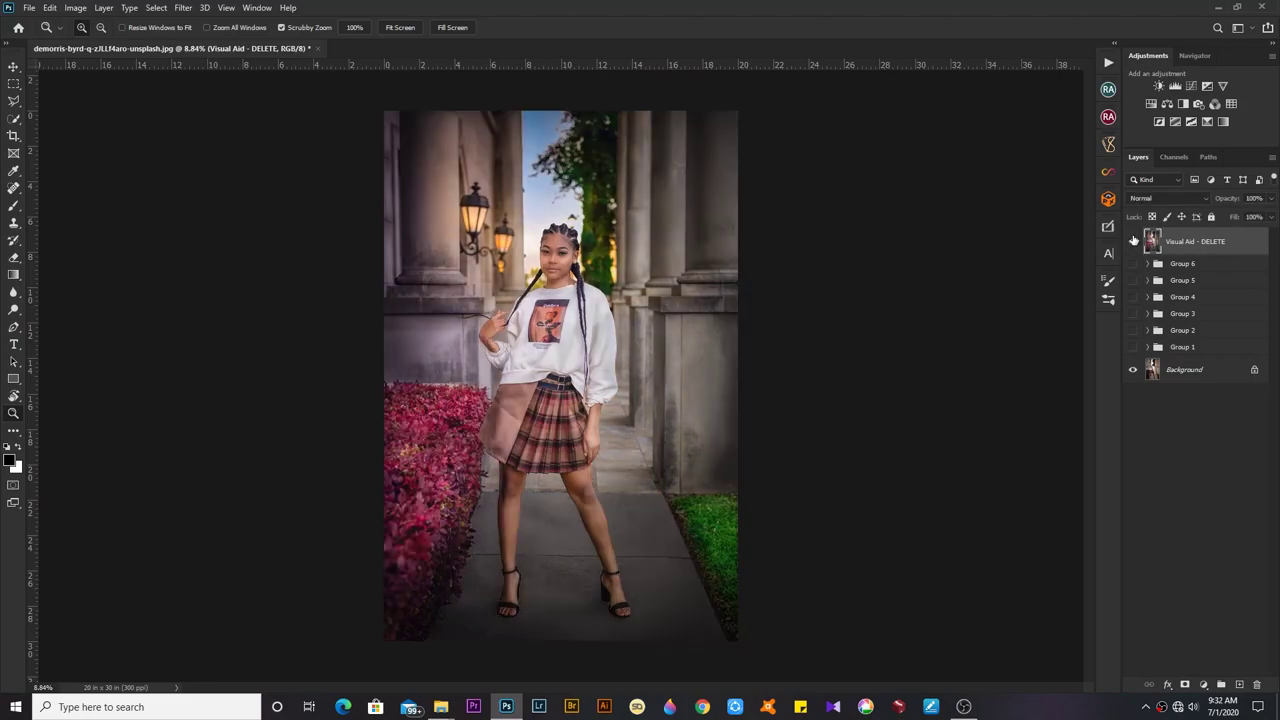
{"action": "left_click_drag", "start_coordinate": [600, 420], "coordinate": [562, 366]}
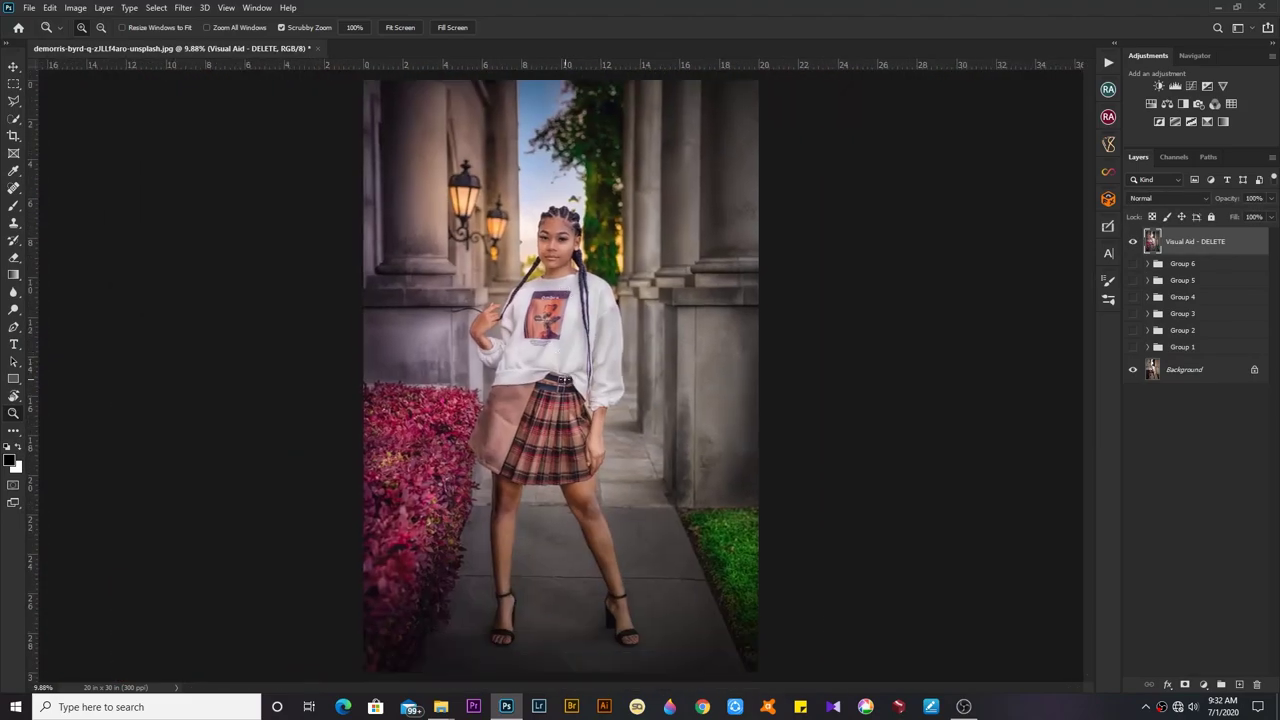
{"action": "key", "text": "o"}
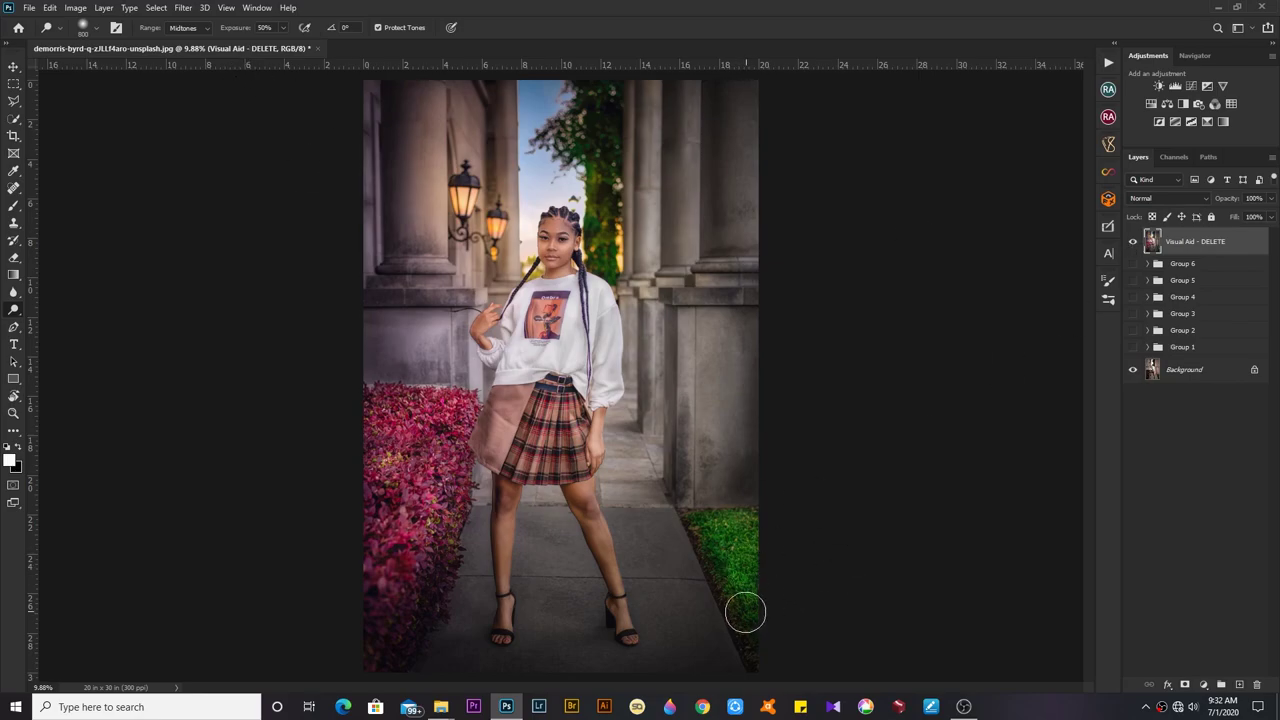
{"action": "mouse_move", "coordinate": [745, 612]}
{"action": "left_mouse_down"}
{"action": "mouse_move", "coordinate": [686, 486]}
{"action": "mouse_move", "coordinate": [737, 577]}
{"action": "left_mouse_up"}
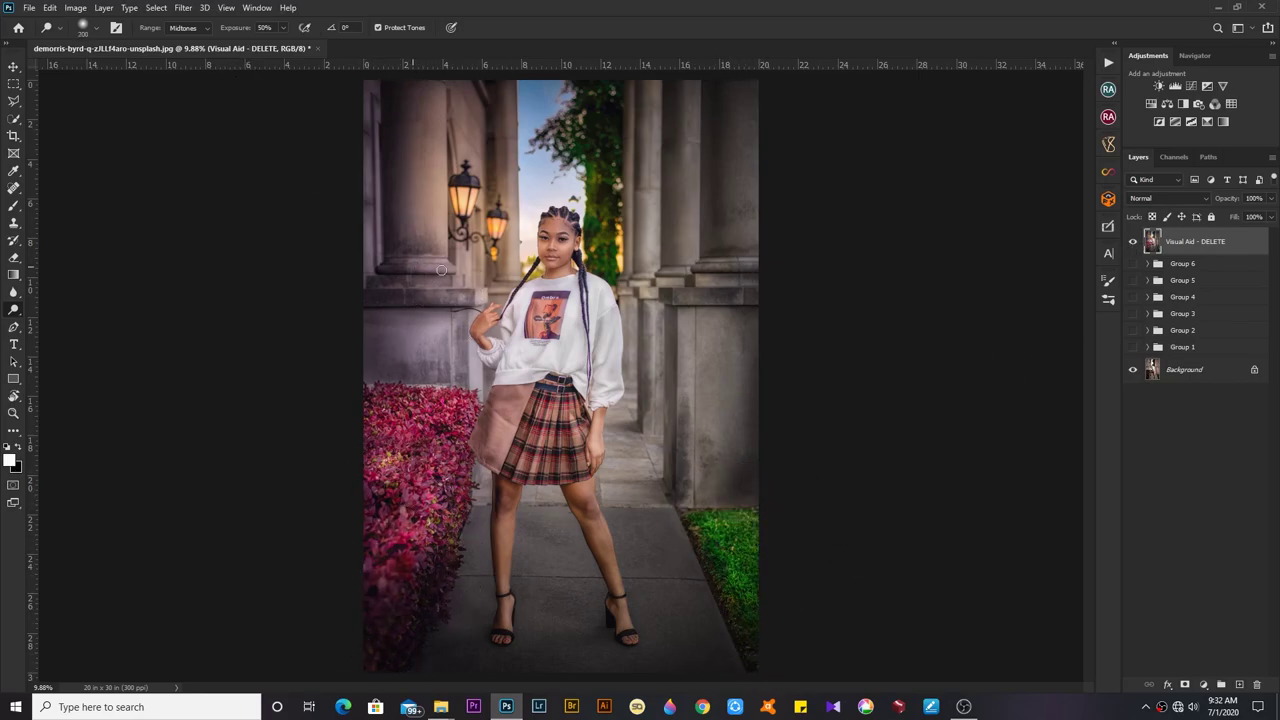
{"action": "left_click_drag", "start_coordinate": [455, 287], "coordinate": [477, 320]}
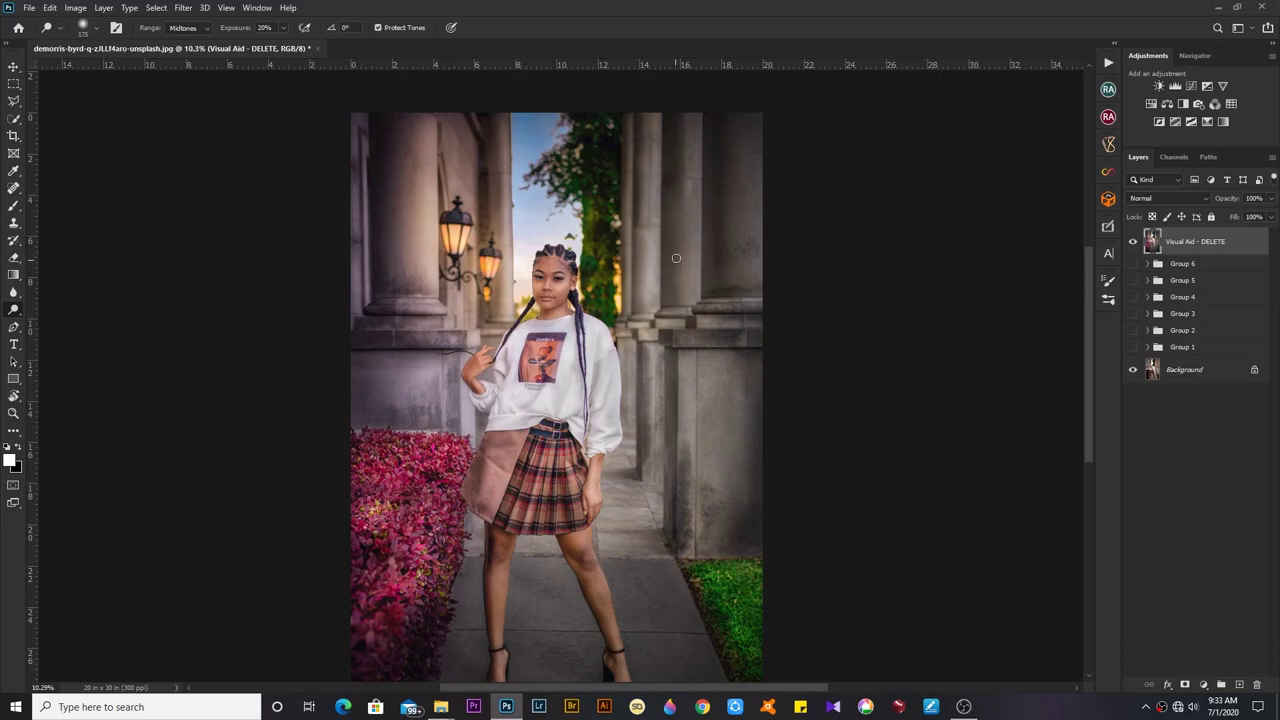
{"action": "key", "text": "z"}
{"action": "left_click_drag", "start_coordinate": [693, 296], "coordinate": [549, 430]}
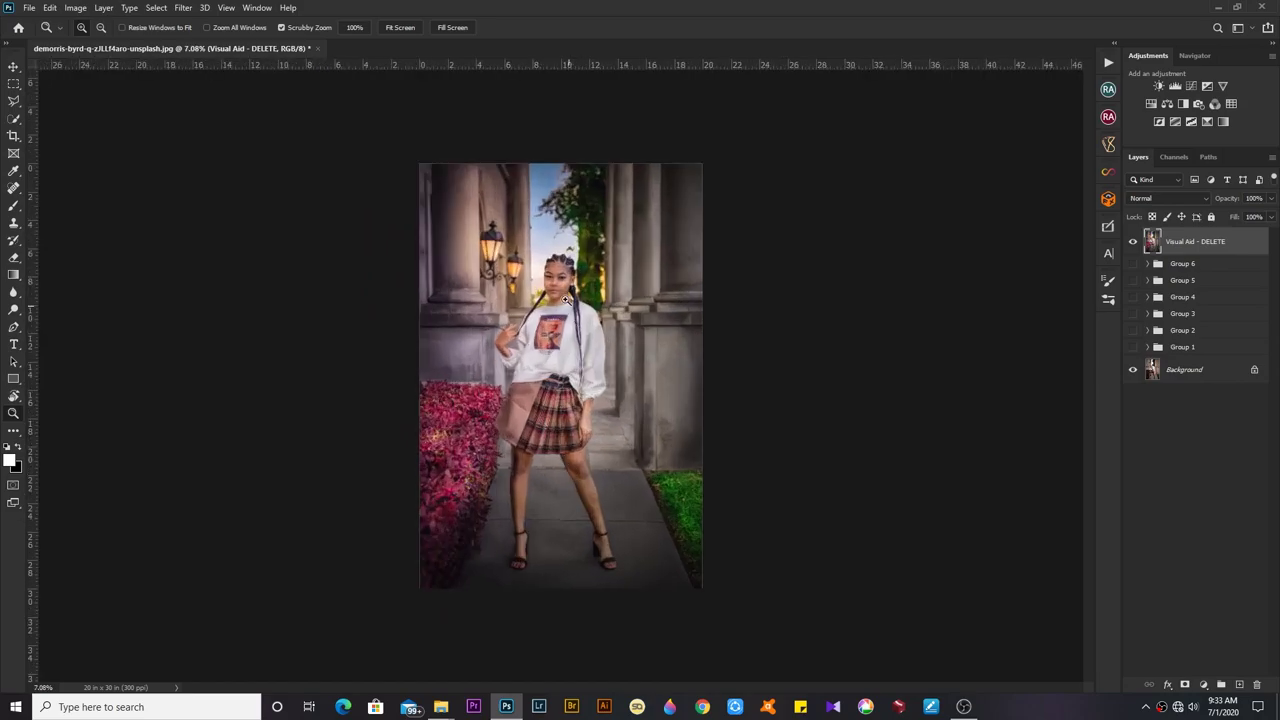
{"action": "left_click_drag", "start_coordinate": [566, 298], "coordinate": [660, 298]}
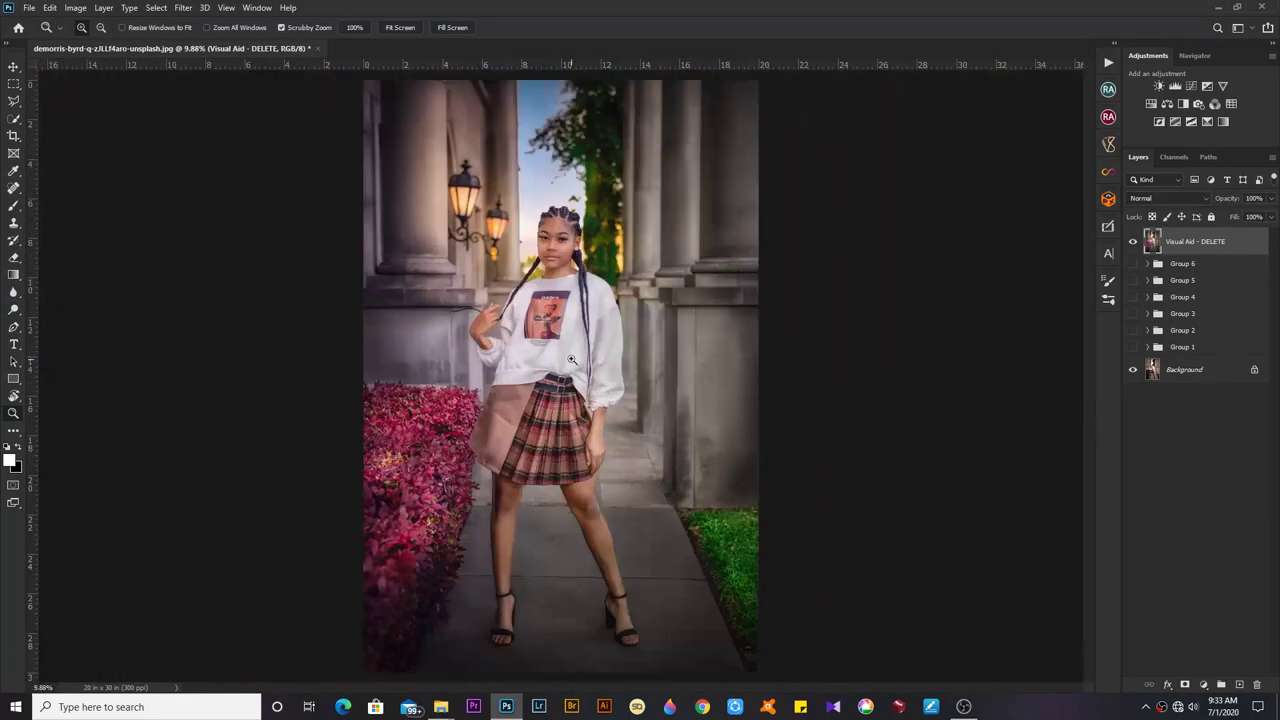
{"action": "left_click_drag", "start_coordinate": [534, 301], "coordinate": [538, 331]}
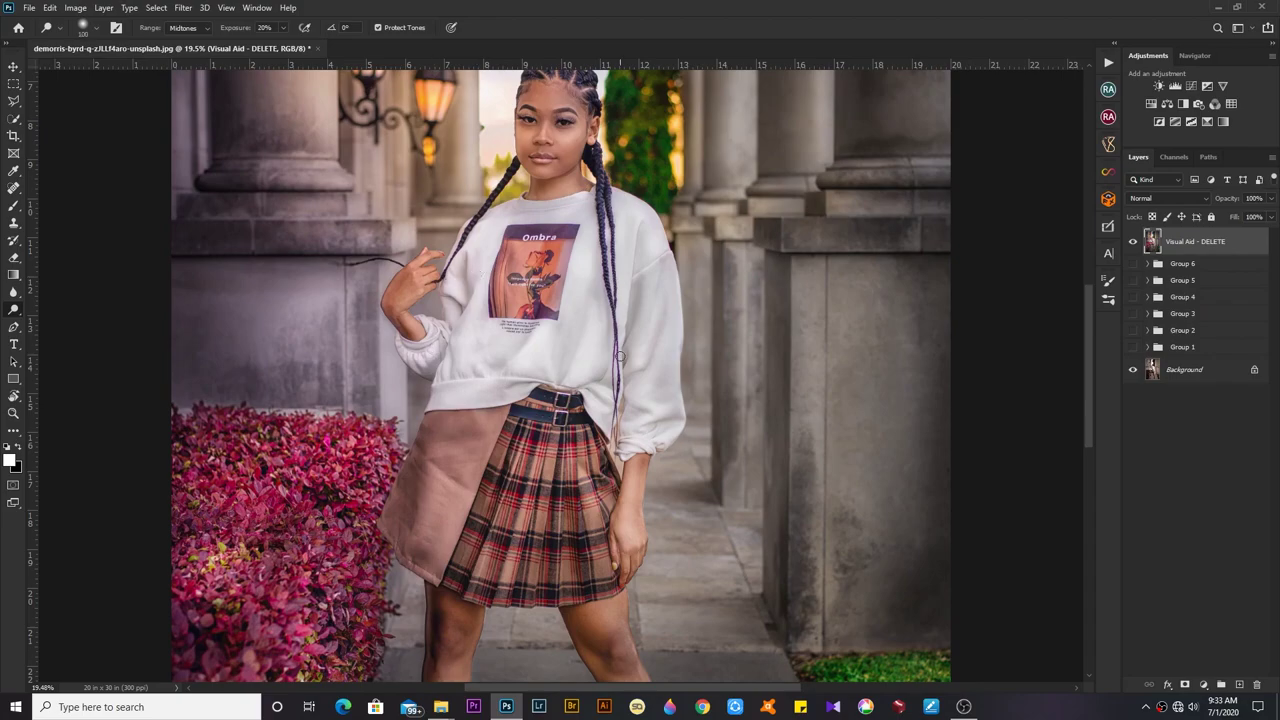
{"action": "left_click_drag", "start_coordinate": [538, 418], "coordinate": [557, 337]}
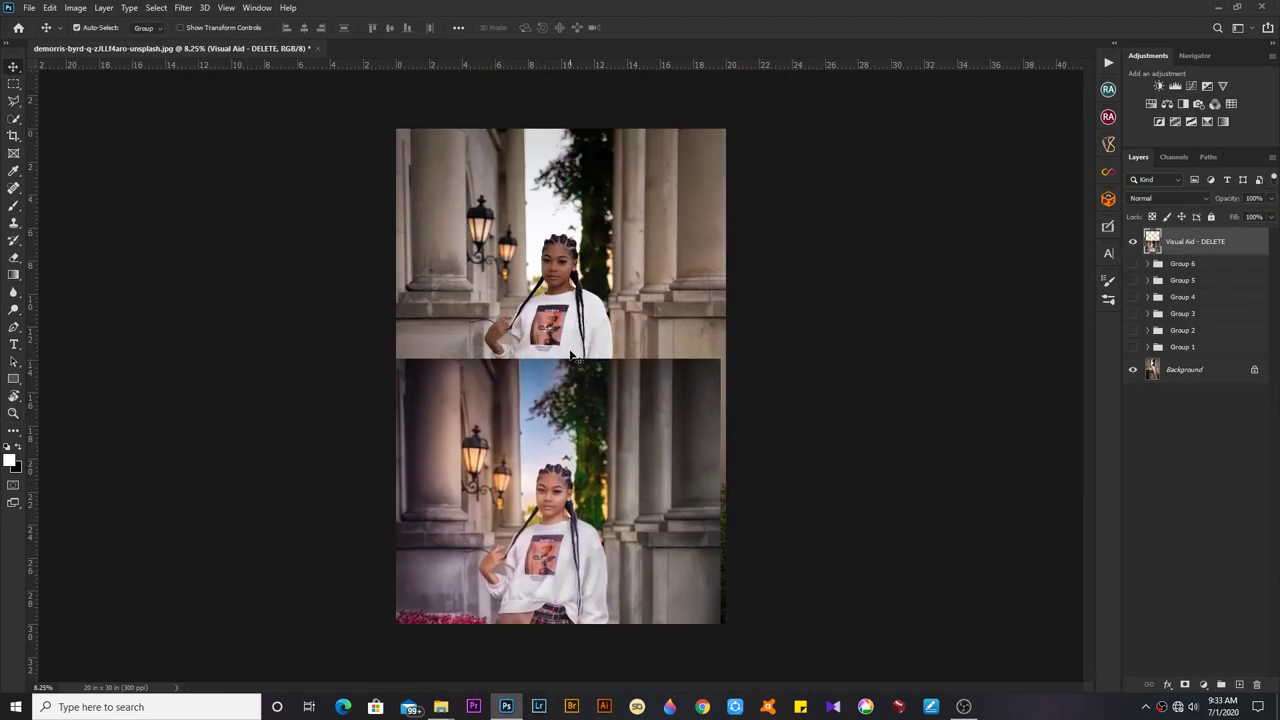
{"action": "left_click", "coordinate": [1133, 241]}
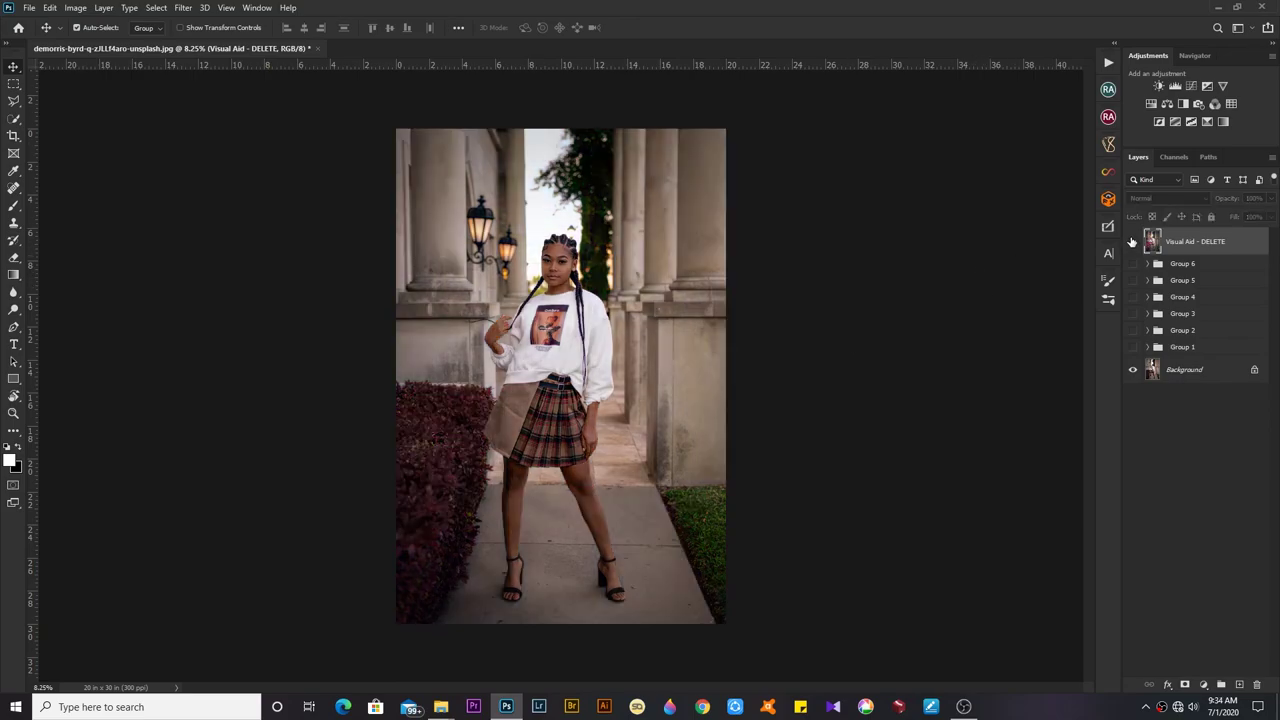
{"action": "left_click", "coordinate": [1133, 241]}
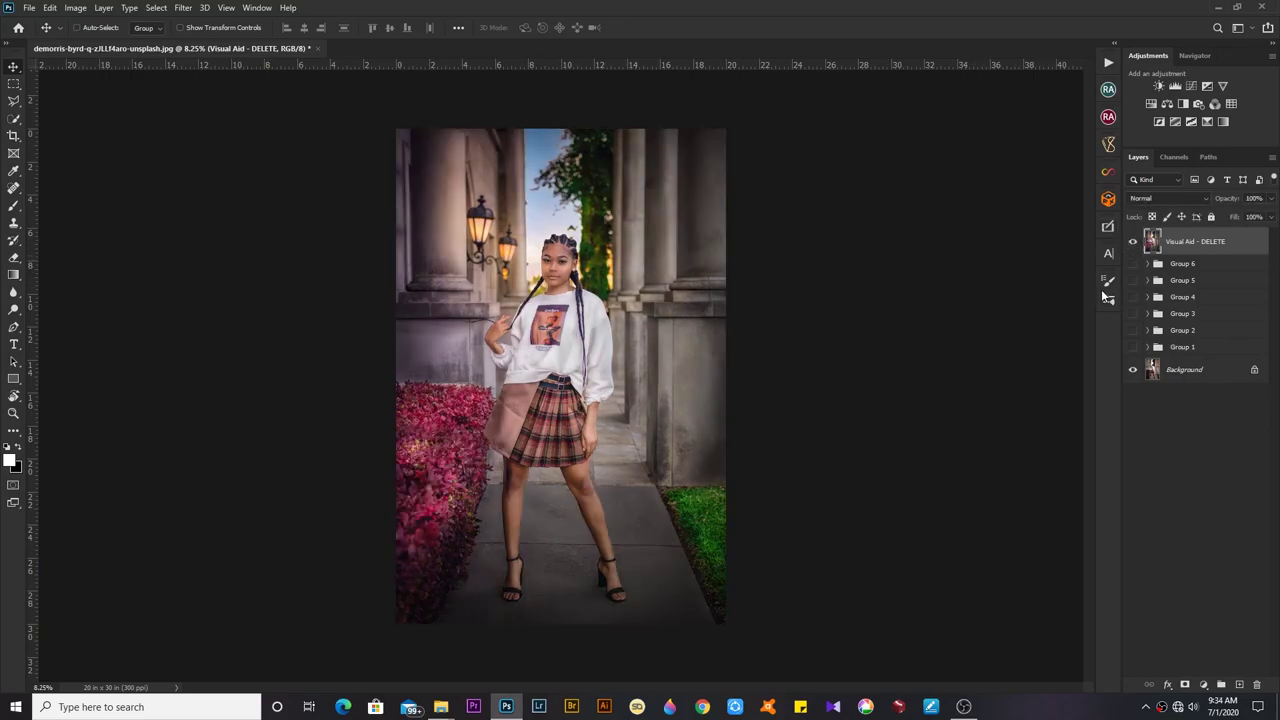